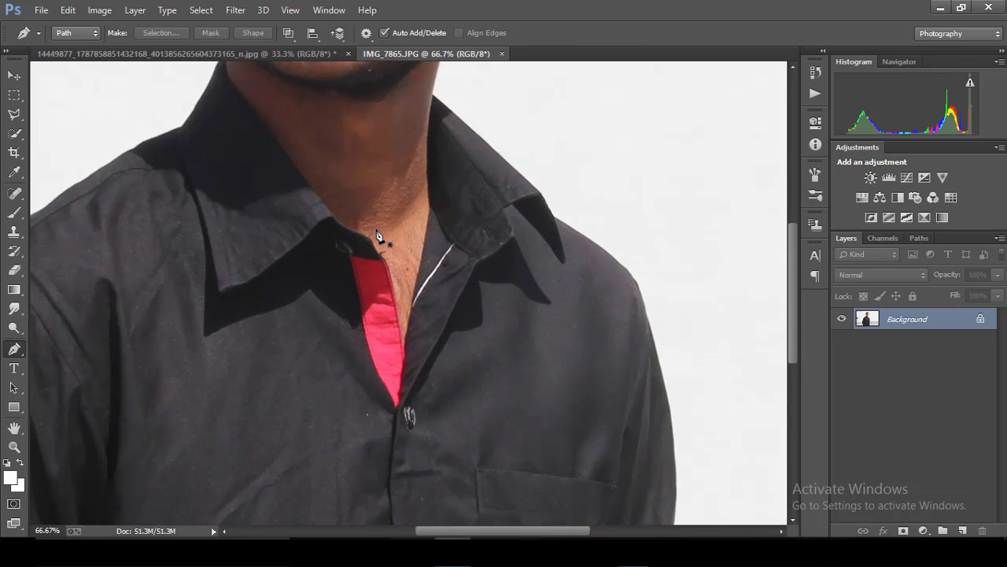
Zoom in and start the pen path with anchors down the shirt collar edge.
key("ctrl+plus")
key("ctrl+plus")
left_click_drag(793, 275, 792, 285)
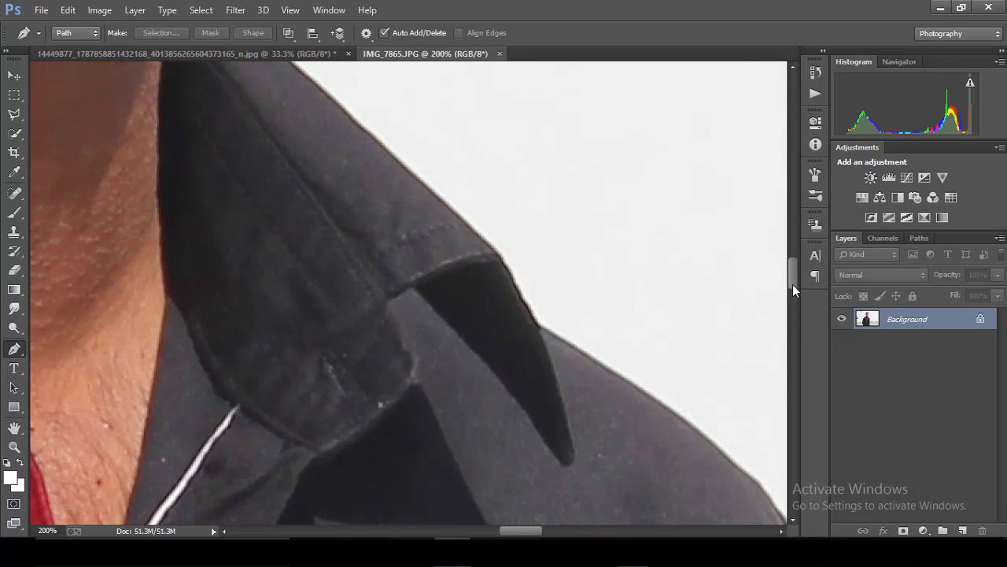
left_click(538, 325)
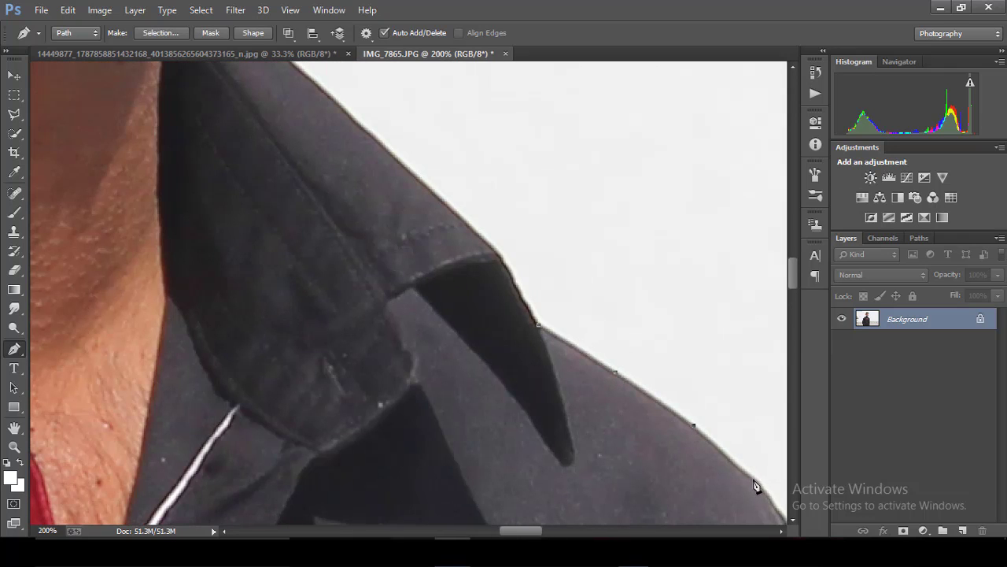
left_click_drag(536, 529, 554, 529)
left_click_drag(795, 276, 795, 293)
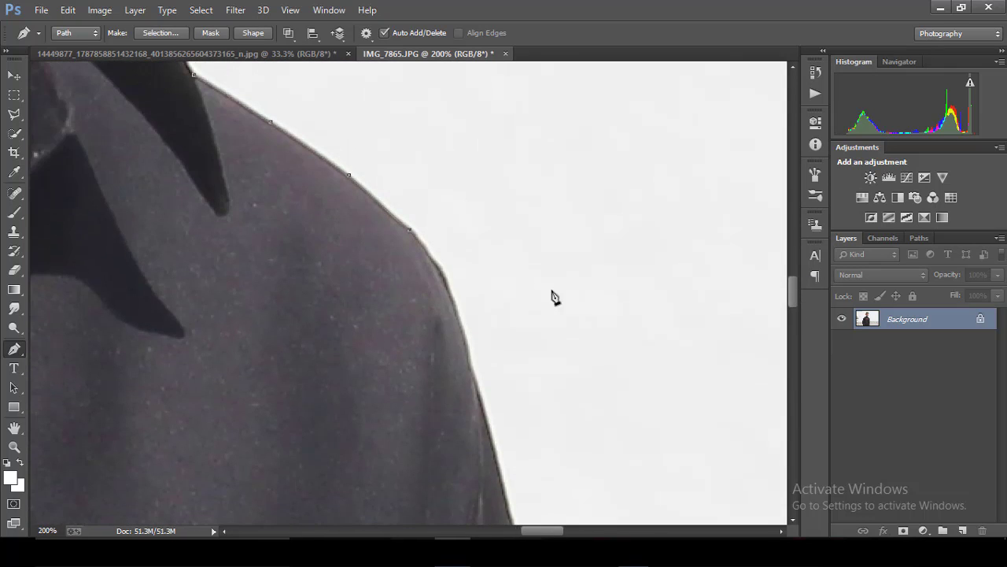
left_click(445, 275)
left_click(472, 372)
left_click(490, 433)
left_click(504, 497)
Add path anchors down the shoulder and upper jacket edge.
left_click_drag(793, 298, 798, 344)
left_click(529, 300)
left_click(542, 363)
left_click(560, 384)
left_click(537, 268)
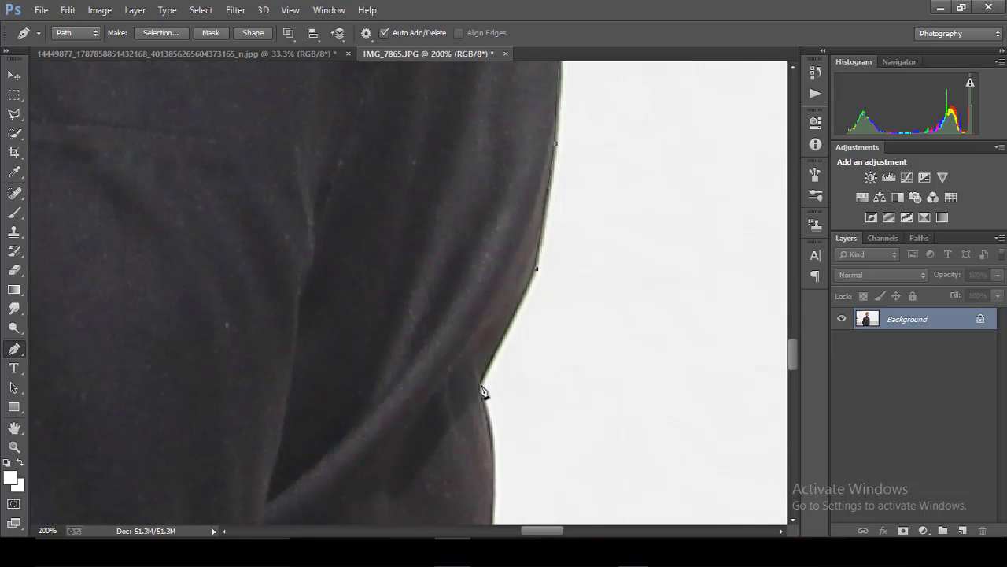
left_click(482, 386)
left_click(494, 442)
Continue anchoring the path along the jacket's right side.
left_click_drag(791, 356, 792, 389)
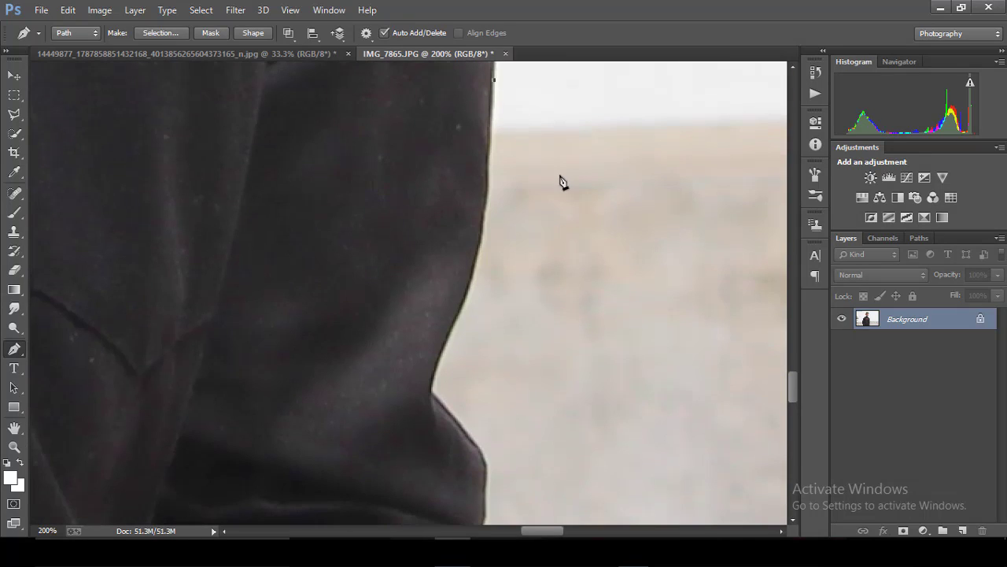
left_click(489, 158)
left_click(485, 216)
left_click(470, 283)
left_click(443, 349)
left_click(431, 388)
left_click(488, 474)
Trace the path around the jacket fold, curving one segment to follow it.
left_click_drag(792, 387, 792, 407)
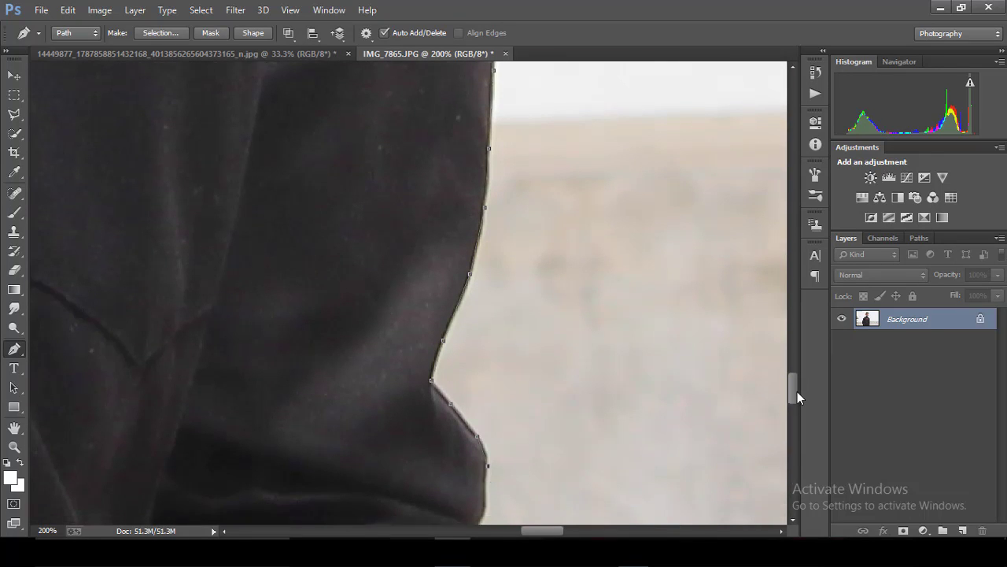
left_click(486, 249)
left_click(472, 274)
left_click(475, 299)
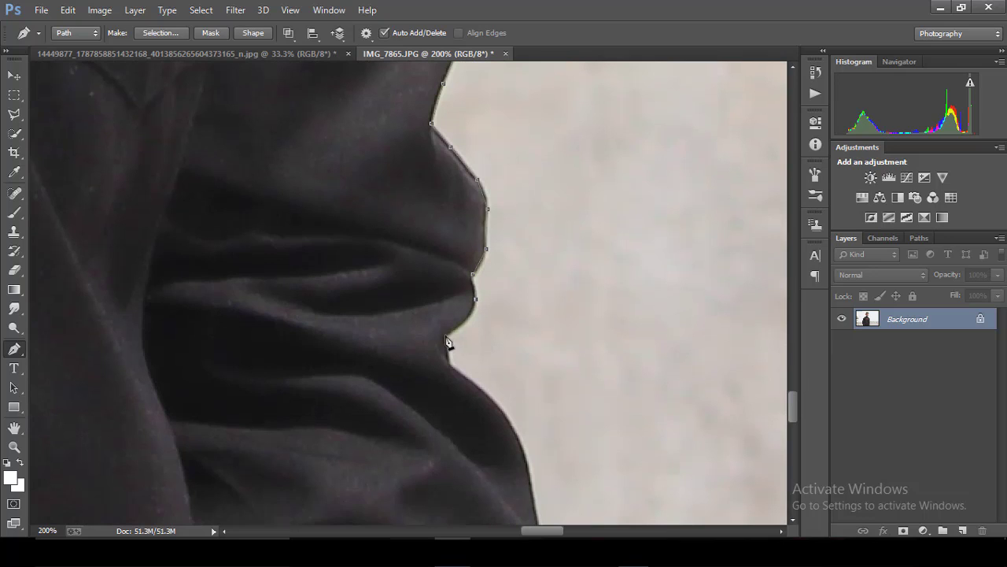
left_click(447, 336)
left_click(448, 365)
left_click_drag(461, 318, 467, 327)
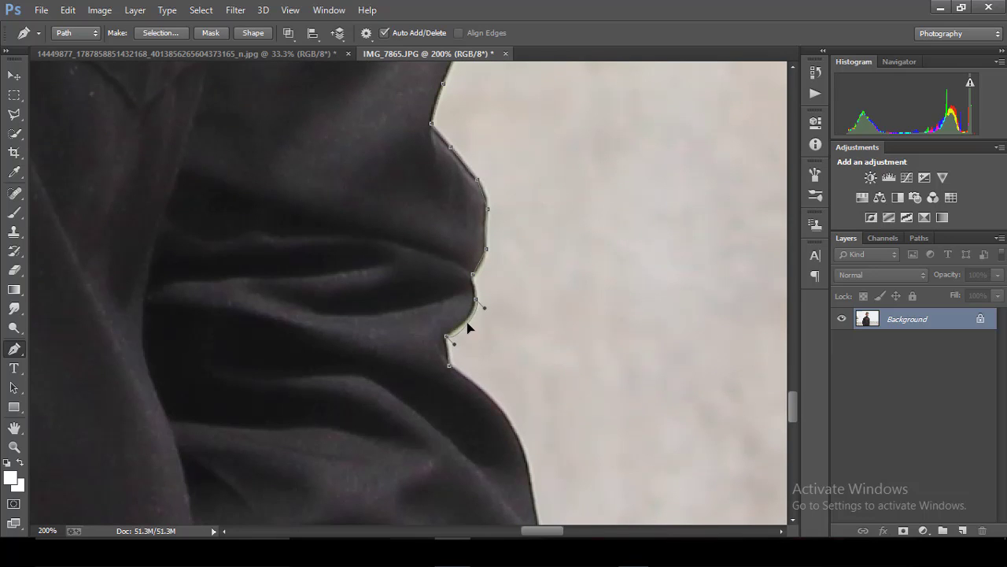
left_click(468, 378)
left_click(499, 407)
left_click(518, 438)
Add anchors lower down the jacket's right edge.
left_click(794, 432)
left_click(545, 331)
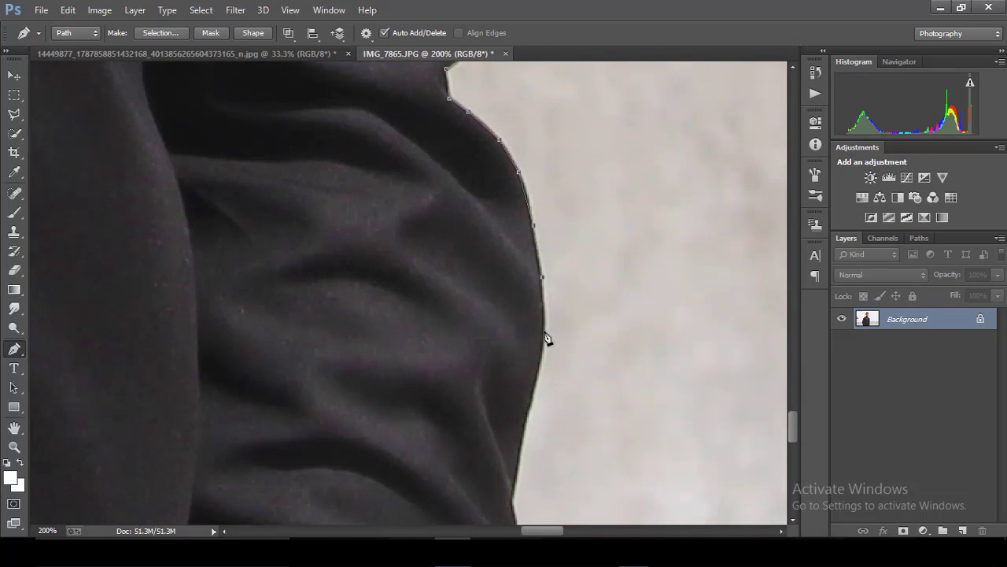
left_click(534, 396)
left_click_drag(789, 419, 789, 439)
left_click(516, 238)
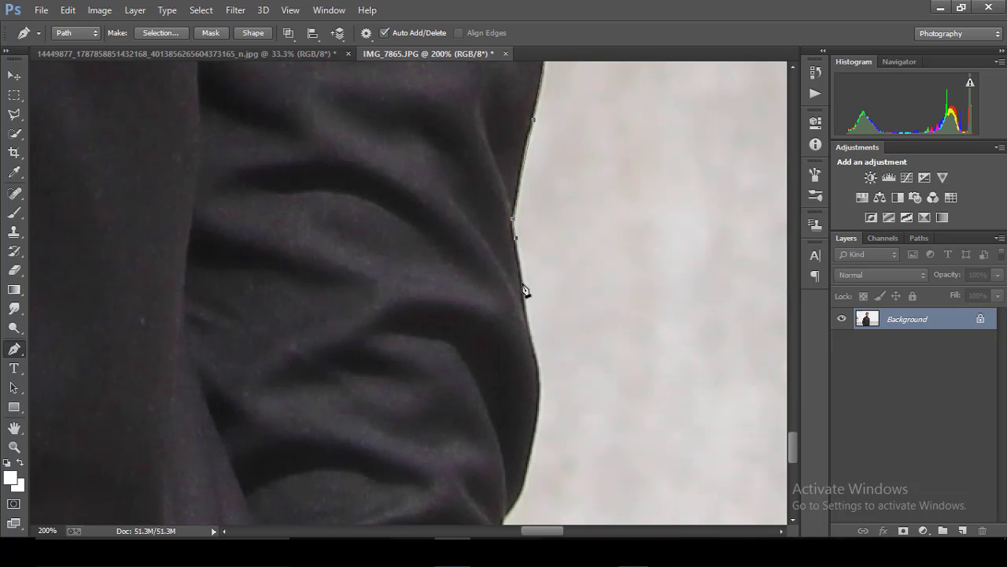
left_click(532, 336)
Extend the path down past the pocket toward the bottom of the photo.
left_click_drag(793, 450, 793, 471)
left_click(504, 191)
left_click(502, 214)
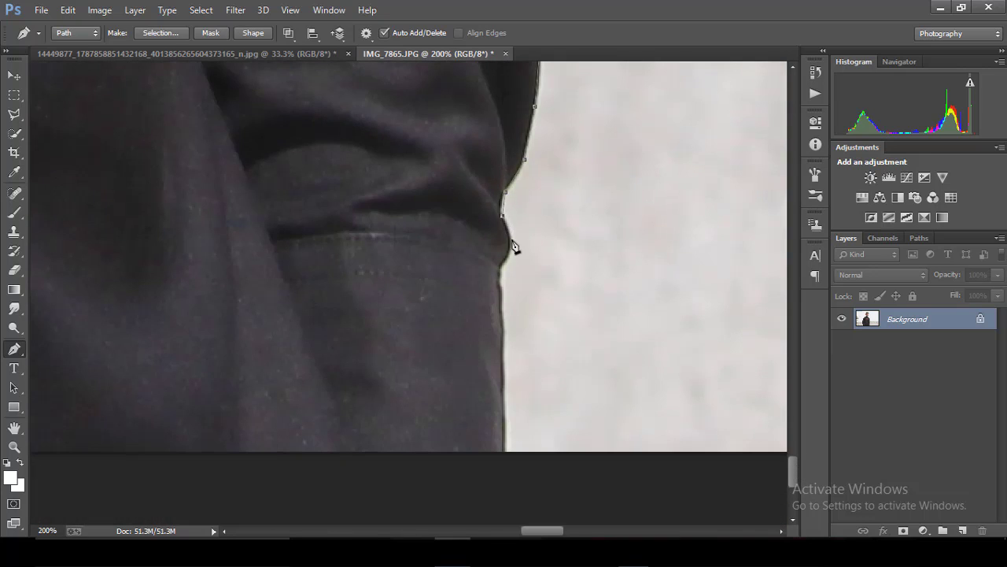
left_click(511, 239)
left_click(501, 263)
left_click(500, 289)
Anchor the path at the photo bottom, run it below the image, and anchor the left sleeve's base.
left_click(508, 459)
key("ctrl+minus")
key("ctrl+minus")
key("ctrl+minus")
key("ctrl+plus")
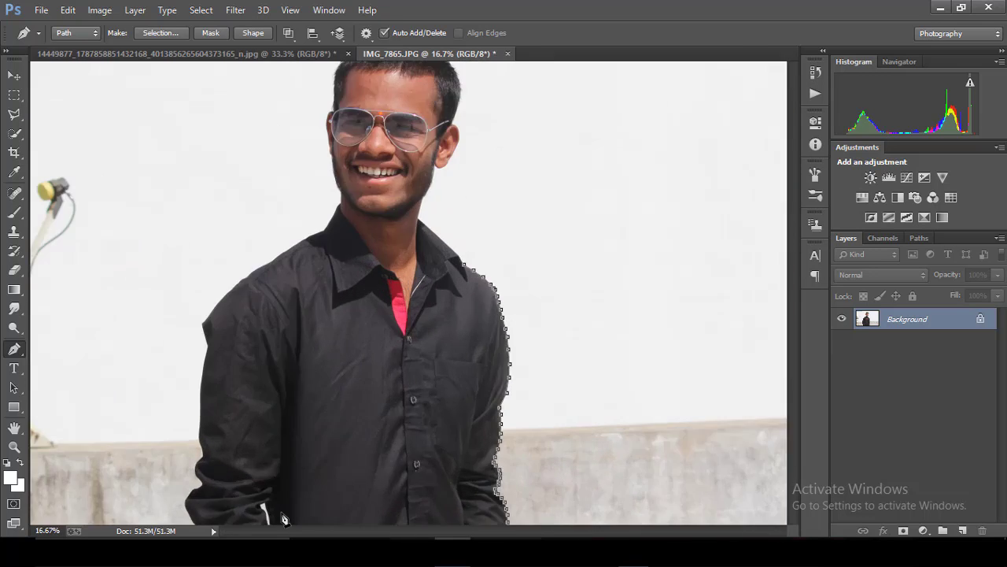
left_click(406, 530)
left_click_drag(790, 300, 672, 378)
key("ctrl+plus")
key("ctrl+plus")
key("ctrl+plus")
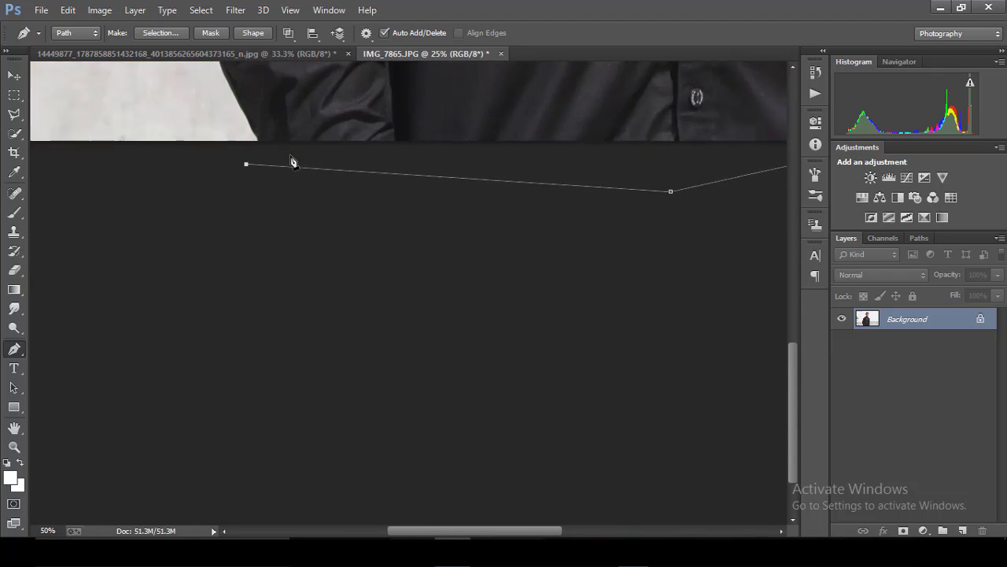
left_click_drag(472, 530, 452, 526)
mouse_move(793, 465)
left_mouse_down()
mouse_move(797, 410)
mouse_move(795, 425)
left_mouse_up()
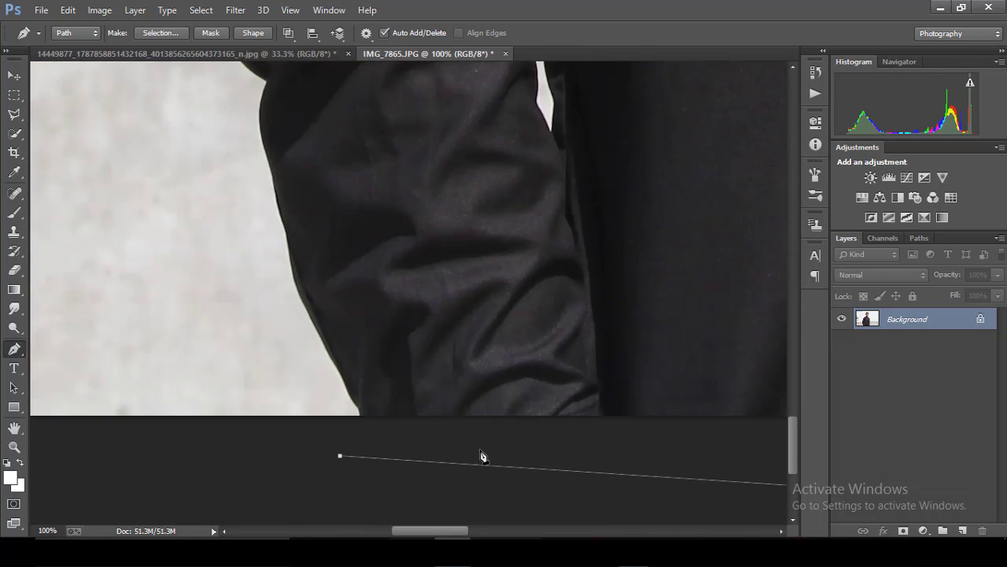
left_click(360, 421)
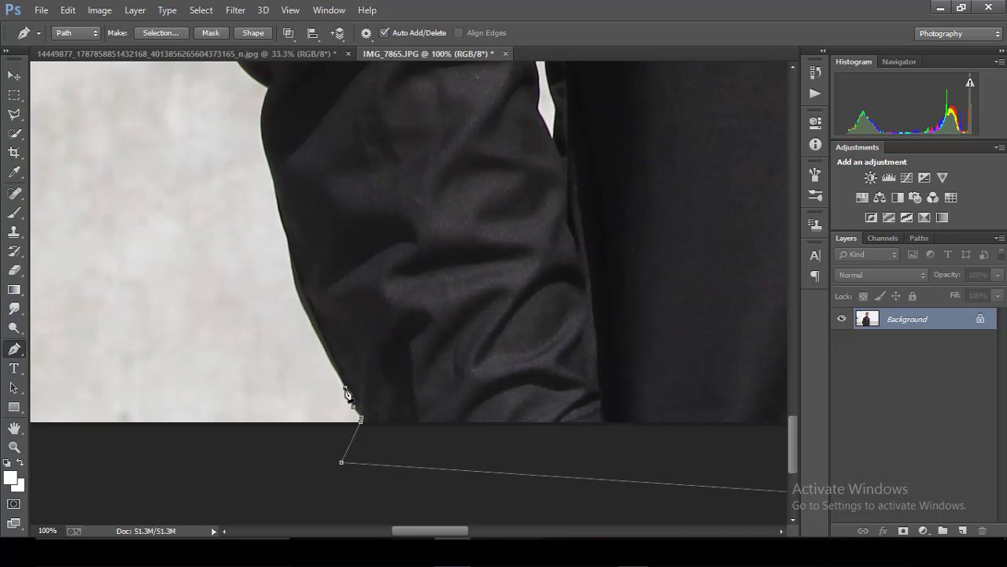
key("ctrl+plus")
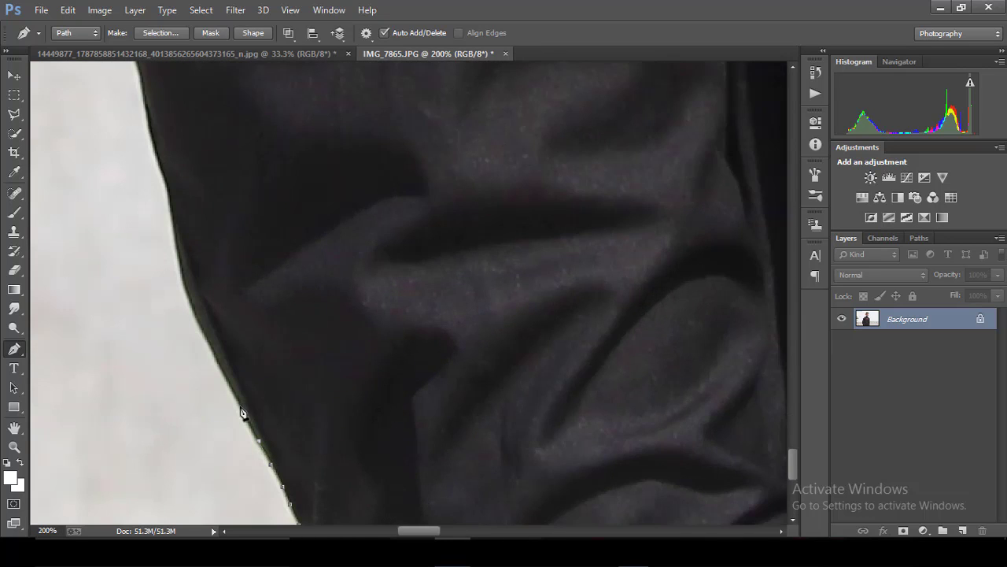
Anchor the path up the lower section of the left sleeve edge.
left_click(223, 370)
left_click(200, 329)
left_click(170, 199)
left_click_drag(240, 156, 540, 332)
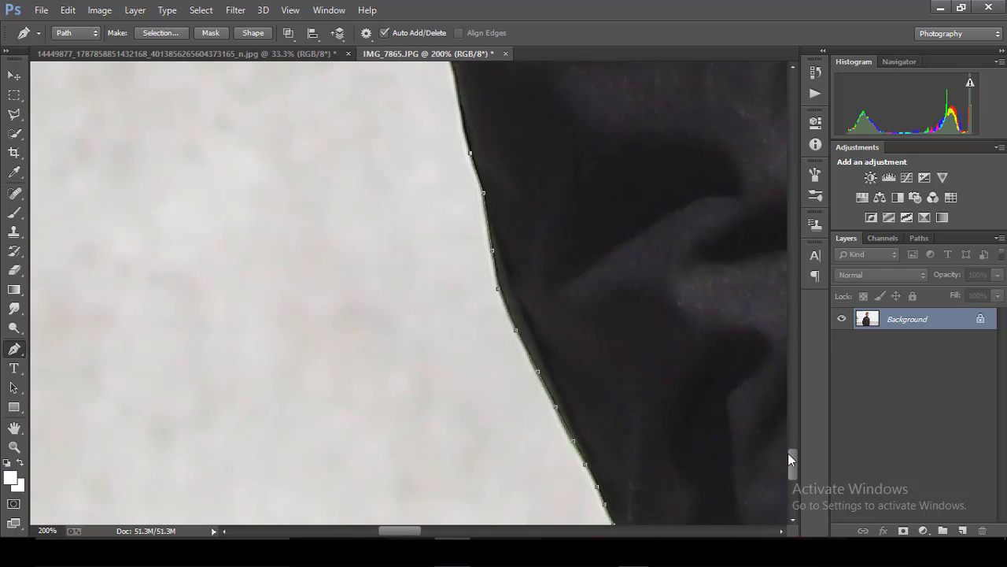
left_click(461, 341)
left_click(455, 297)
left_click(440, 254)
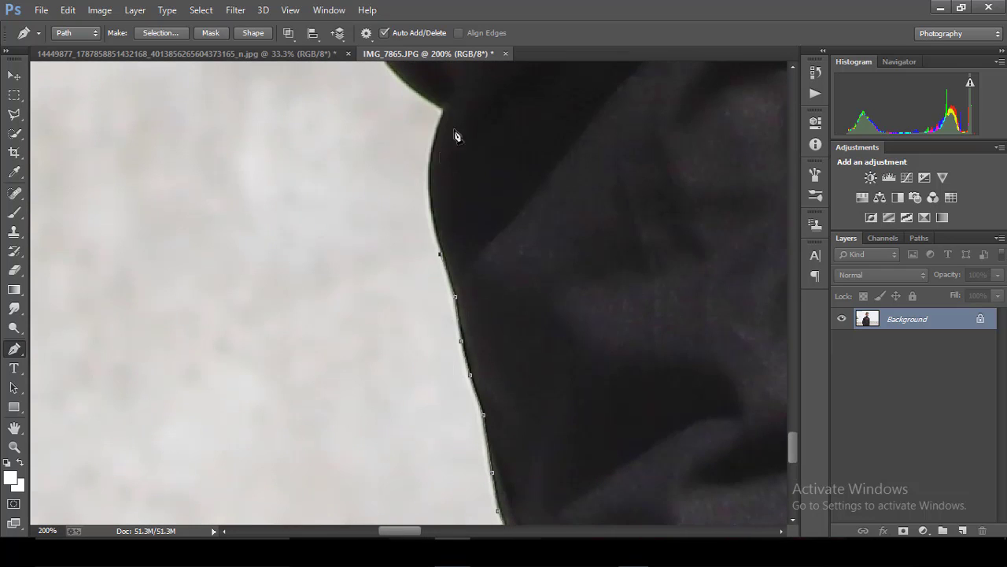
left_click(429, 207)
Anchor the path up around the sleeve fold, bending a segment to hug it.
left_click_drag(793, 445, 792, 421)
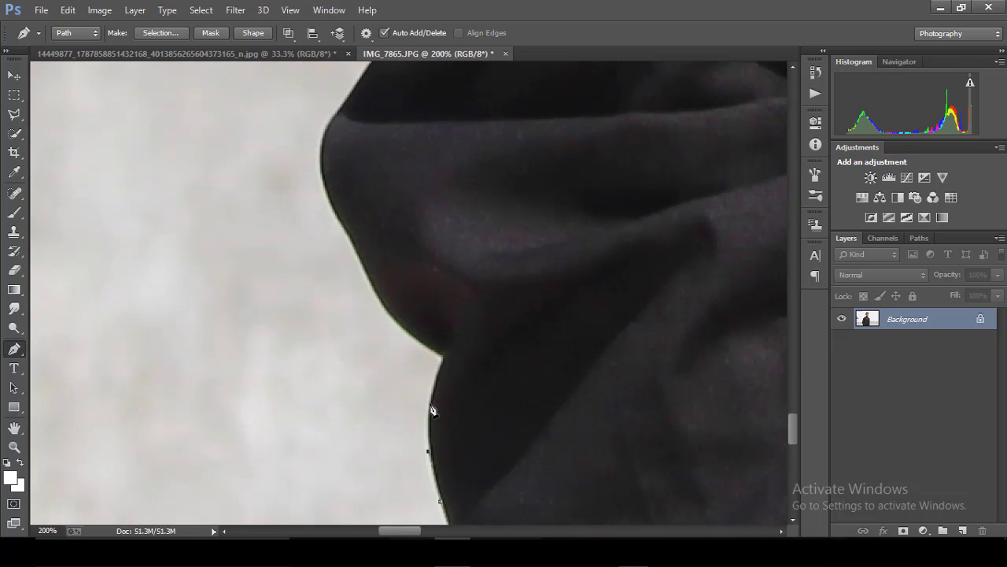
left_click(443, 359)
left_click(415, 337)
left_click(384, 307)
left_click(331, 201)
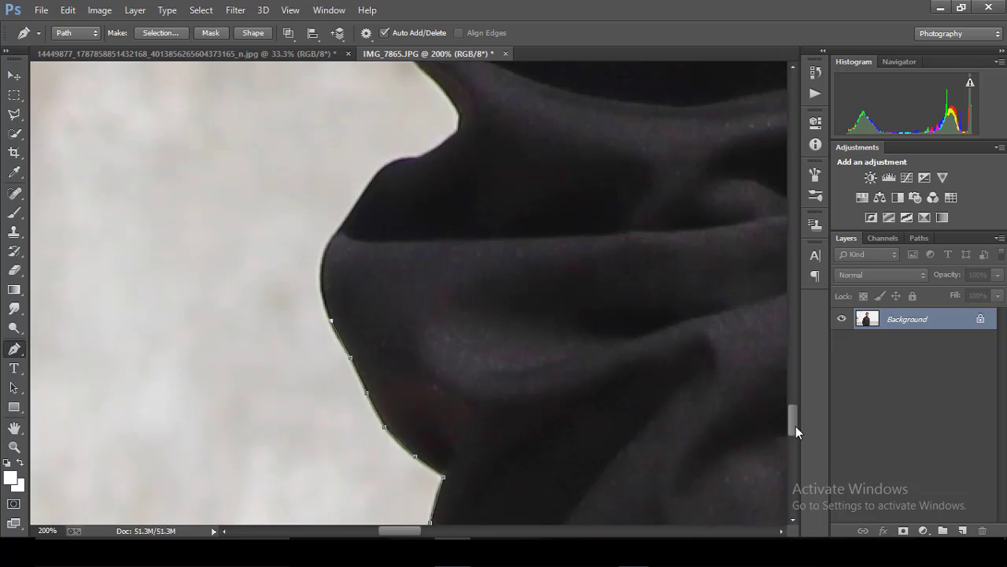
left_click_drag(792, 429, 792, 409)
left_click(321, 398)
left_click(327, 359)
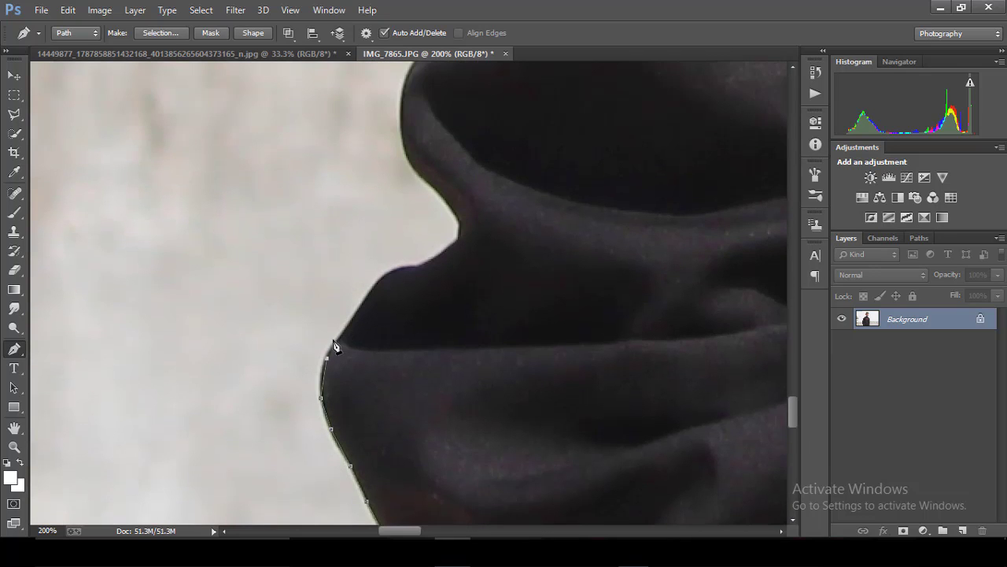
left_click(334, 341)
left_click_drag(328, 382, 320, 380)
Trace the path over the bulging sleeve fold to its top.
left_click(348, 323)
left_click(364, 300)
left_click(375, 285)
left_click(386, 272)
left_click(407, 264)
left_click(422, 264)
left_click(459, 240)
left_click(458, 214)
left_click(428, 183)
left_click(412, 168)
Extend the path further up the upper sleeve edge.
left_click_drag(791, 398, 791, 368)
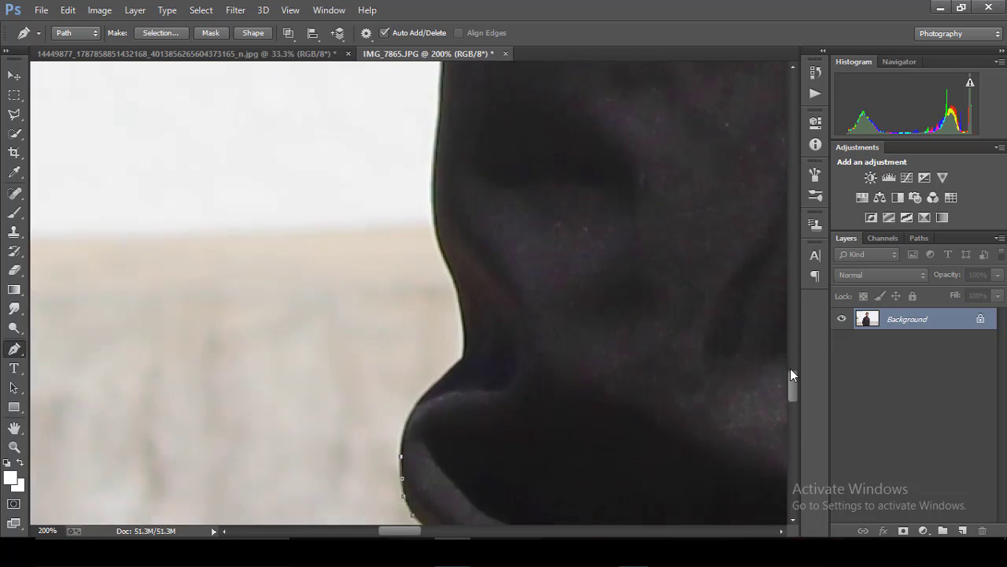
left_click(445, 383)
left_click(464, 365)
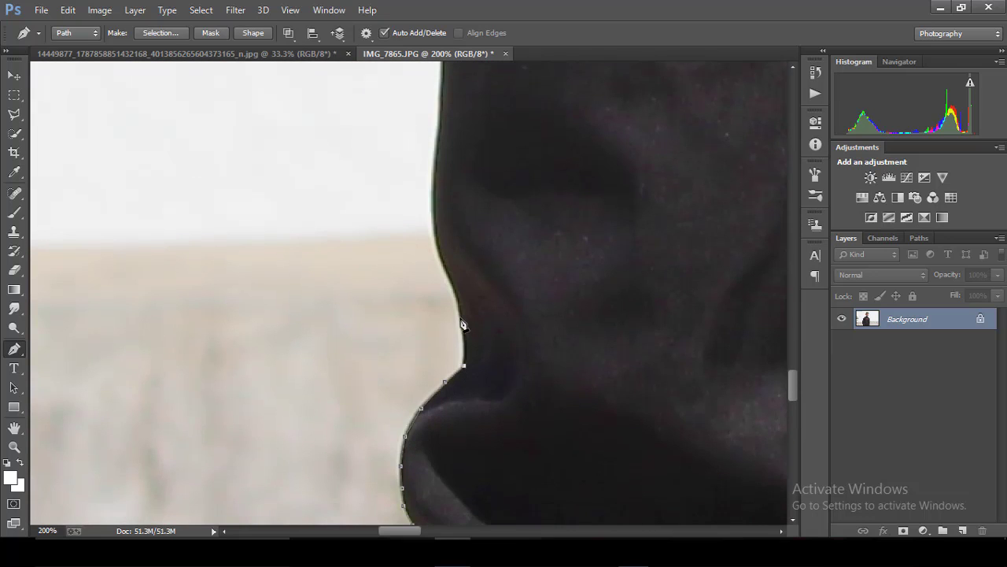
left_click(445, 270)
left_click(436, 245)
left_click_drag(793, 388, 793, 344)
left_click(445, 217)
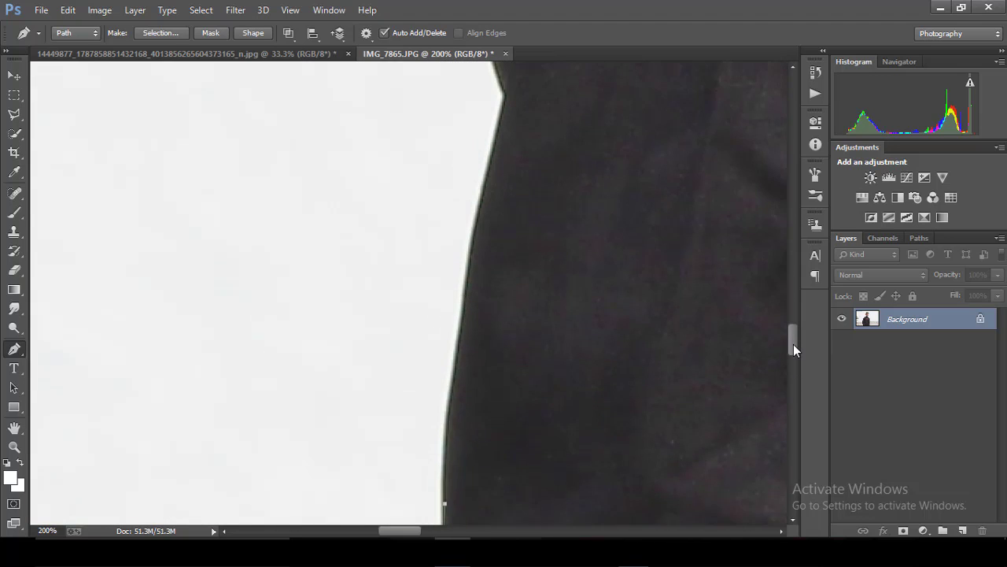
left_click(497, 145)
left_click(506, 103)
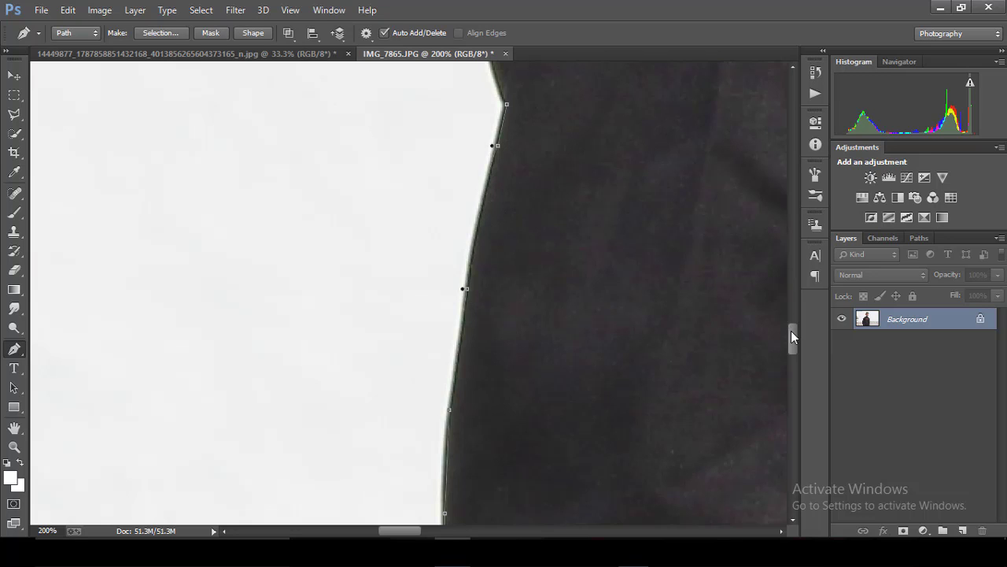
Continue the path up the left shirt edge toward the shoulder.
left_click_drag(791, 330, 787, 310)
left_click(494, 356)
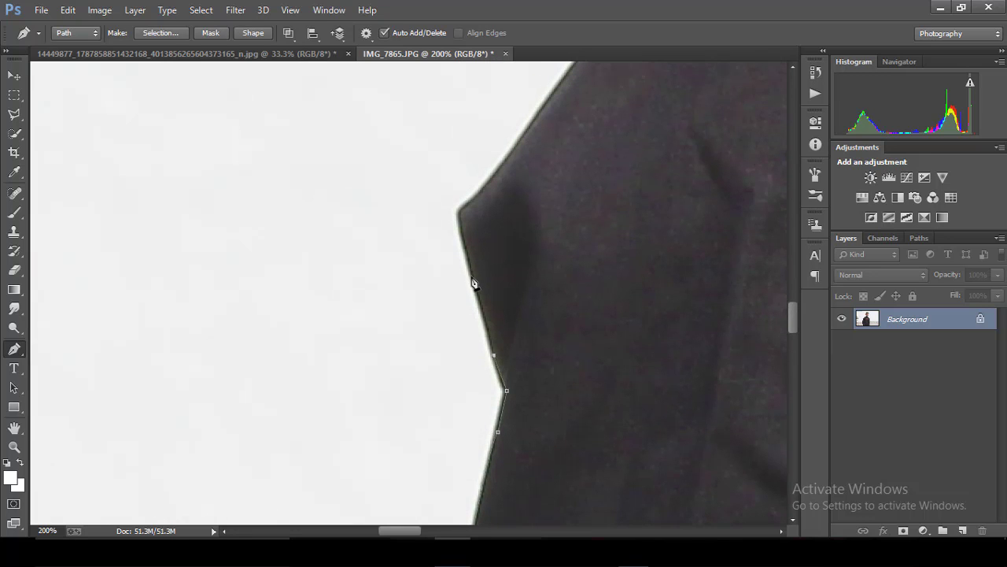
left_click(471, 276)
left_click(459, 213)
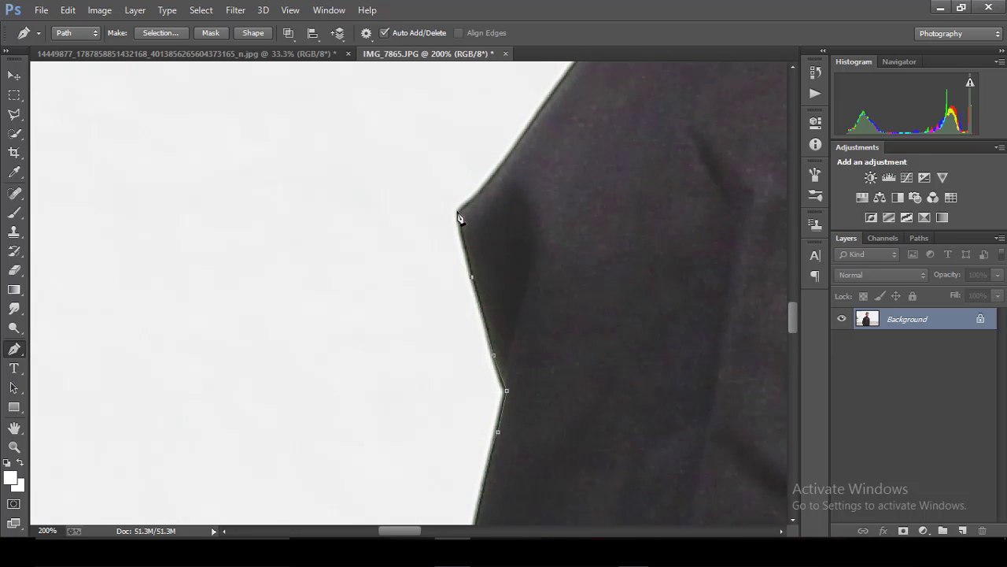
left_click(501, 165)
left_click_drag(792, 316, 793, 293)
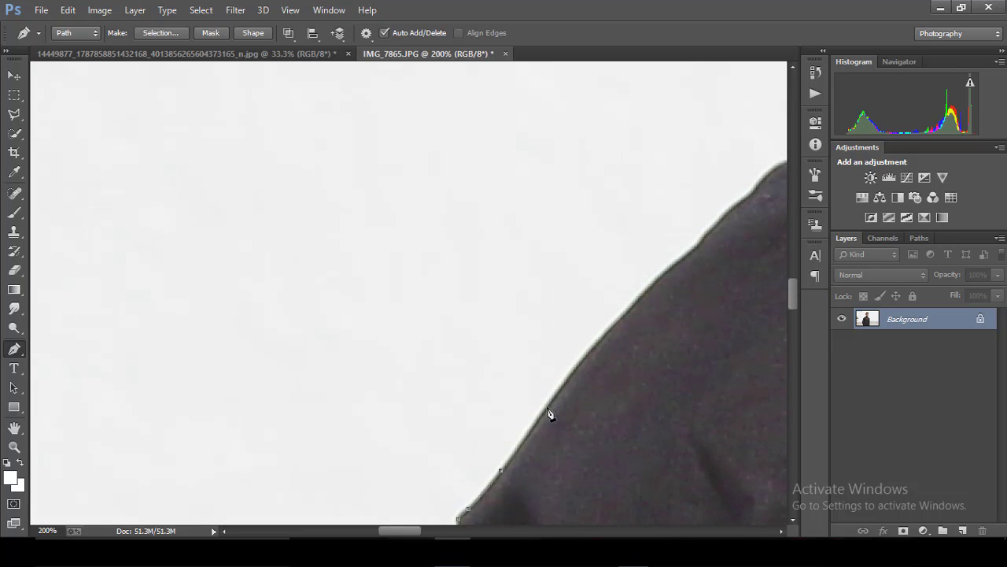
left_click(587, 358)
left_click(634, 302)
left_click_drag(415, 534, 438, 534)
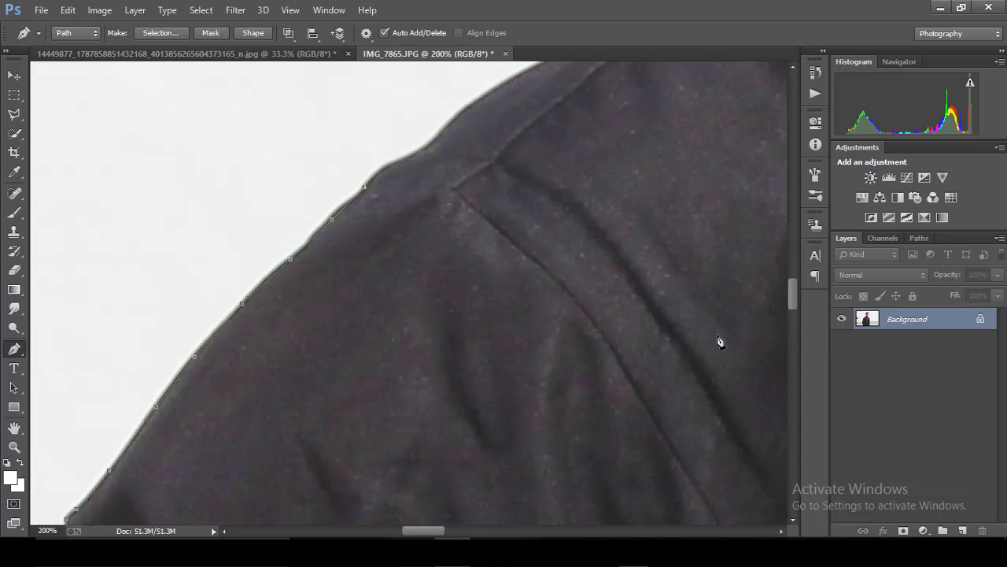
left_click_drag(792, 292, 793, 270)
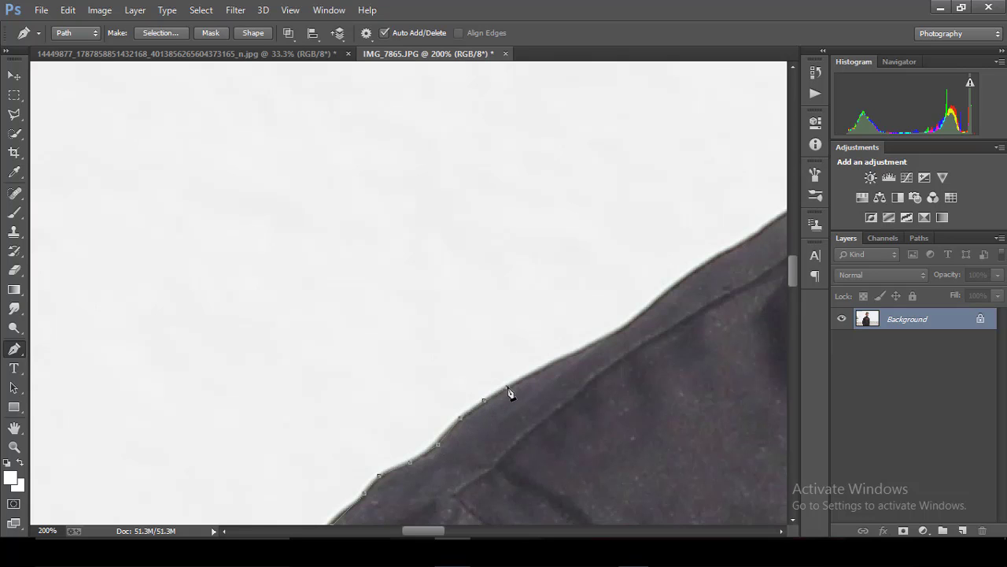
Carry the path along the shoulder edge up to the collar base.
left_click(589, 343)
left_click(684, 278)
left_click(759, 235)
left_click_drag(418, 530, 432, 521)
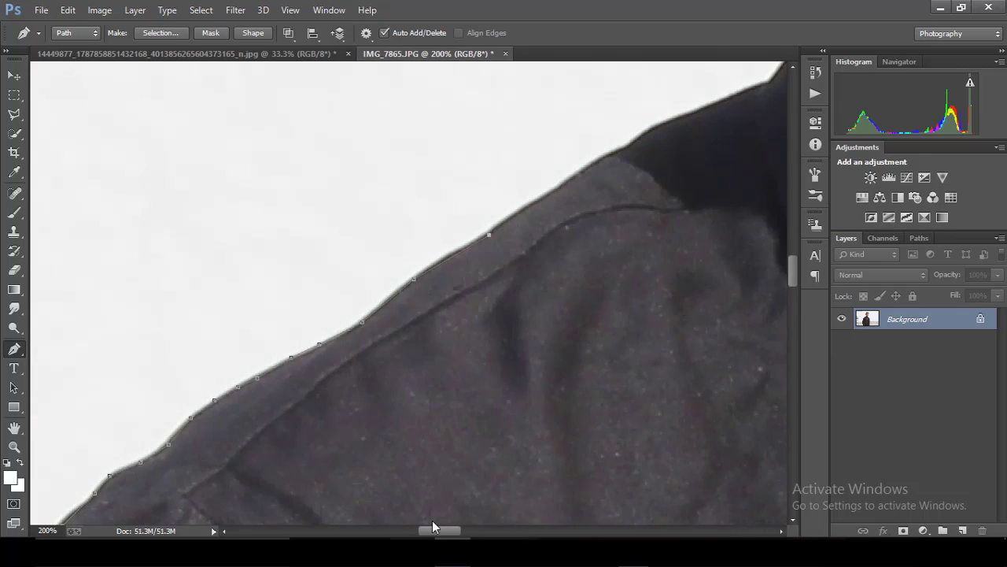
left_click_drag(795, 275, 795, 264)
left_click(585, 355)
left_click(633, 327)
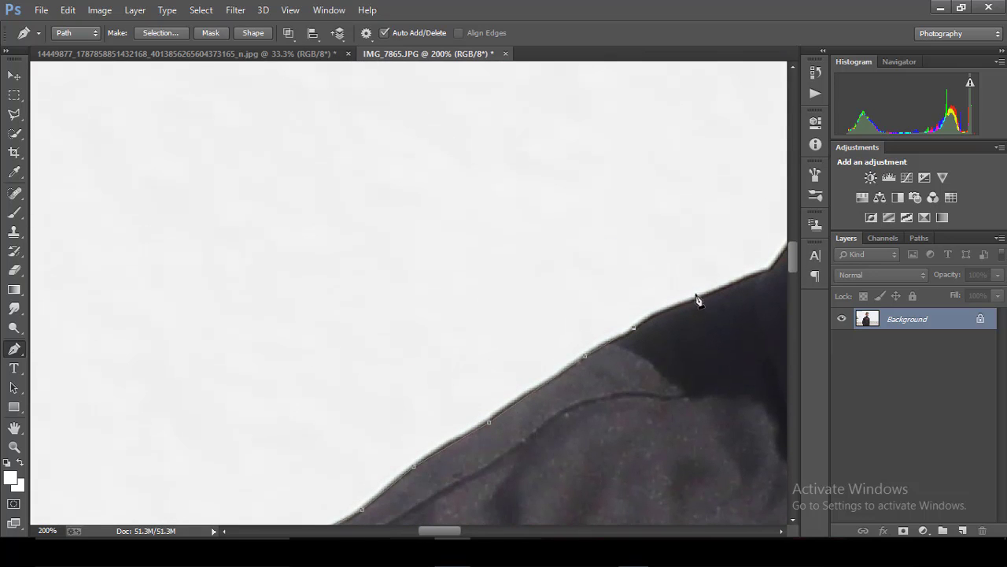
left_click(698, 297)
left_click_drag(460, 531, 482, 531)
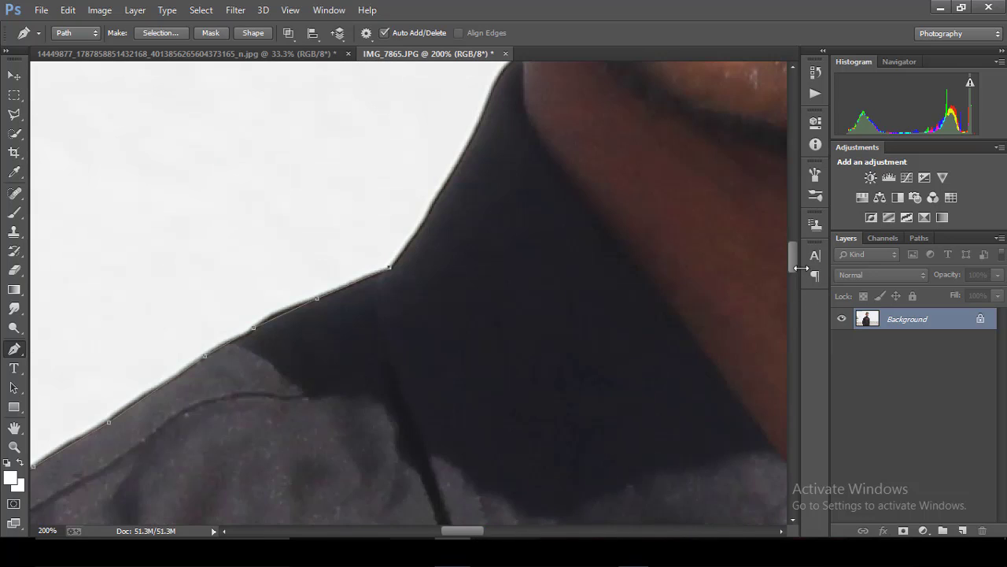
Place Pen anchor points up the neck edge and along the cheek.
left_click_drag(793, 266, 793, 257)
left_click(483, 260)
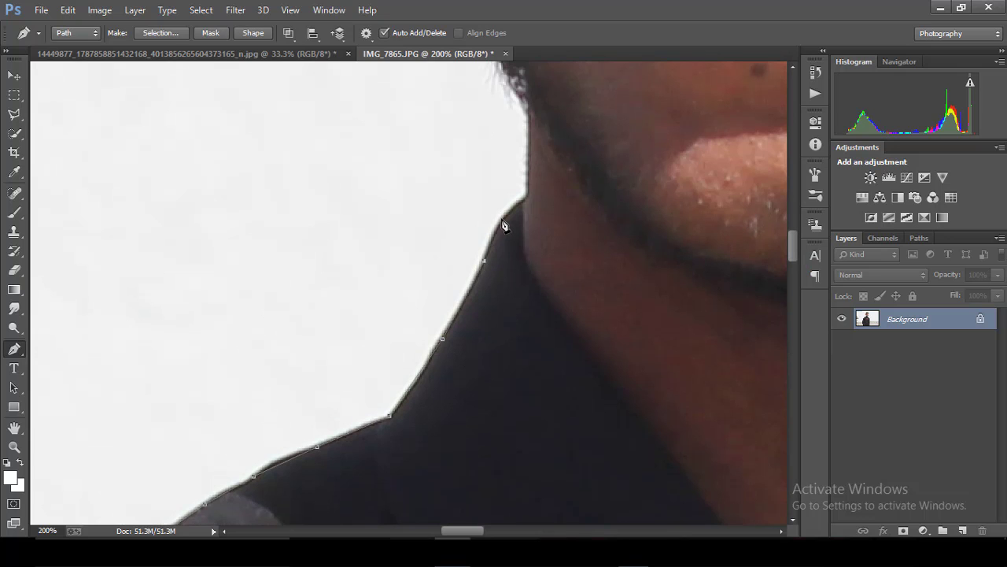
left_click(527, 115)
left_click_drag(794, 256, 795, 240)
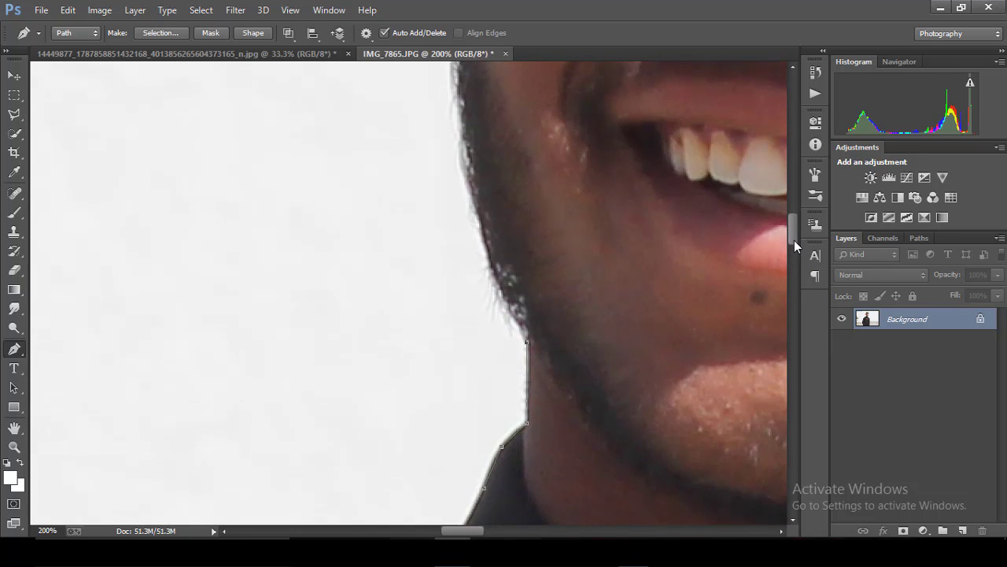
left_click(495, 333)
left_click(471, 294)
left_click(466, 221)
left_click(440, 156)
left_click_drag(794, 240, 794, 218)
Continue the path past the cheek, along the ear edge and up the head.
left_click(448, 415)
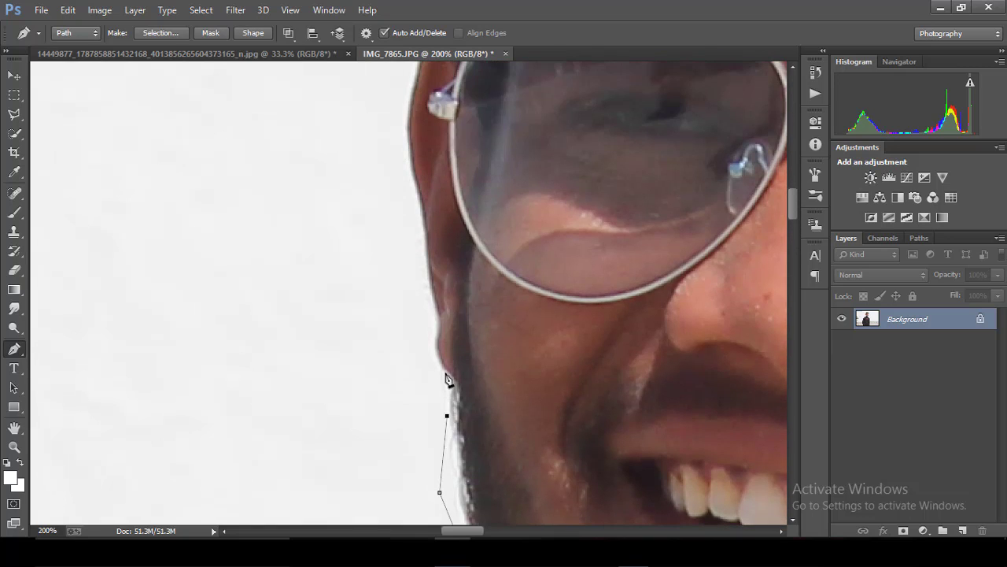
left_click(436, 321)
left_click(429, 276)
left_click(415, 78)
scroll(715, 218, "up", 5)
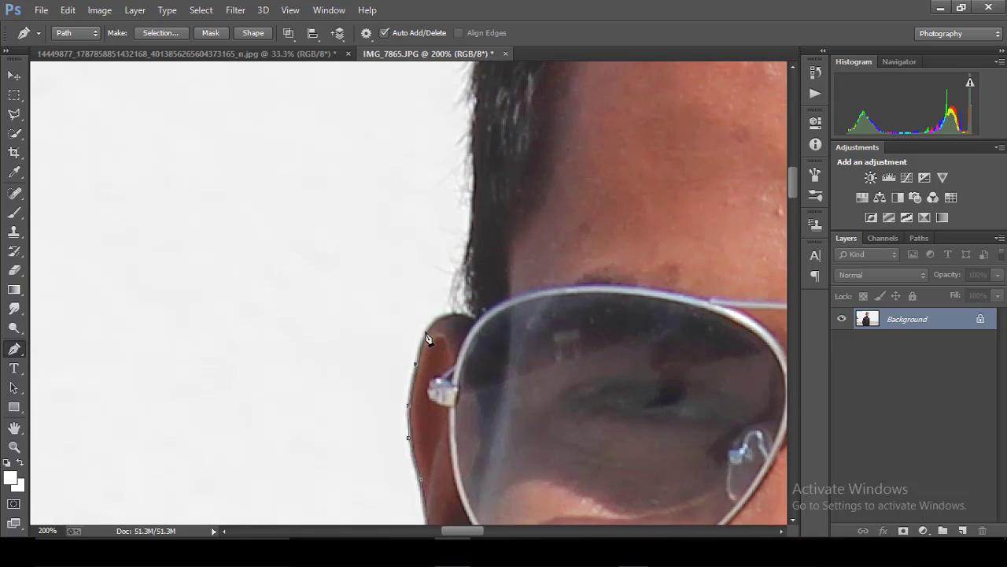
left_click(437, 245)
left_click(445, 108)
scroll(459, 251, "up", 5)
Trace the path along the hairline and over the top of the hair.
left_click(457, 248)
left_click(500, 151)
left_click(550, 97)
scroll(748, 241, "up", 4)
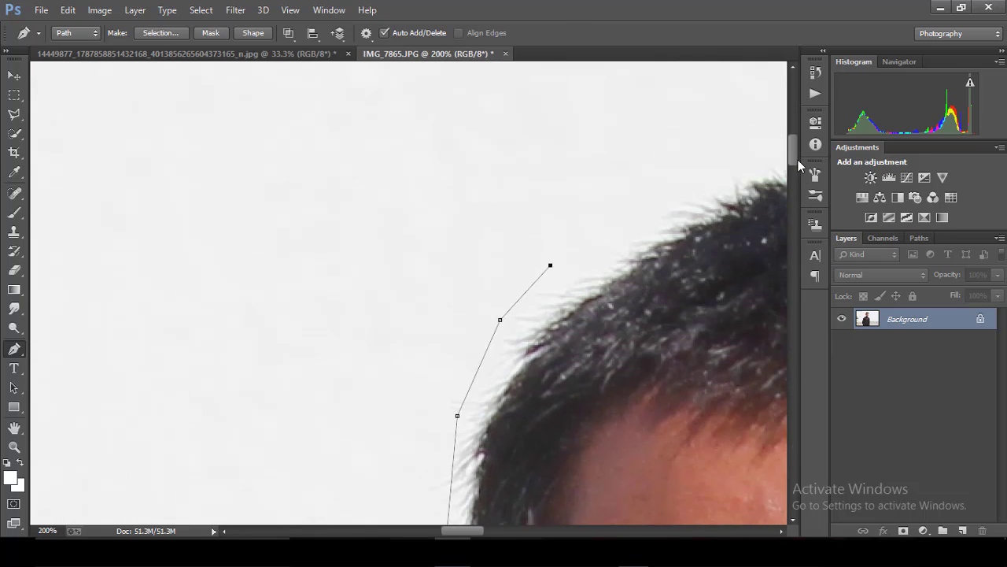
left_click(647, 275)
left_click(730, 225)
scroll(730, 226, "right", 9)
scroll(669, 204, "left", 1)
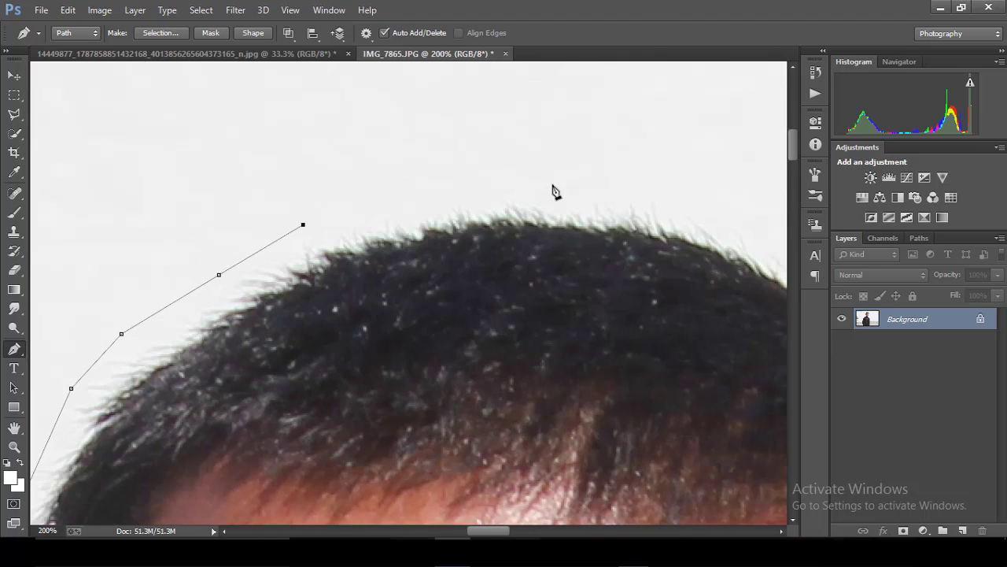
left_click(552, 185)
Add anchors at the crown of the hair and start down its far side.
scroll(727, 189, "right", 1)
scroll(641, 337, "right", 2)
left_click(641, 334)
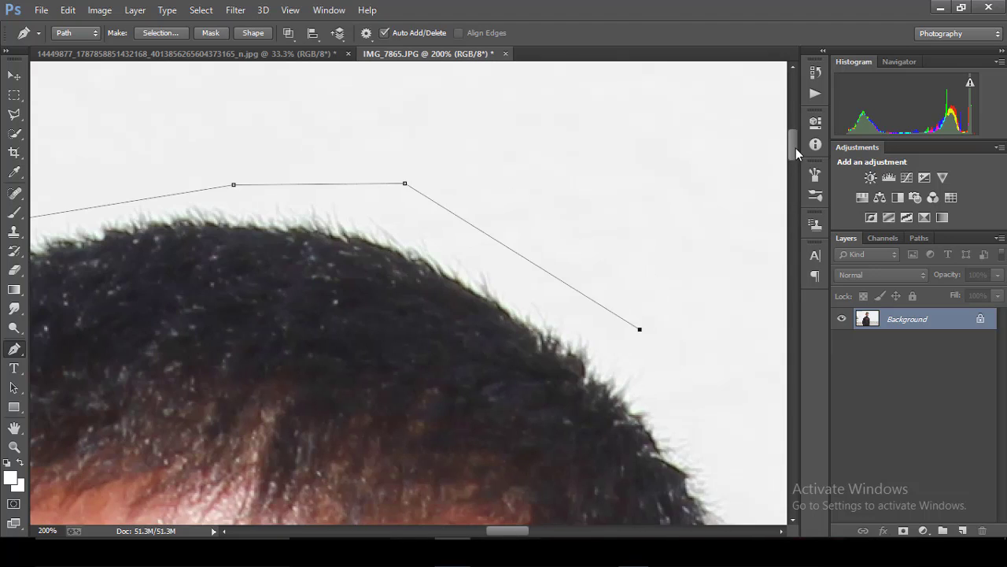
scroll(693, 338, "down", 3)
left_click(750, 347)
scroll(750, 347, "right", 12)
scroll(750, 347, "right", 1)
scroll(551, 236, "left", 6)
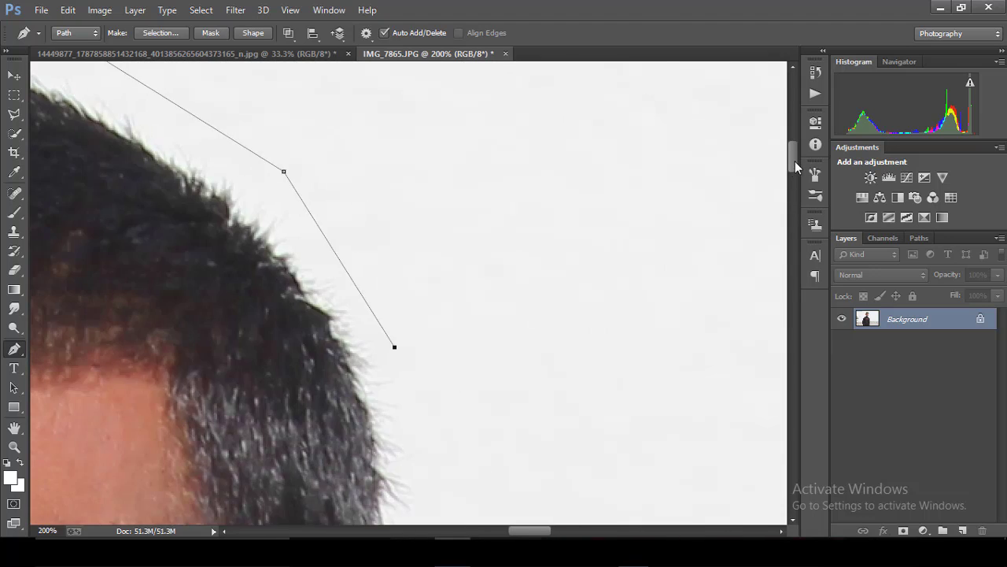
scroll(503, 177, "down", 4)
Trace the path down the far edge of the hair.
left_click(418, 181)
left_click(432, 365)
left_click(394, 443)
left_click(371, 497)
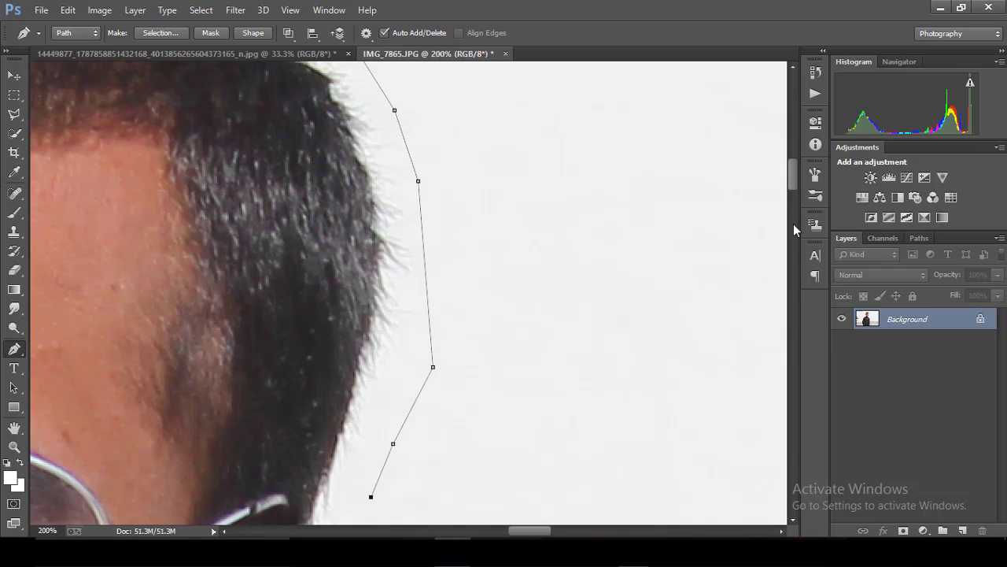
scroll(795, 205, "down", 2)
scroll(796, 199, "down", 3)
Extend the path onto the second ear and down its outer edge.
left_click(332, 291)
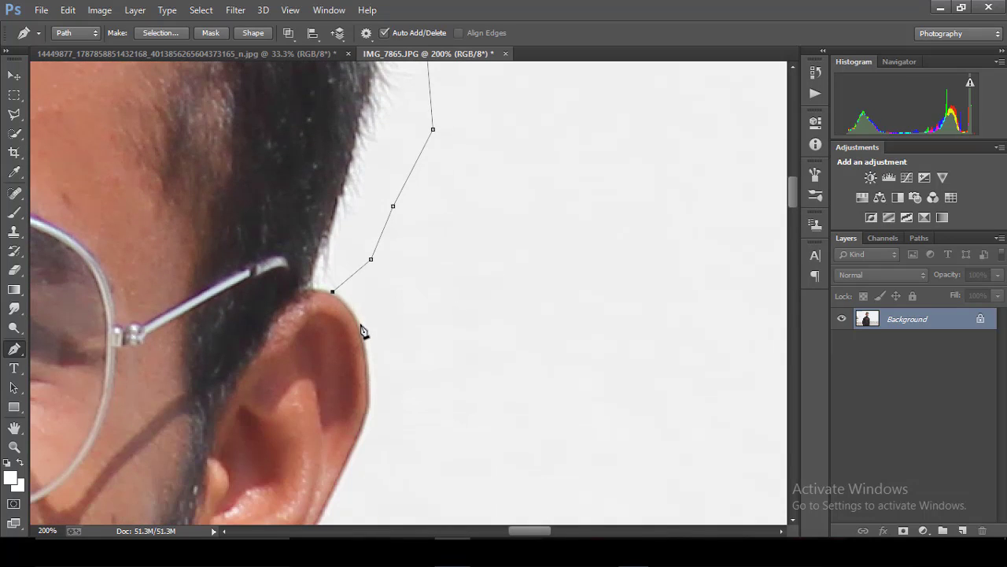
left_click(360, 323)
left_click(369, 373)
left_click(366, 416)
scroll(796, 197, "down", 10)
scroll(796, 221, "up", 1)
Trace the path around the earlobe.
left_click(308, 153)
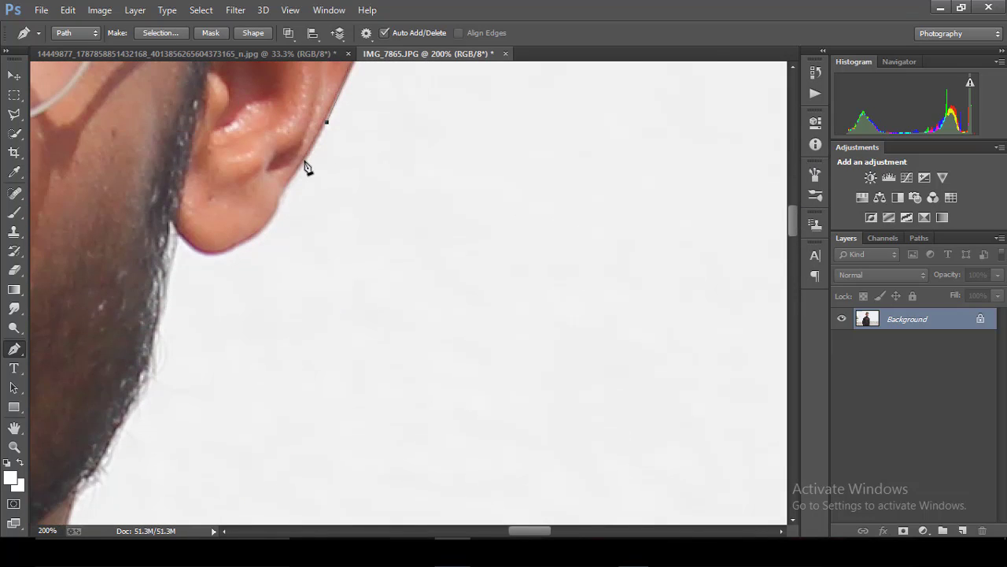
left_click(283, 191)
left_click(278, 203)
left_click(271, 222)
left_click(246, 241)
left_click(224, 252)
Trace the path down the jawline.
left_click(179, 237)
left_click(174, 297)
left_click(169, 358)
left_click(160, 403)
left_click(123, 461)
left_click(100, 503)
left_click_drag(793, 228, 793, 256)
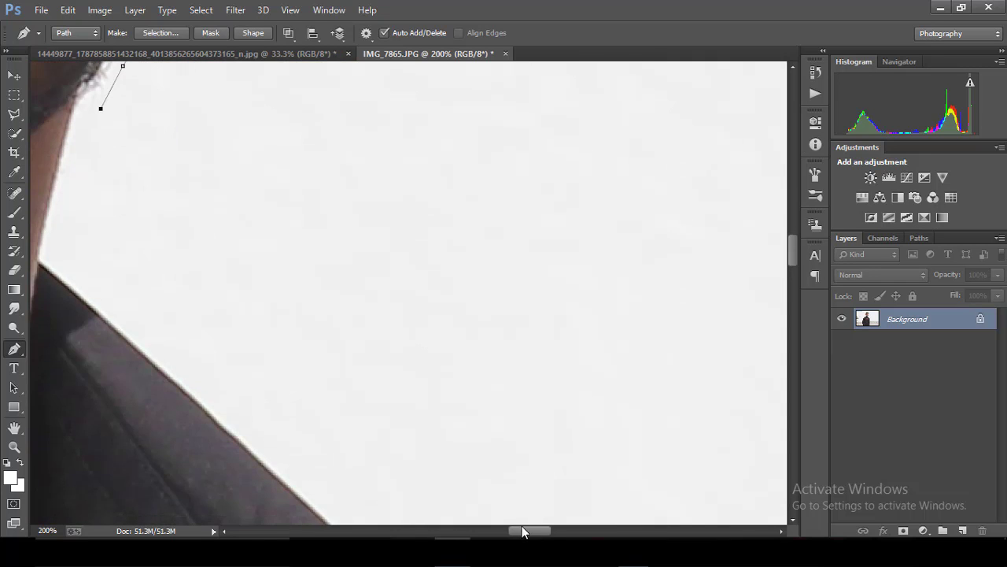
left_click_drag(522, 530, 502, 530)
Finish the path from the jaw along the shirt collar to the shoulder corner.
left_click(420, 107)
left_click(387, 125)
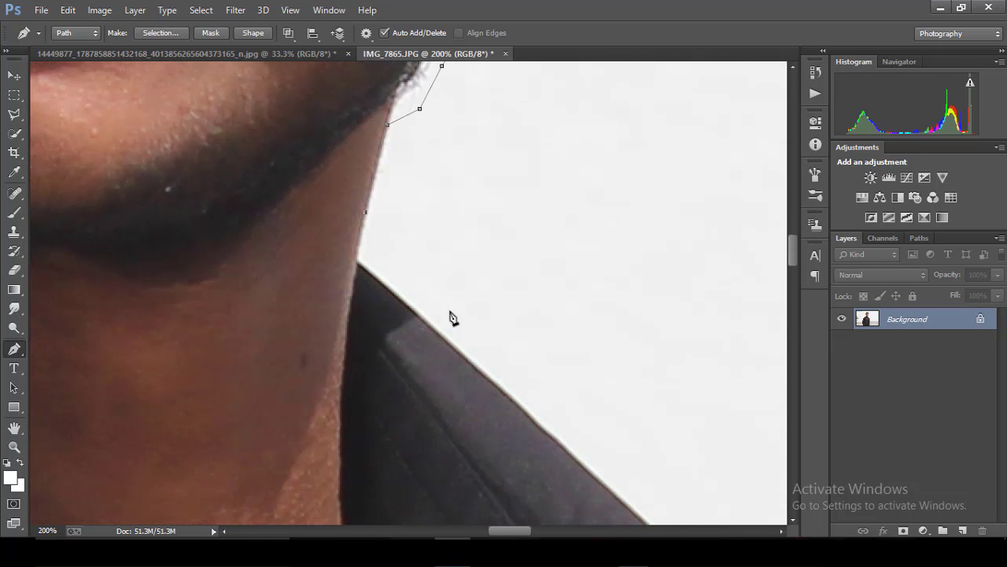
left_click(441, 337)
left_click(575, 456)
left_click_drag(794, 243, 794, 253)
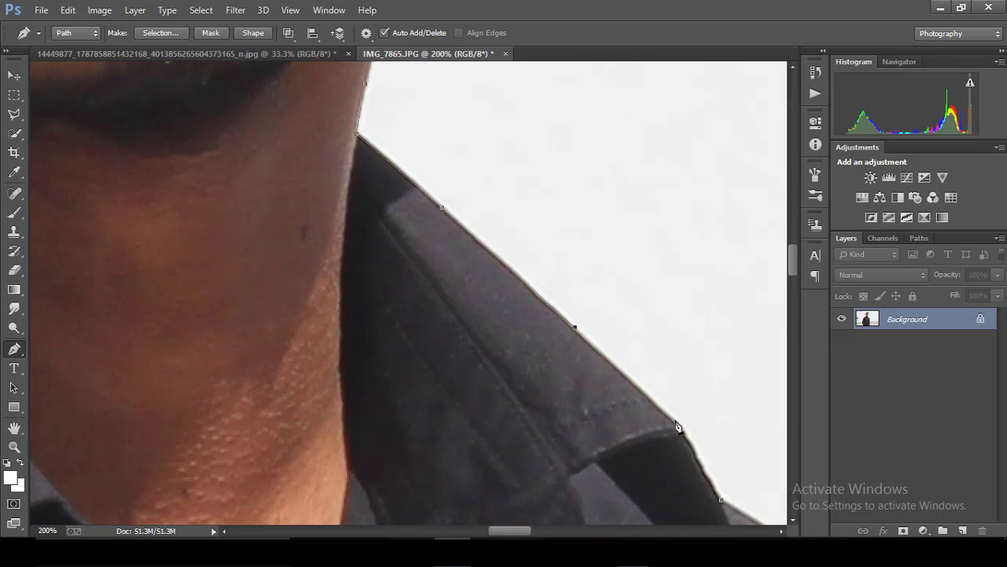
left_click(677, 431)
left_click_drag(527, 530, 543, 530)
left_click_drag(794, 256, 794, 277)
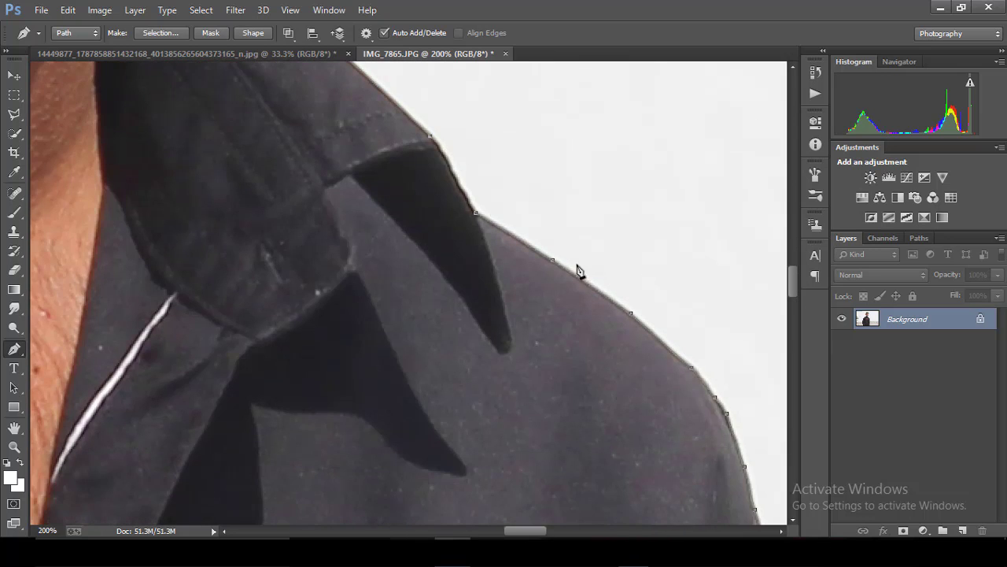
Convert the traced Pen path into a selection.
right_click(478, 218)
left_click(535, 246)
left_click(580, 156)
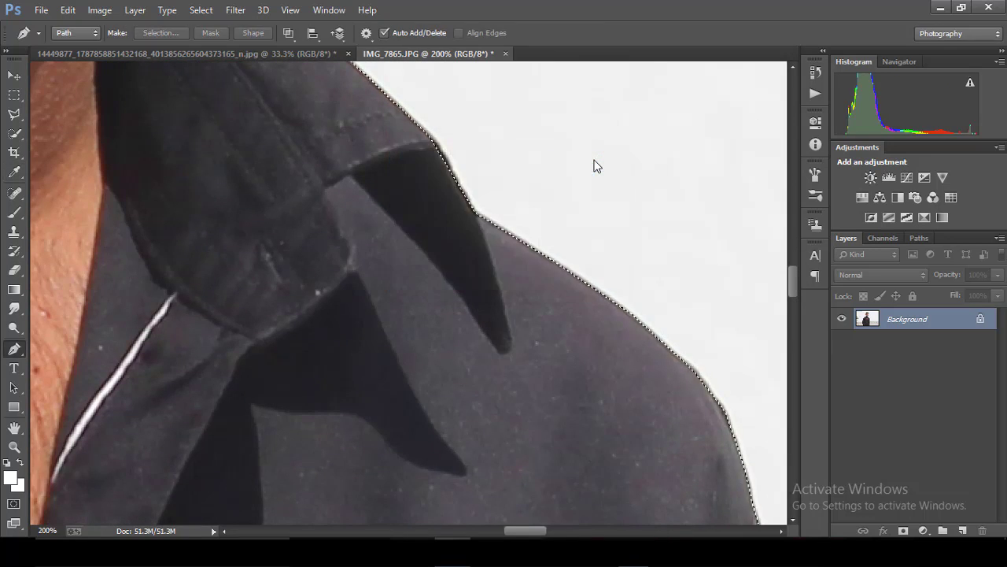
key("ctrl+minus")
key("ctrl+minus")
key("ctrl+minus")
key("ctrl+minus")
key("ctrl+minus")
key("ctrl+minus")
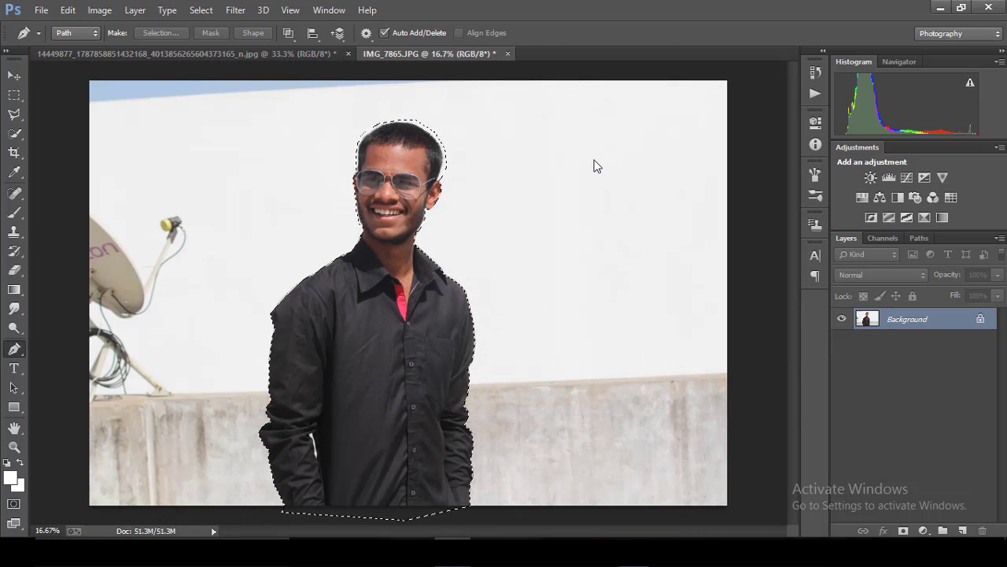
Copy the selected man onto a new layer and hide the original Background layer.
right_click(422, 248)
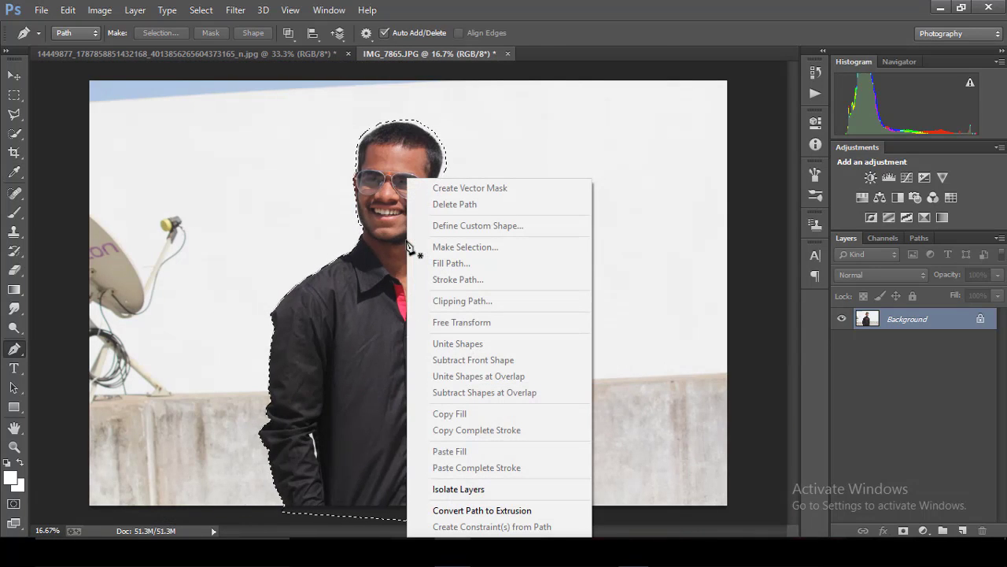
left_click(17, 139)
left_click(17, 138)
right_click(443, 223)
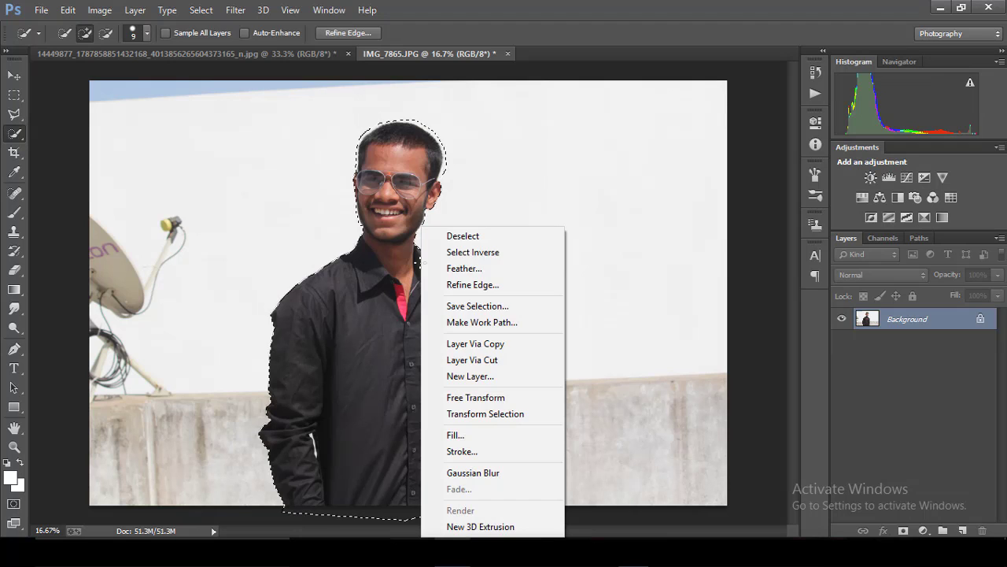
left_click(477, 343)
left_click(841, 340)
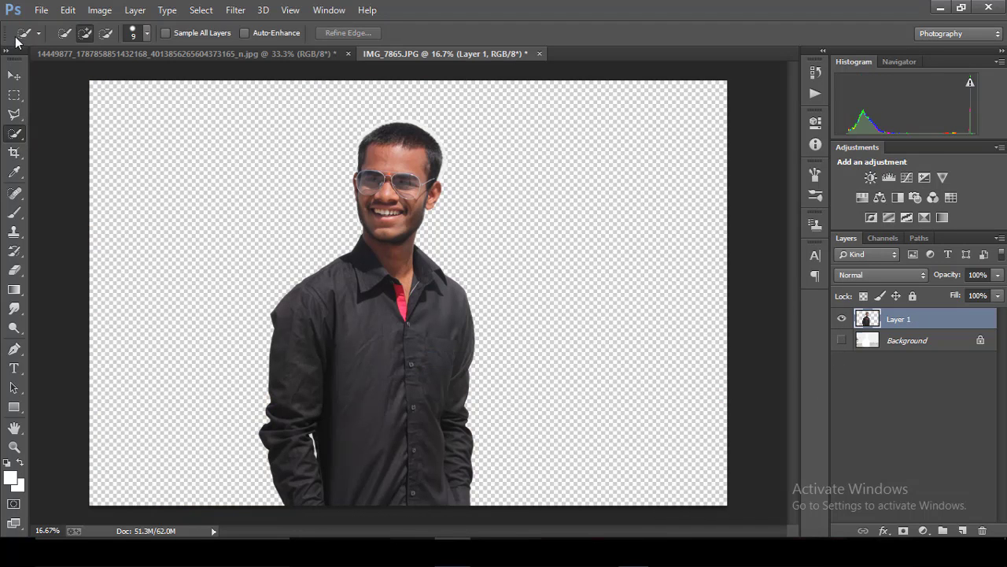
left_click(14, 75)
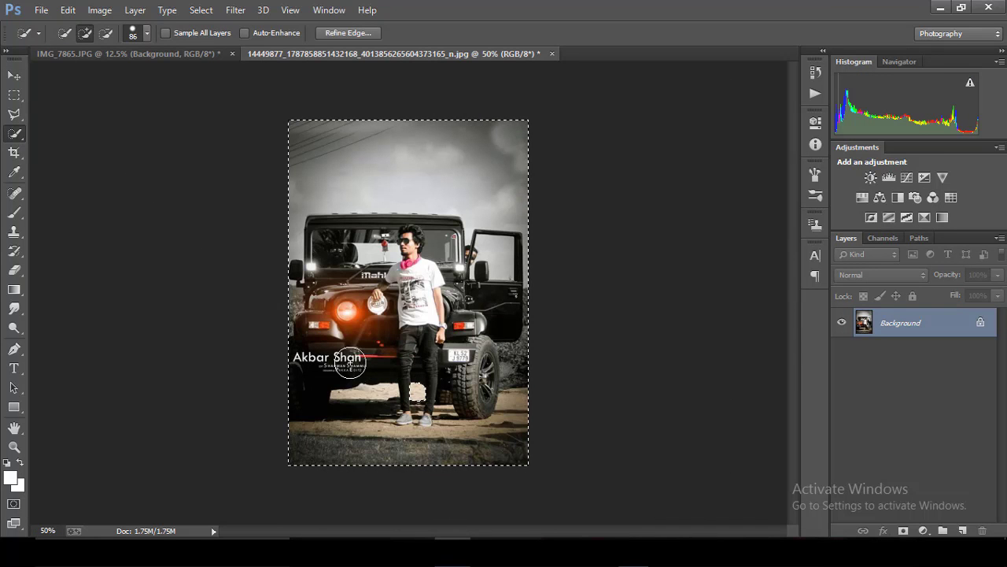
Drag the jeep photo into the cut-out document and scale it to fill the canvas.
key("ctrl+minus")
left_click(15, 78)
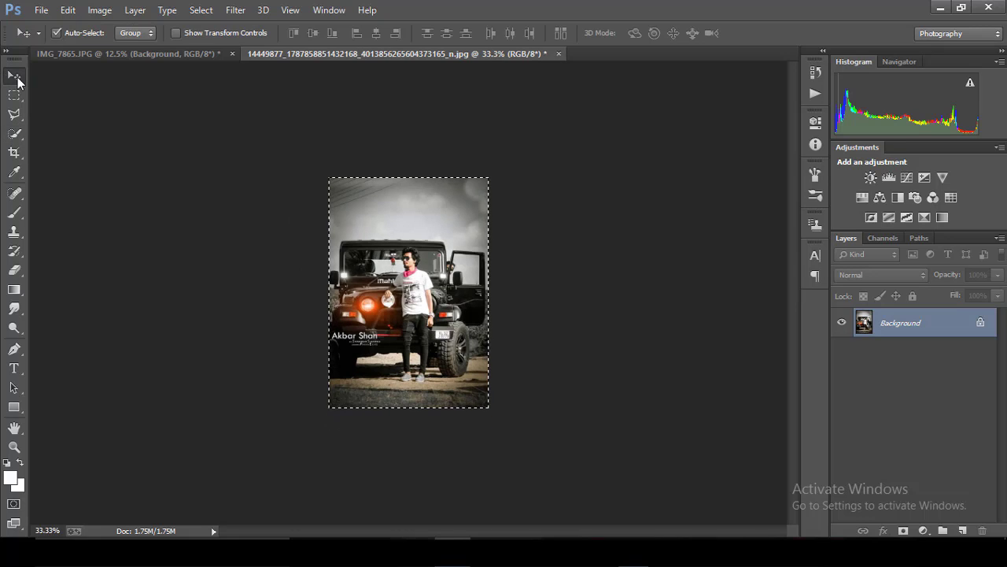
mouse_move(386, 198)
left_mouse_down()
mouse_move(200, 62)
mouse_move(428, 307)
mouse_move(370, 343)
mouse_move(325, 398)
left_mouse_up()
key("ctrl+minus")
key("ctrl+t")
mouse_move(426, 263)
left_mouse_down()
mouse_move(472, 137)
mouse_move(524, 89)
left_mouse_up()
left_click_drag(484, 261, 454, 346)
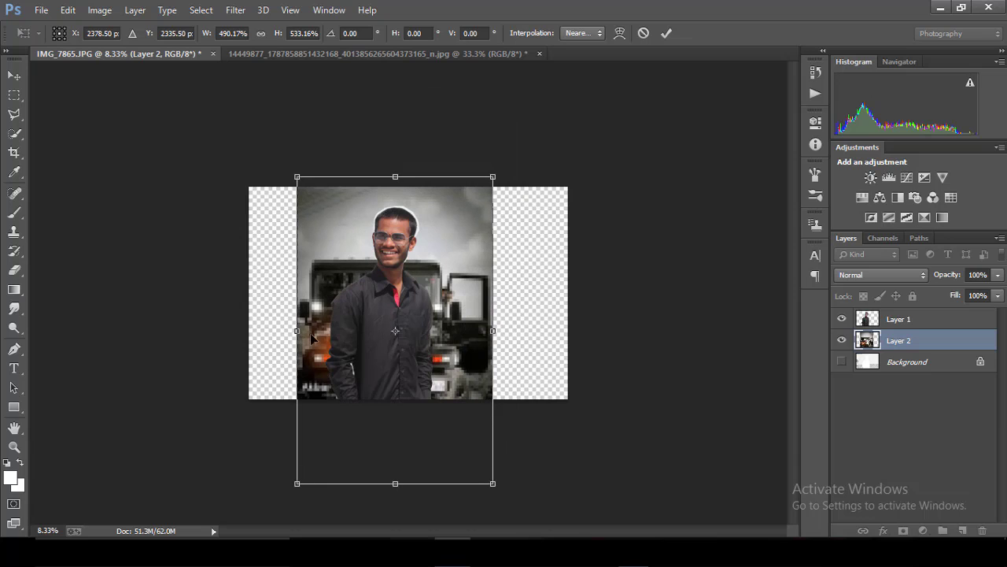
mouse_move(494, 330)
left_mouse_down()
mouse_move(502, 319)
mouse_move(473, 301)
left_mouse_up()
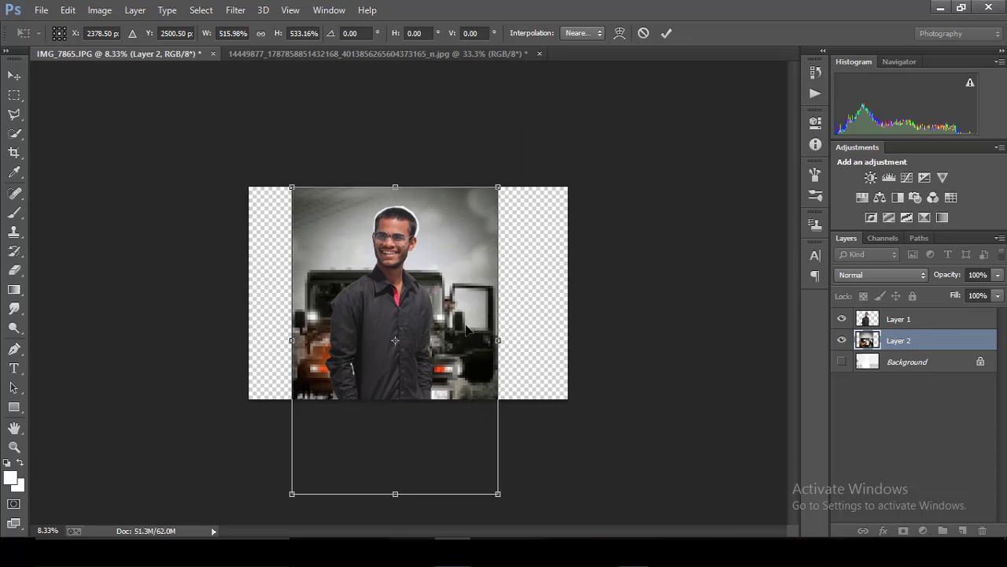
left_click(667, 33)
Fine-tune the jeep layer's position and narrow it to 95.47% width with Free Transform.
key("ctrl+minus")
key("ctrl+minus")
key("ctrl+plus")
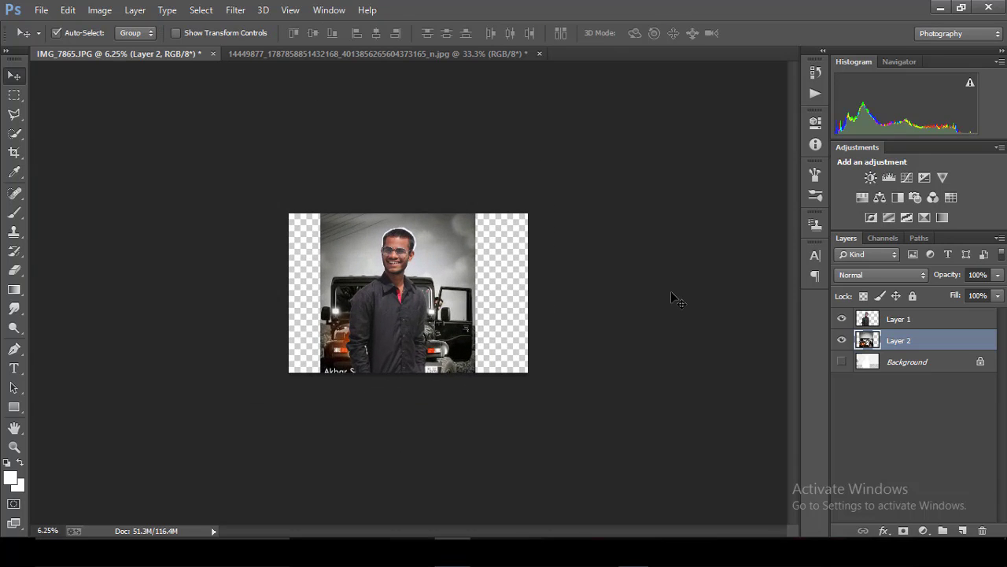
key("ctrl+t")
key("ctrl+minus")
key("ctrl+plus")
key("ctrl+plus")
key("ctrl+plus")
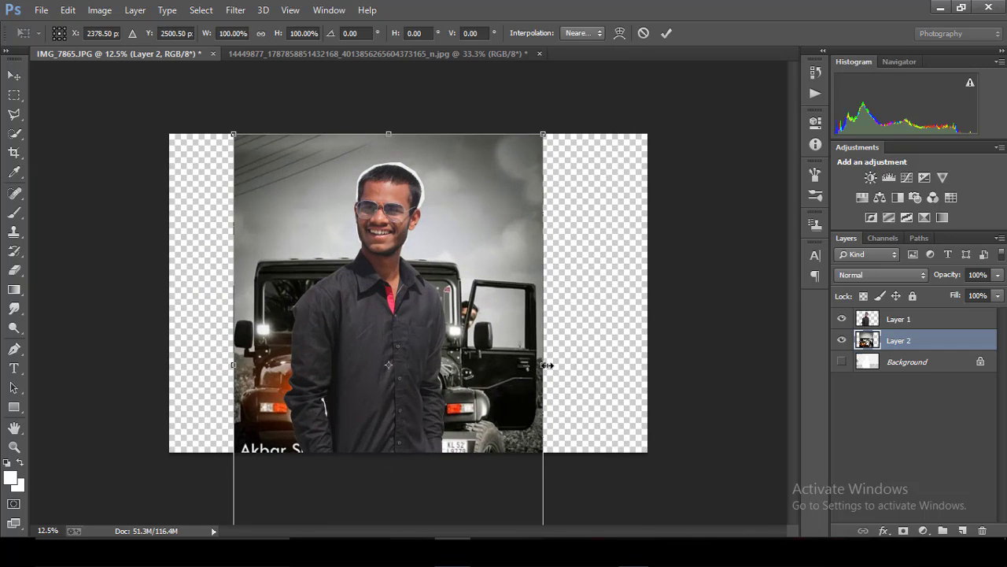
left_click_drag(507, 334, 507, 338)
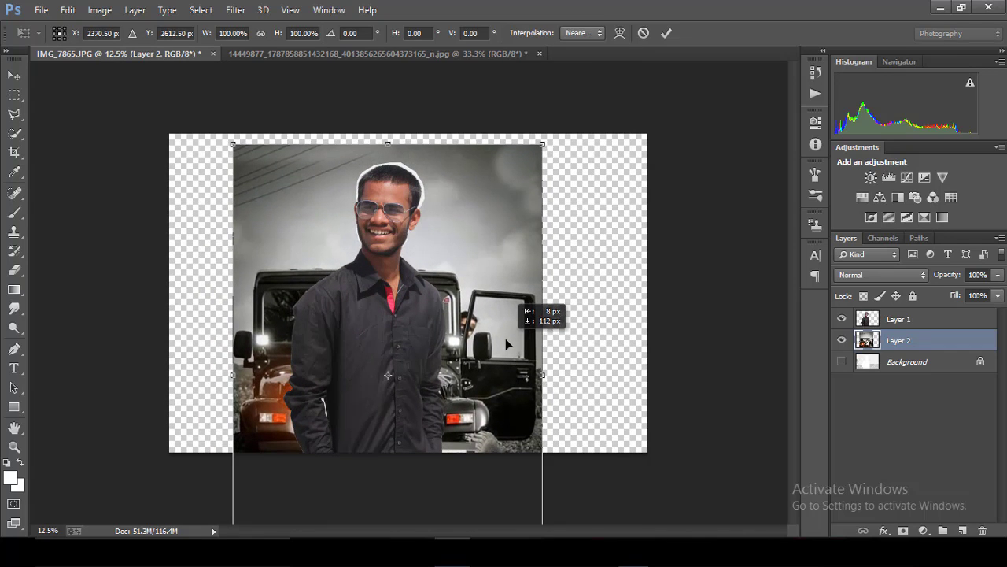
left_click_drag(505, 345, 508, 329)
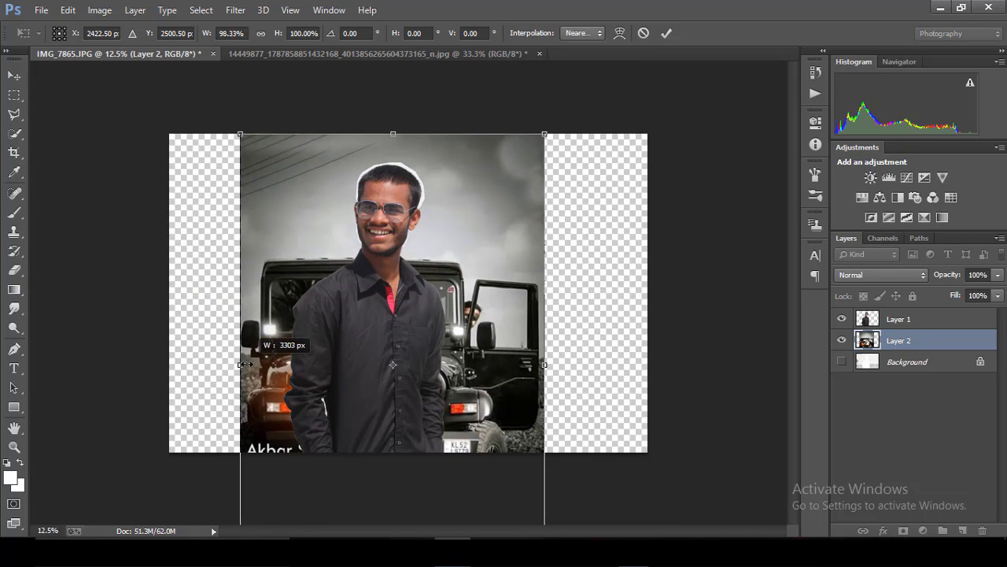
left_click_drag(239, 364, 250, 365)
left_click_drag(544, 367, 547, 365)
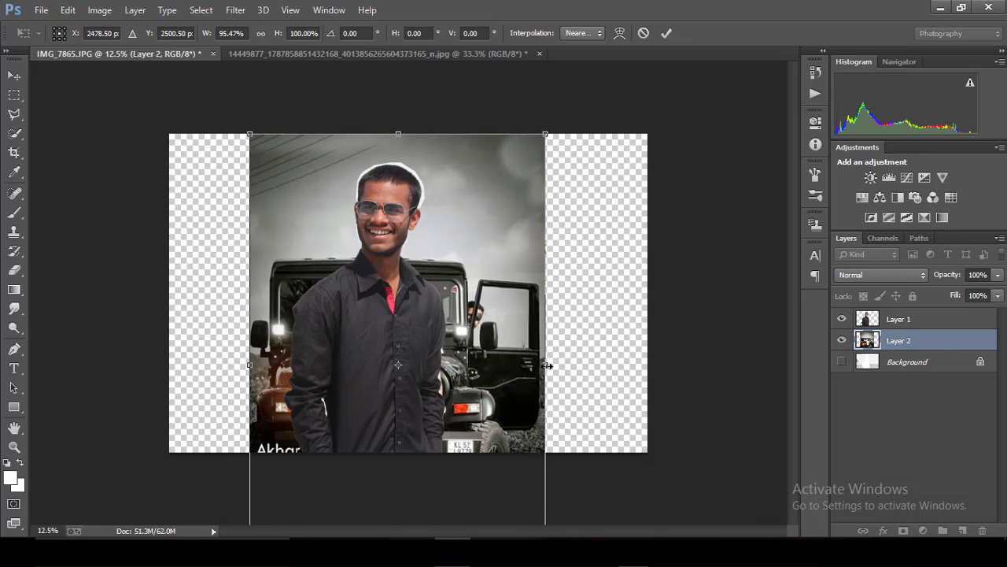
key("ctrl+minus")
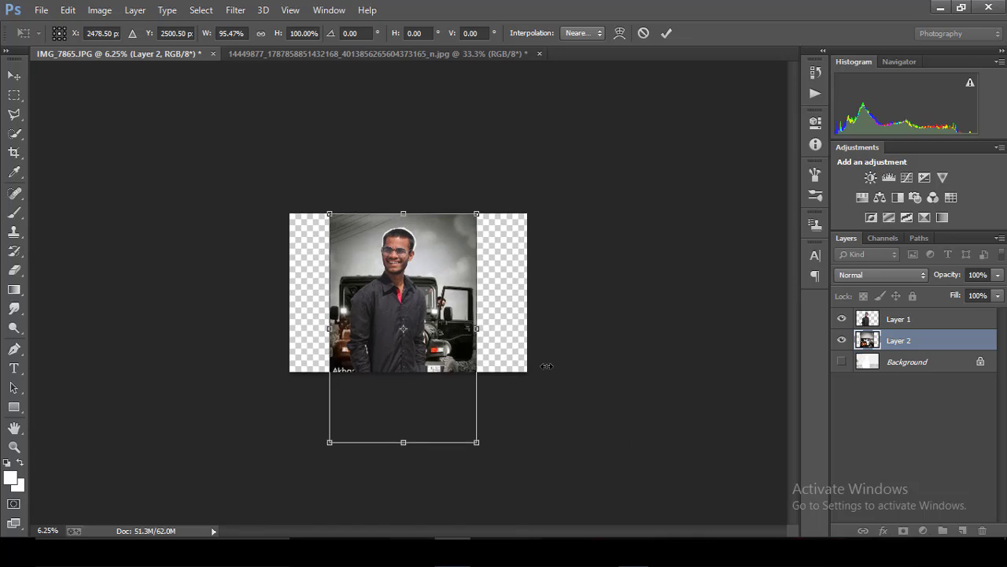
key("ctrl+plus")
Commit the resize and apply a Gaussian Blur of about 29.1 pixels to the jeep layer.
left_click(667, 34)
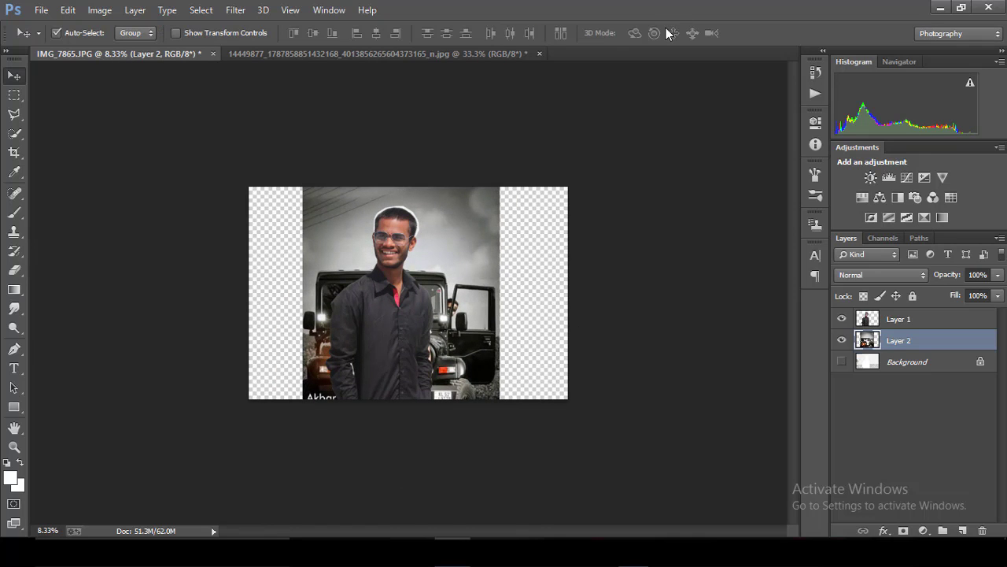
left_click(235, 9)
mouse_move(242, 187)
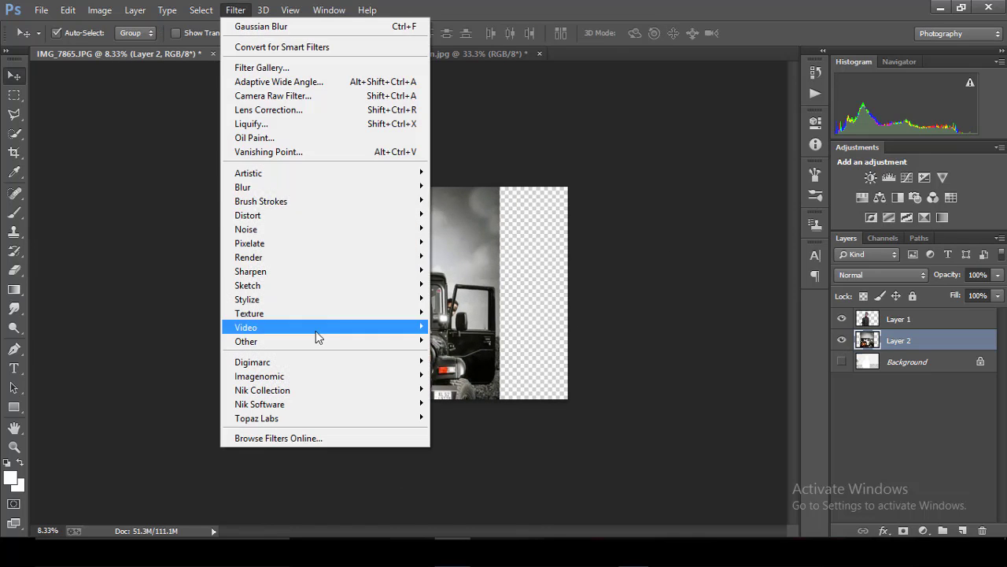
left_click(480, 296)
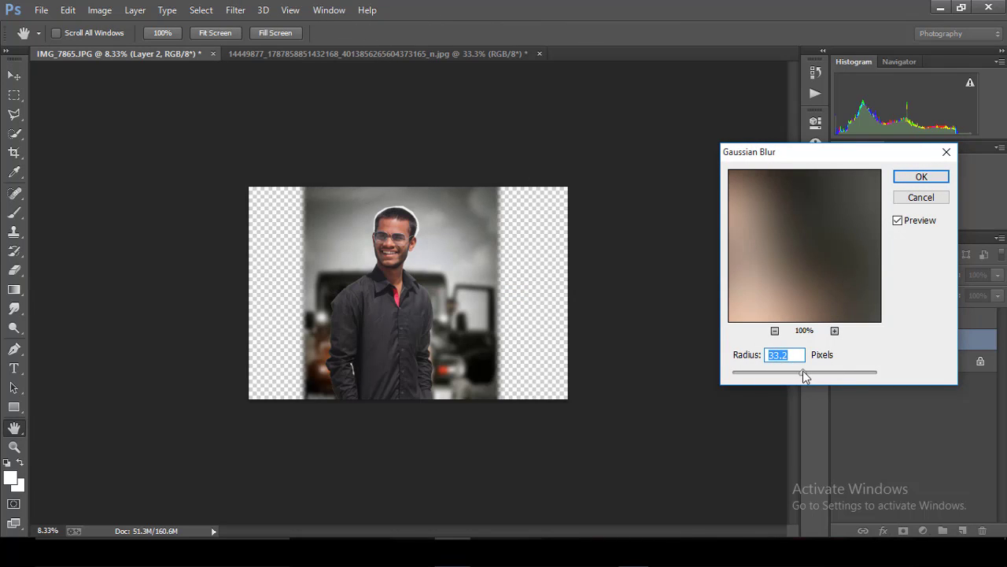
left_click_drag(805, 370, 797, 375)
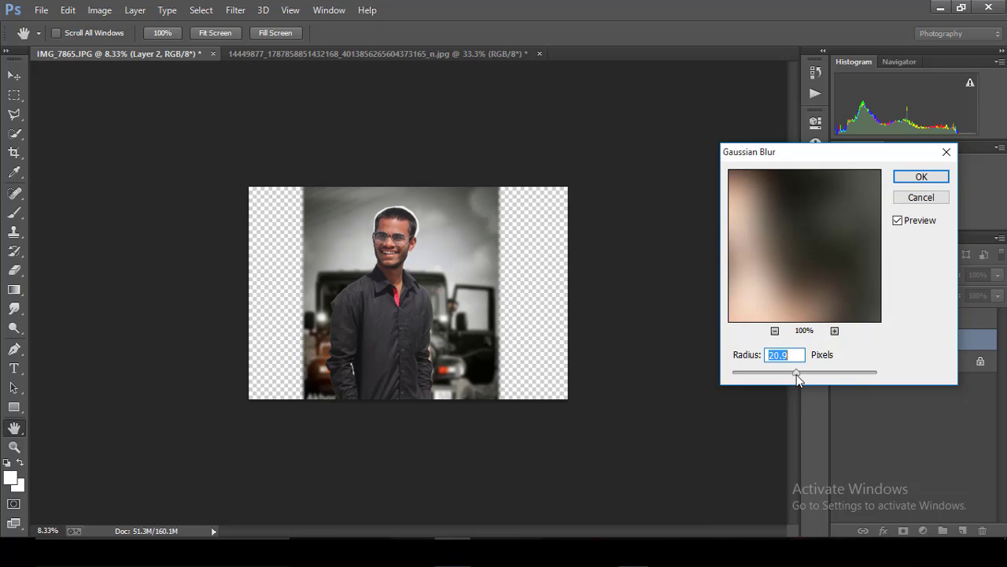
left_click_drag(798, 375, 801, 376)
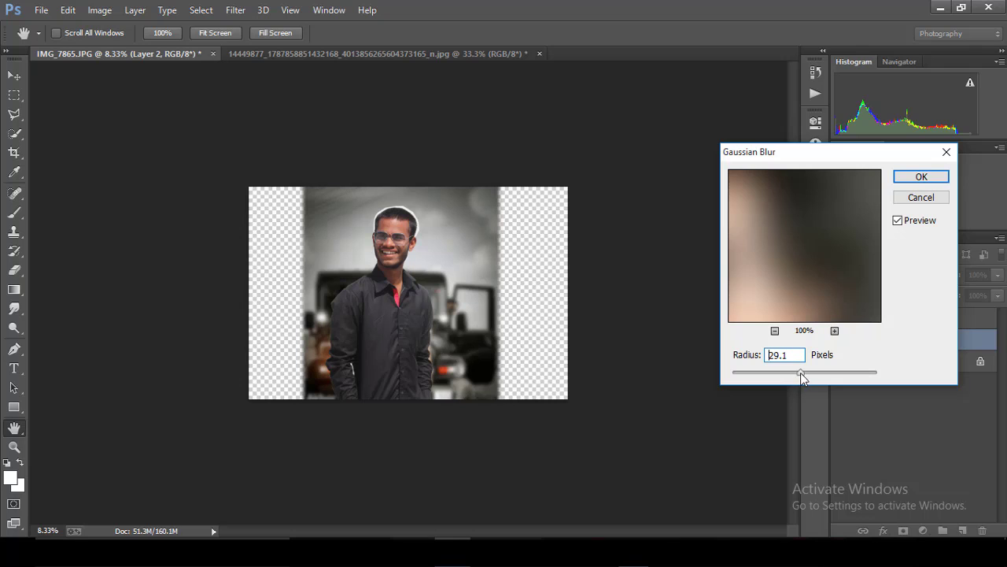
left_click(915, 177)
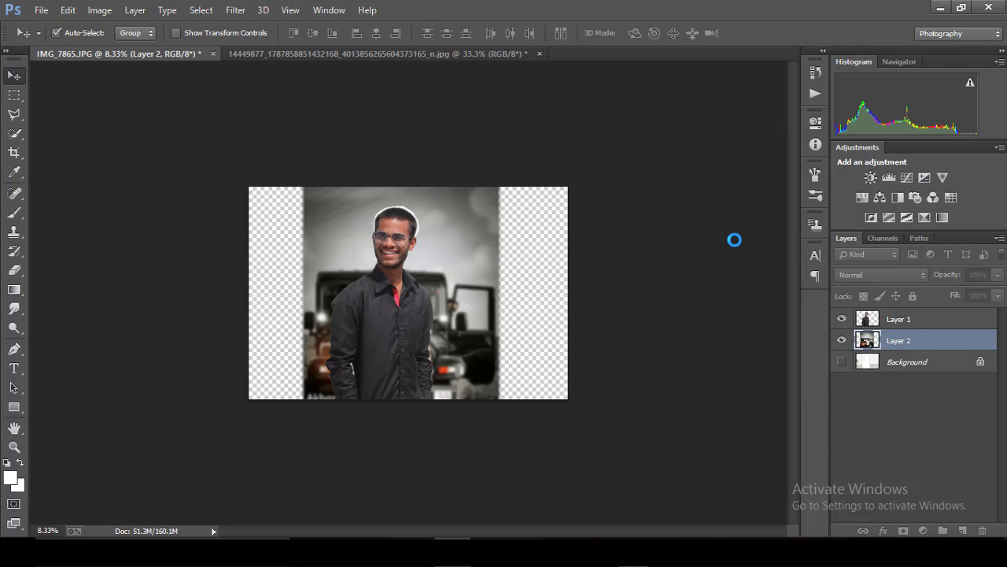
Zoom in and out to inspect the blurred background around the shirt collar.
key("ctrl+plus")
key("ctrl+plus")
key("ctrl+plus")
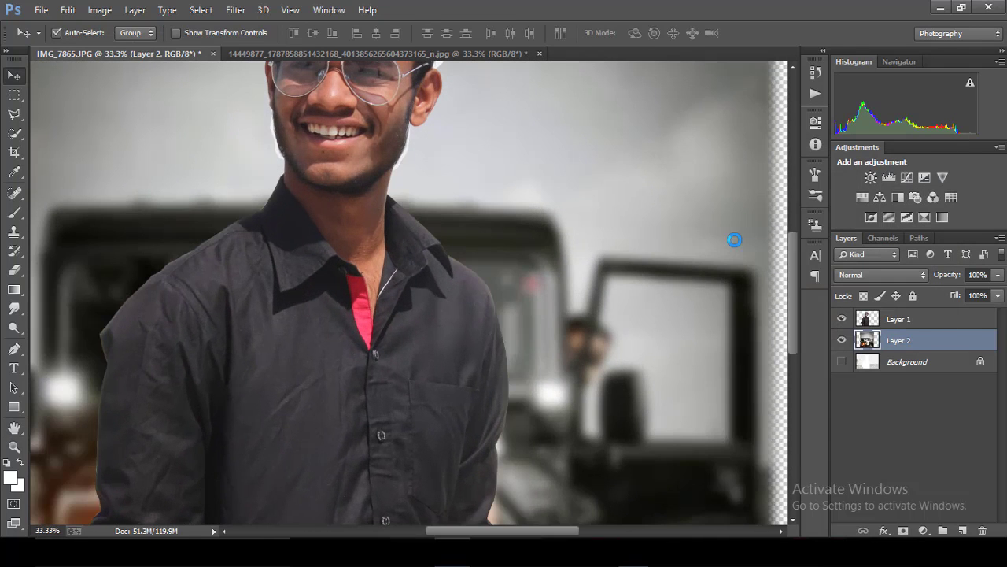
key("ctrl+minus")
key("ctrl+minus")
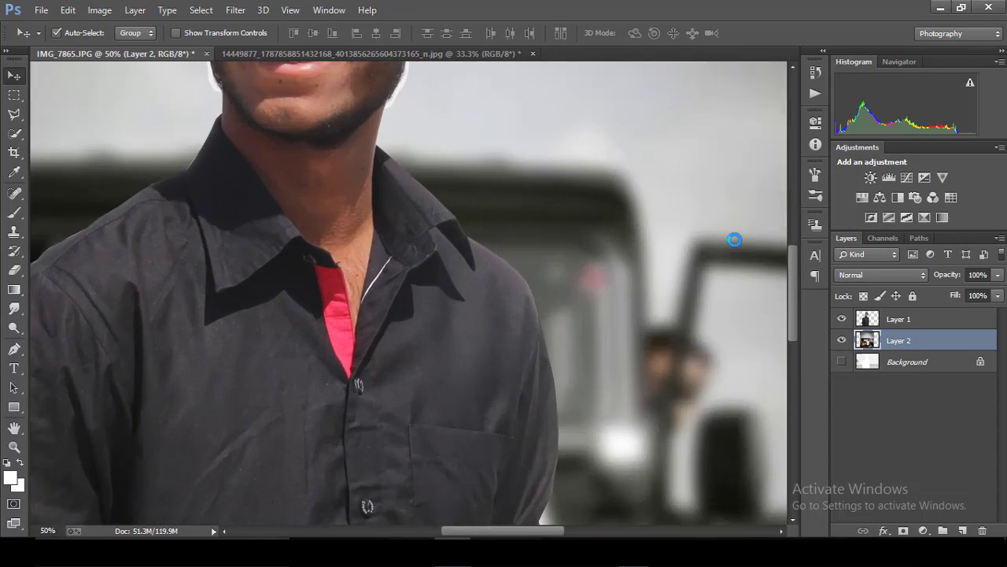
key("ctrl+plus")
key("ctrl+plus")
key("ctrl+plus")
key("ctrl+plus")
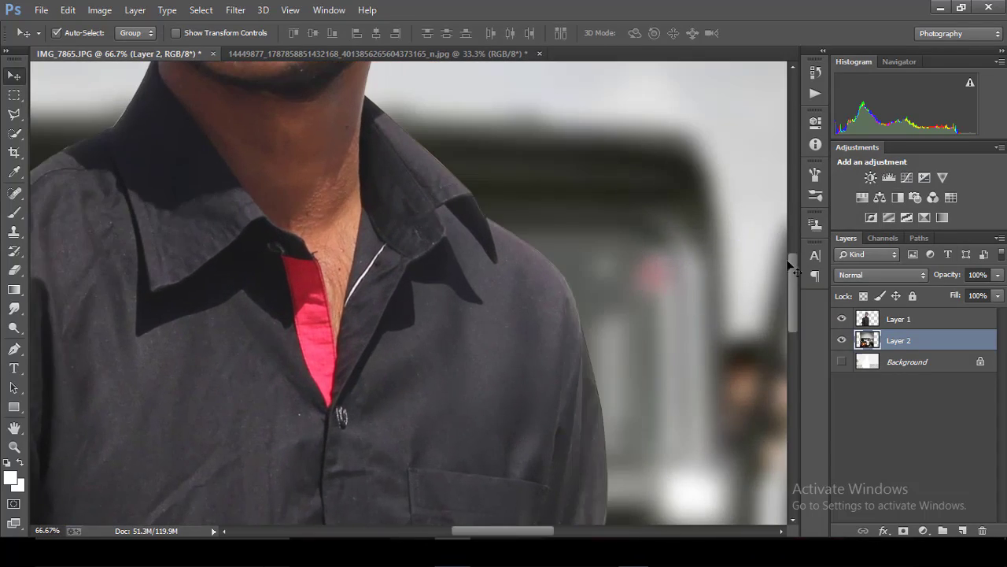
left_click_drag(795, 280, 798, 403)
key("ctrl+0")
key("w")
key("alt+bracketright")
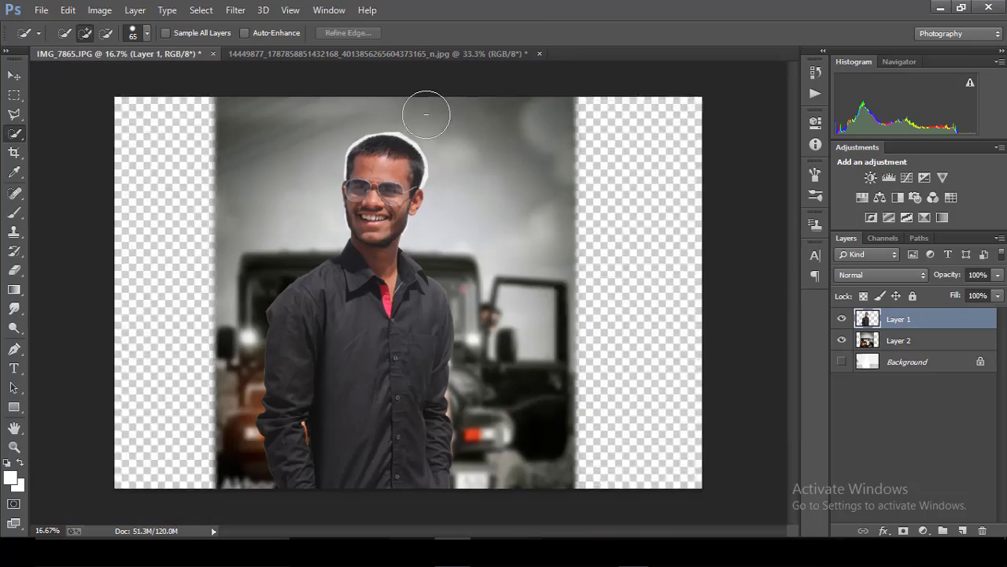
Crop the canvas's left and right edges to the jeep photo's borders.
key("ctrl+plus")
left_click(15, 152)
right_click(14, 153)
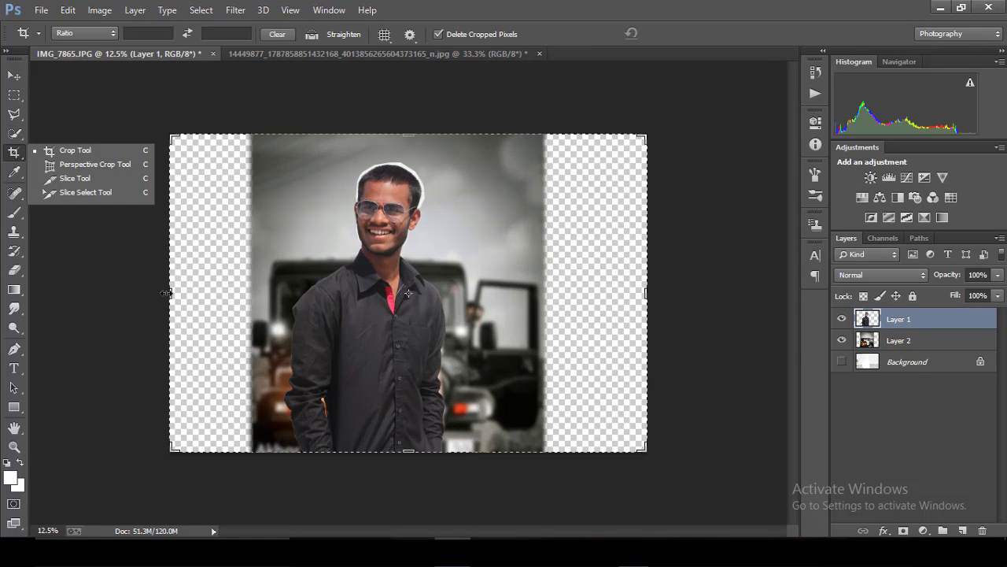
left_click_drag(168, 294, 214, 296)
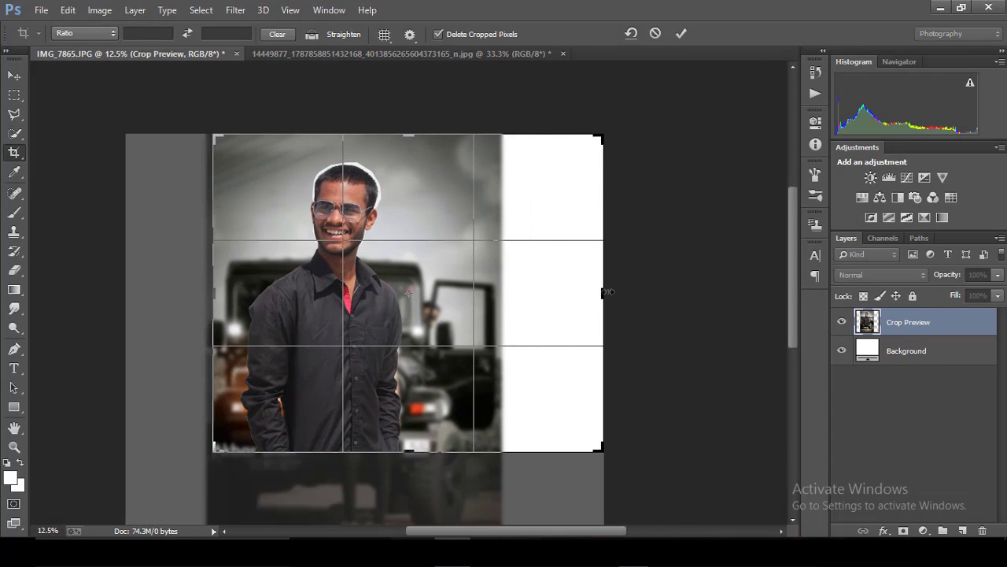
left_click_drag(608, 292, 533, 292)
left_click(681, 34)
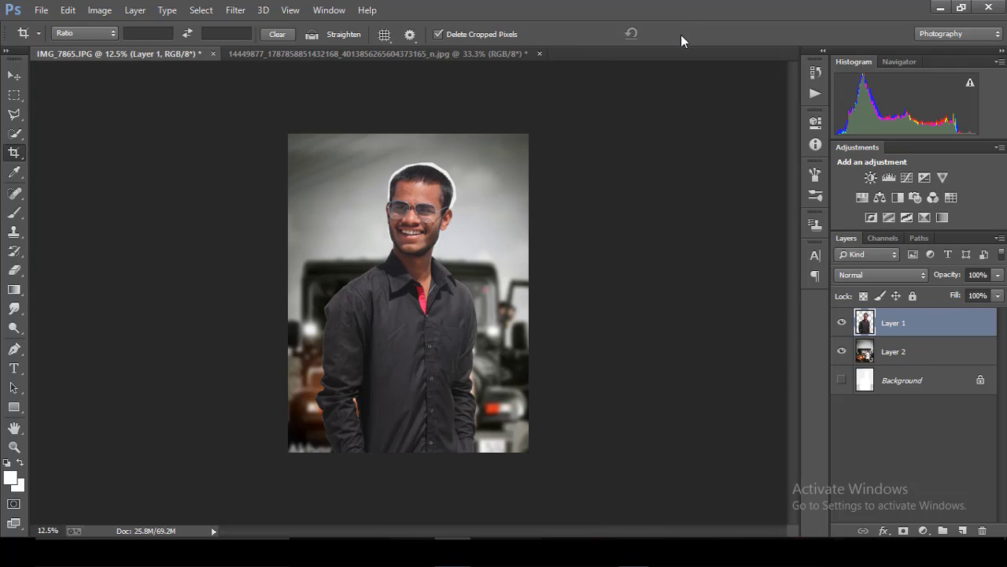
Zoom in and out on the cropped image, ending close on the man's face.
key("ctrl+minus")
key("ctrl+minus")
key("ctrl+minus")
key("ctrl+plus")
key("ctrl+plus")
key("ctrl+plus")
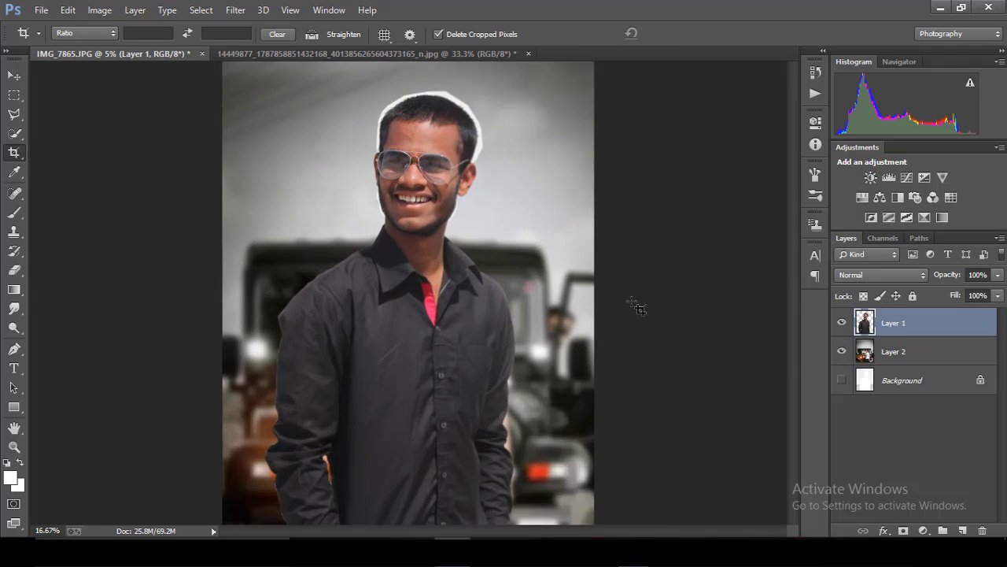
key("ctrl+minus")
key("ctrl+minus")
key("ctrl+minus")
key("ctrl+minus")
key("ctrl+minus")
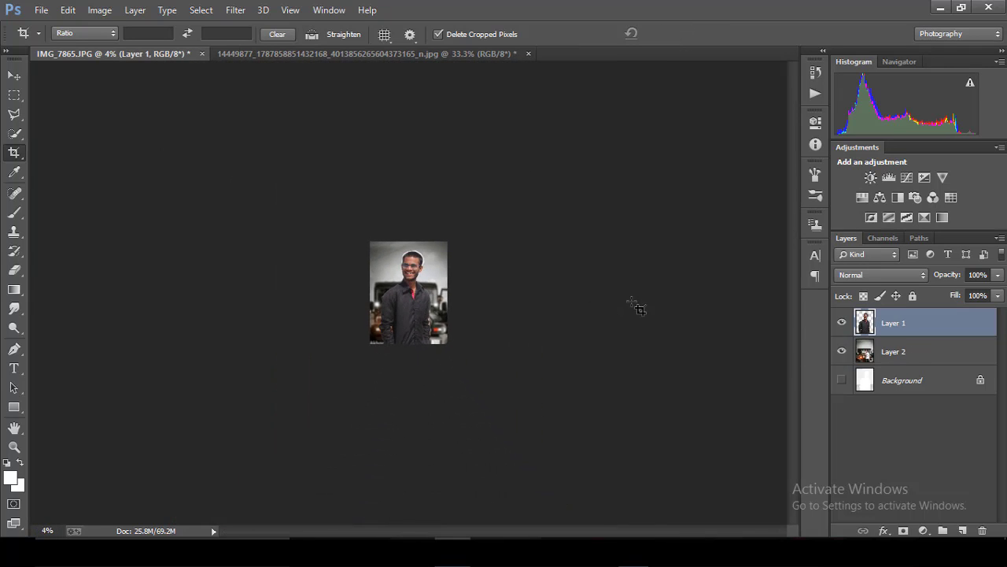
key("ctrl+plus")
key("ctrl+plus")
key("ctrl+plus")
key("ctrl+plus")
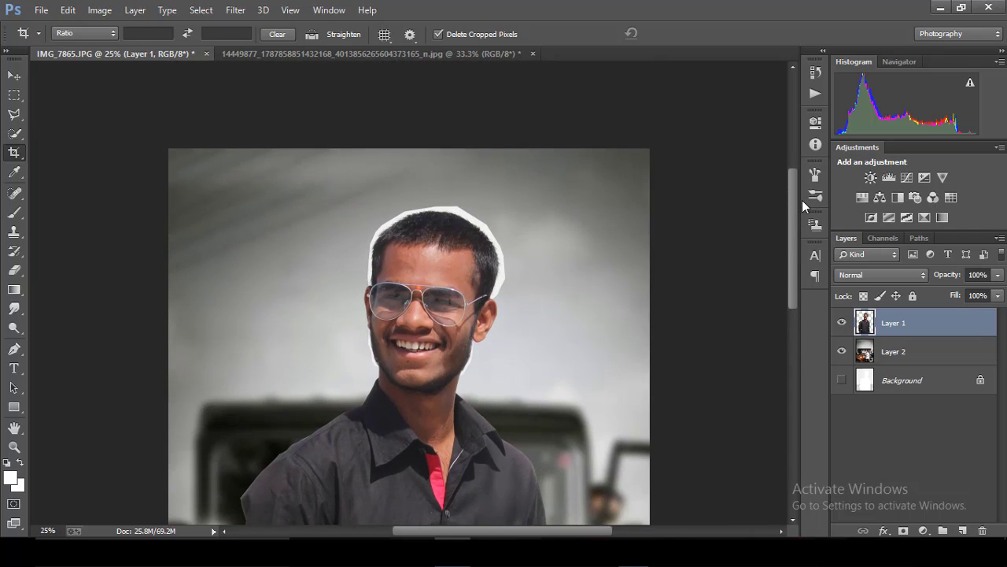
key("ctrl+plus")
key("ctrl+plus")
key("ctrl+plus")
key("ctrl+plus")
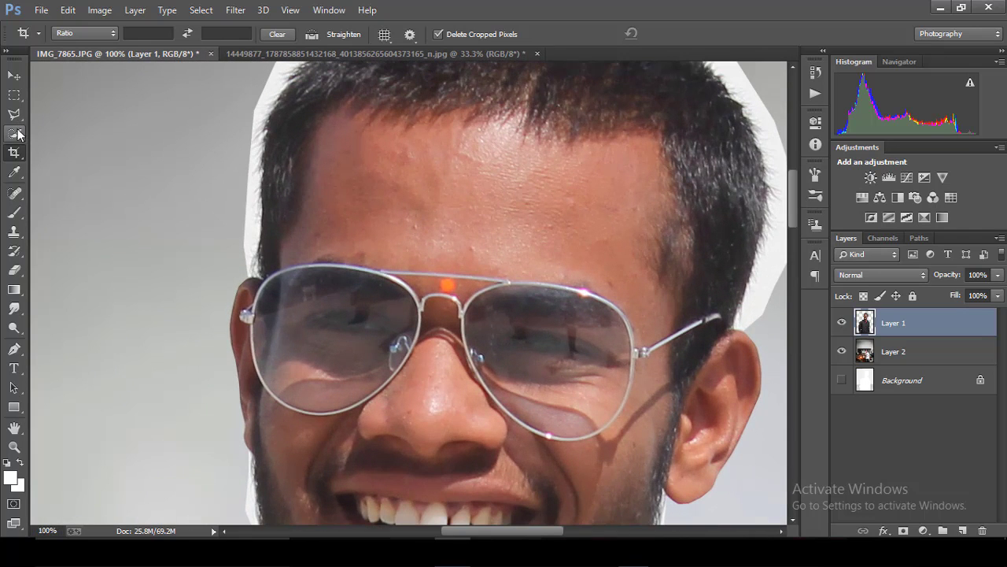
Quick-select the white halo along the left and top edges of the man's hair.
left_click(13, 133)
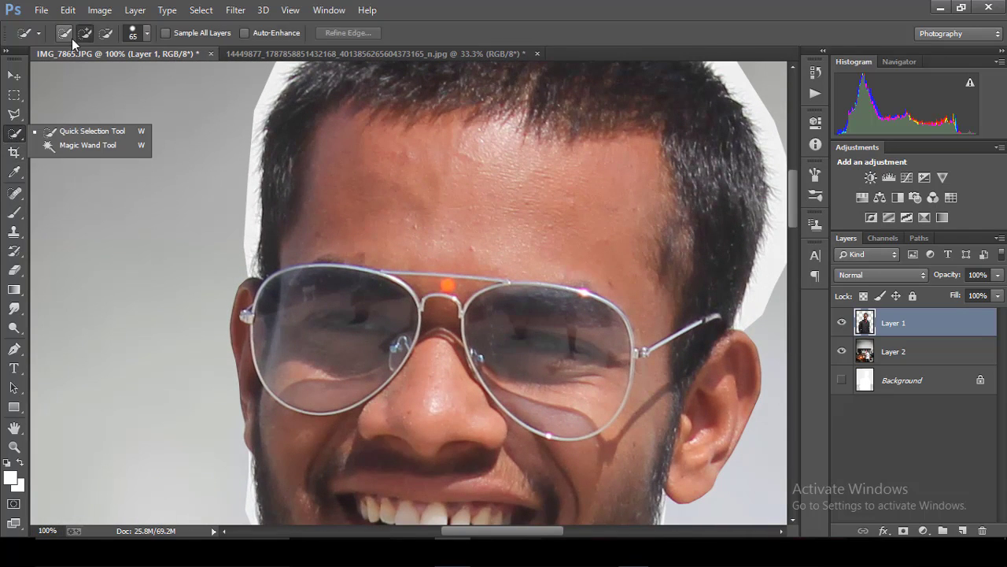
left_click(147, 33)
left_click(254, 181)
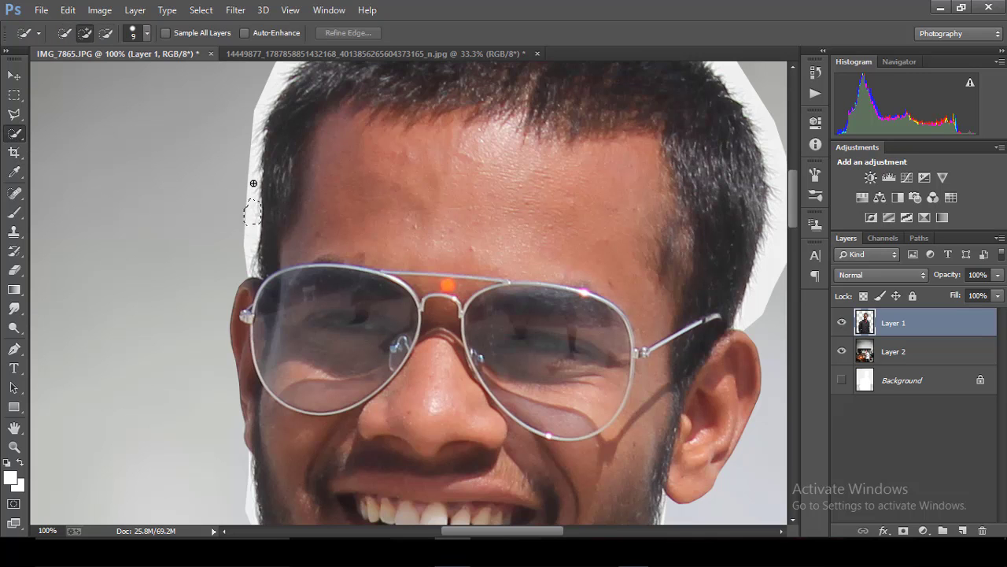
mouse_move(254, 189)
left_mouse_down()
mouse_move(272, 95)
mouse_move(279, 134)
left_mouse_up()
key("ctrl+minus")
key("ctrl+z")
mouse_move(339, 111)
left_mouse_down()
mouse_move(635, 150)
mouse_move(656, 180)
mouse_move(640, 302)
left_mouse_up()
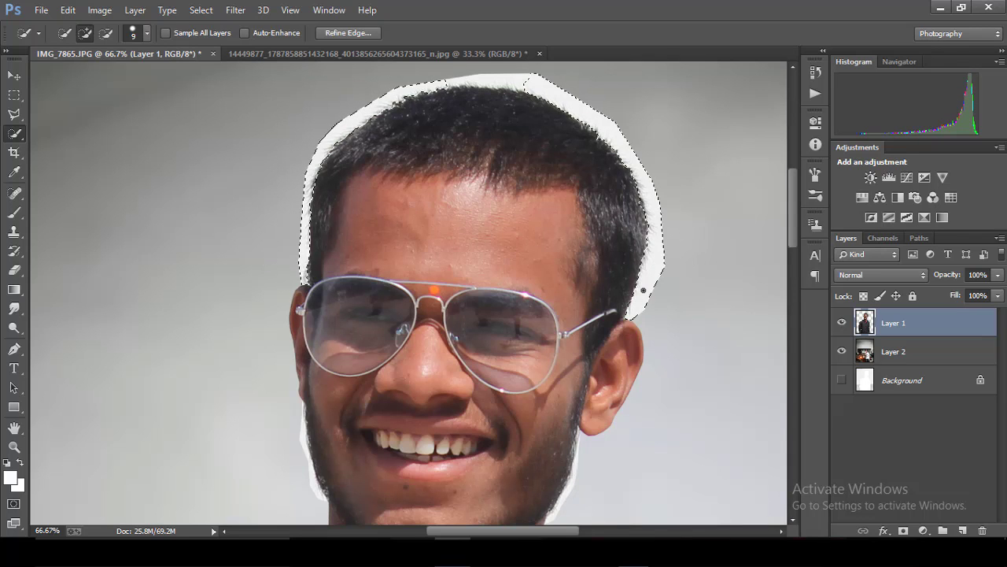
left_click_drag(640, 303, 563, 86)
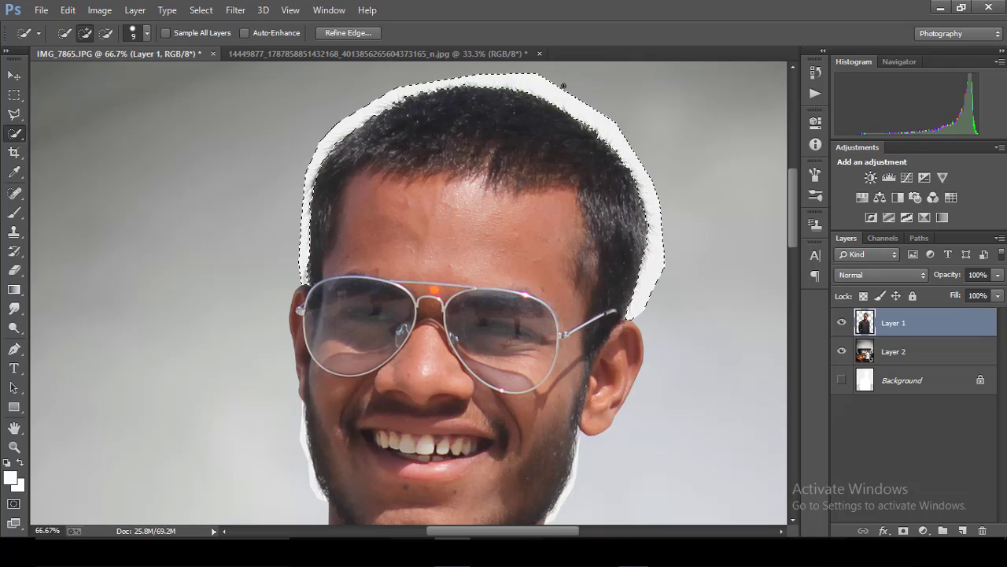
Refine the hair-halo selection with Refine Radius strokes, Smooth 8 and Feather 1.0.
left_click(348, 32)
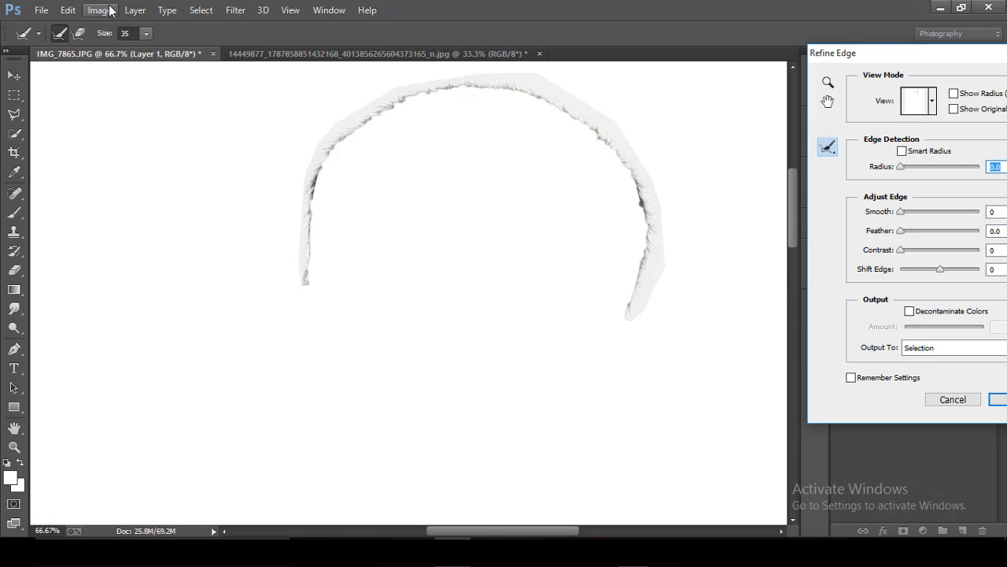
left_click(145, 33)
mouse_move(307, 265)
left_mouse_down()
mouse_move(306, 284)
mouse_move(313, 194)
left_mouse_up()
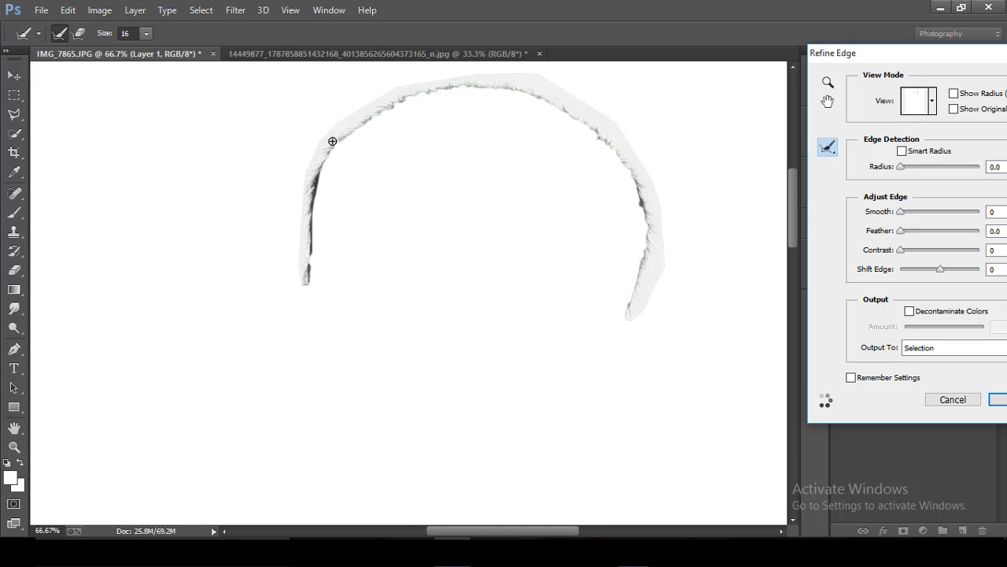
mouse_move(332, 141)
left_mouse_down()
mouse_move(392, 95)
mouse_move(421, 92)
left_mouse_up()
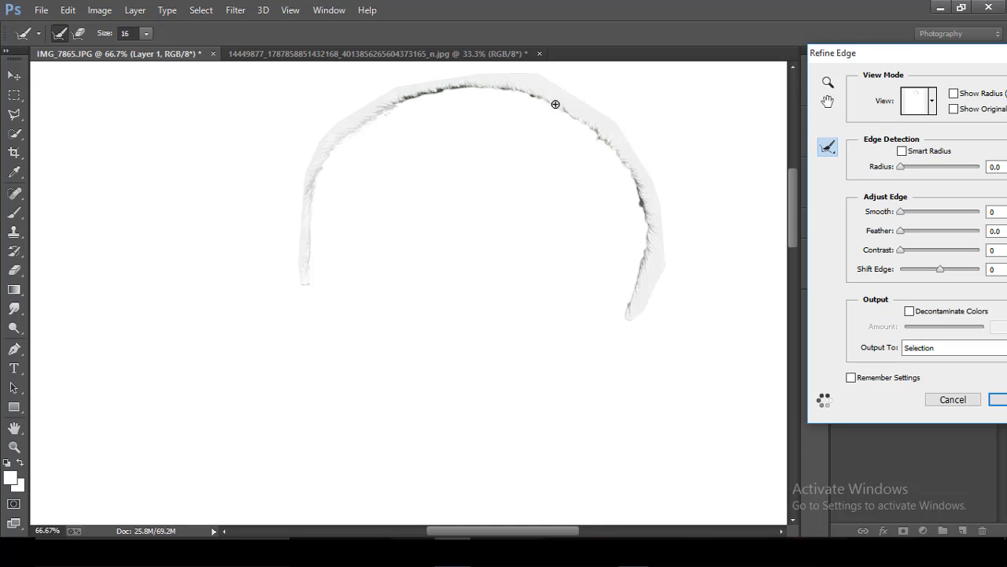
left_click_drag(555, 104, 591, 129)
left_click_drag(625, 162, 643, 196)
left_click_drag(649, 239, 644, 260)
key("ctrl+minus")
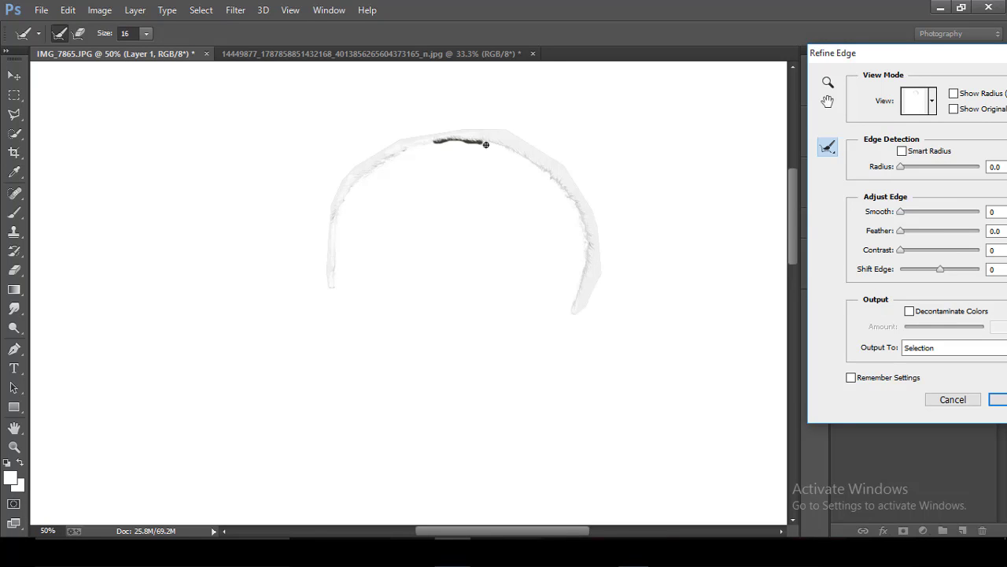
left_click_drag(902, 211, 905, 230)
left_click(998, 398)
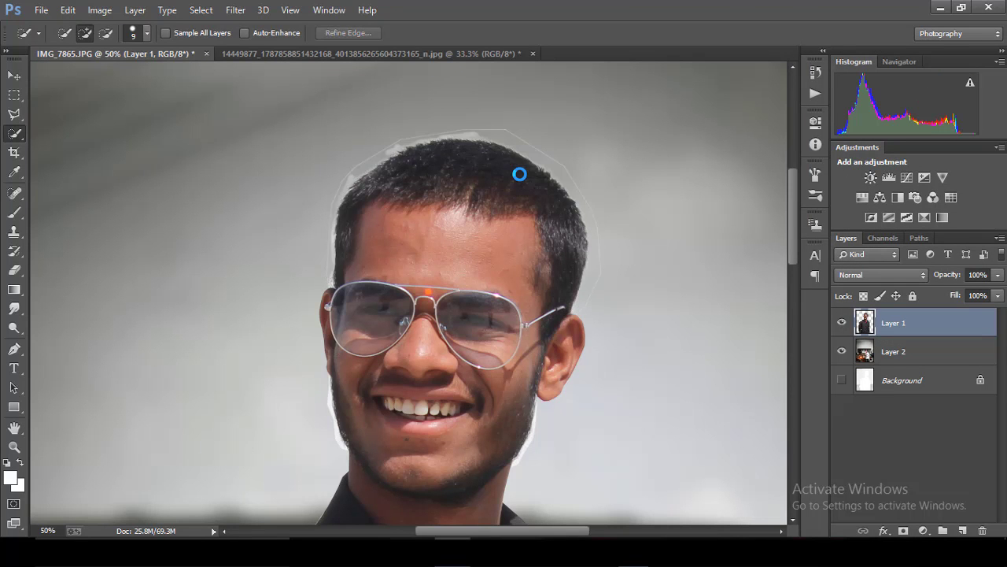
Zoom in on the top of the hair and pick the Eraser at brush size 41.
key("ctrl+minus")
key("ctrl+minus")
key("ctrl+minus")
key("ctrl+minus")
key("ctrl+minus")
key("ctrl+minus")
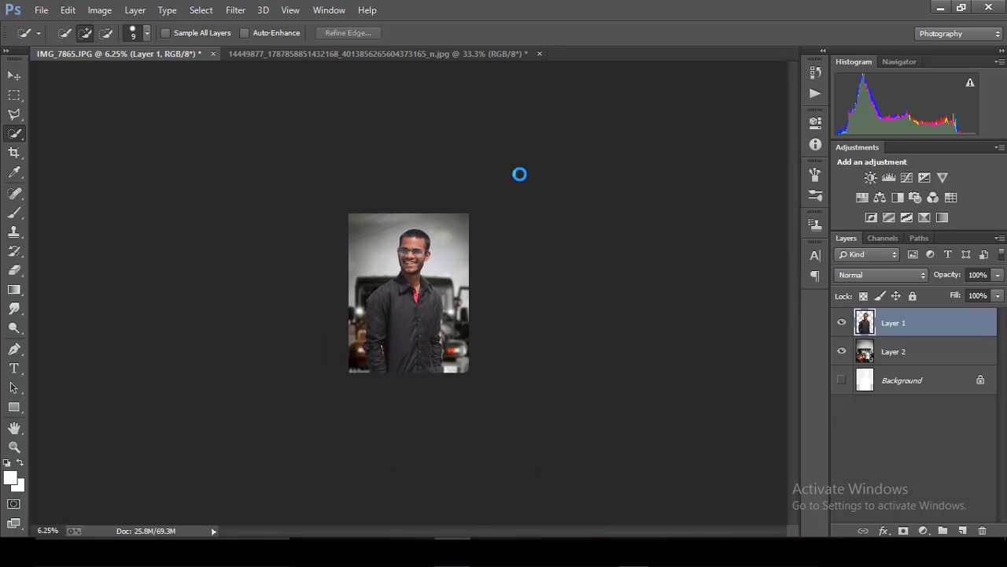
key("ctrl+plus")
key("ctrl+plus")
key("ctrl+plus")
scroll(409, 291, "up", 5)
scroll(410, 292, "down", 1)
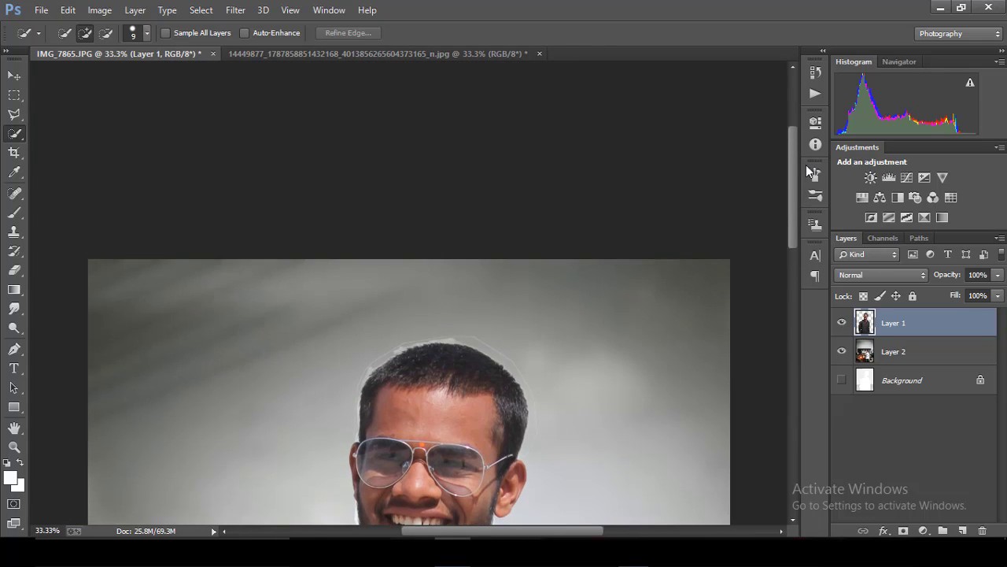
key("ctrl+plus")
key("ctrl+plus")
left_click(14, 270)
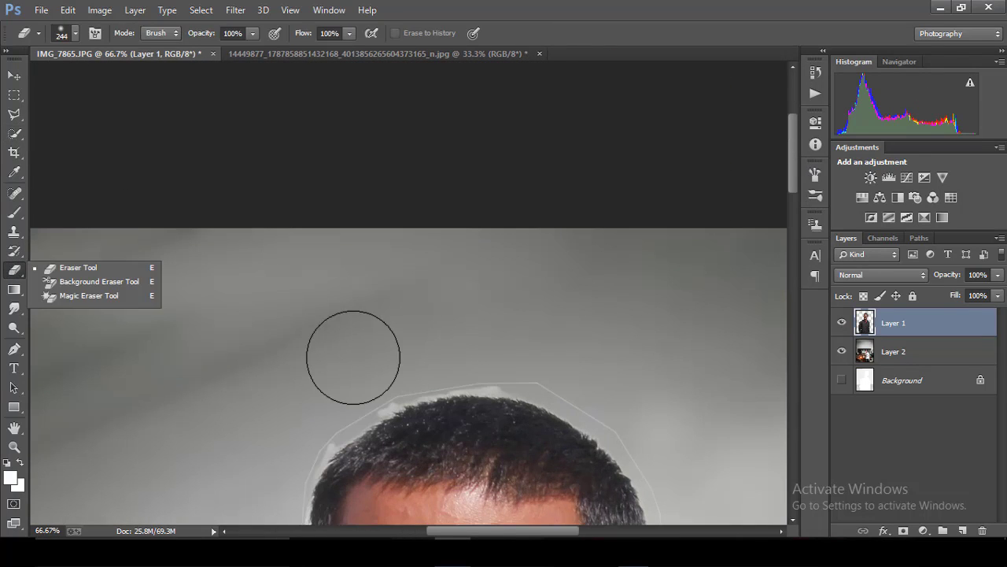
left_click(61, 33)
left_click(351, 412)
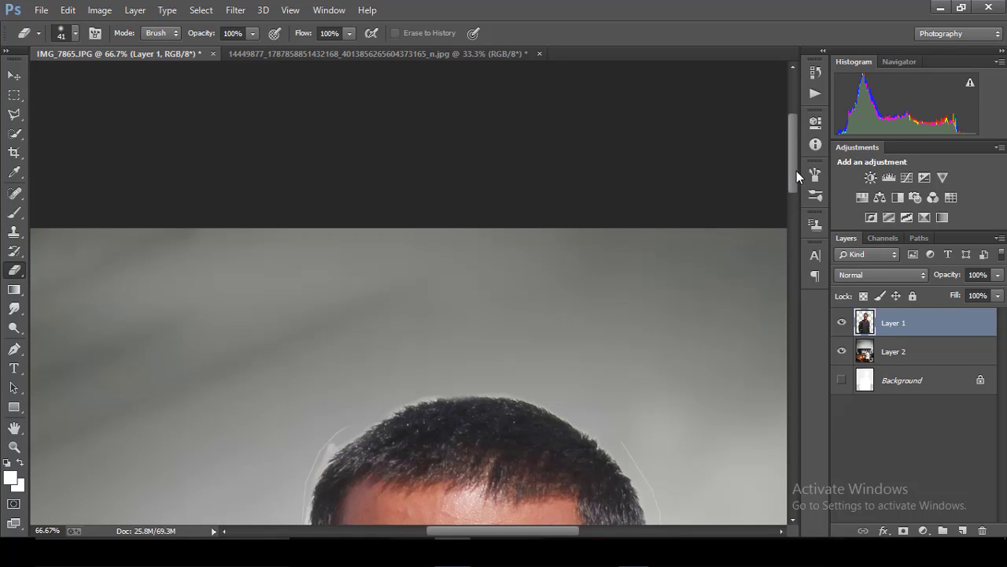
Erase the white fringe around the top of the man's hair.
left_click_drag(793, 171, 794, 202)
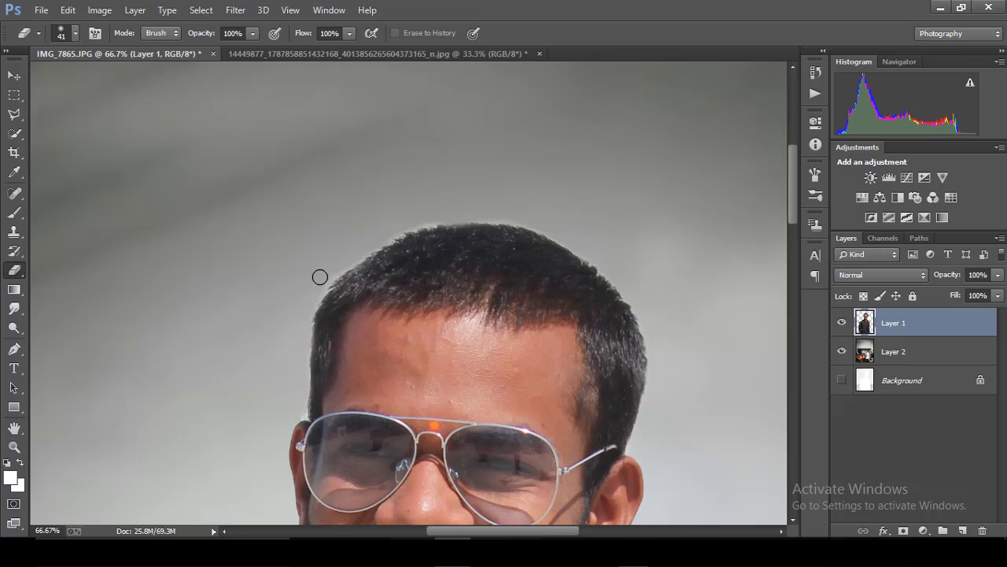
scroll(636, 74, "down", 1)
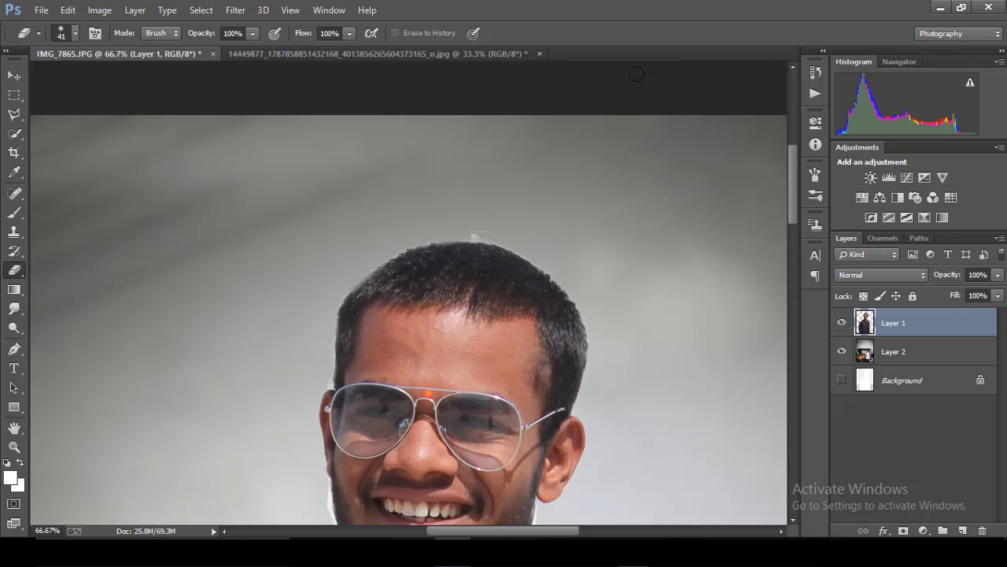
scroll(637, 74, "down", 3)
scroll(637, 74, "down", 1)
scroll(637, 74, "up", 5)
scroll(637, 74, "up", 1)
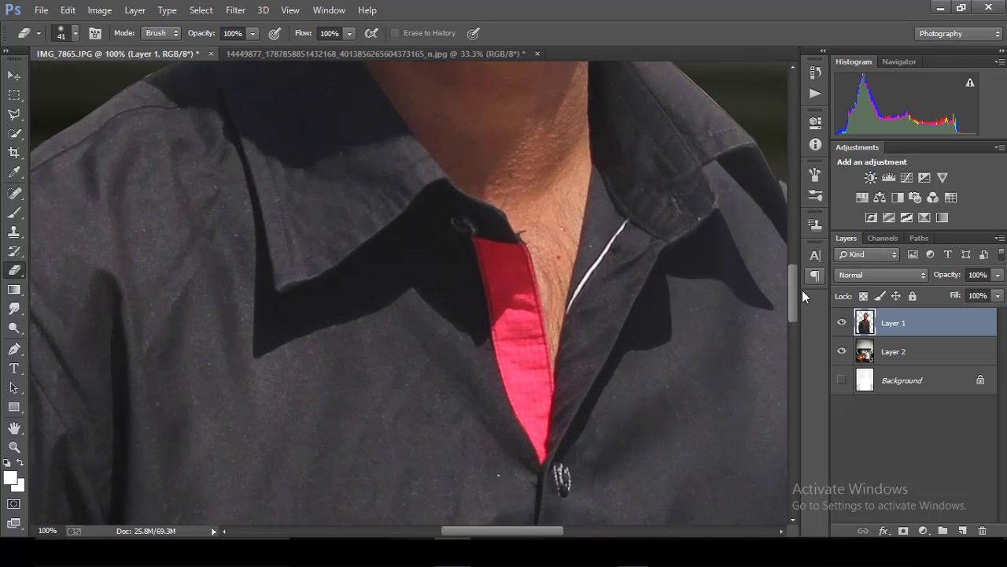
scroll(791, 245, "up", 3)
scroll(794, 242, "up", 3)
Quick-select the white fringe on both beard edges and refine it with adjusted smoothing.
left_click(14, 137)
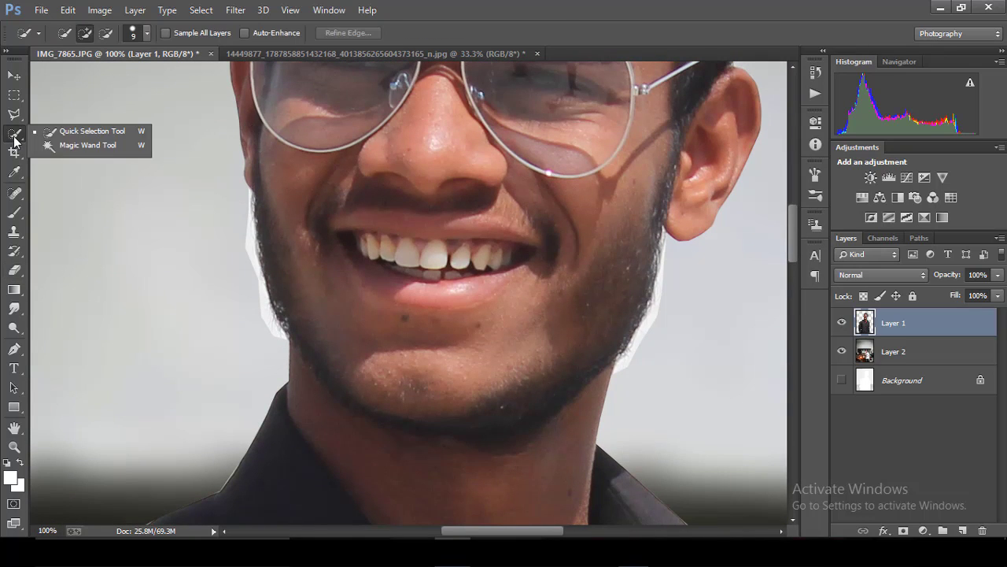
left_click_drag(249, 196, 277, 331)
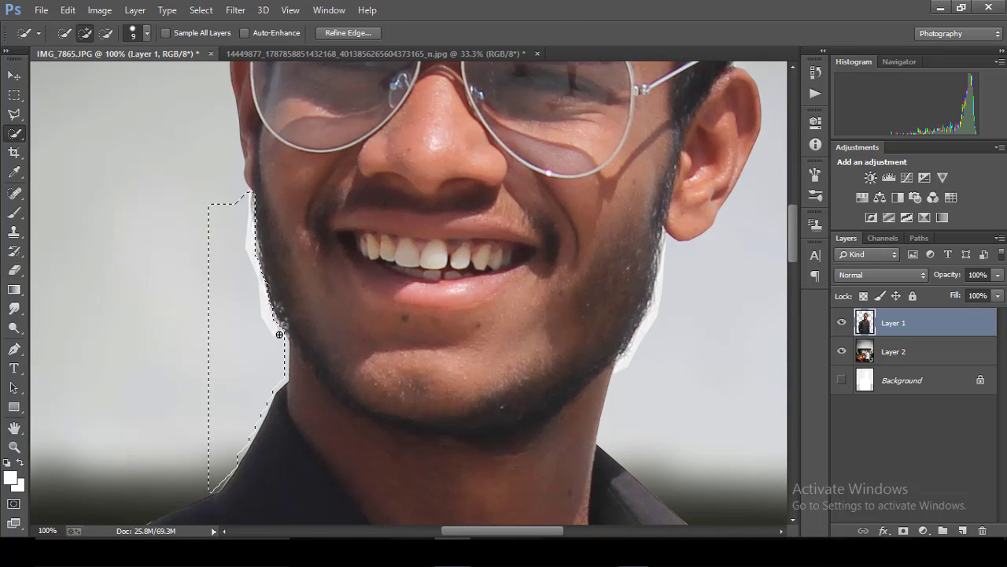
left_click_drag(664, 236, 626, 361)
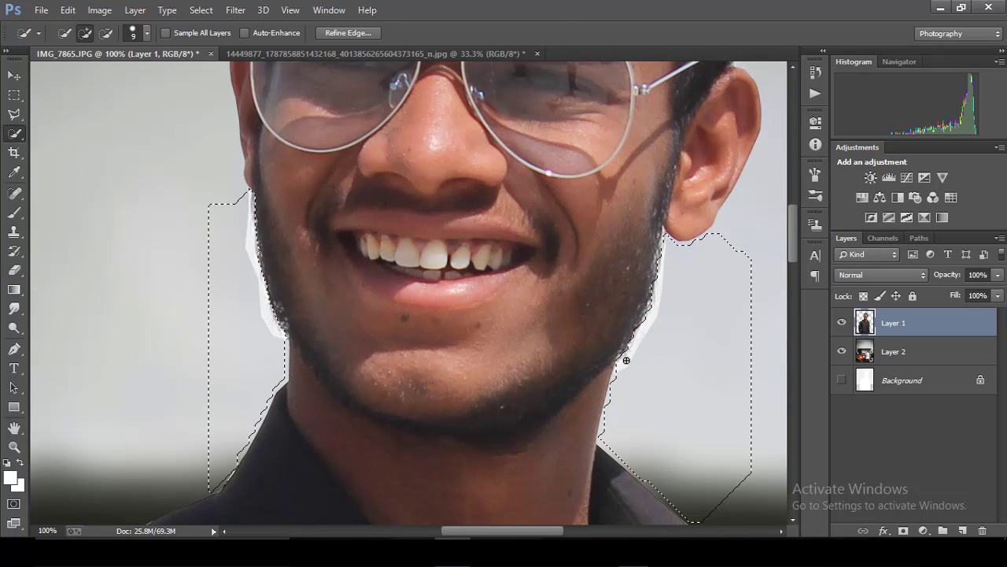
left_click(344, 33)
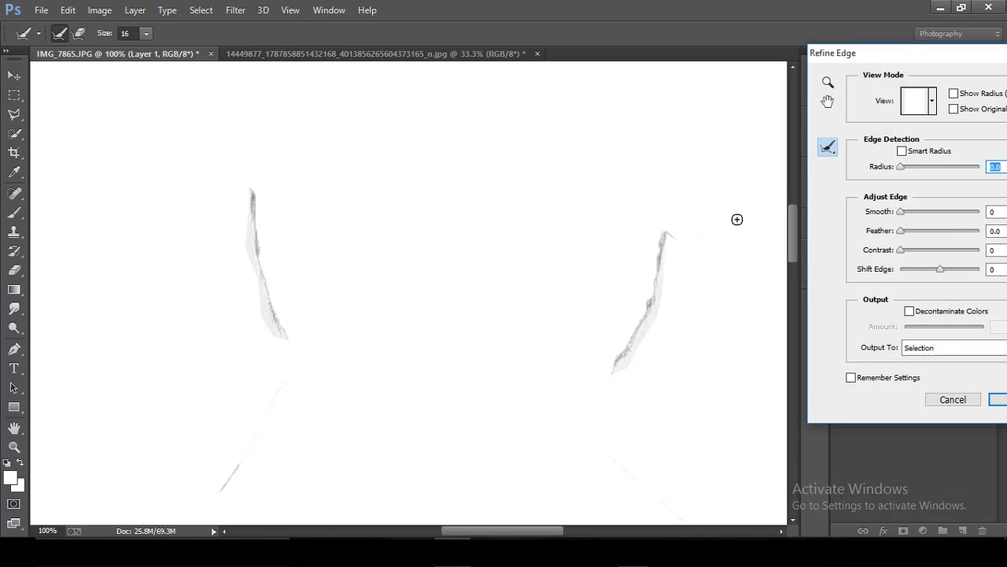
left_click_drag(659, 260, 613, 368)
left_click_drag(249, 200, 282, 330)
left_click(907, 213)
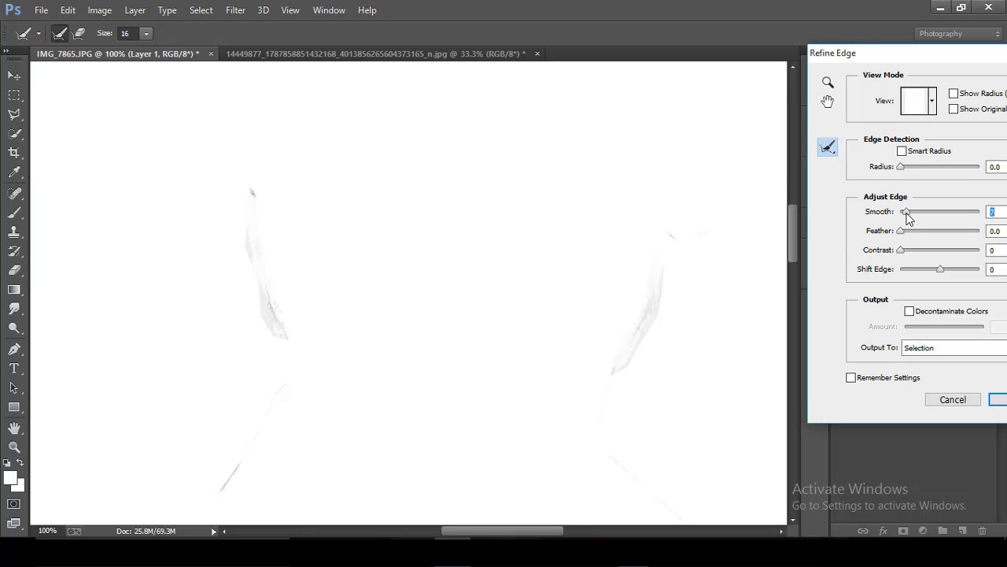
left_click(998, 400)
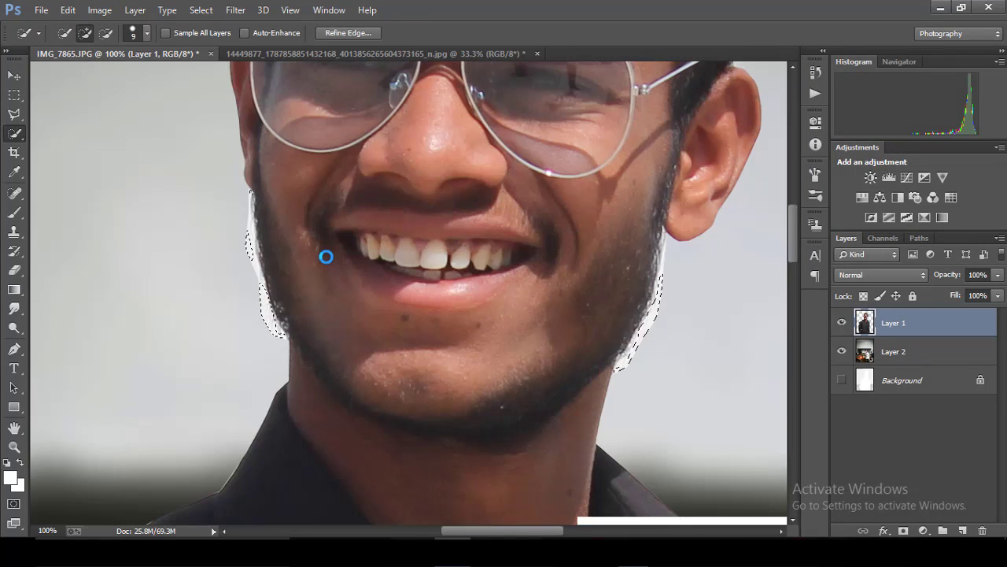
Deselect, try and undo an eraser stroke on the right jaw, then zoom out.
key("ctrl+d")
key("ctrl+minus")
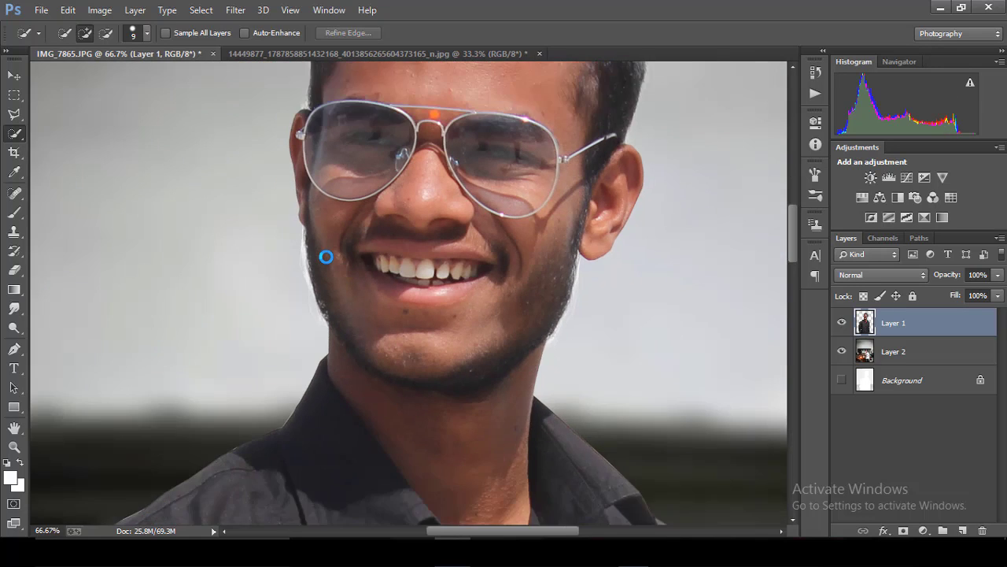
key("ctrl+plus")
left_click(14, 269)
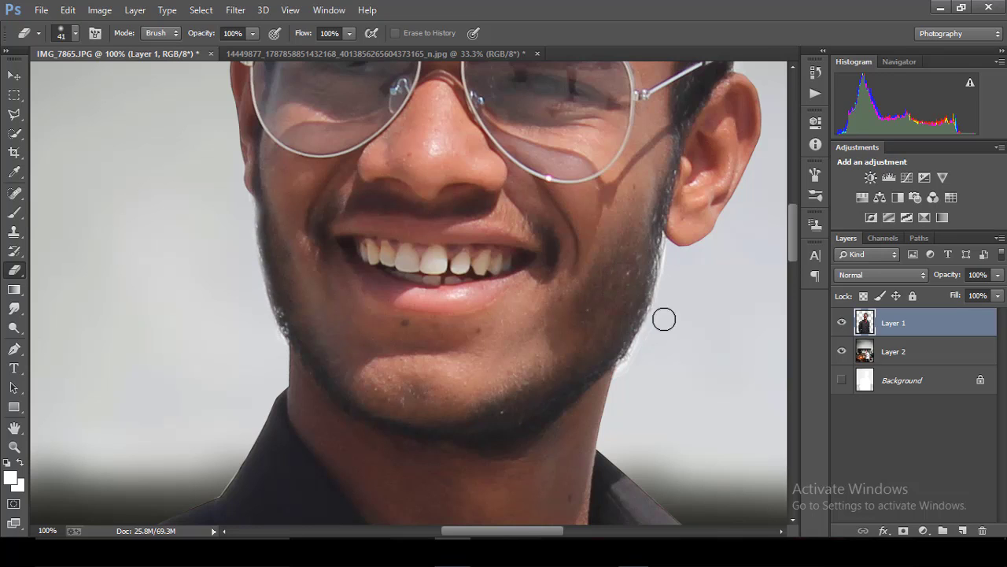
left_click_drag(643, 354, 678, 276)
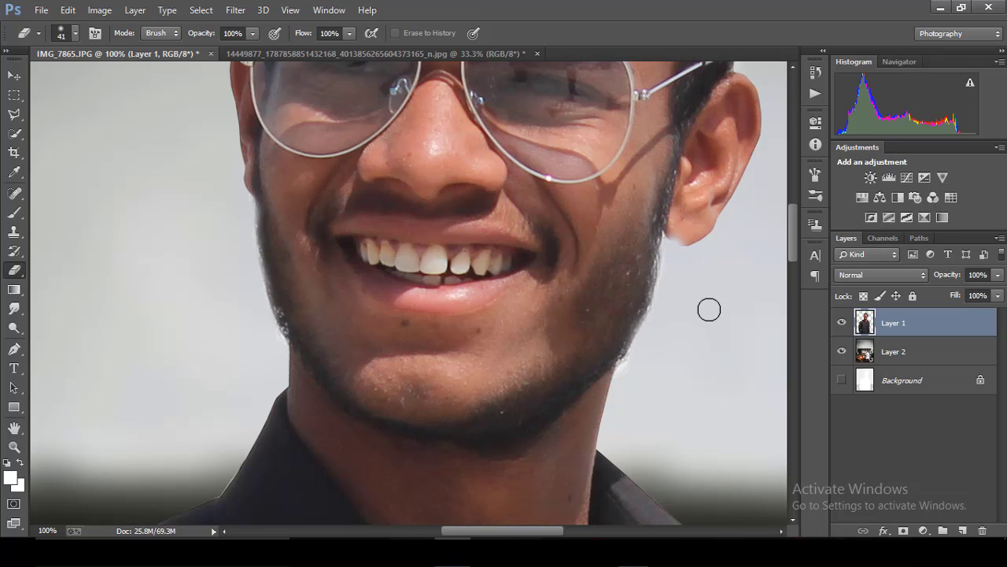
key("ctrl+z")
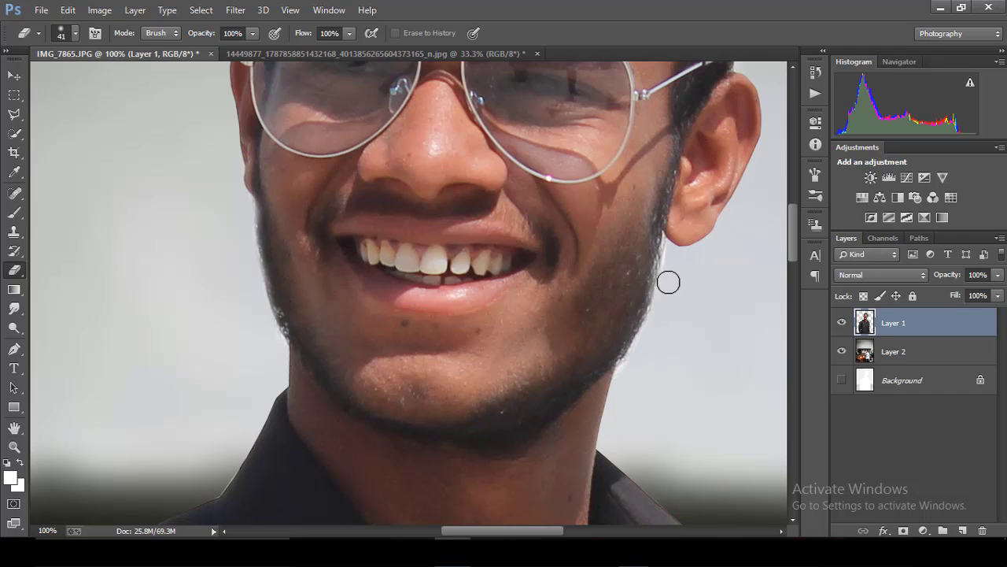
key("ctrl+minus")
key("ctrl+minus")
key("ctrl+minus")
key("ctrl+minus")
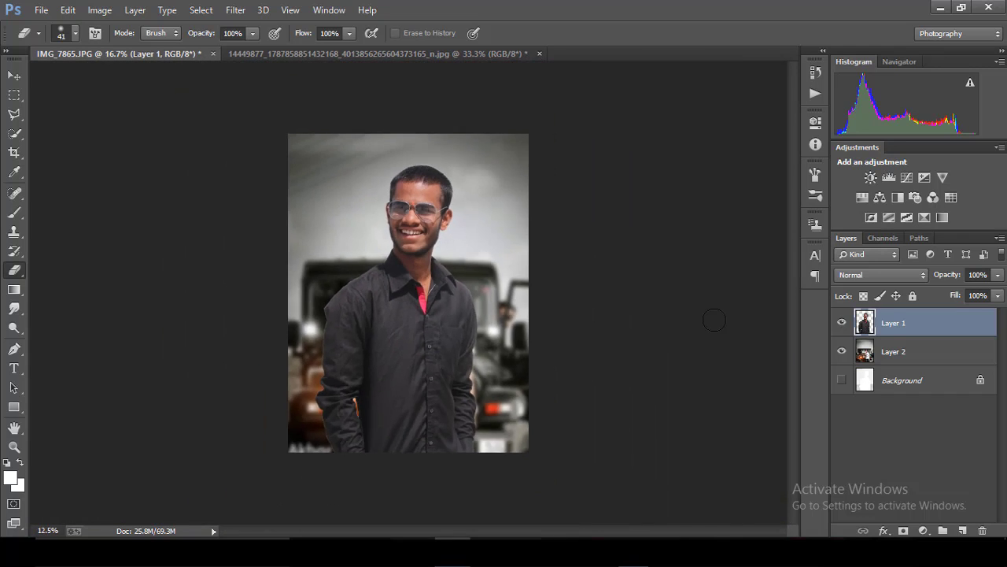
key("ctrl+minus")
key("ctrl+minus")
key("ctrl+plus")
key("ctrl+plus")
key("ctrl+plus")
key("ctrl+minus")
key("ctrl+plus")
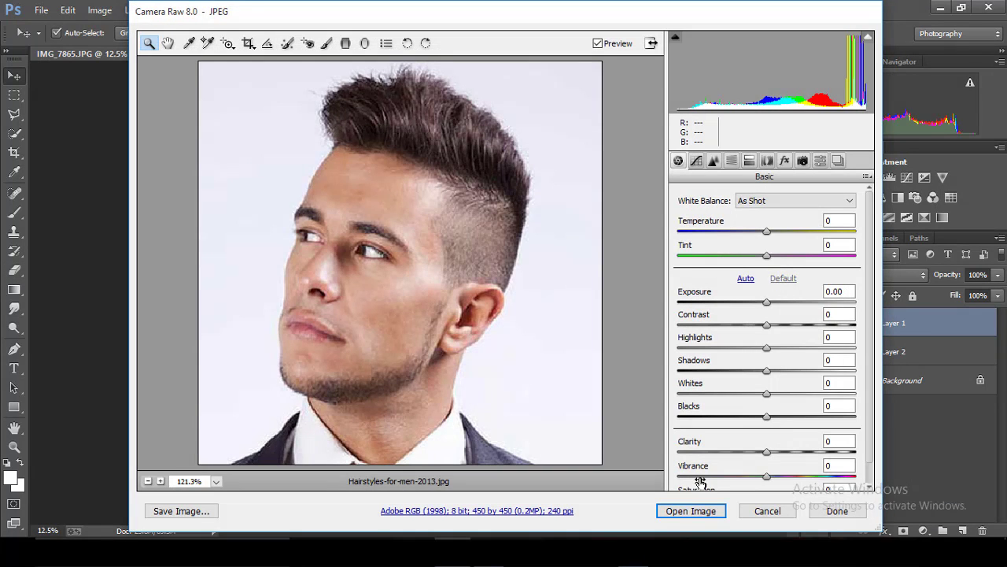
Open Hairstyles-for-men-2013.jpg from Camera Raw and pick the Polygonal Lasso.
left_click(691, 511)
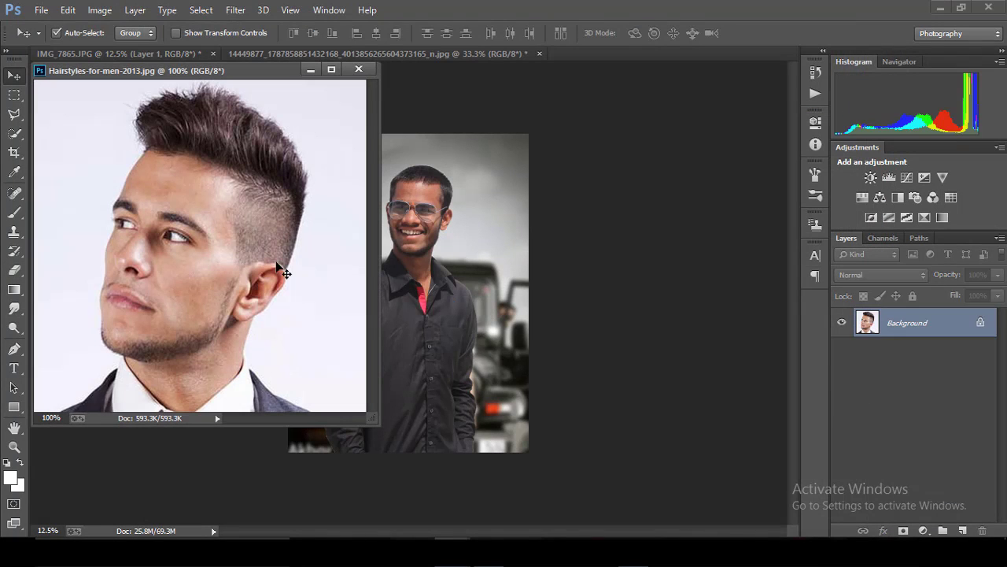
mouse_move(206, 74)
left_mouse_down()
mouse_move(444, 94)
mouse_move(599, 53)
left_mouse_up()
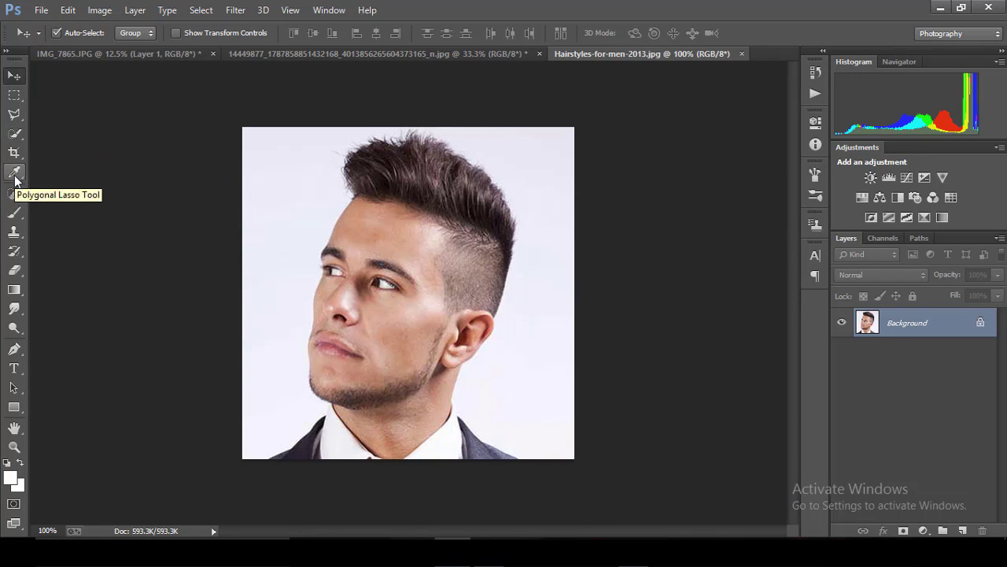
left_click(15, 116)
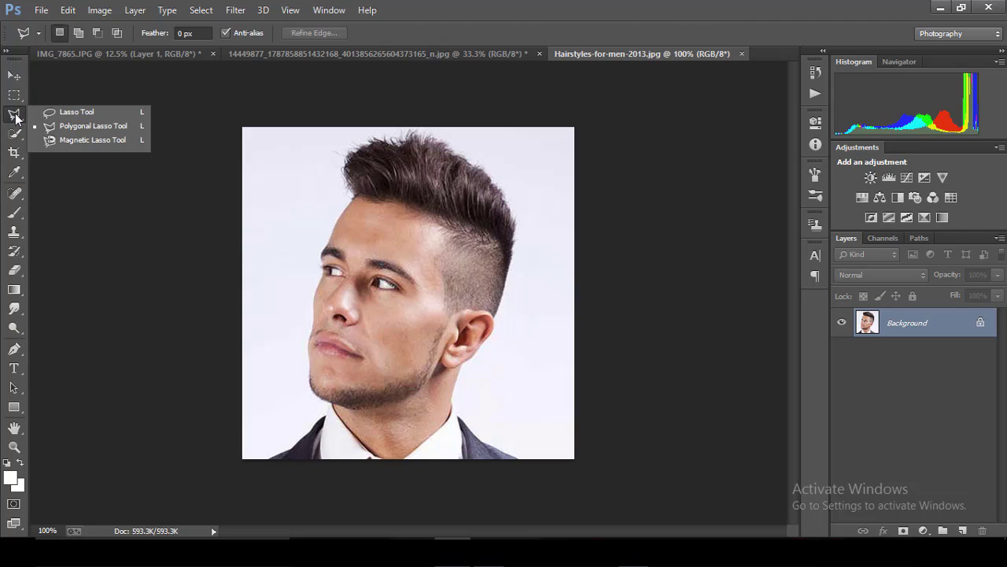
left_click(351, 203)
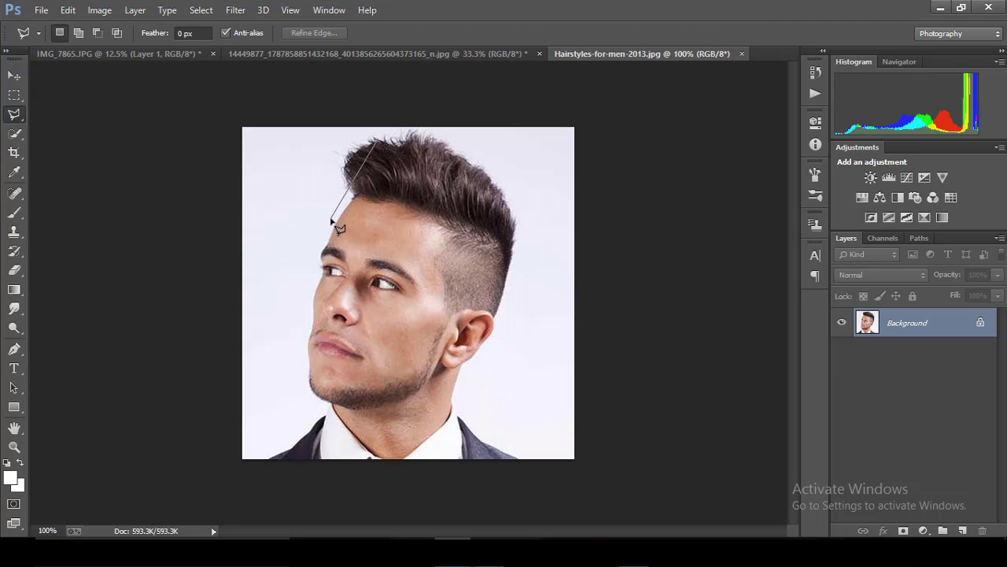
double_click(422, 136)
left_click(479, 219)
Outline the spiky hair and drag it with the Move tool onto the man's photo.
left_click(393, 123)
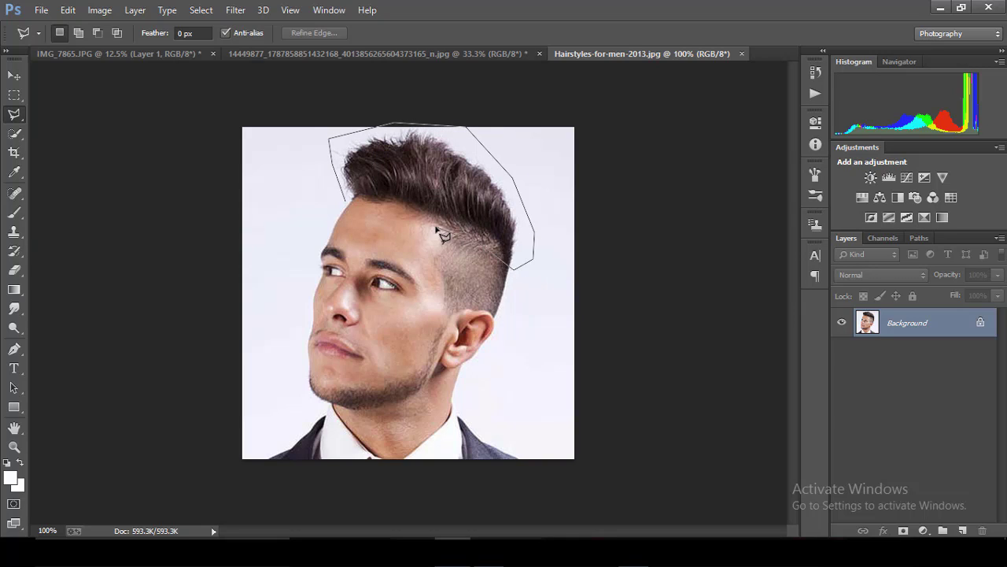
left_click(347, 201)
key("v")
mouse_move(447, 183)
left_mouse_down()
mouse_move(169, 76)
mouse_move(323, 57)
mouse_move(431, 189)
mouse_move(429, 170)
left_mouse_up()
Free Transform the hair piece to about 290% width and 225% height.
key("ctrl+plus")
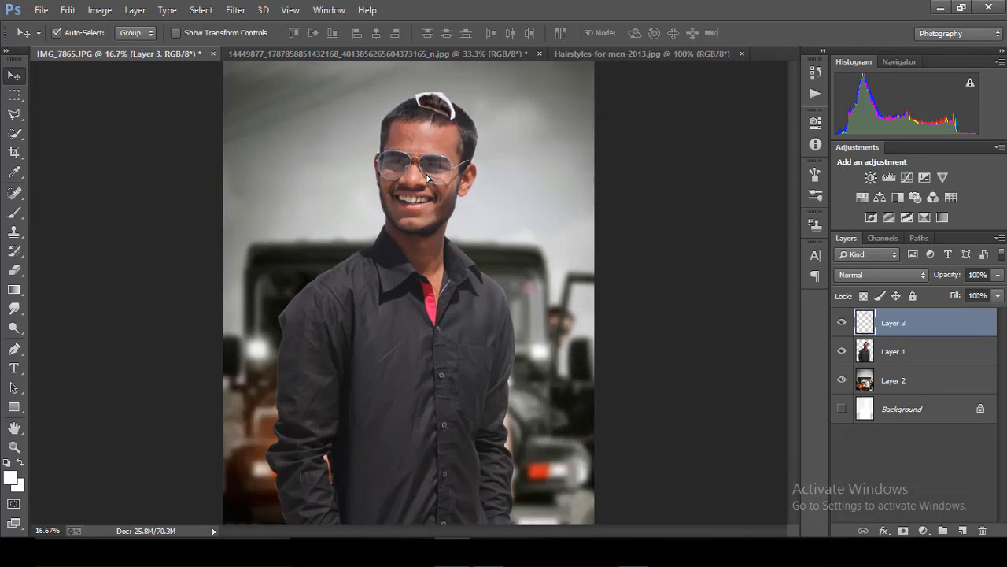
key("ctrl+plus")
key("ctrl+plus")
key("ctrl+t")
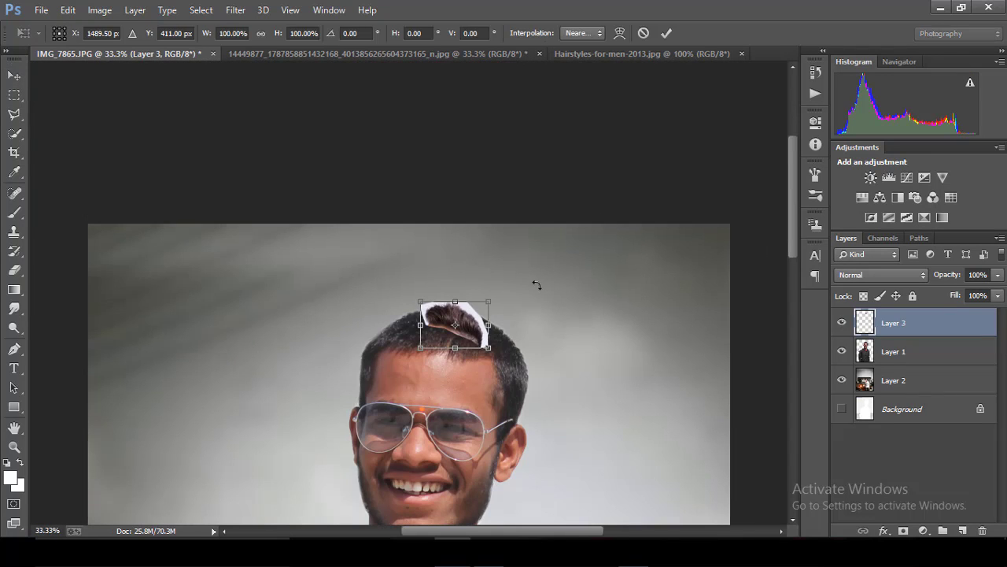
left_click_drag(420, 350, 395, 386)
mouse_move(489, 357)
left_mouse_down()
mouse_move(522, 357)
mouse_move(493, 330)
mouse_move(570, 350)
left_mouse_up()
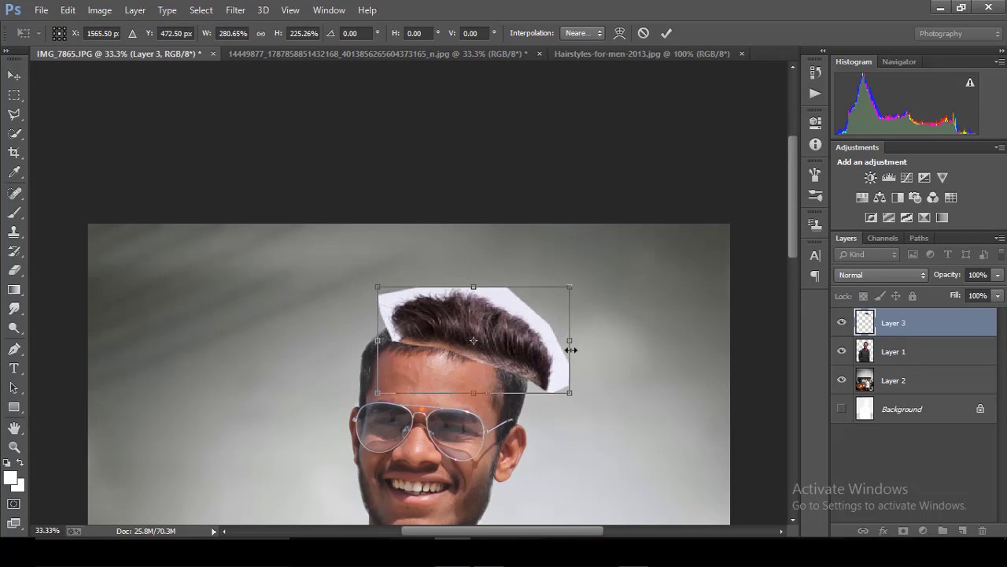
left_click_drag(378, 340, 359, 340)
left_click_drag(513, 346, 496, 344)
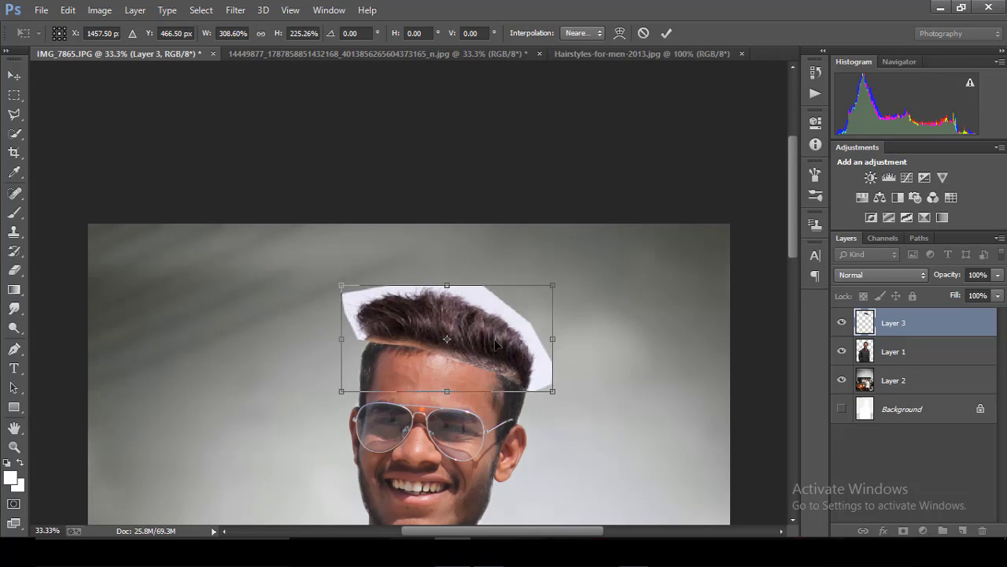
left_click_drag(557, 336, 545, 332)
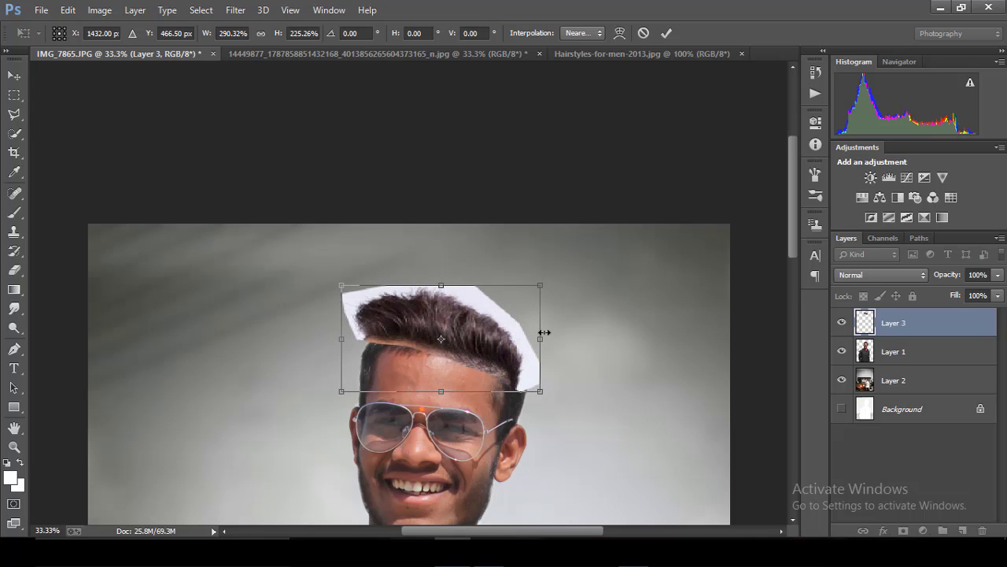
Commit the resize and move the hair piece onto the man's head.
key("ctrl+minus")
key("ctrl+minus")
key("ctrl+minus")
key("ctrl+minus")
key("ctrl+plus")
key("ctrl+minus")
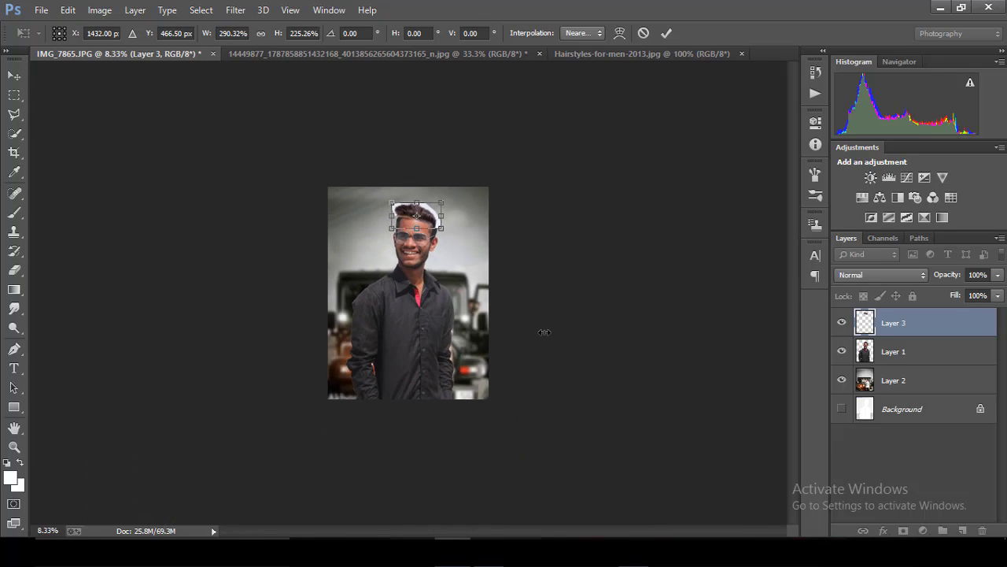
key("ctrl+plus")
key("ctrl+plus")
key("ctrl+plus")
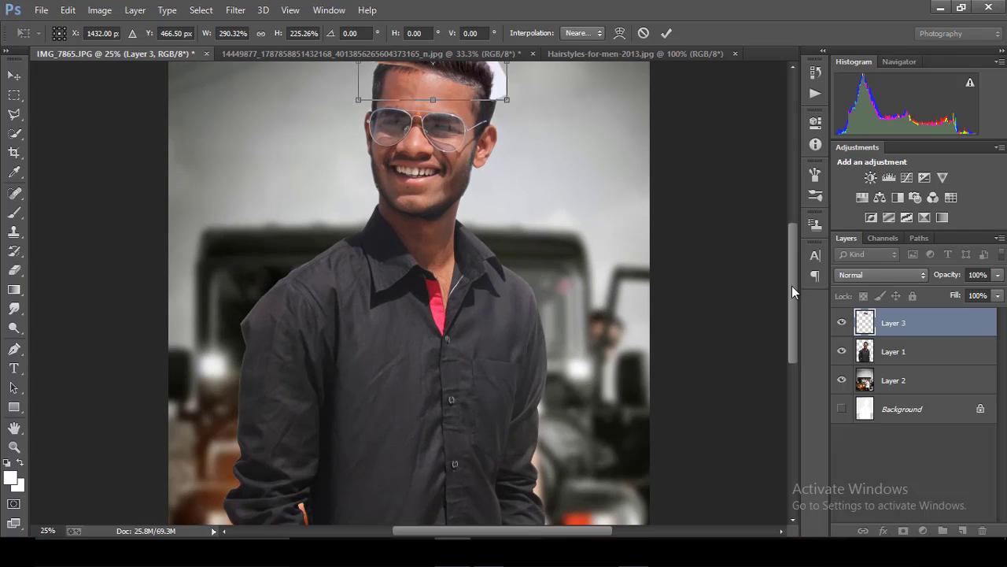
left_click_drag(792, 286, 801, 211)
key("ctrl+plus")
key("ctrl+plus")
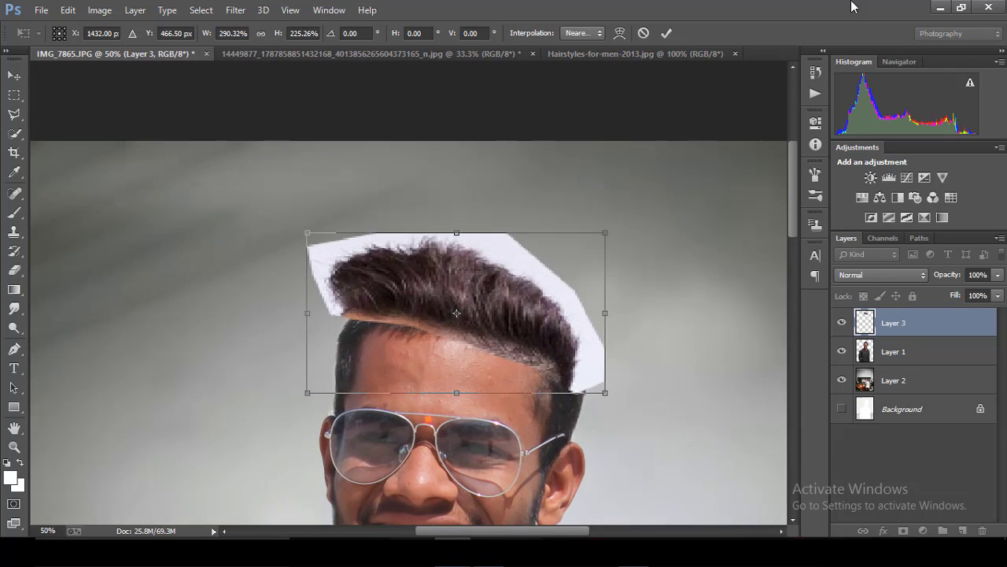
left_click(667, 33)
mouse_move(492, 311)
left_mouse_down()
mouse_move(512, 292)
mouse_move(498, 259)
mouse_move(473, 315)
left_mouse_up()
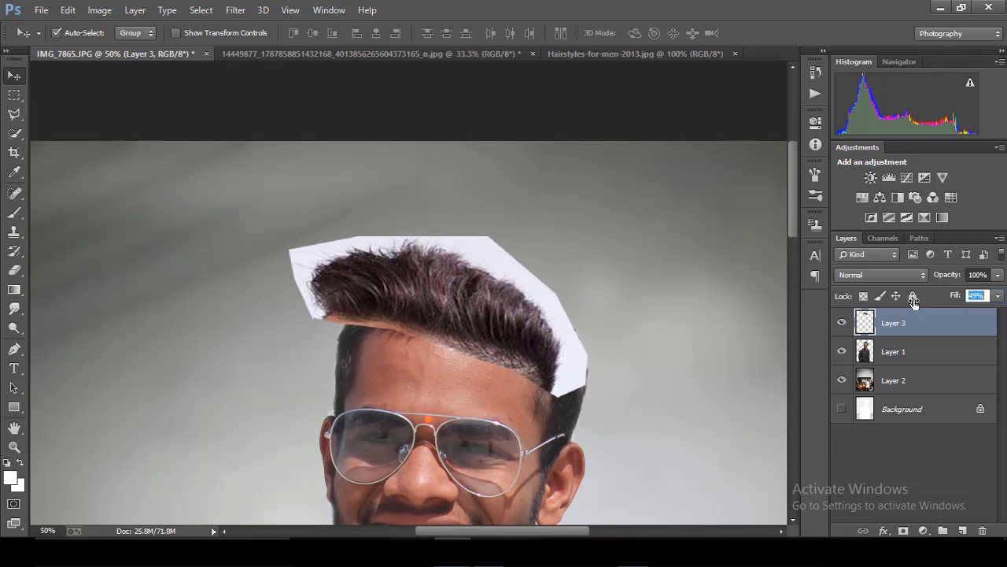
Pick the Eraser at 62% flow while testing lower fill on Layer 3.
left_click_drag(955, 295, 909, 299)
key("ctrl+plus")
key("ctrl+plus")
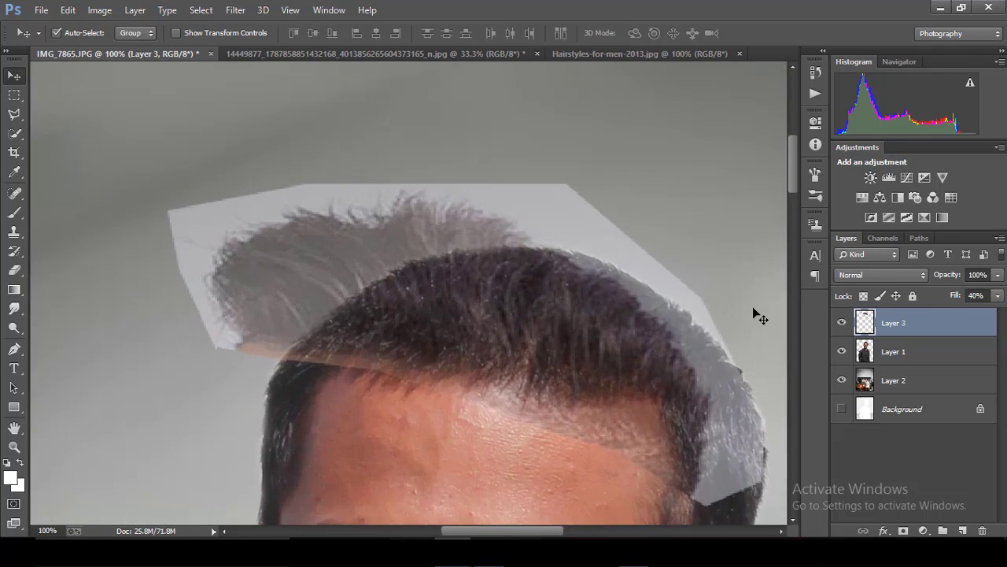
left_click(23, 271)
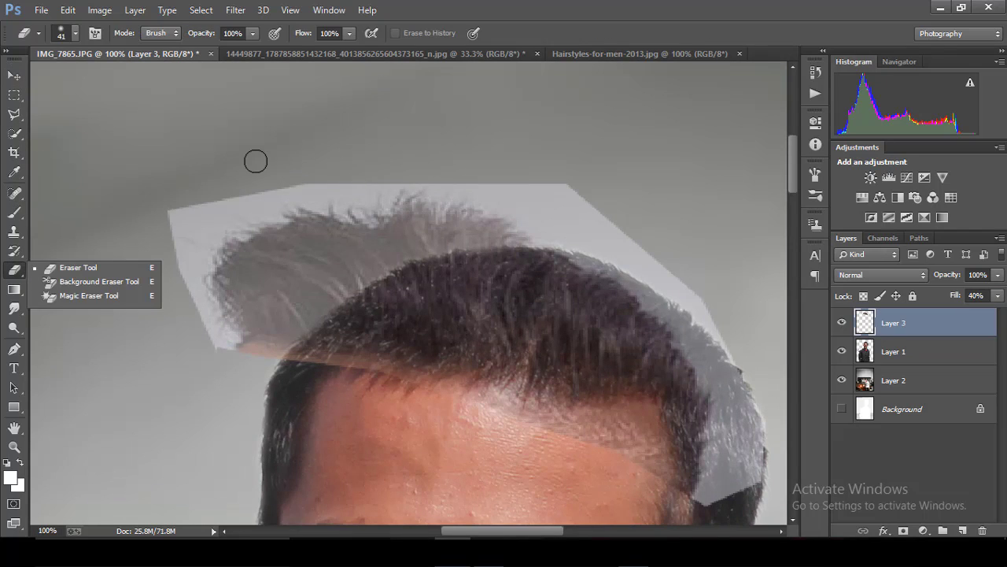
left_click_drag(300, 35, 283, 34)
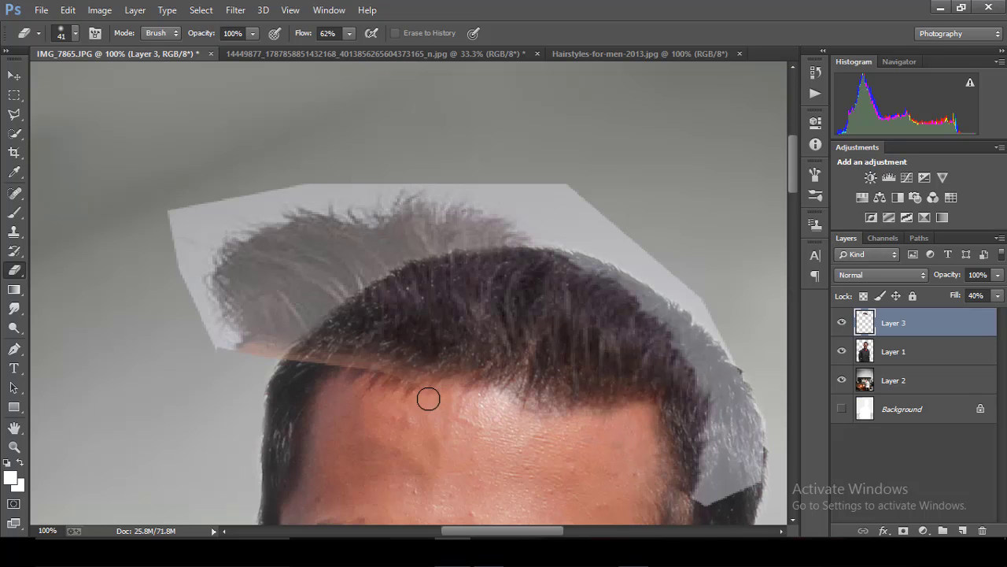
left_click_drag(956, 301, 1005, 293)
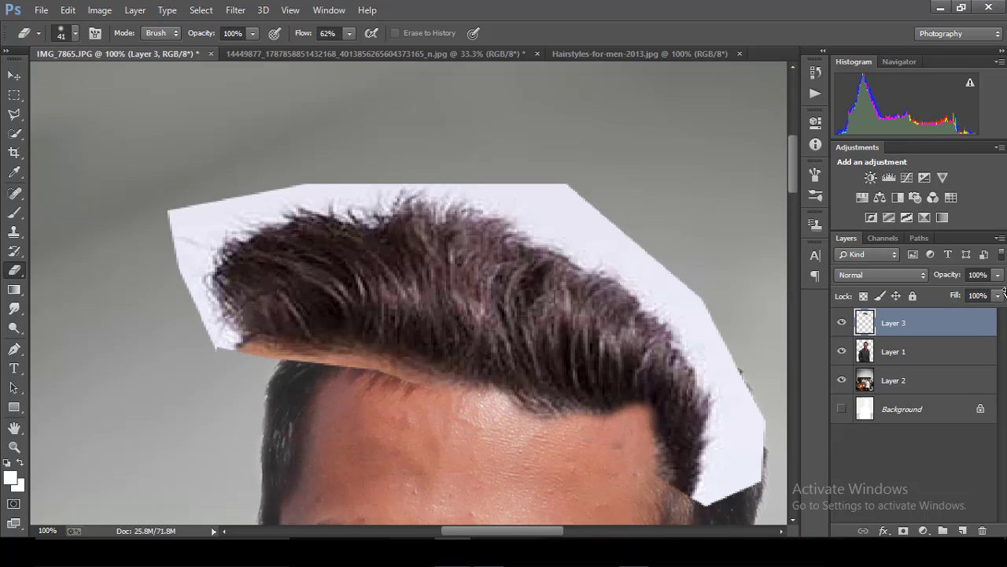
key("ctrl+minus")
key("ctrl+minus")
key("ctrl+minus")
key("ctrl+minus")
key("ctrl+plus")
key("ctrl+plus")
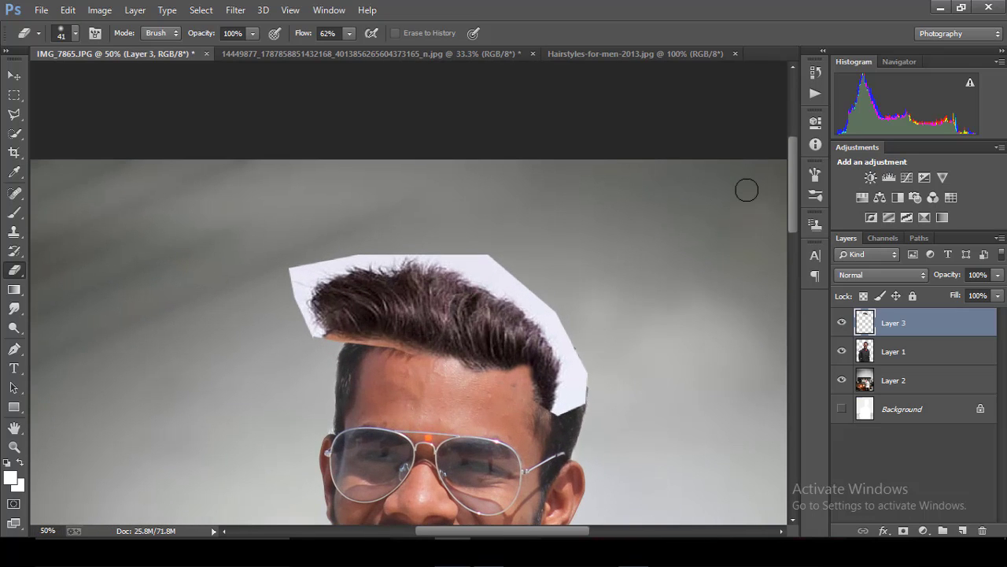
At reduced fill, erase the grey patch along the right edge of the man's hair.
left_click_drag(955, 295, 936, 295)
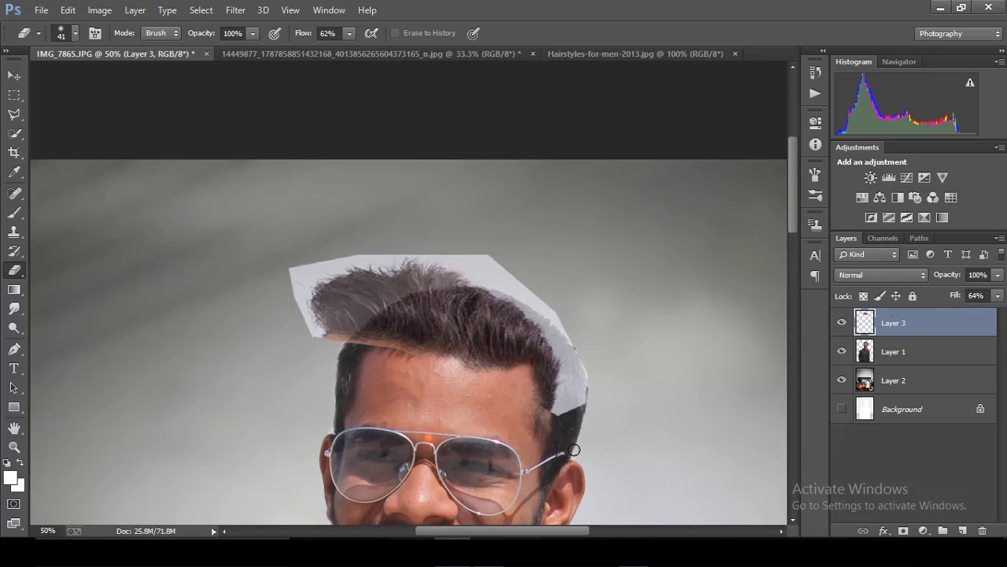
left_click_drag(540, 401, 714, 311)
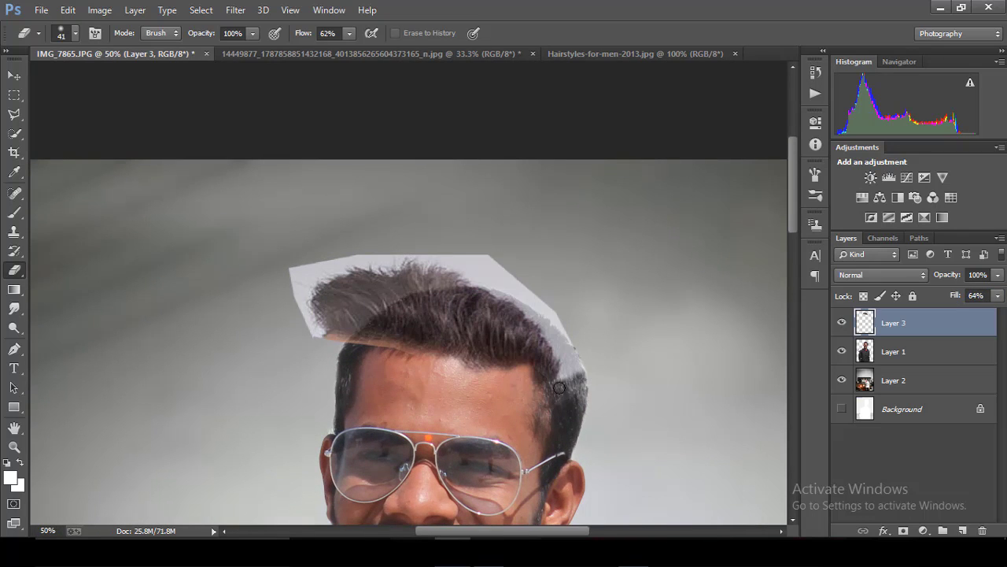
left_click_drag(955, 295, 923, 305)
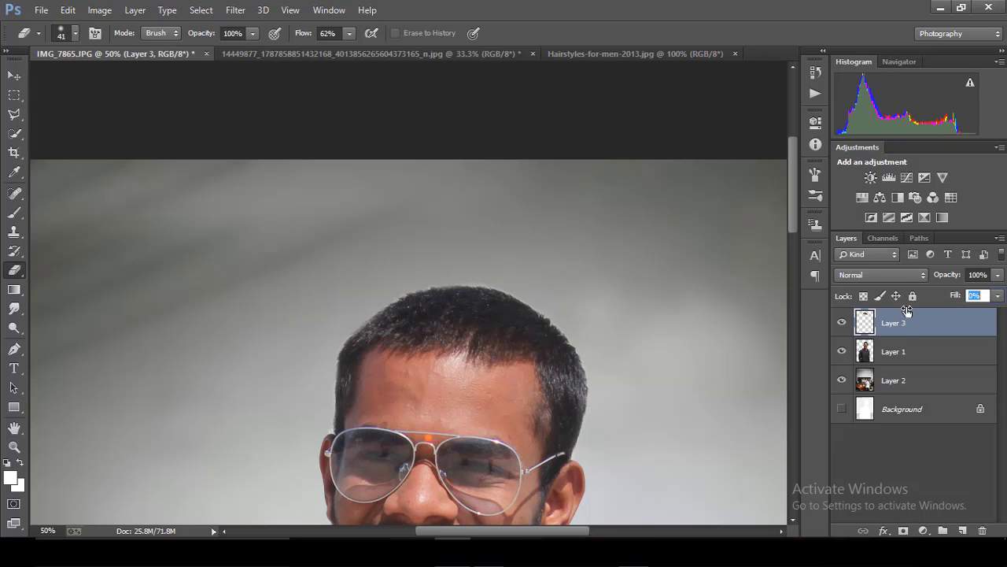
left_click_drag(562, 355, 547, 395)
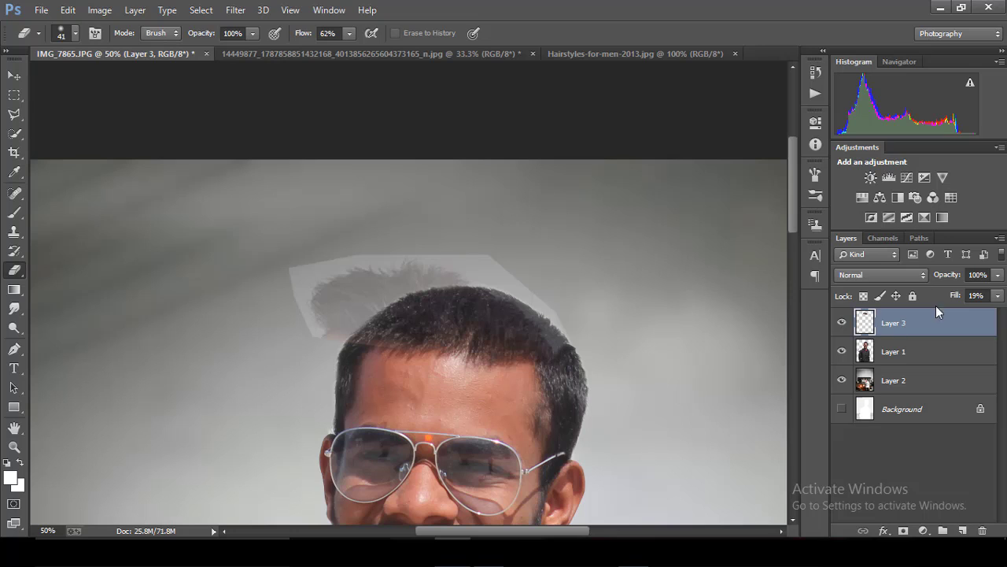
Set Layer 3's fill to 96% and zoom to 100% on the hair.
left_click(976, 295)
type("96")
key("Return")
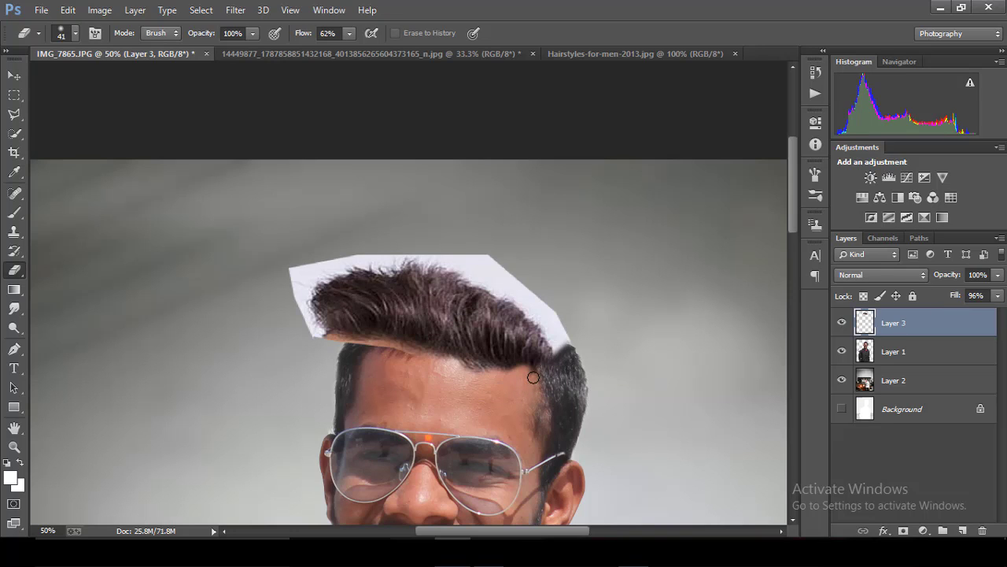
left_click_drag(561, 534, 521, 511)
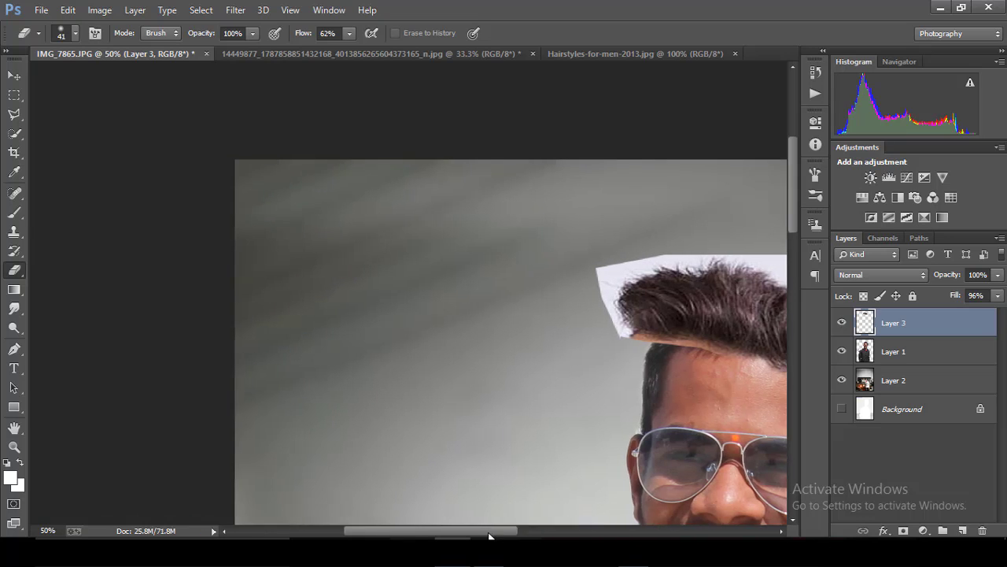
key("ctrl+plus")
key("ctrl+plus")
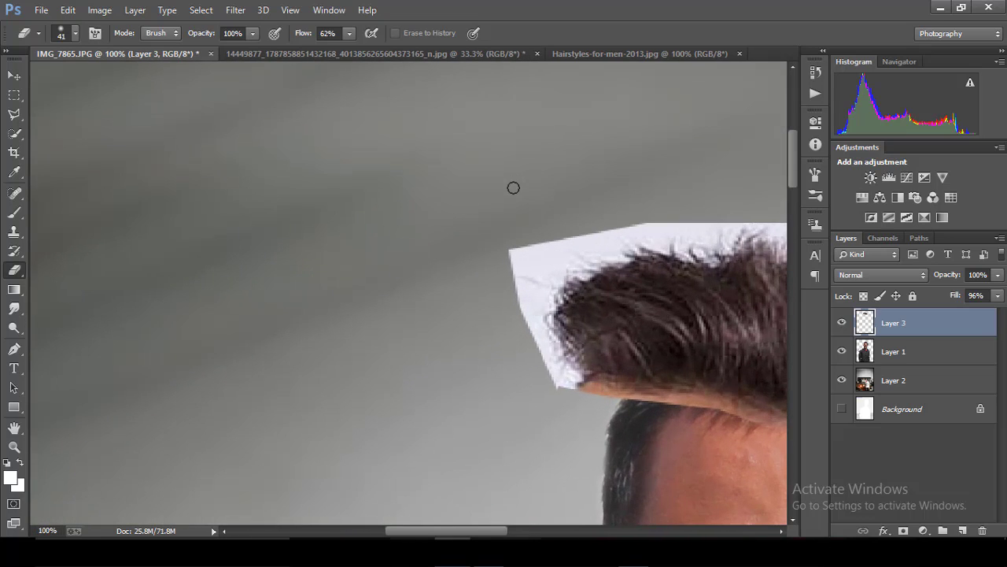
Warp Layer 3's corners and edges so the hair curves over the head.
left_click_drag(453, 529, 517, 529)
key("ctrl+t")
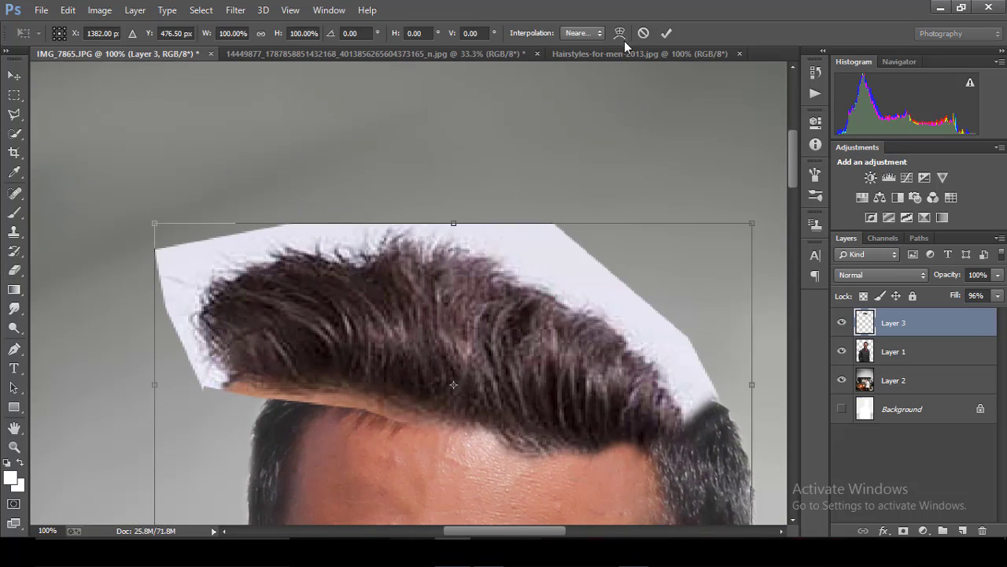
left_click(619, 33)
left_click_drag(258, 377, 276, 400)
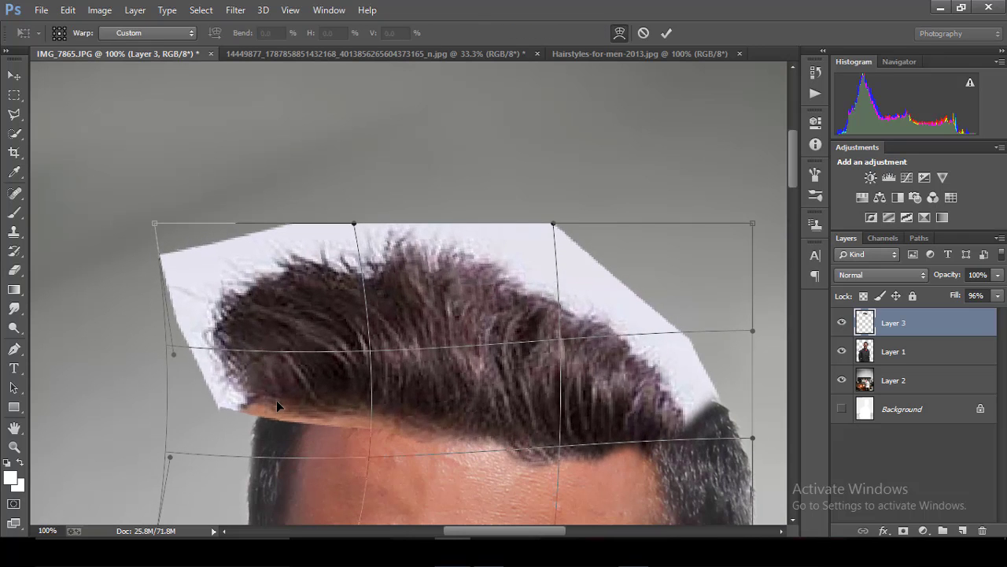
mouse_move(154, 223)
left_mouse_down()
mouse_move(189, 202)
mouse_move(268, 194)
left_mouse_up()
left_click_drag(554, 224, 582, 201)
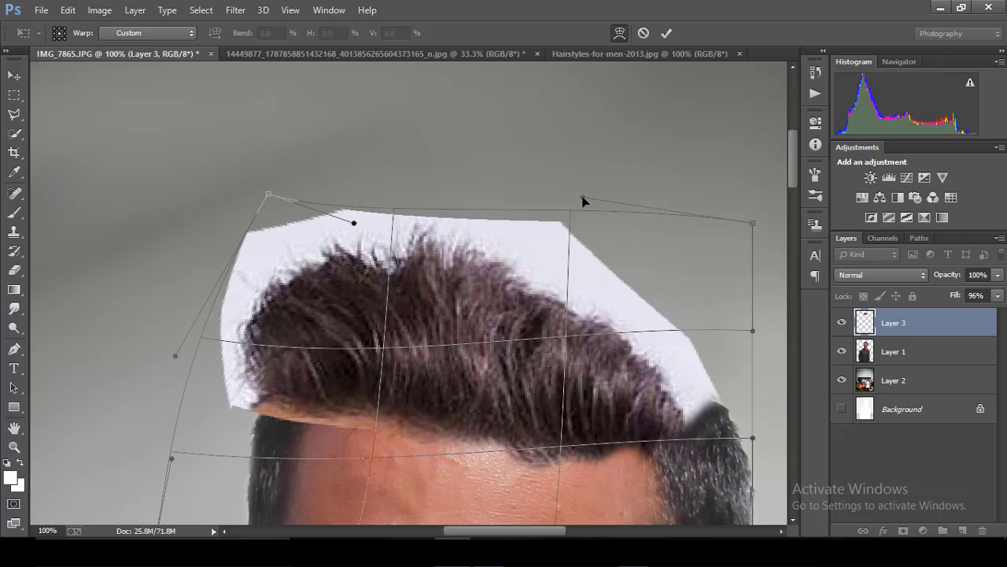
mouse_move(607, 332)
left_mouse_down()
mouse_move(620, 323)
mouse_move(677, 385)
left_mouse_up()
left_click_drag(307, 402, 267, 403)
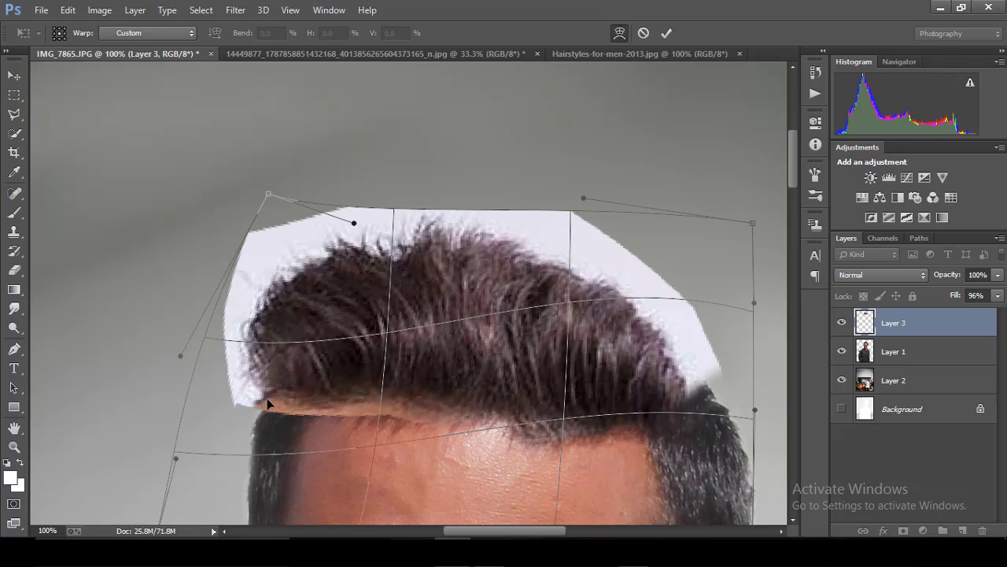
Apply the warp, then start erasing the white halo at the hairline.
left_click(667, 32)
key("e")
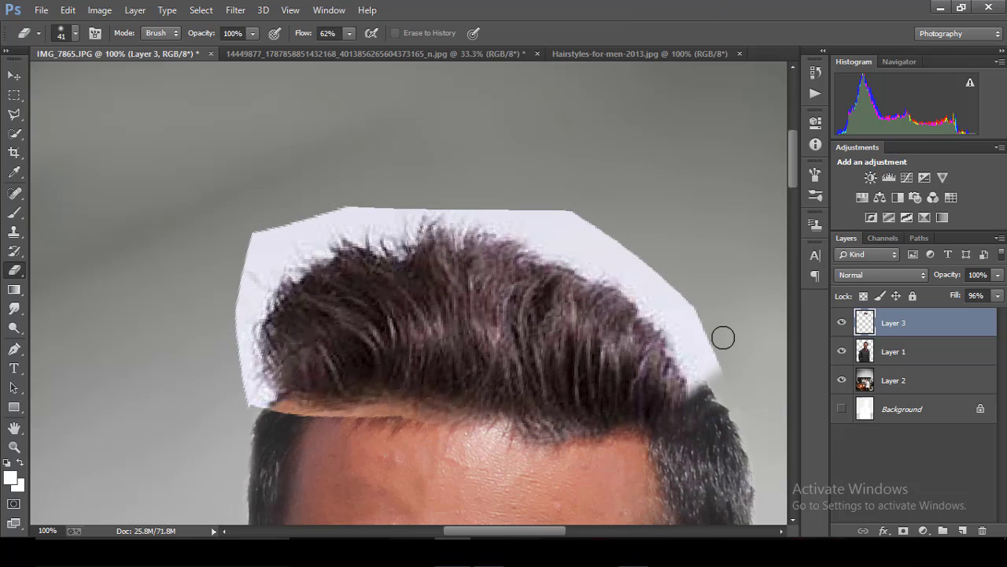
key("ctrl+minus")
key("ctrl+minus")
key("ctrl+minus")
key("ctrl+plus")
key("ctrl+plus")
key("ctrl+plus")
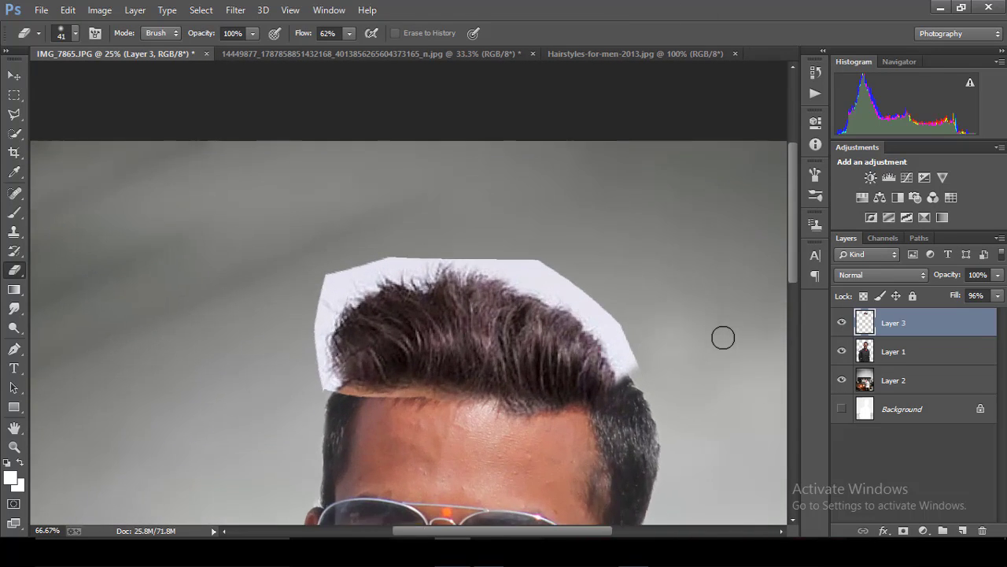
key("ctrl+plus")
left_click_drag(794, 148, 794, 168)
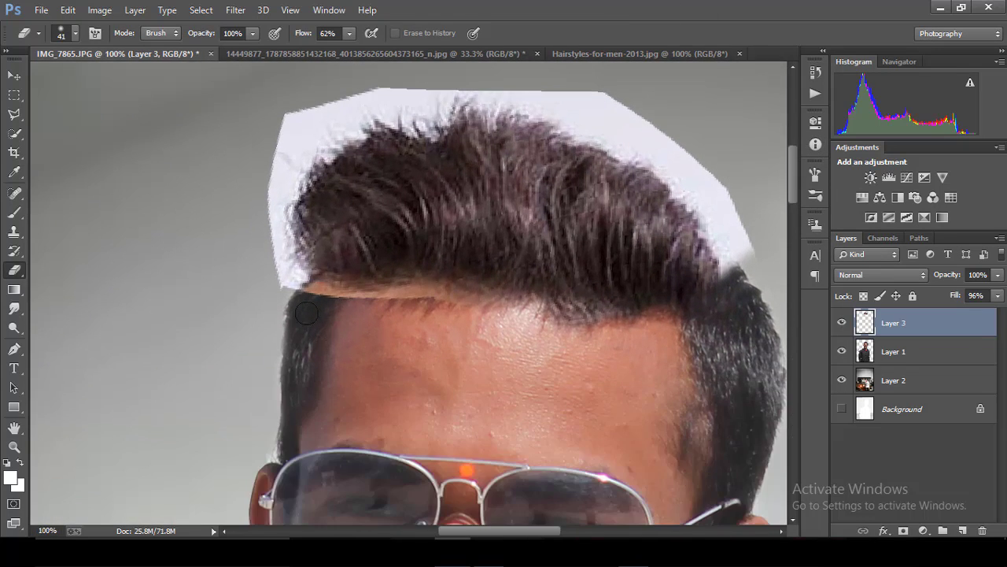
mouse_move(285, 271)
left_mouse_down()
mouse_move(345, 299)
mouse_move(448, 299)
left_mouse_up()
key("ctrl+minus")
key("ctrl+minus")
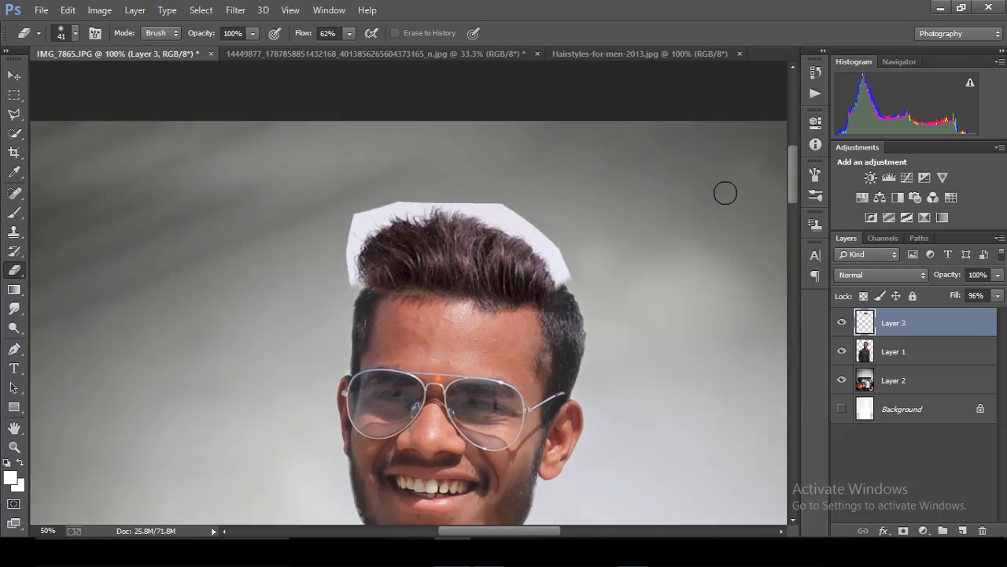
key("ctrl+minus")
key("ctrl+minus")
key("ctrl+plus")
key("ctrl+plus")
key("ctrl+plus")
key("ctrl+plus")
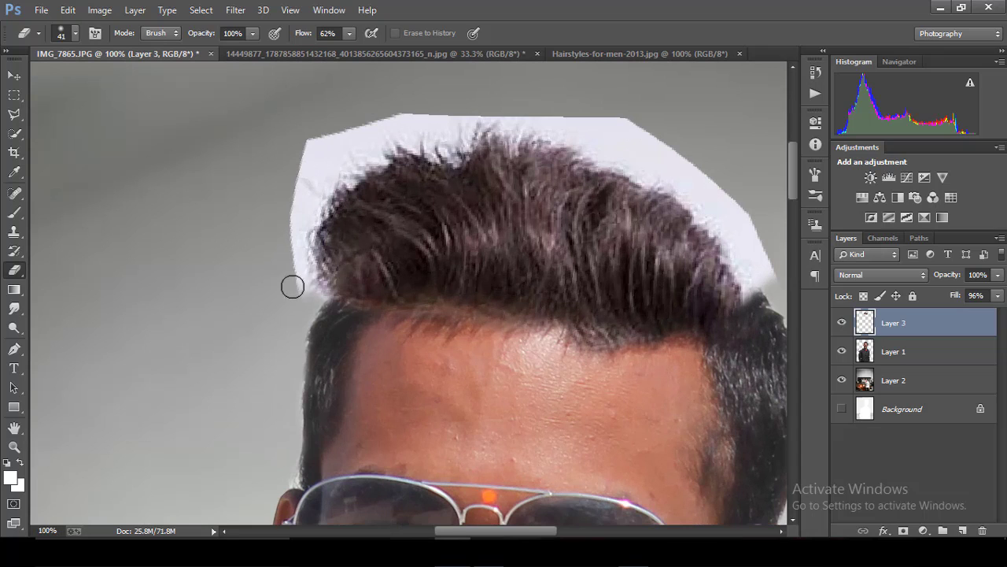
Erase the white fill along the hair's left, right and top edges.
mouse_move(292, 285)
left_mouse_down()
mouse_move(292, 221)
mouse_move(320, 131)
left_mouse_up()
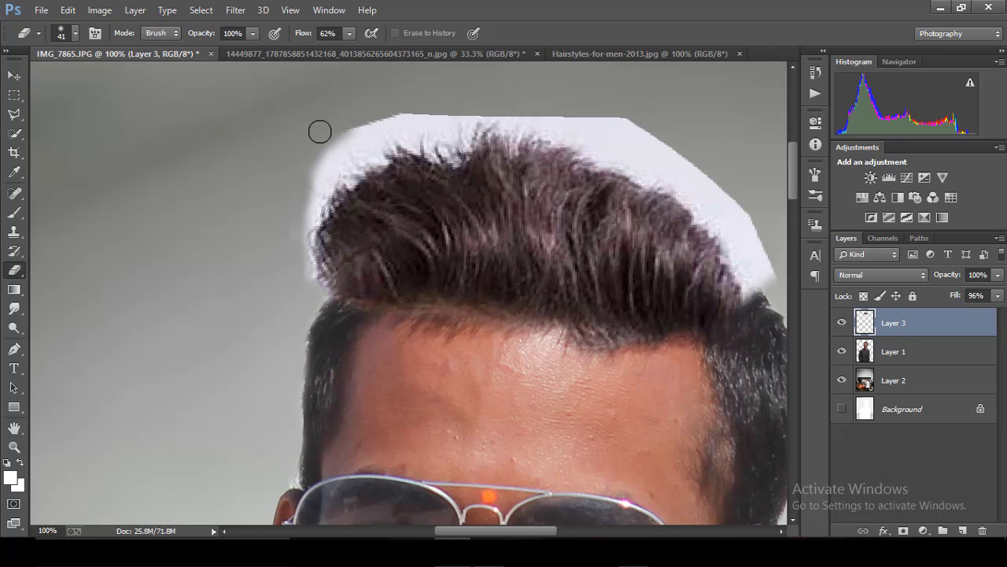
mouse_move(657, 148)
left_mouse_down()
mouse_move(726, 194)
mouse_move(757, 255)
mouse_move(736, 227)
mouse_move(751, 275)
mouse_move(764, 281)
mouse_move(754, 221)
left_mouse_up()
key("ctrl+minus")
key("ctrl+minus")
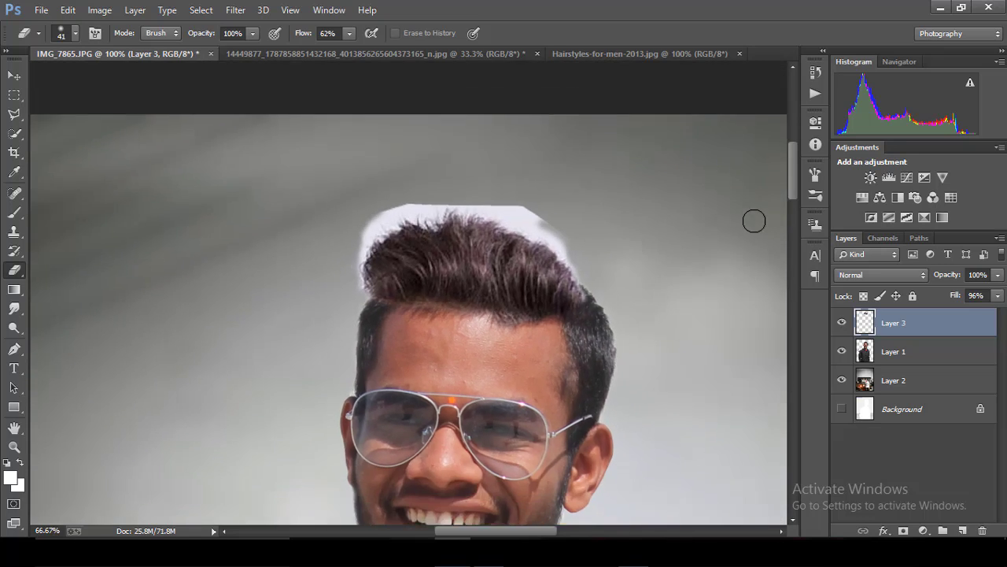
key("ctrl+minus")
key("ctrl+plus")
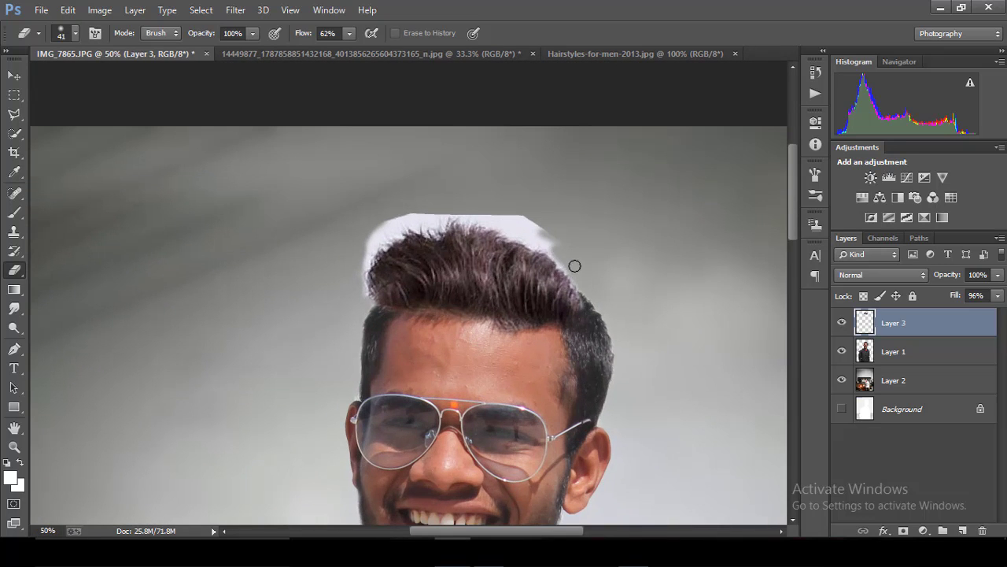
key("ctrl+minus")
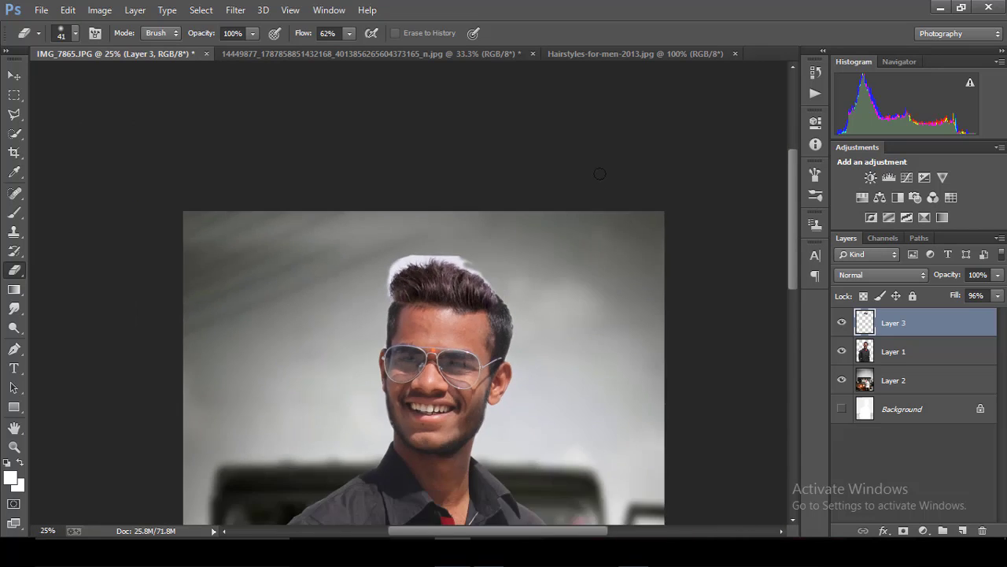
key("ctrl+minus")
key("ctrl+minus")
key("ctrl+plus")
key("ctrl+plus")
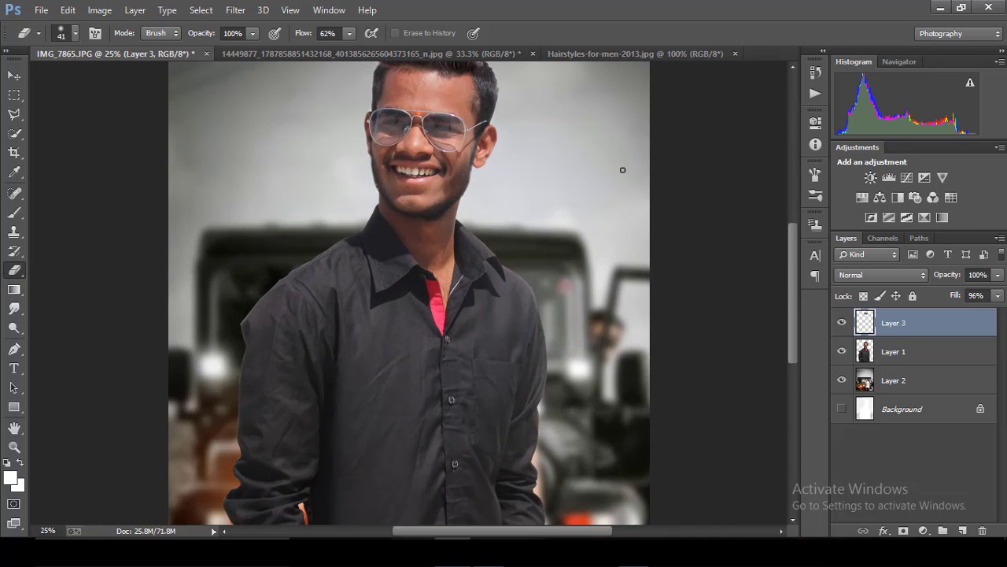
left_click_drag(791, 253, 786, 181)
key("ctrl+plus")
key("ctrl+plus")
key("ctrl+plus")
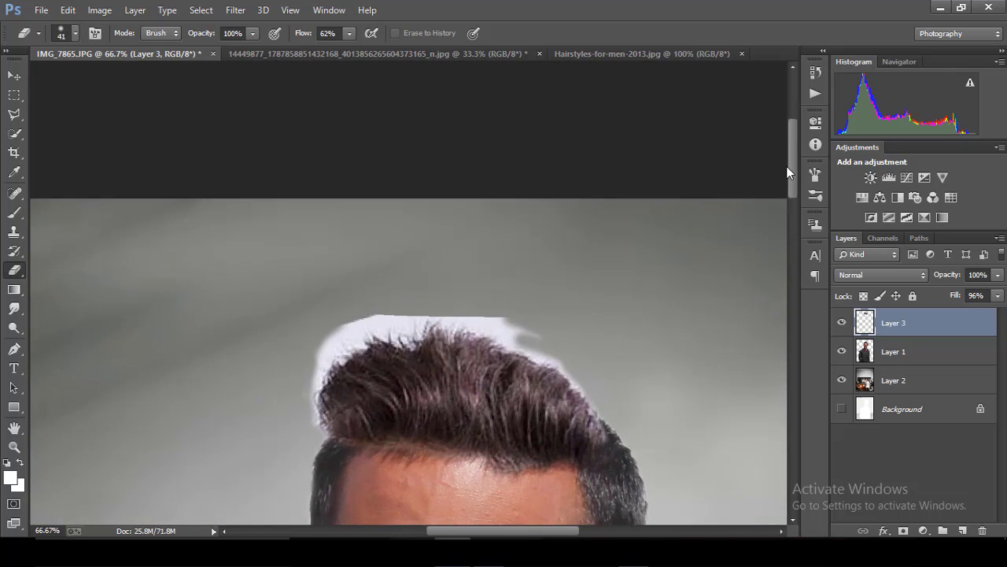
mouse_move(320, 354)
left_mouse_down()
mouse_move(364, 317)
mouse_move(411, 306)
mouse_move(488, 304)
mouse_move(413, 317)
mouse_move(527, 329)
left_mouse_up()
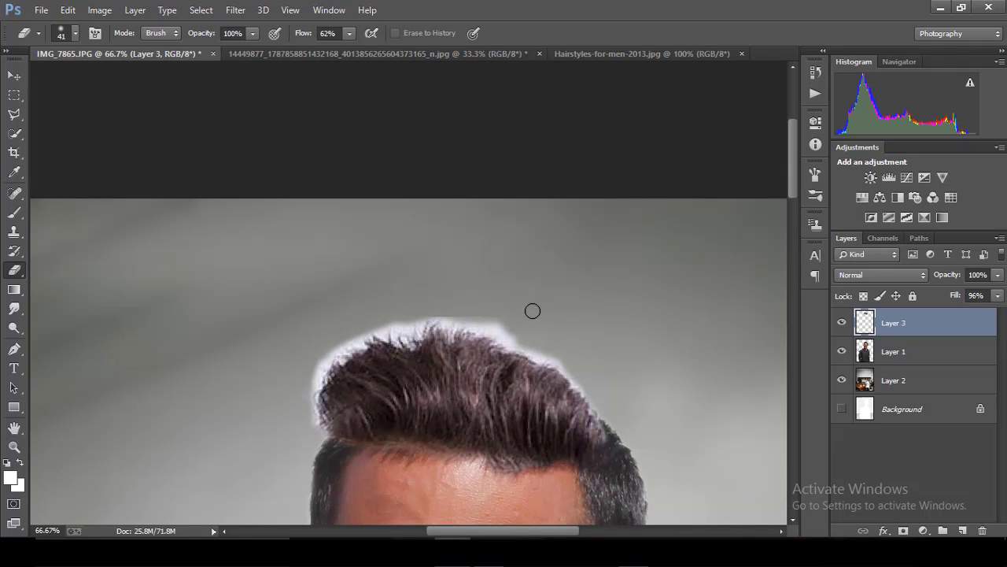
Quick-select the white halo along the pasted hair's left and top edges.
key("ctrl+minus")
key("ctrl+minus")
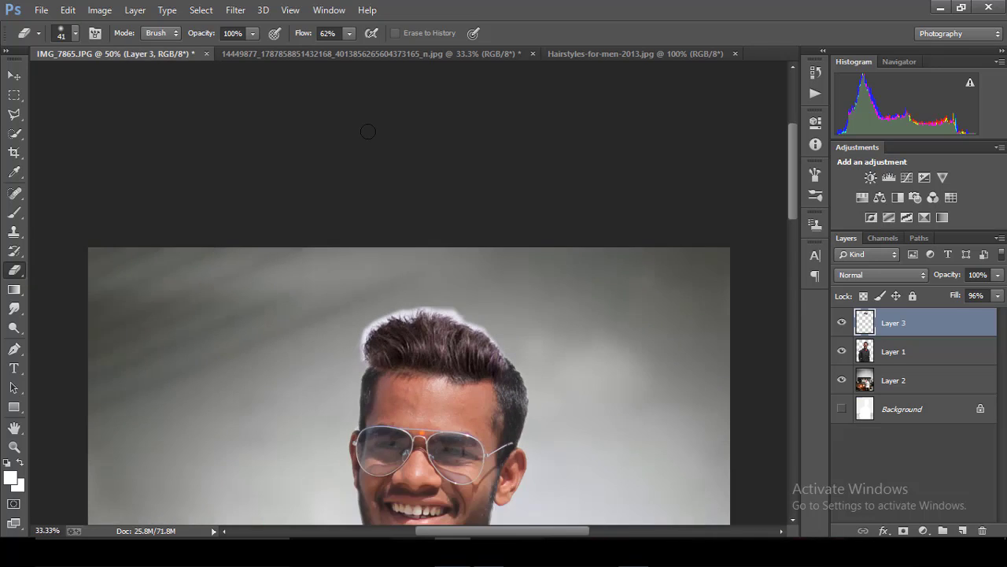
key("ctrl+plus")
left_click(14, 134)
left_click_drag(340, 365, 342, 397)
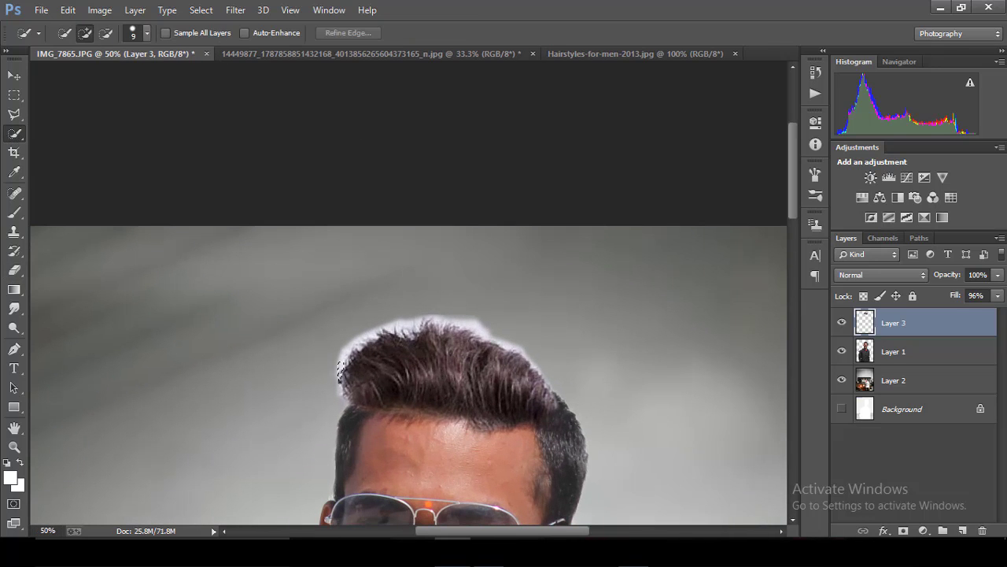
left_click_drag(344, 355, 544, 370)
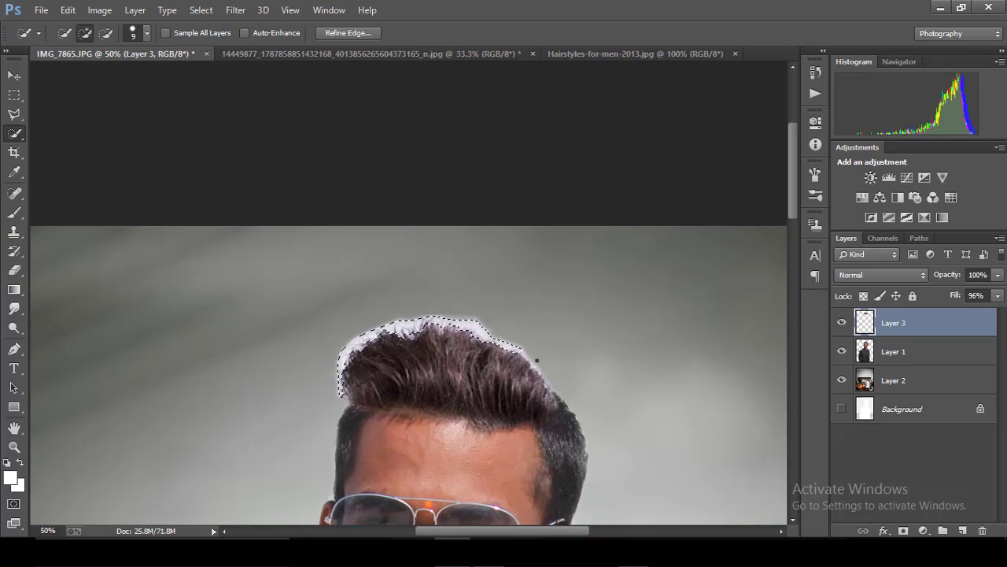
left_click(345, 32)
Paint Refine Radius along the hair's left and top edges, feather to 1.4, and apply.
key("ctrl+plus")
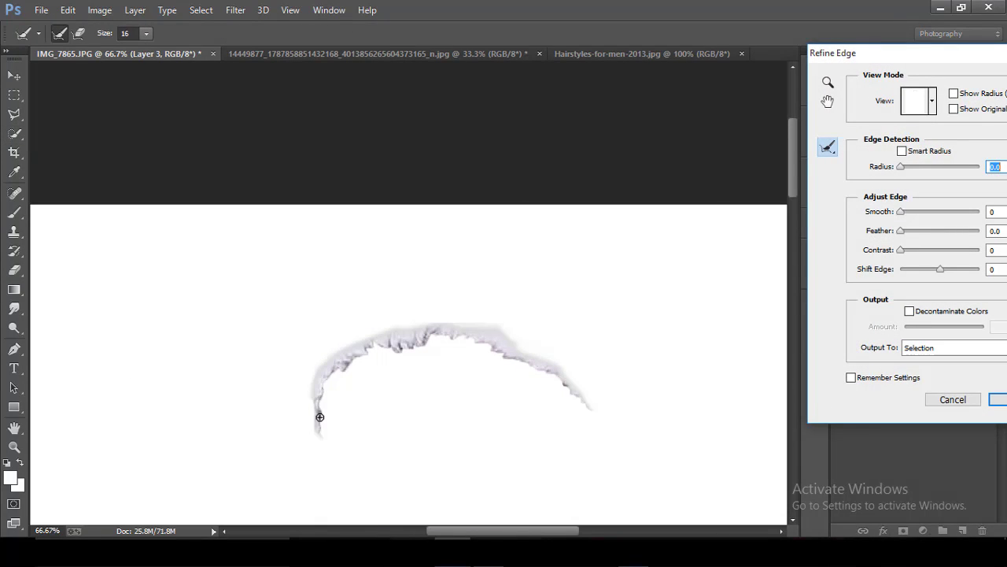
left_click_drag(327, 381, 335, 366)
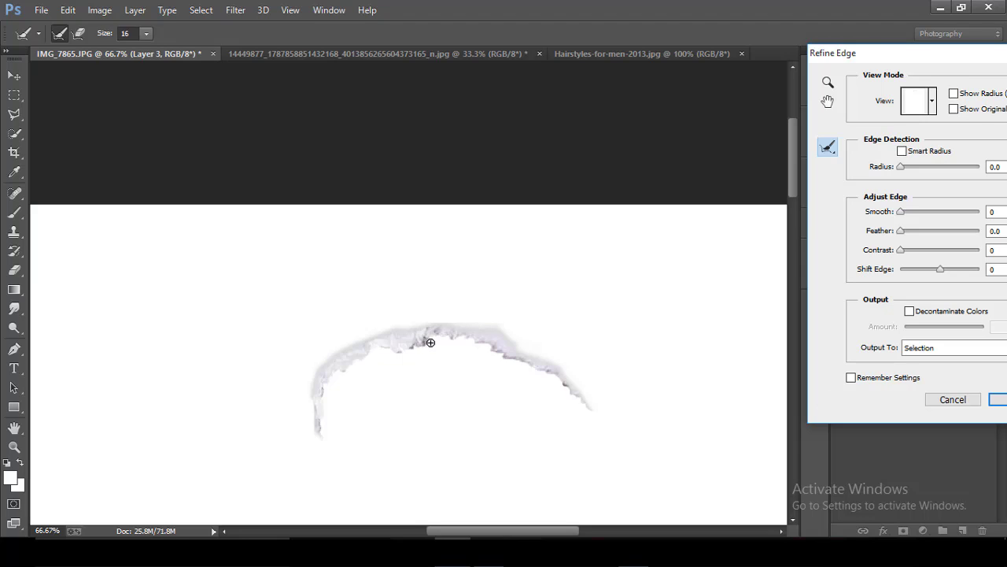
mouse_move(430, 342)
left_mouse_down()
mouse_move(543, 360)
mouse_move(571, 397)
left_mouse_up()
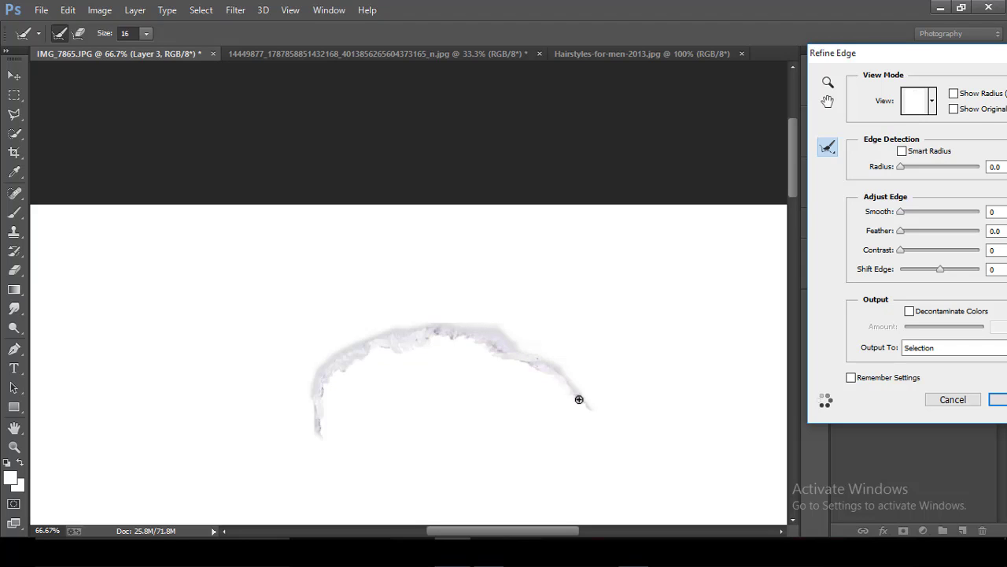
key("ctrl+minus")
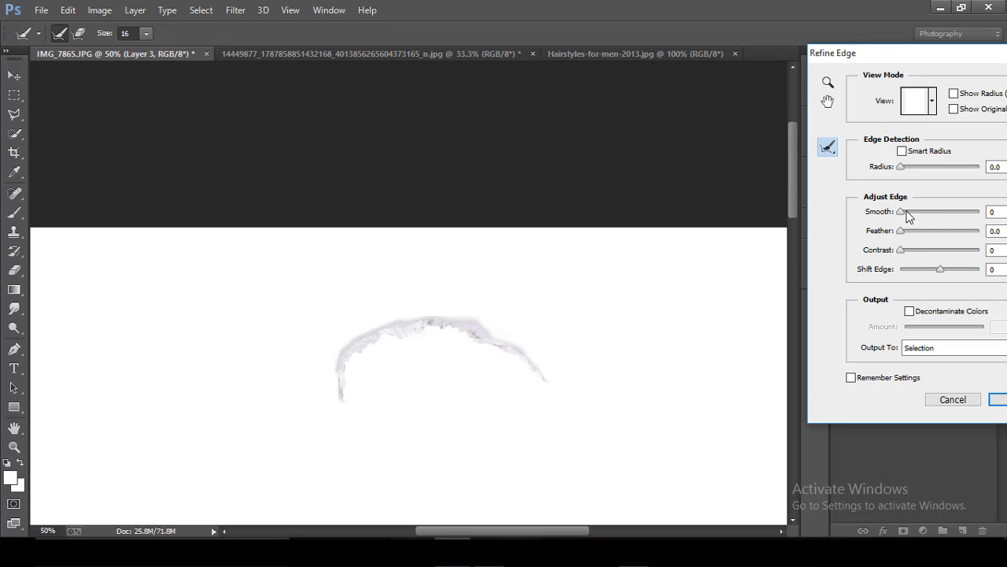
left_click_drag(902, 231, 907, 233)
left_click(997, 400)
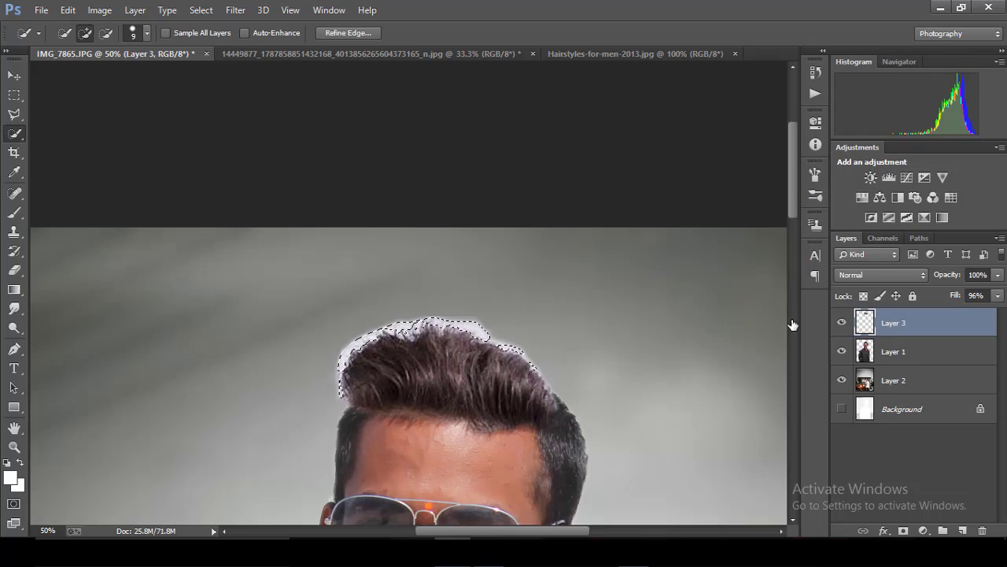
Use the Eraser to remove the white halo along the new hair's edge on Layer 3.
key("ctrl+minus")
key("ctrl+minus")
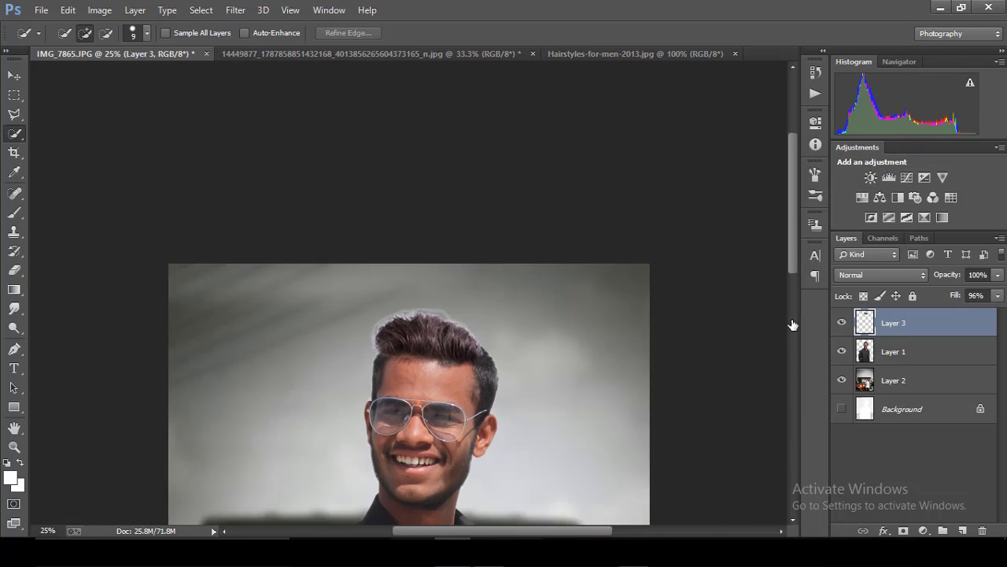
key("ctrl+plus")
key("ctrl+plus")
key("ctrl+plus")
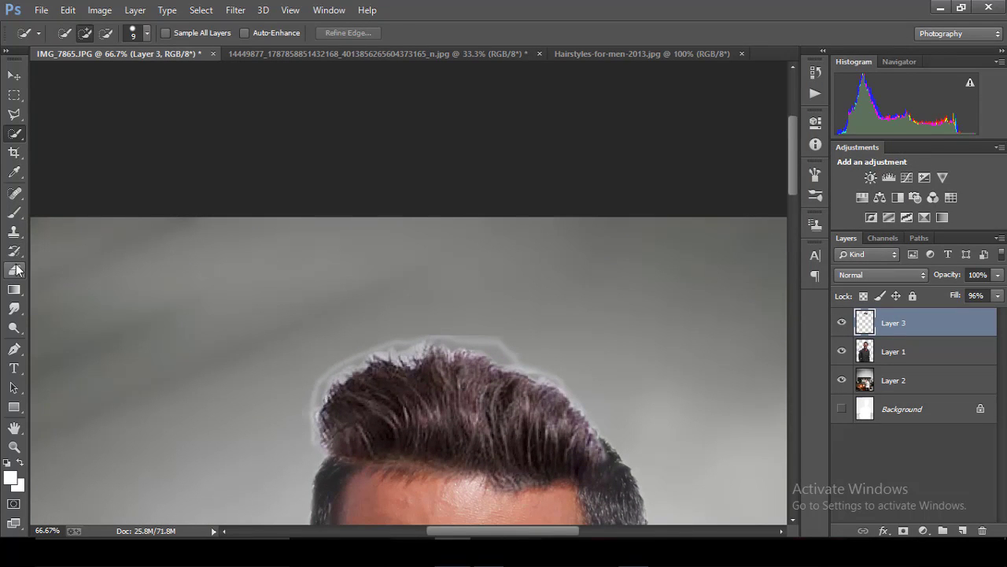
left_click(14, 270)
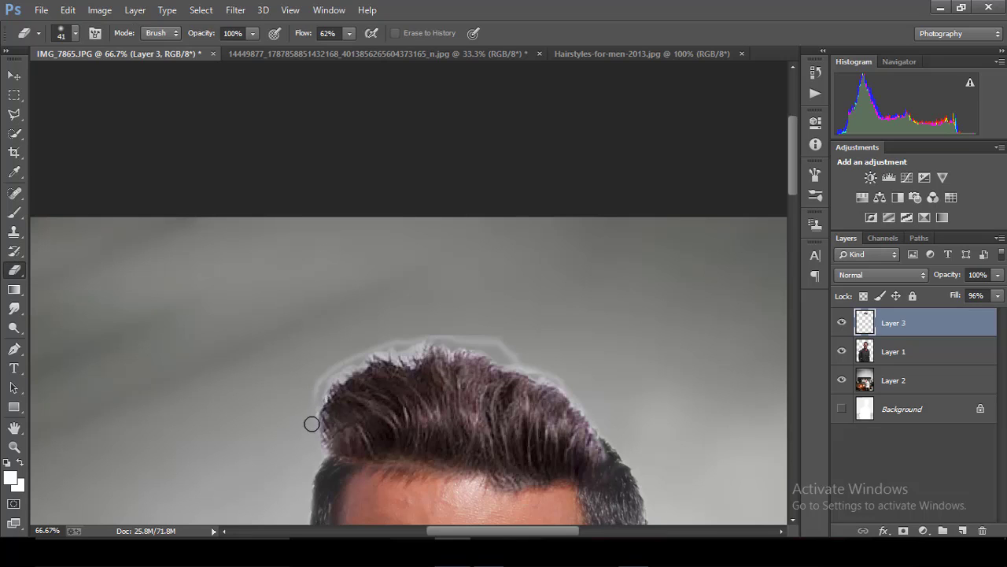
mouse_move(329, 375)
left_mouse_down()
mouse_move(432, 335)
mouse_move(502, 339)
mouse_move(512, 362)
mouse_move(571, 374)
mouse_move(583, 400)
left_mouse_up()
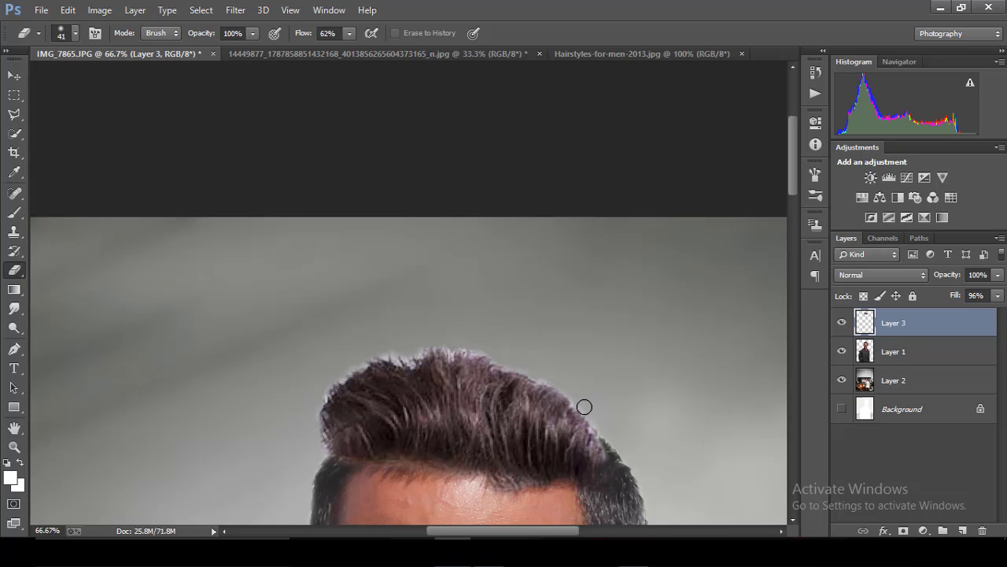
key("ctrl+minus")
key("ctrl+minus")
key("ctrl+minus")
key("ctrl+minus")
key("ctrl+minus")
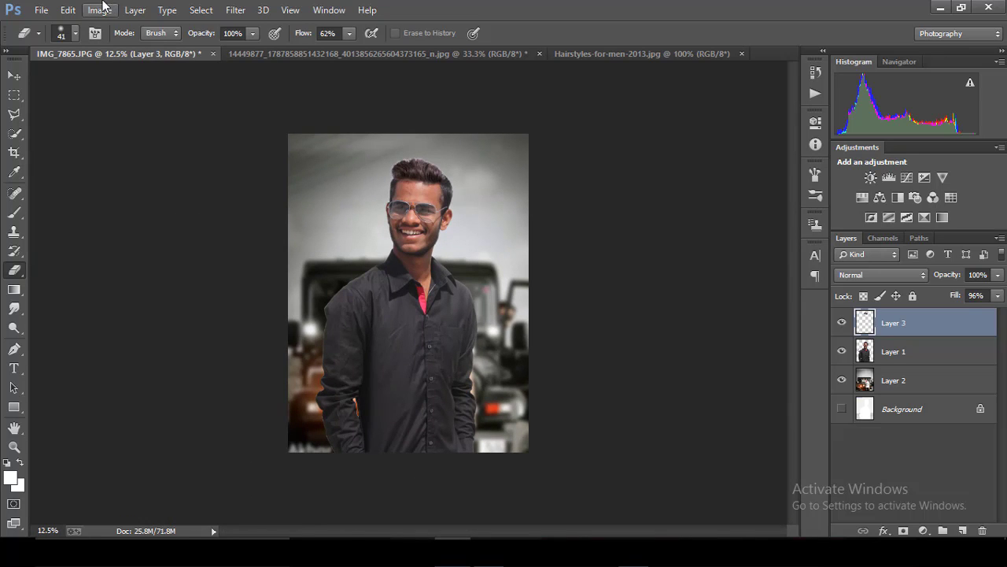
Try a Hue/Saturation adjustment on the hair with saturation lowered to about -85.
left_click(106, 10)
mouse_move(122, 47)
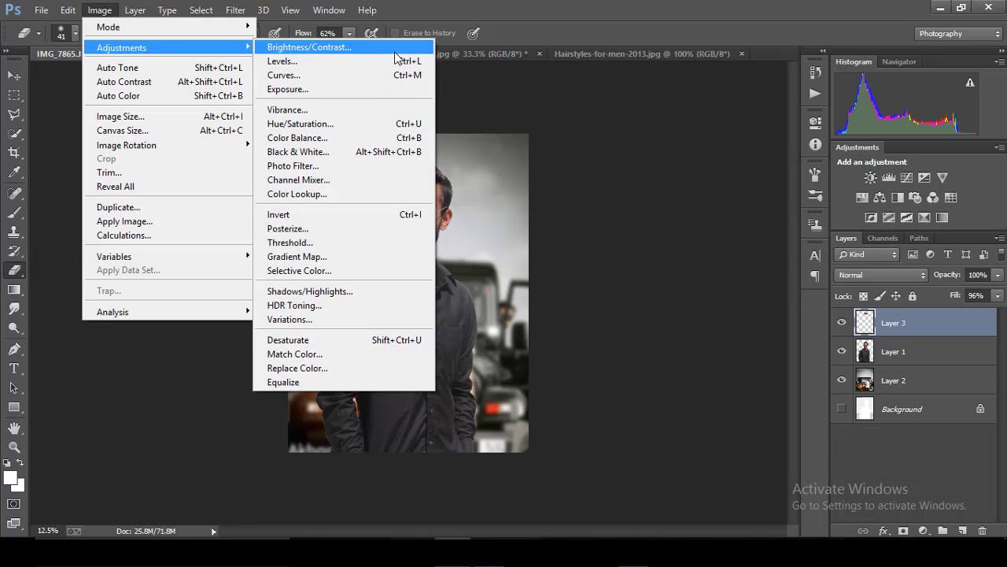
left_click(349, 124)
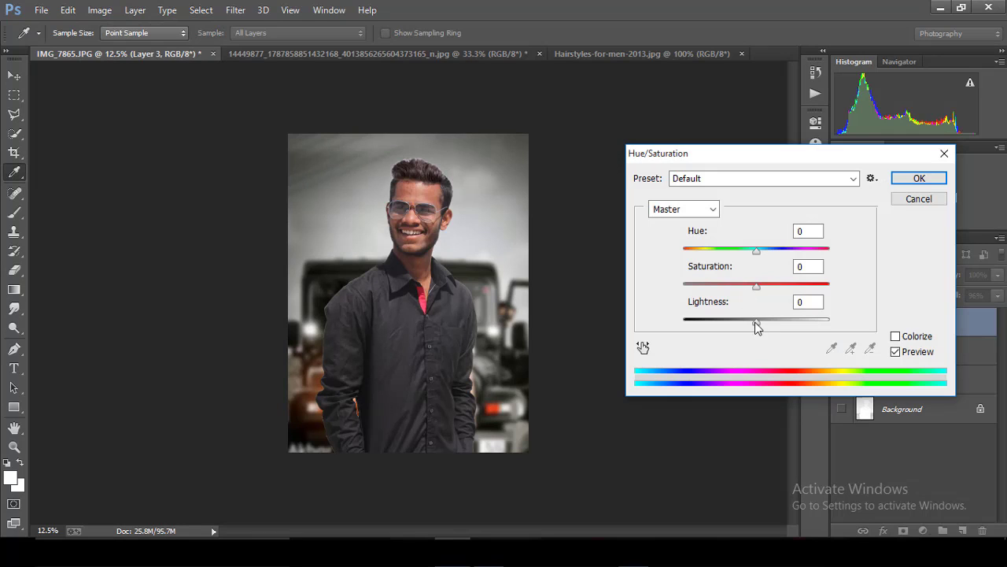
mouse_move(756, 326)
left_mouse_down()
mouse_move(665, 324)
mouse_move(756, 322)
left_mouse_up()
left_click_drag(756, 285, 694, 285)
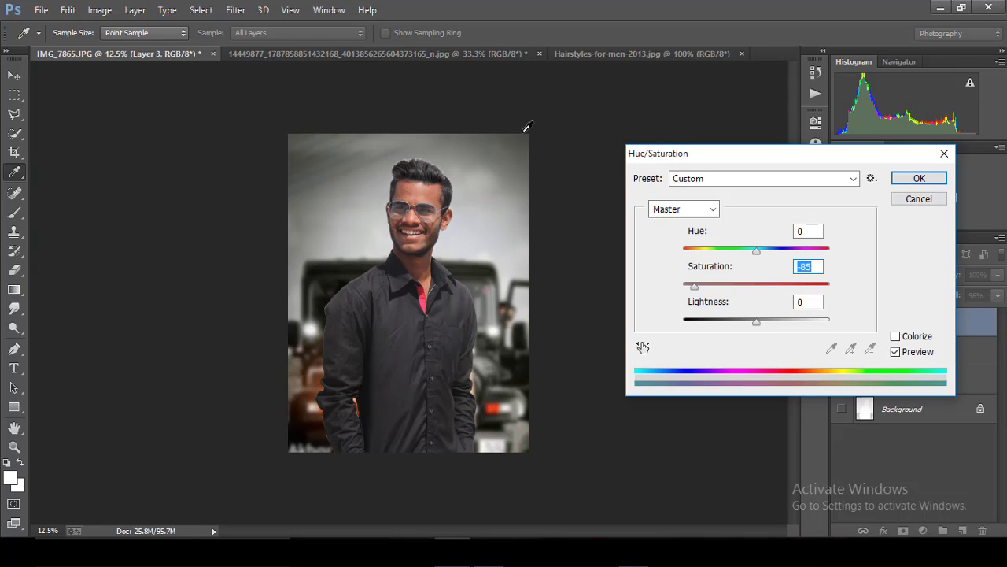
key("ctrl+plus")
key("ctrl+plus")
key("ctrl+plus")
left_click(919, 199)
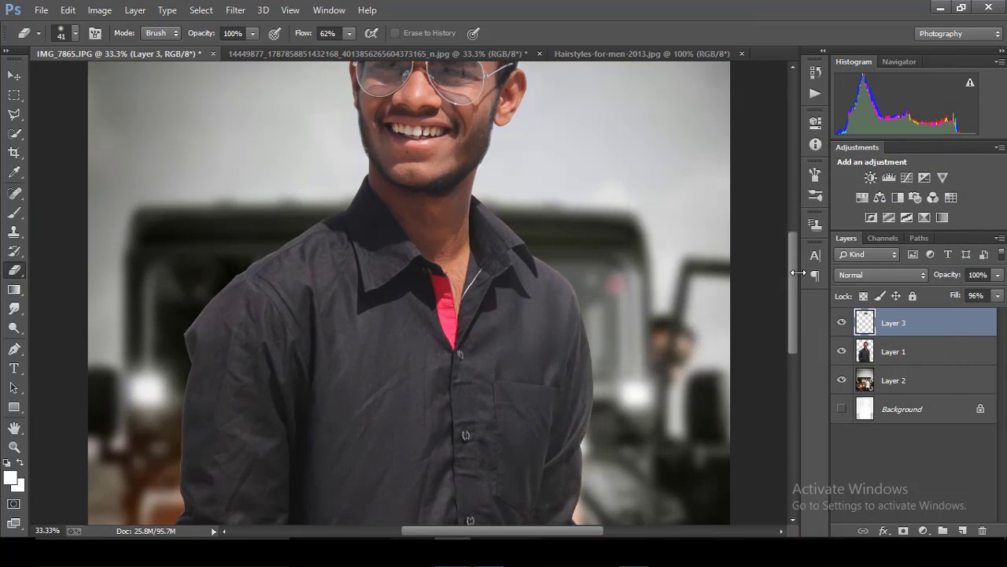
left_click_drag(791, 260, 791, 200)
key("ctrl+plus")
Apply Hue/Saturation at saturation -78 to the hair and review the greyed result.
left_click(99, 10)
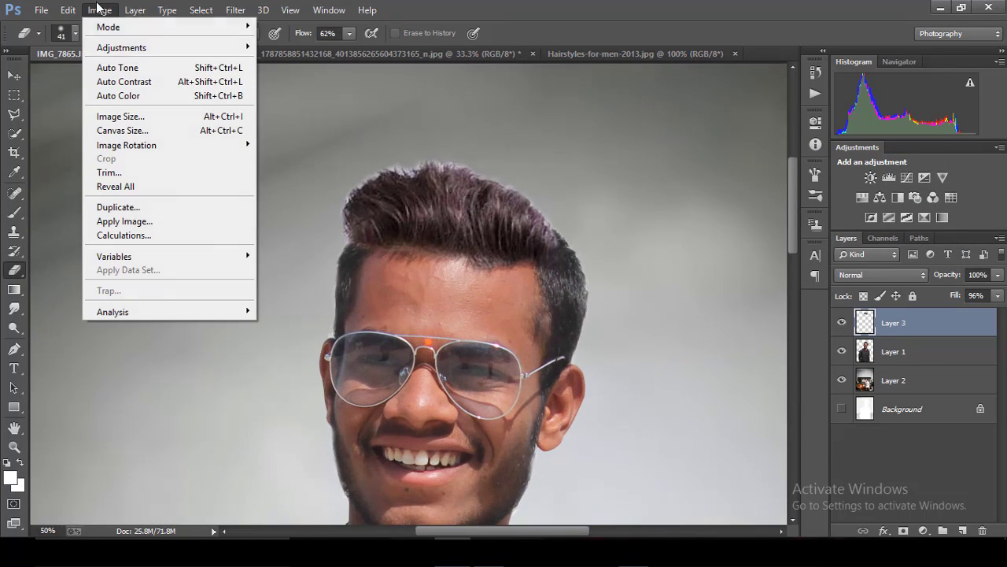
left_click(393, 125)
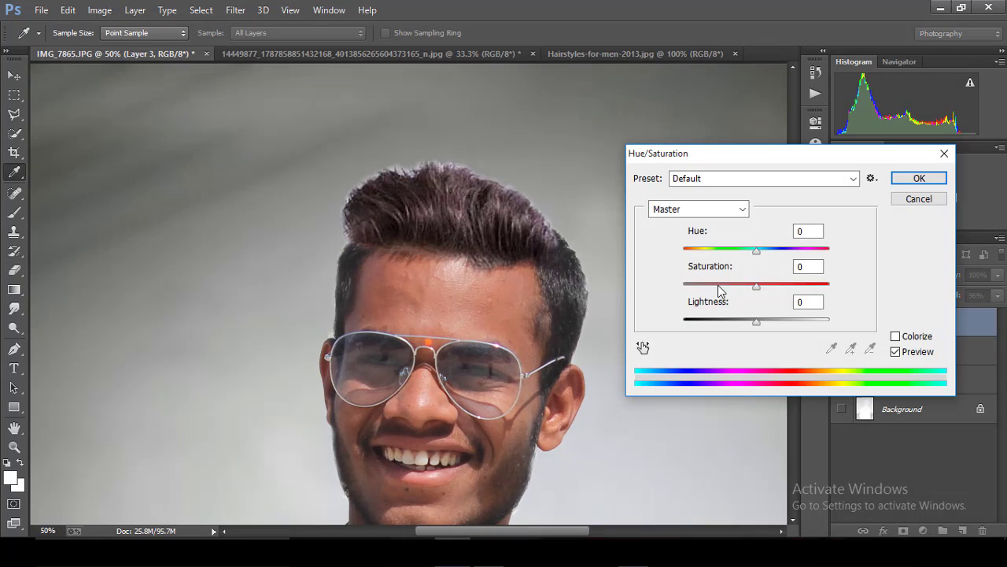
left_click_drag(718, 285, 702, 287)
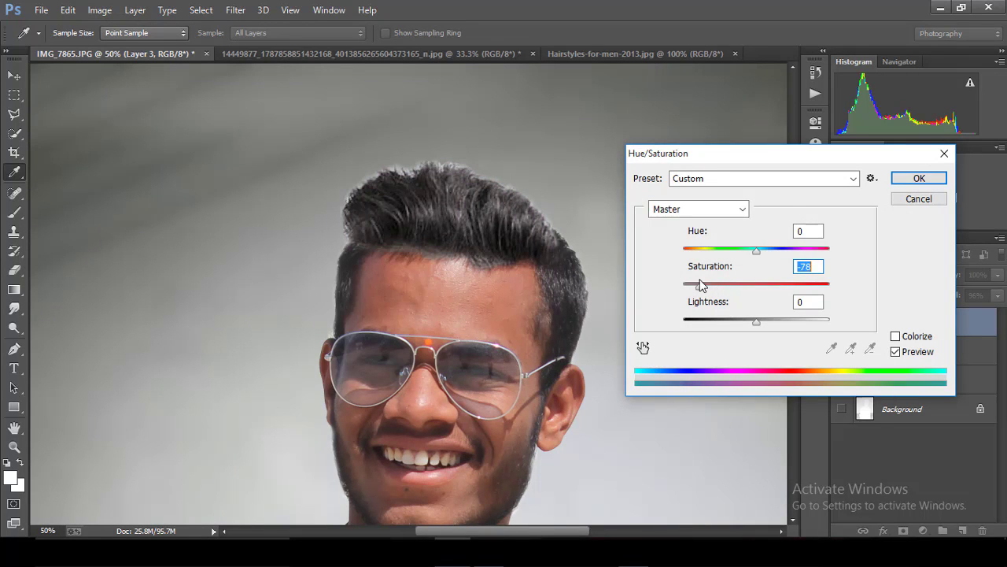
left_click(919, 178)
key("e")
key("ctrl+minus")
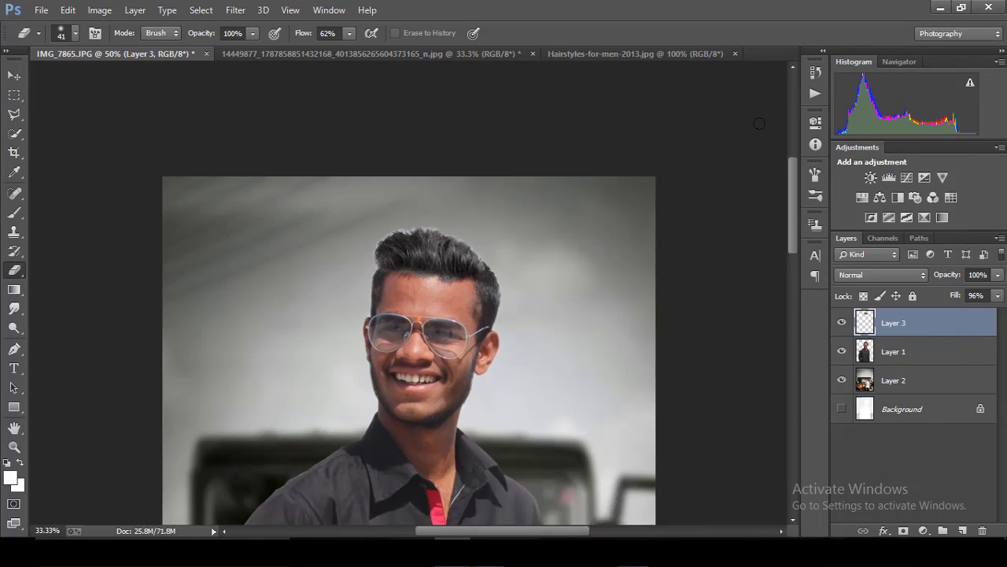
key("ctrl+minus")
key("ctrl+minus")
key("ctrl+minus")
key("ctrl+minus")
key("ctrl+plus")
key("ctrl+plus")
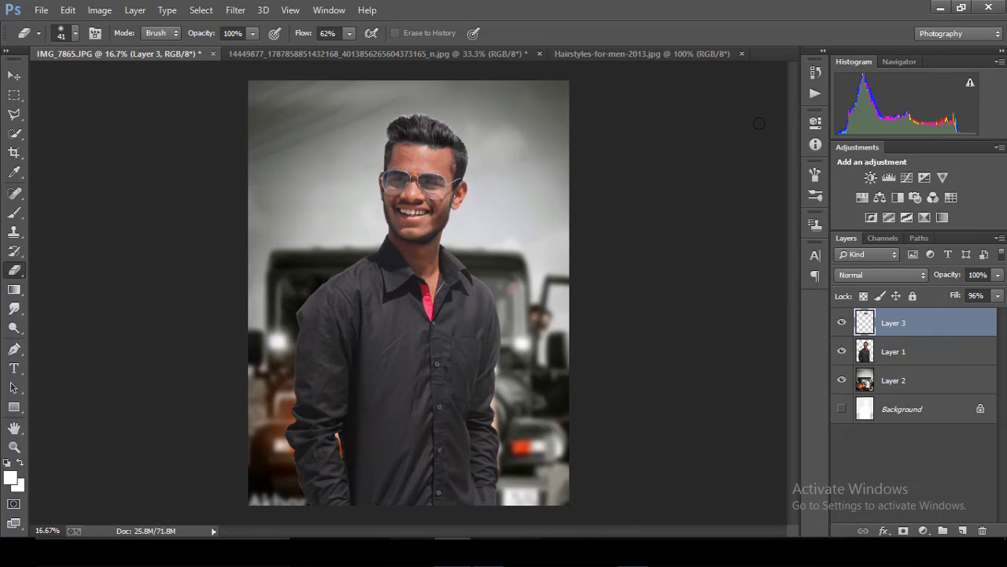
key("ctrl+minus")
key("ctrl+plus")
key("ctrl+plus")
key("ctrl+plus")
Set up the Smudge tool at 100% strength and smudge the hair's left edge.
left_click_drag(791, 239, 798, 153)
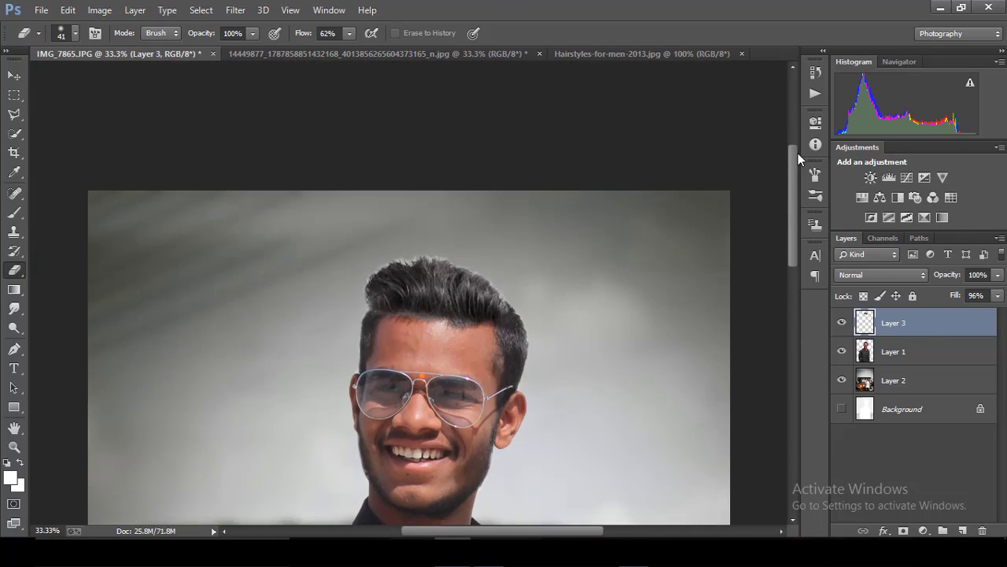
key("ctrl+plus")
left_click(16, 309)
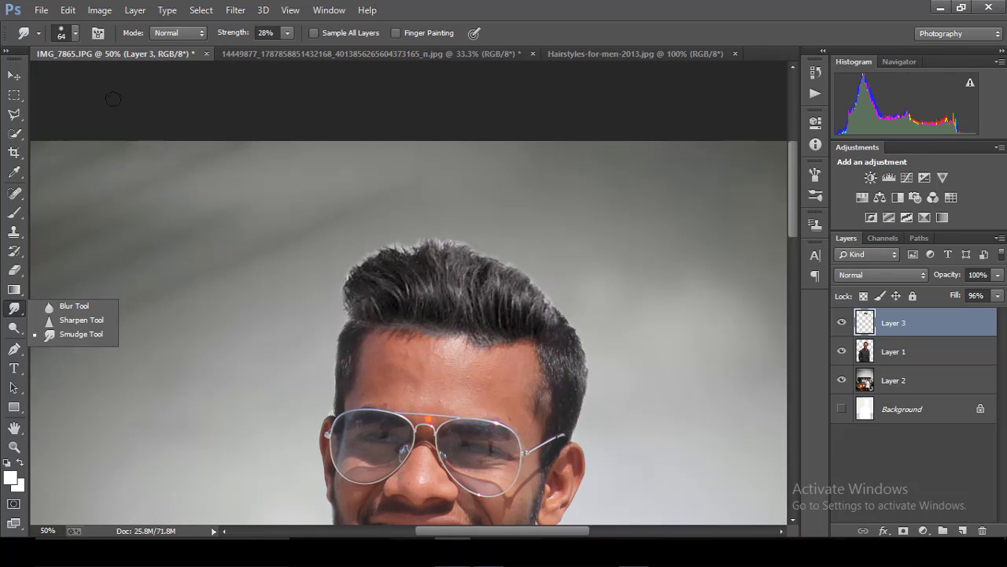
left_click(75, 33)
mouse_move(172, 162)
left_mouse_down()
mouse_move(170, 228)
mouse_move(168, 67)
left_mouse_up()
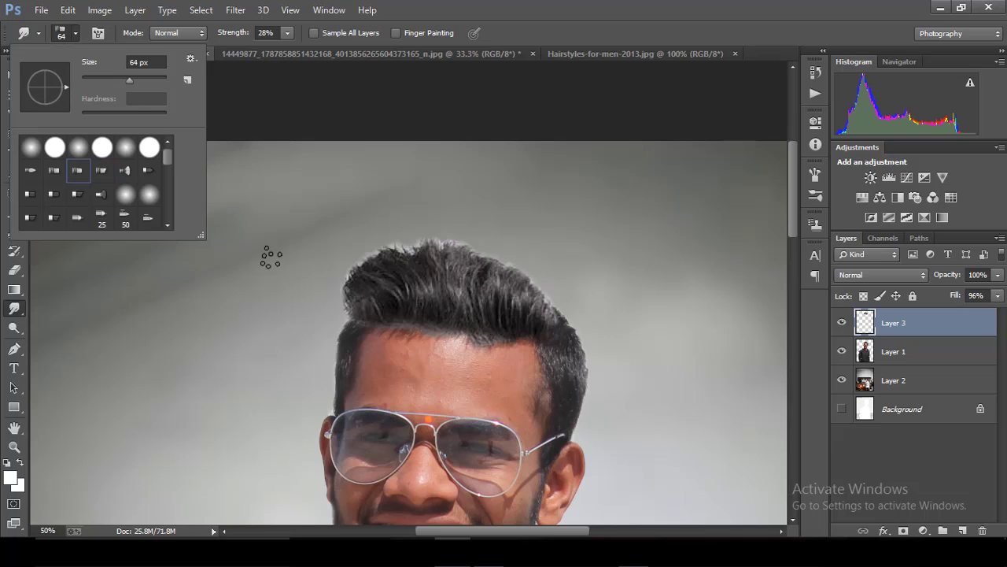
key("ctrl+plus")
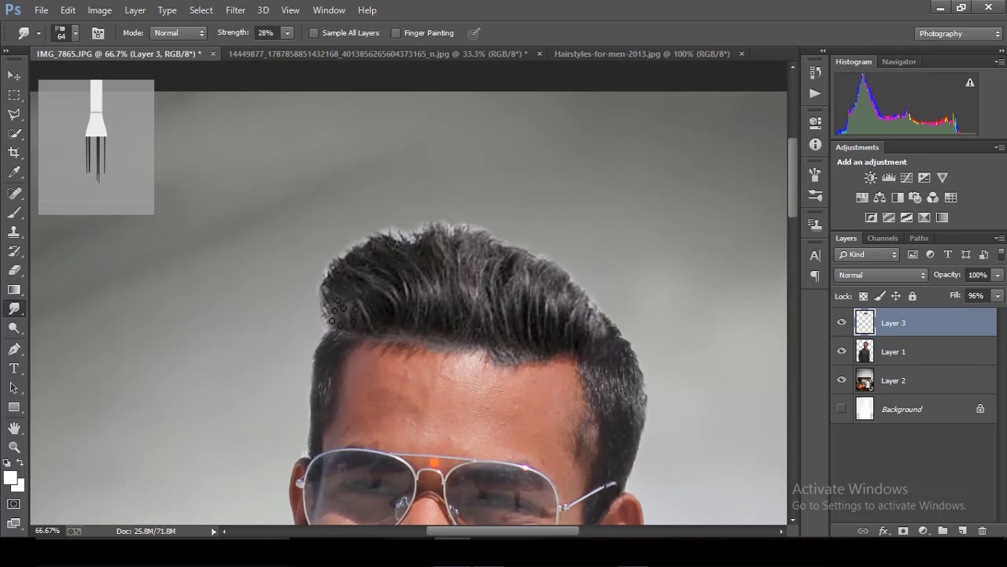
mouse_move(342, 311)
left_mouse_down()
mouse_move(325, 254)
mouse_move(342, 307)
left_mouse_up()
mouse_move(225, 33)
left_mouse_down()
mouse_move(335, 279)
mouse_move(343, 244)
left_mouse_up()
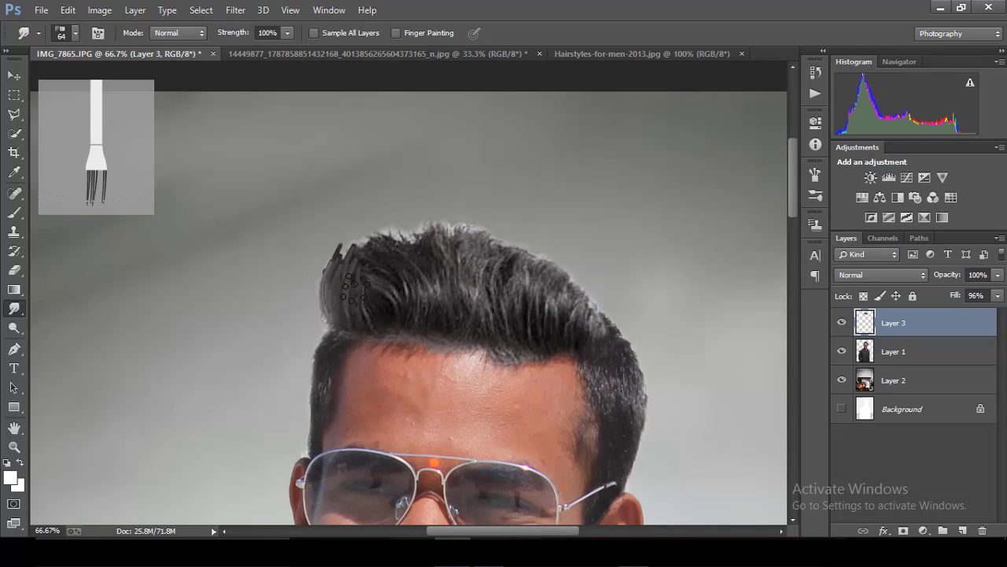
Smudge the hair's left edge with a 15 px brush at 100% zoom.
left_click(76, 33)
left_click(93, 77)
key("Return")
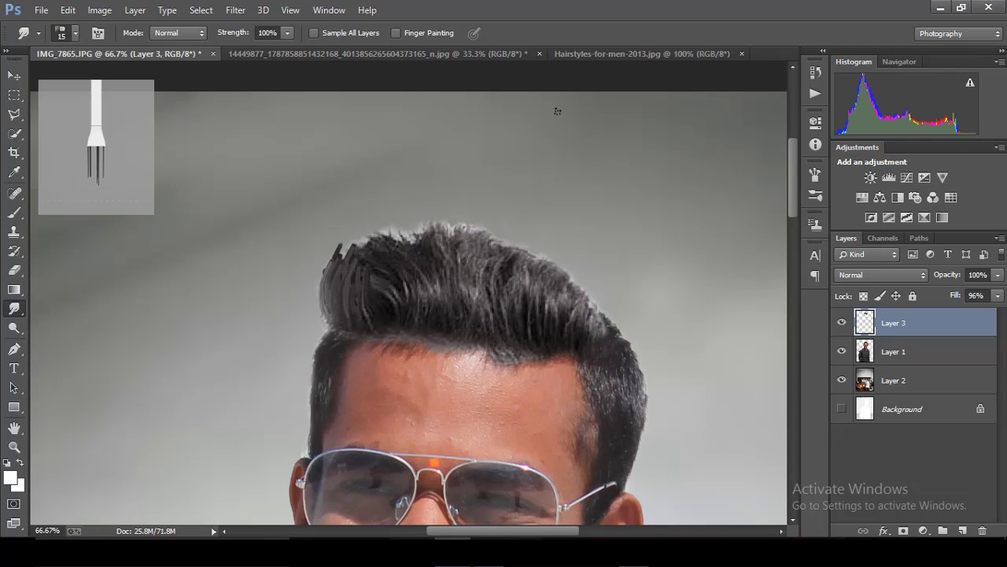
key("ctrl+minus")
key("ctrl+minus")
key("ctrl+minus")
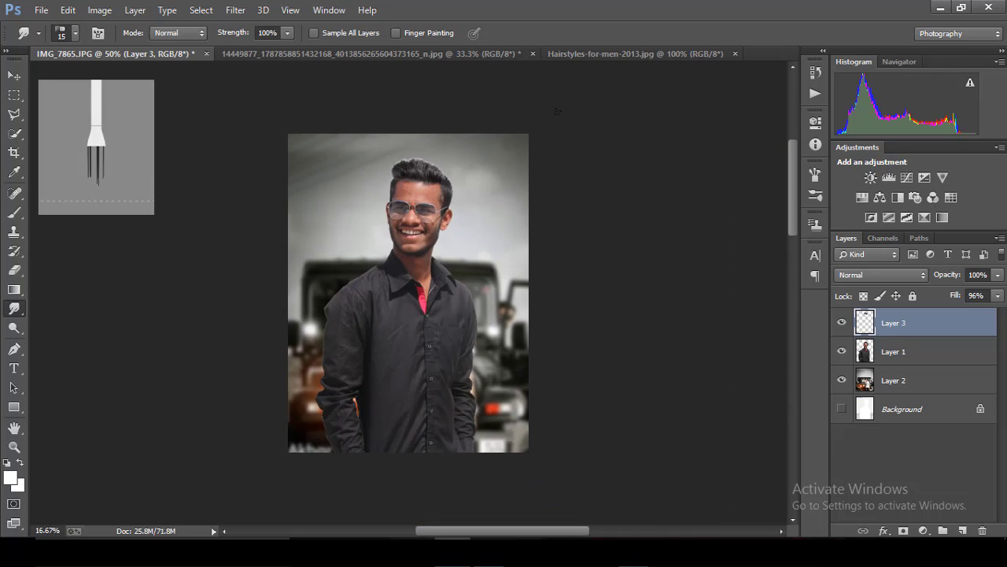
key("ctrl+1")
scroll(294, 438, "up", 10)
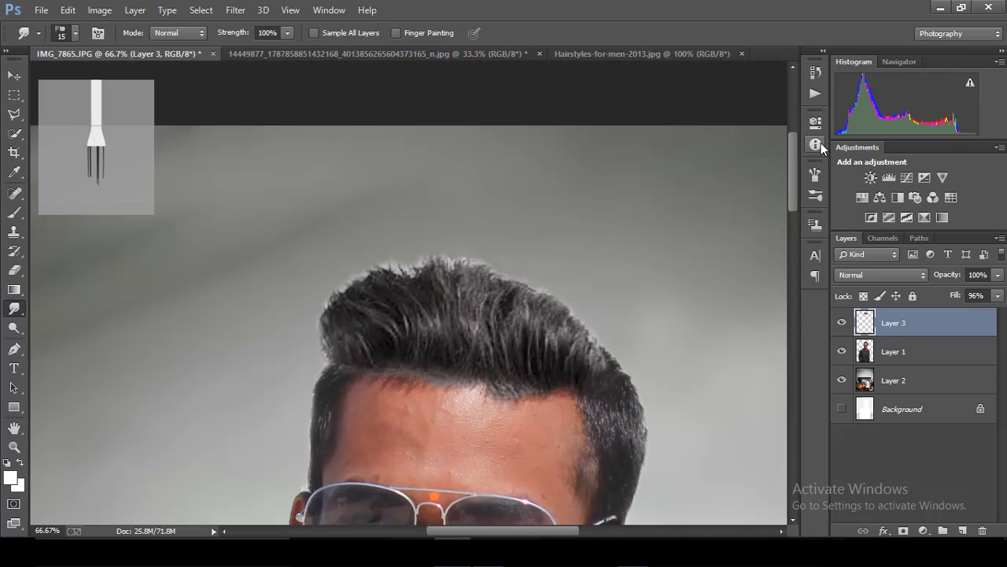
mouse_move(295, 385)
left_mouse_down()
mouse_move(282, 366)
mouse_move(283, 330)
mouse_move(300, 304)
left_mouse_up()
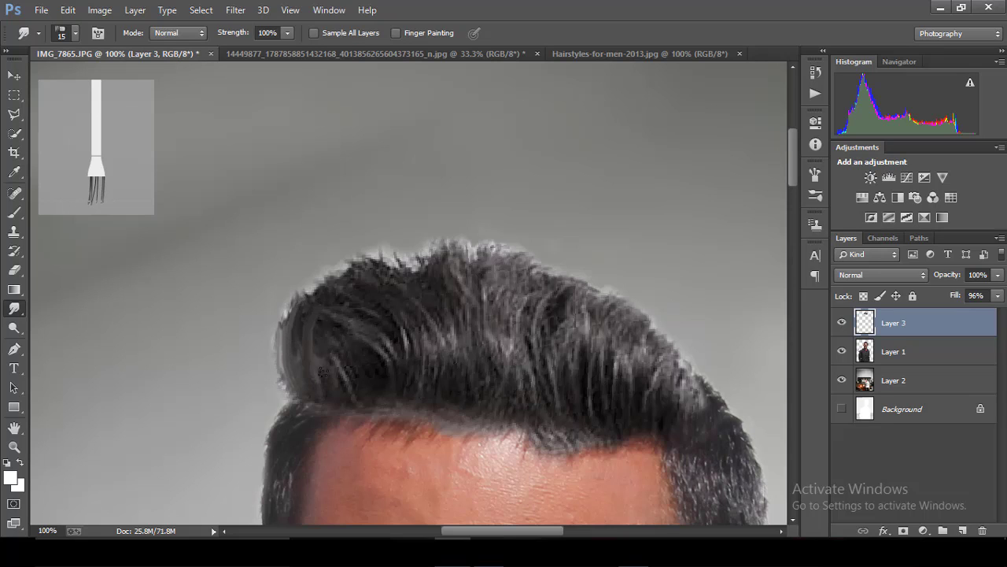
Enlarge the smudge brush to 40 px and smudge the left edge again.
left_click(76, 35)
left_click(112, 80)
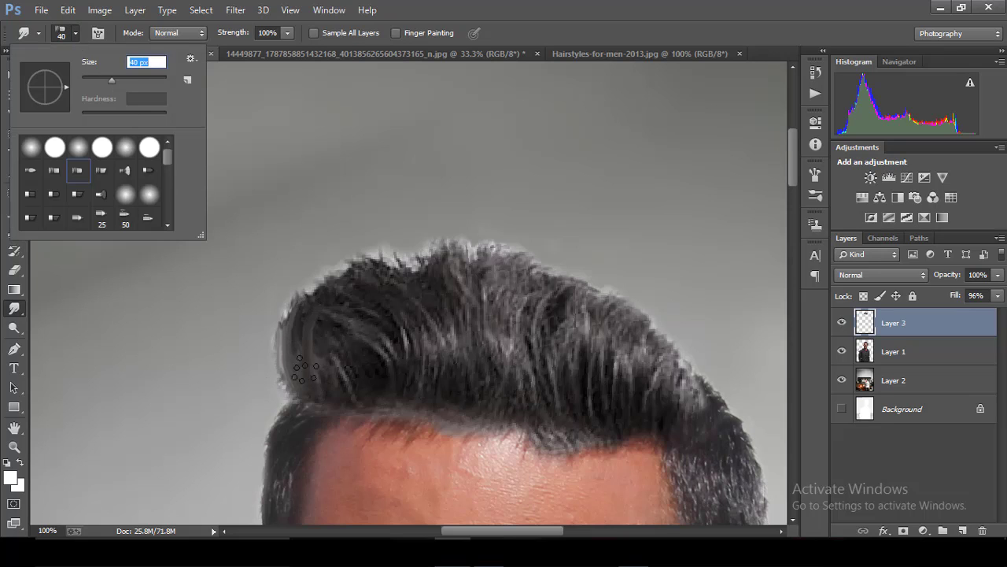
left_click(318, 344)
left_click_drag(287, 373, 284, 315)
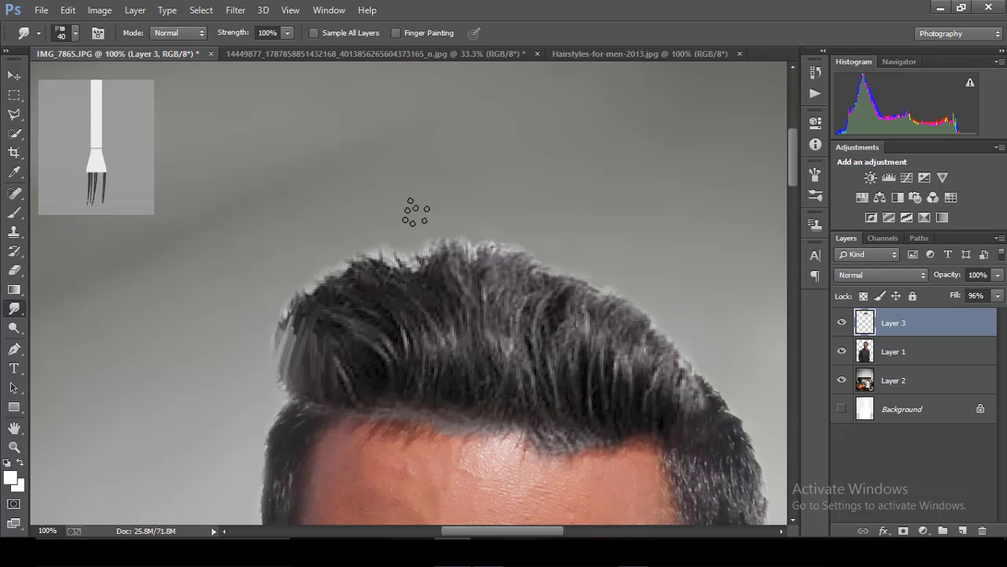
Switch to the scattered 100 preset and smudge the left edge and middle strands.
left_click(76, 33)
left_click_drag(168, 158, 167, 204)
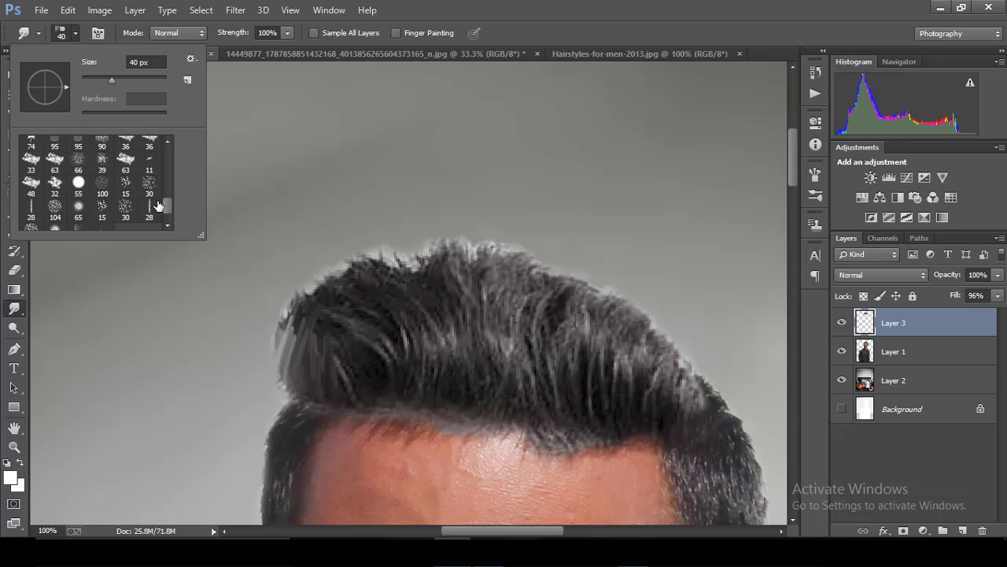
left_click(102, 187)
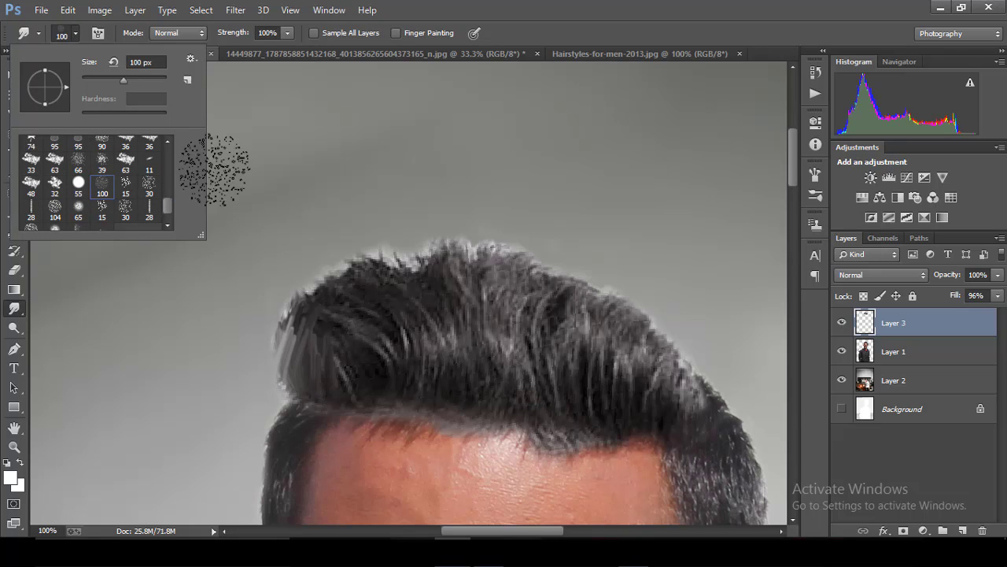
left_click_drag(105, 80, 96, 82)
key("Return")
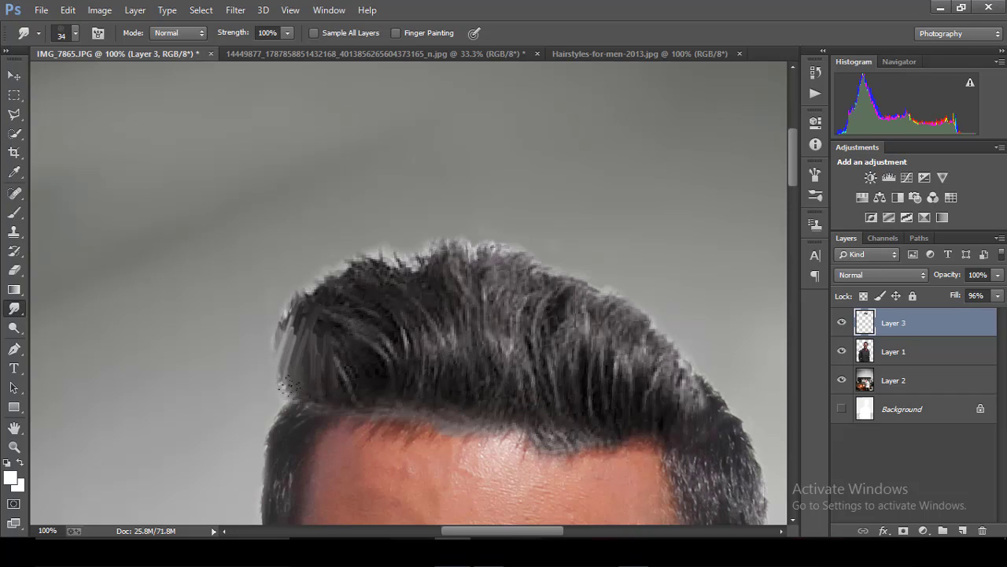
left_click_drag(288, 389, 282, 323)
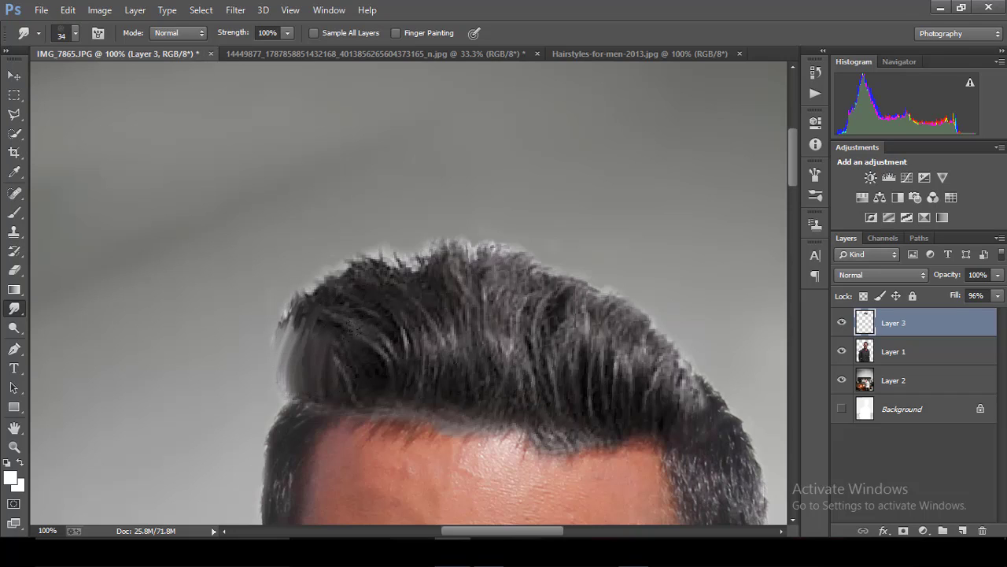
left_click_drag(355, 326, 343, 376)
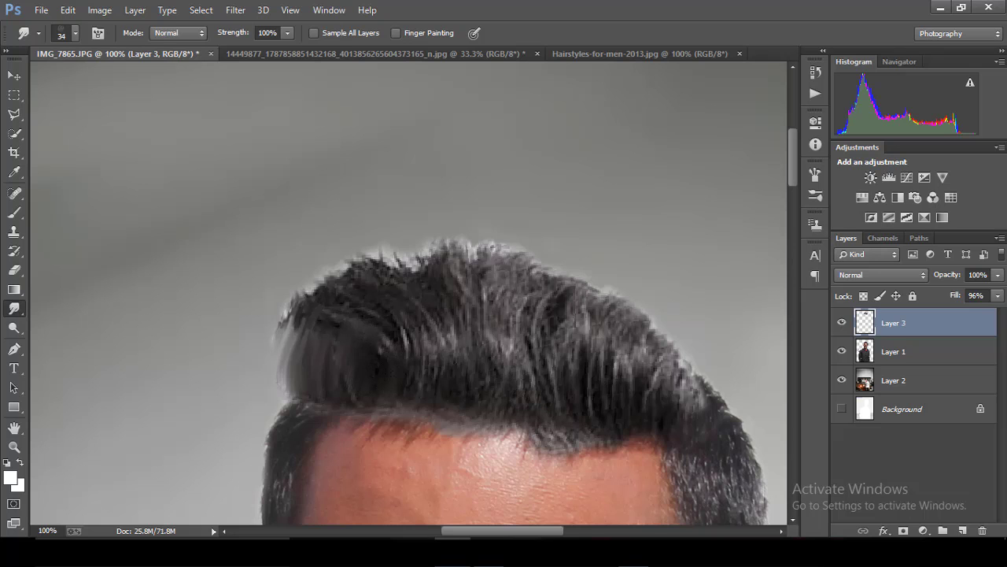
Smudge a small stray strand outward at the hair's edge.
scroll(585, 240, "down", 3)
scroll(585, 240, "up", 2)
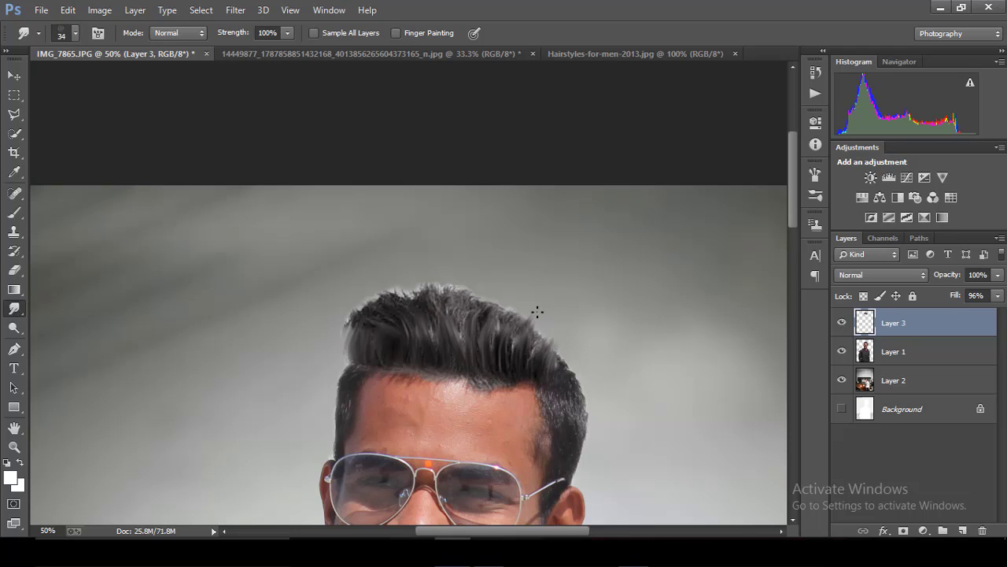
left_click_drag(513, 341, 527, 307)
key("ctrl+minus")
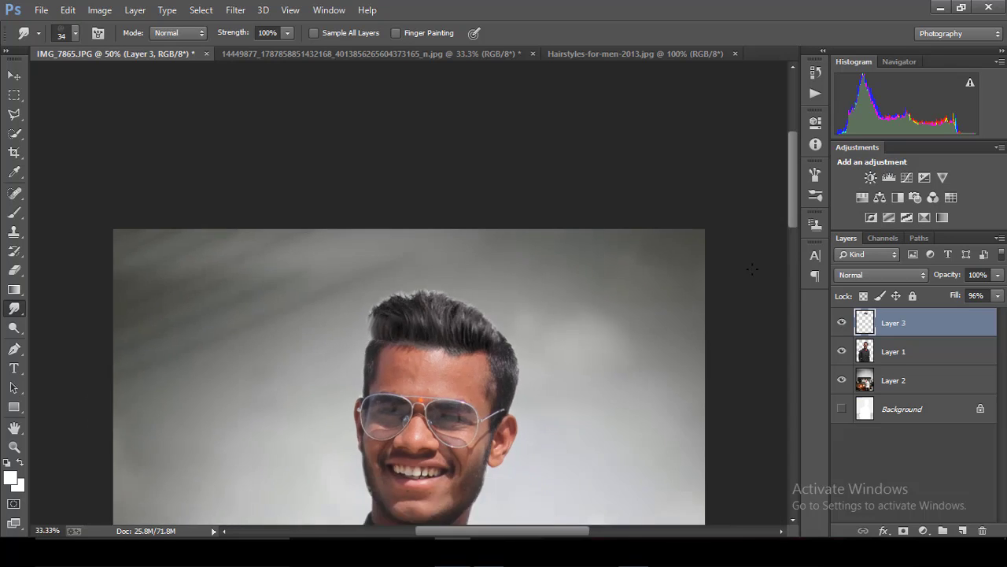
key("ctrl+minus")
key("ctrl+minus")
key("ctrl+minus")
Review the whole portrait, then zoom back in on the man's face.
key("ctrl+minus")
key("ctrl+0")
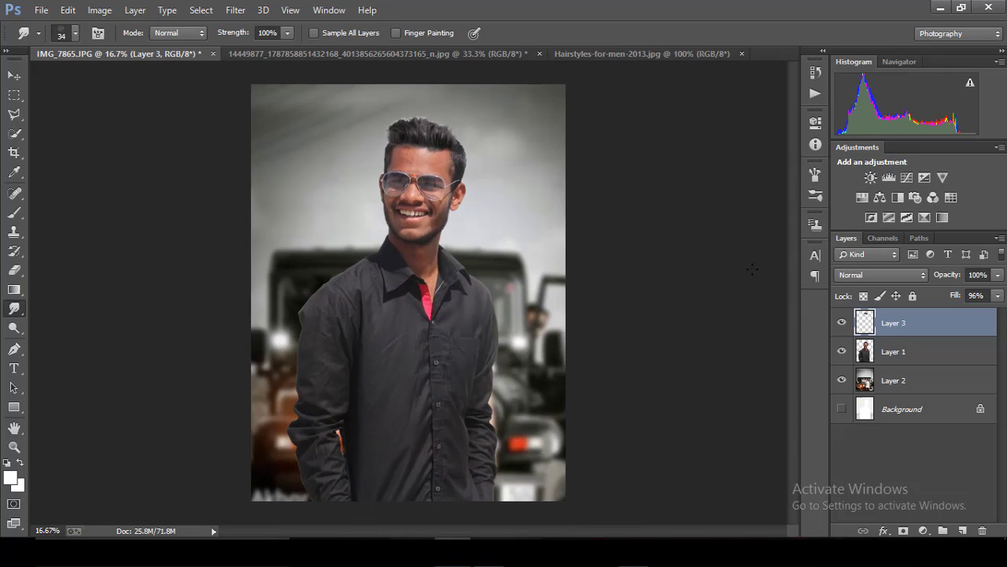
key("ctrl+minus")
key("ctrl+minus")
key("ctrl+minus")
key("ctrl+plus")
key("ctrl+plus")
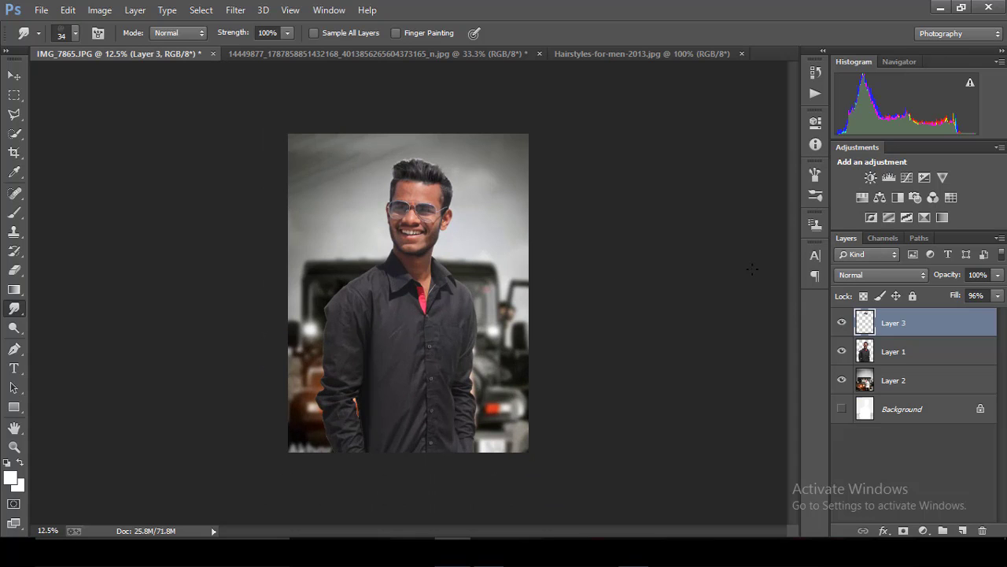
key("ctrl+minus")
key("ctrl+plus")
key("ctrl+plus")
key("ctrl+plus")
key("ctrl+minus")
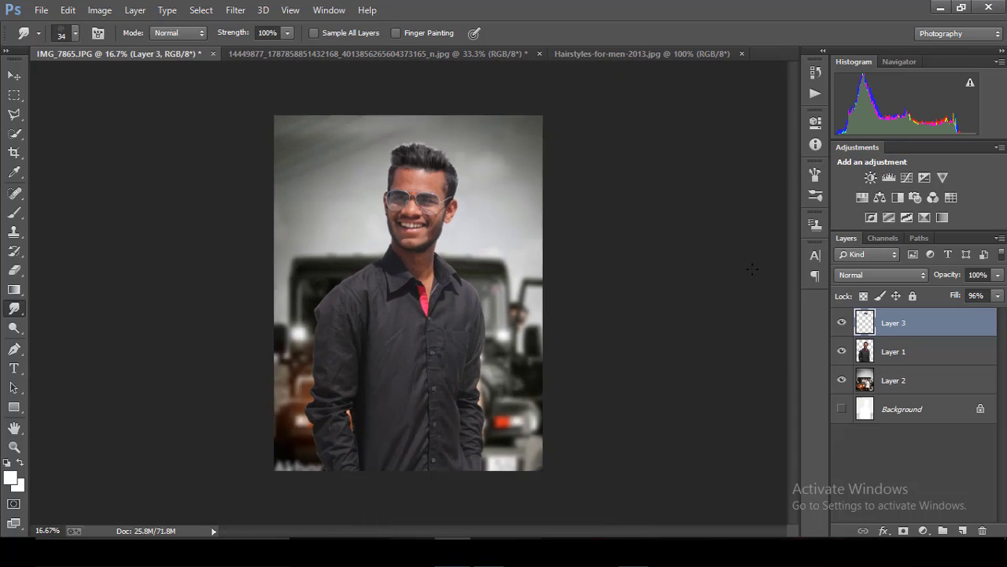
key("ctrl+minus")
key("ctrl+minus")
key("ctrl+minus")
key("ctrl+plus")
key("ctrl+plus")
key("ctrl+plus")
key("ctrl+plus")
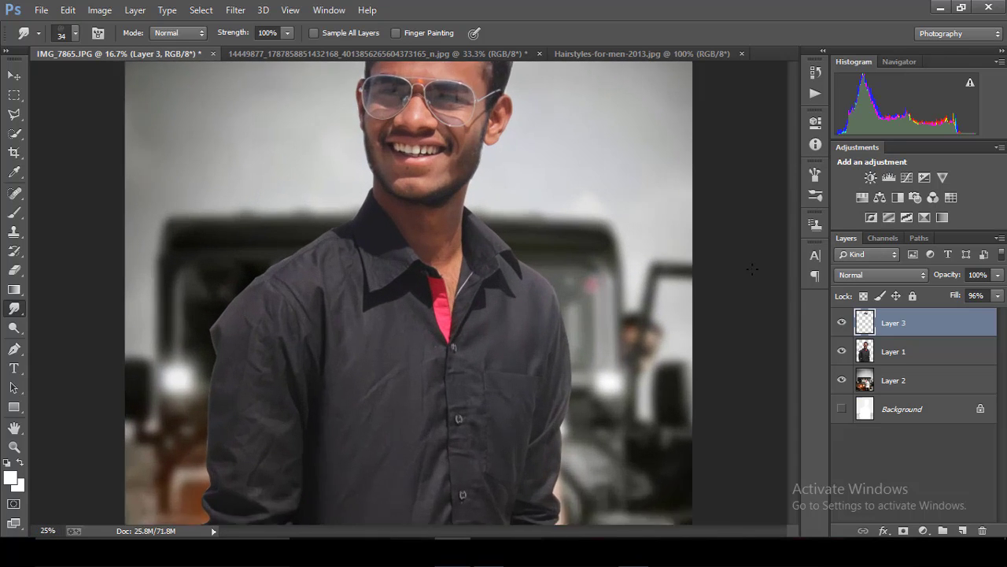
key("ctrl+plus")
left_click_drag(795, 282, 811, 223)
key("ctrl+plus")
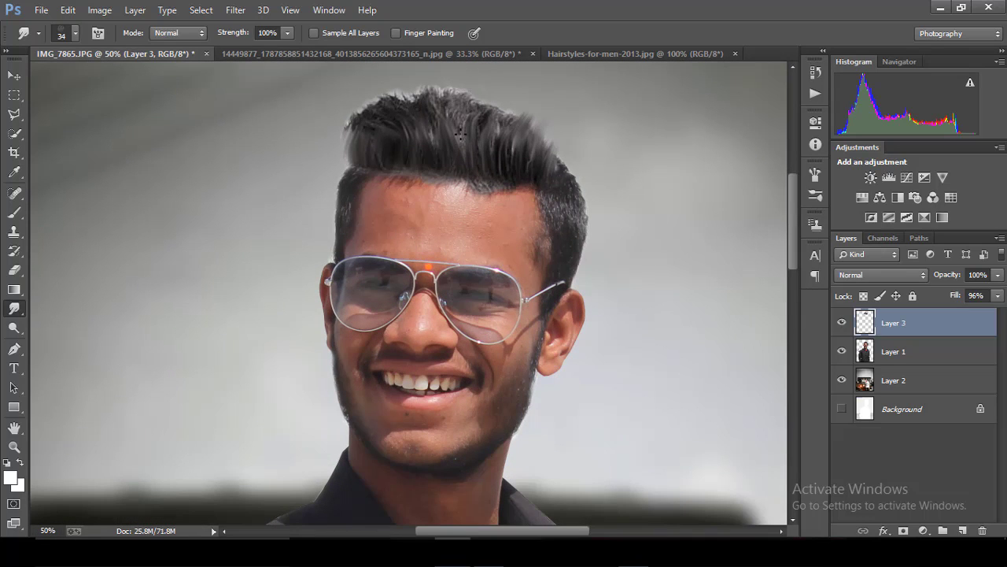
Choose the 65 px smudge brush preset and zoom in on the face.
left_click(77, 33)
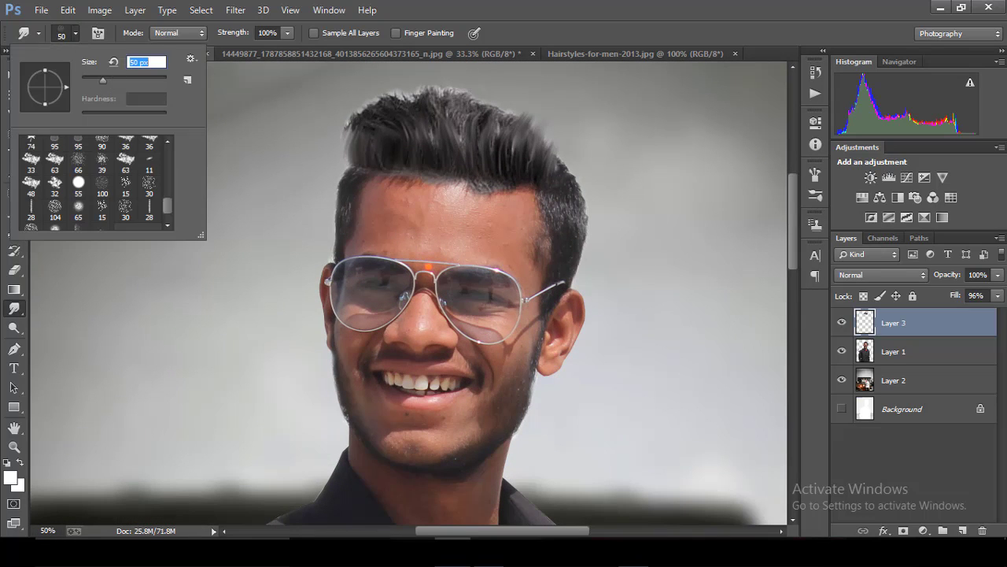
key("Return")
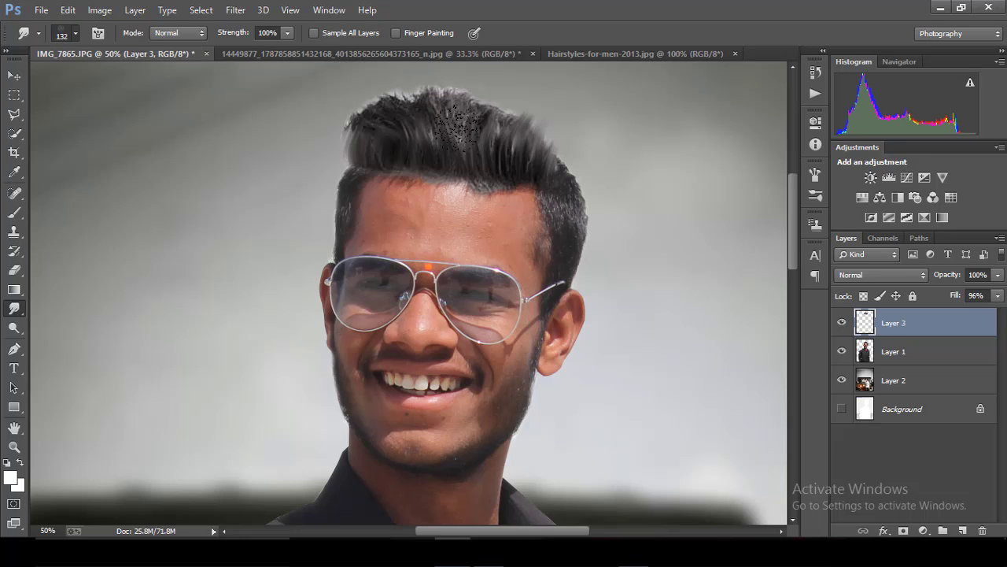
key("ctrl+minus")
key("ctrl+plus")
key("ctrl+plus")
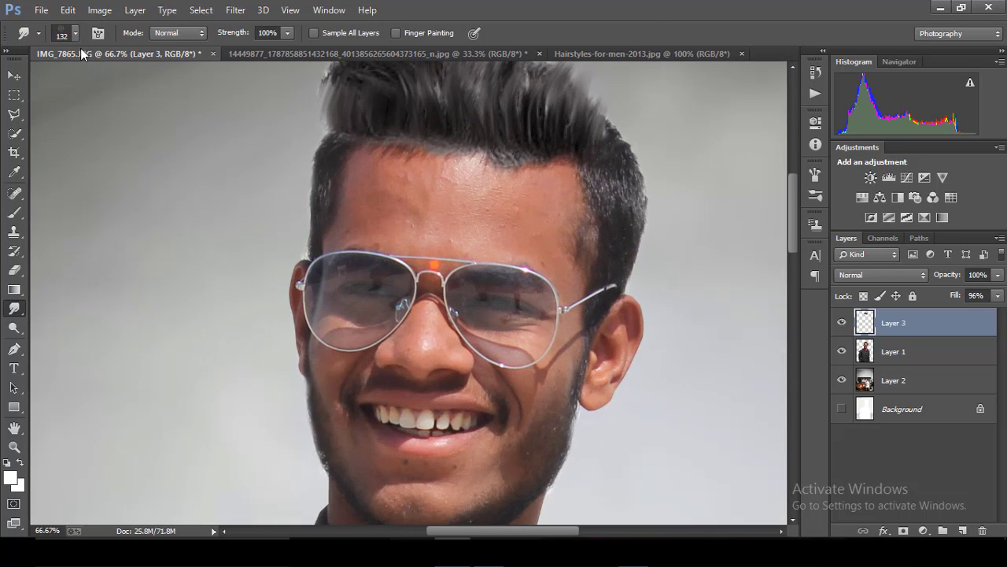
left_click(76, 33)
left_click(79, 208)
key("Return")
key("ctrl+plus")
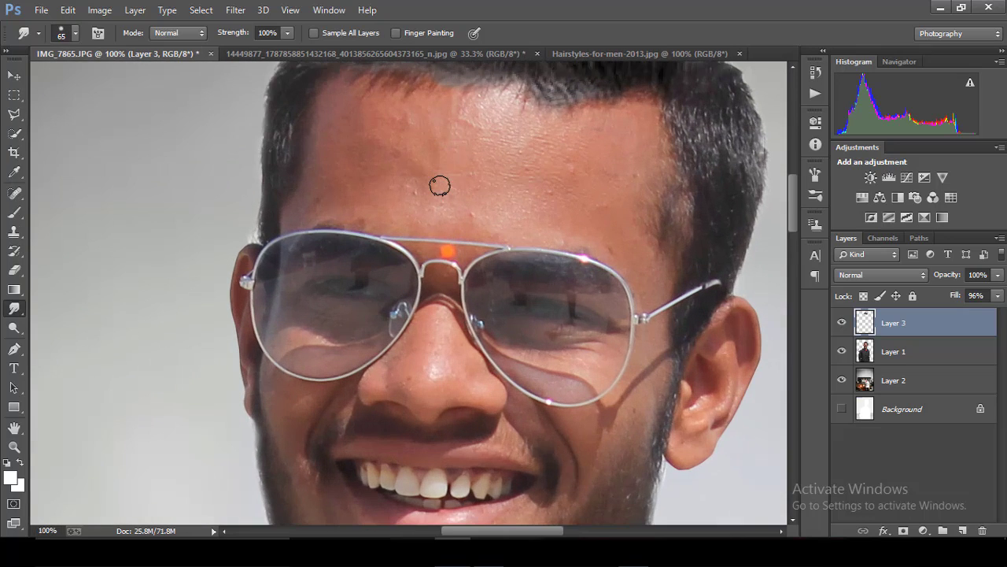
Set the smudge brush to 114 px at 26% strength and select Layer 1.
left_click(74, 33)
left_click_drag(126, 79, 157, 80)
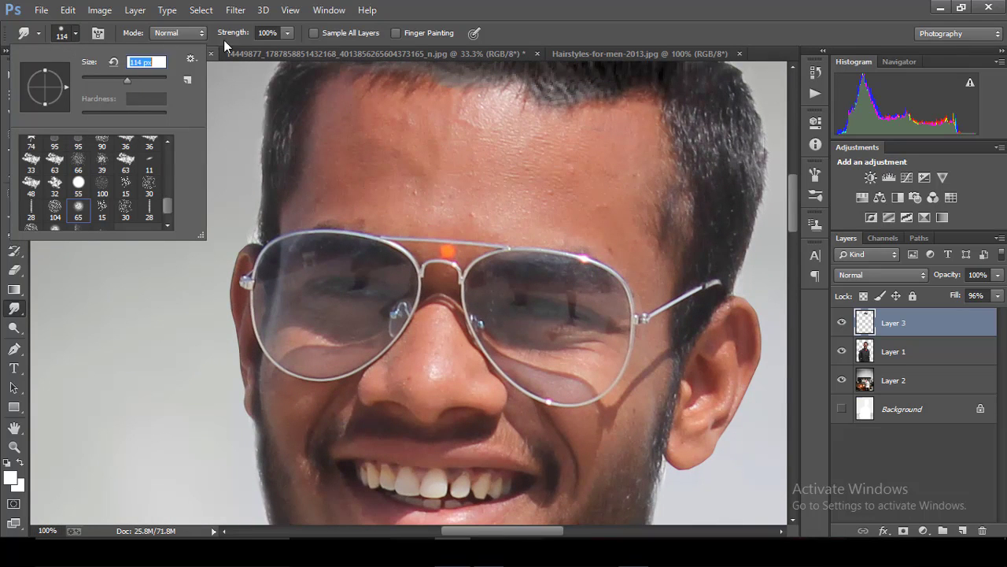
left_click_drag(229, 34, 211, 37)
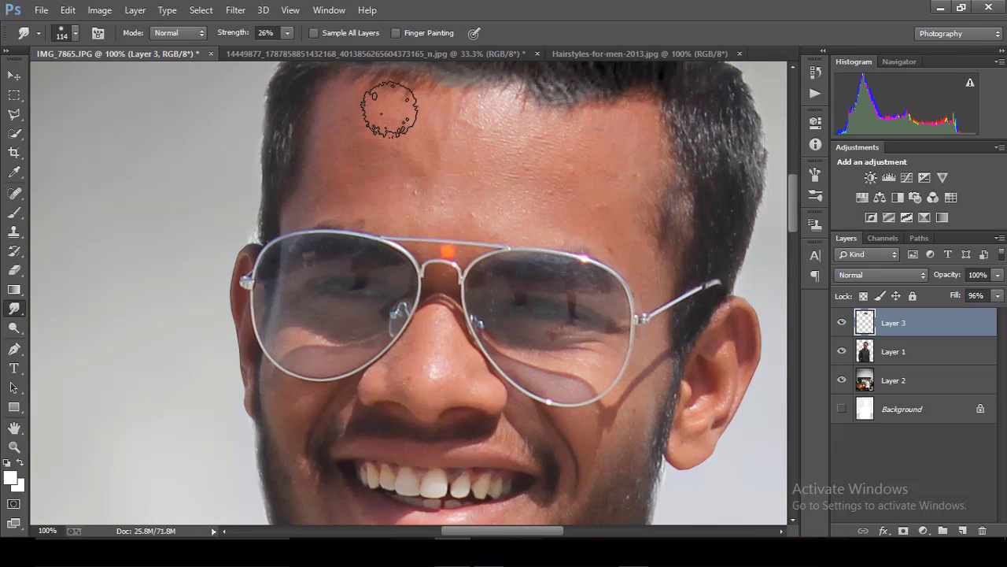
left_click(905, 351)
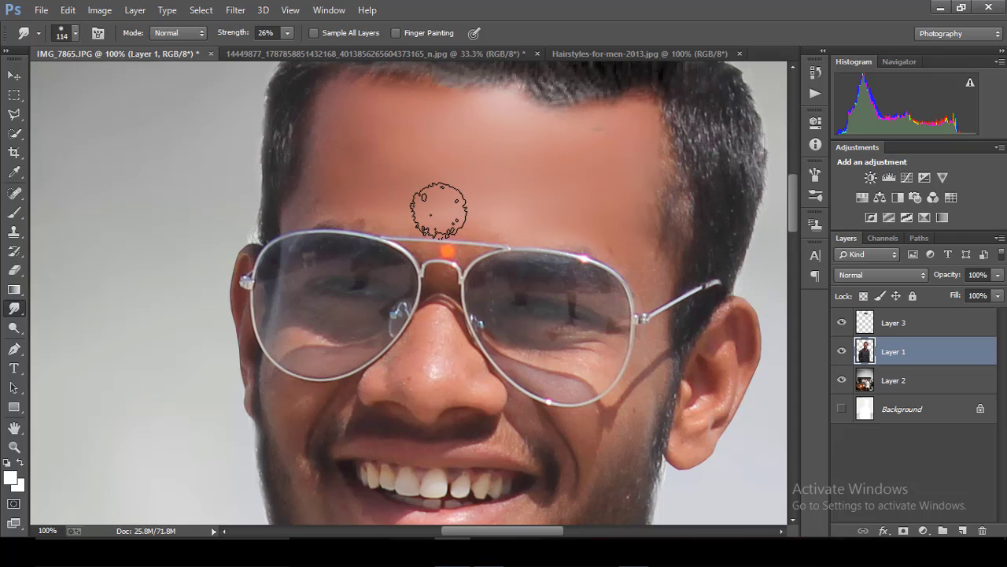
Check the whole image, then shrink the smudge brush to 48 px.
key("ctrl+0")
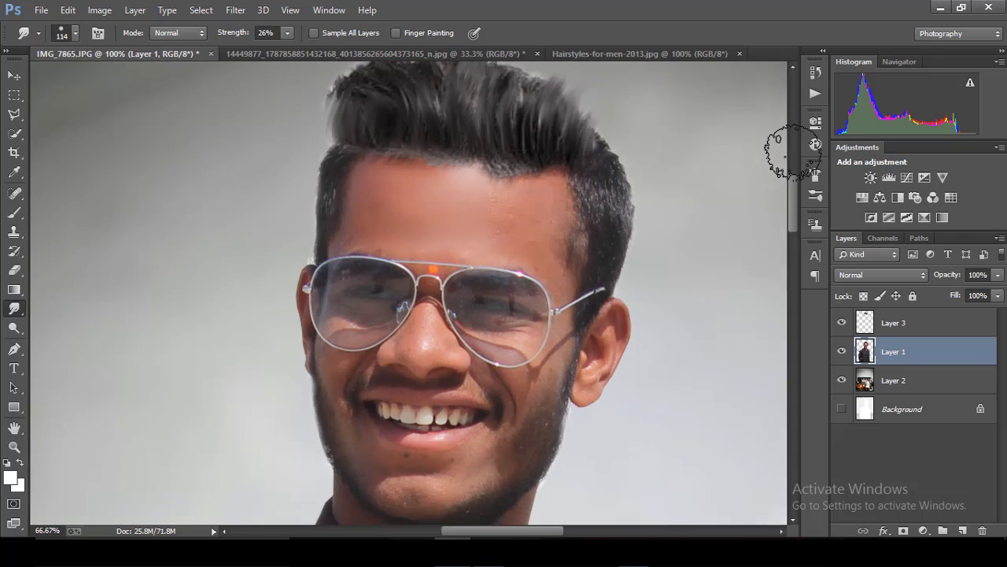
key("ctrl+1")
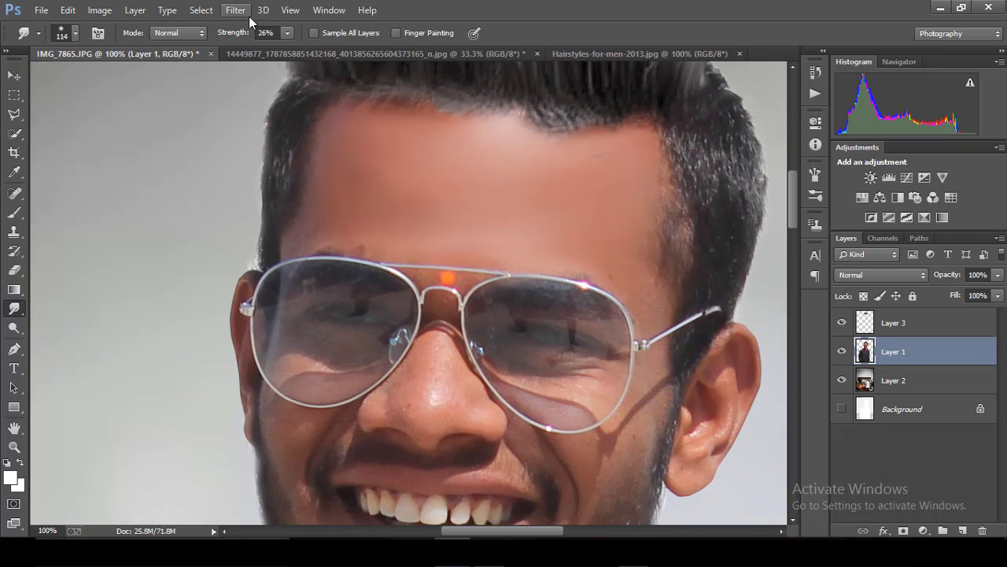
left_click(75, 33)
left_click(102, 77)
left_click(296, 242)
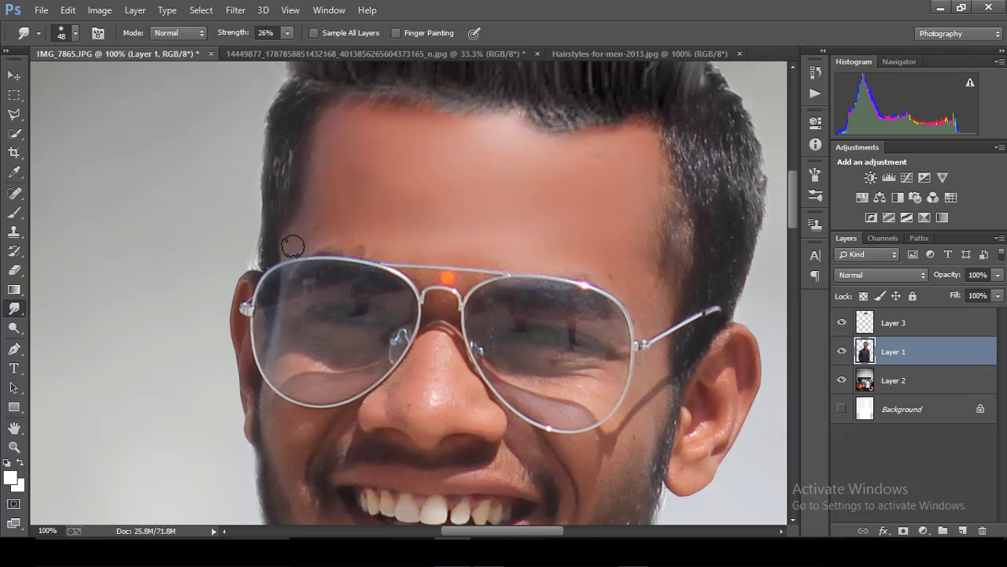
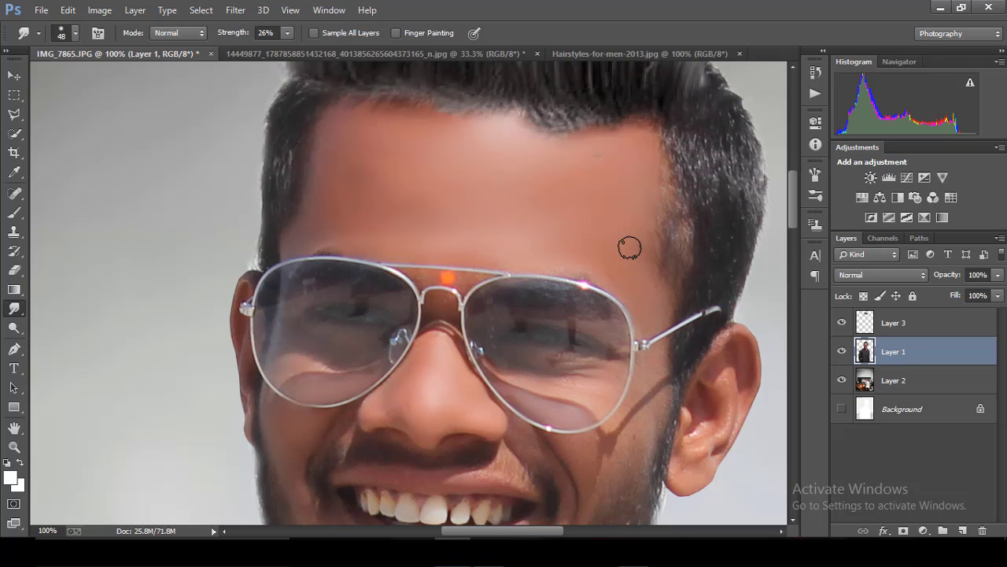
At 100% zoom, smudge the lower lip skin and chin stubble at 26% strength.
key("ctrl+minus")
key("ctrl+minus")
key("ctrl+minus")
key("ctrl+minus")
key("ctrl+minus")
key("ctrl+minus")
key("ctrl+plus")
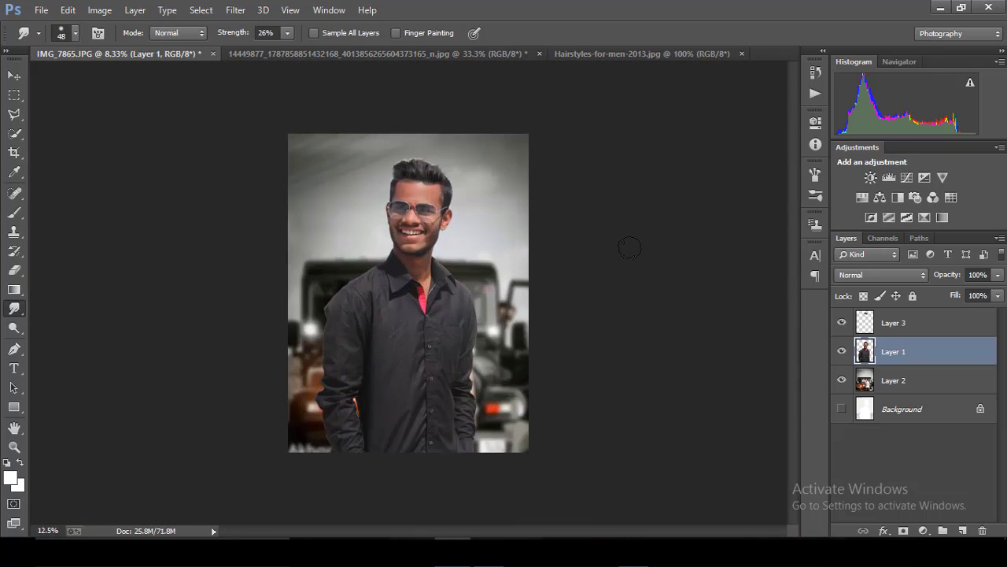
key("ctrl+plus")
key("ctrl+plus")
key("ctrl+plus")
left_click_drag(800, 275, 788, 207)
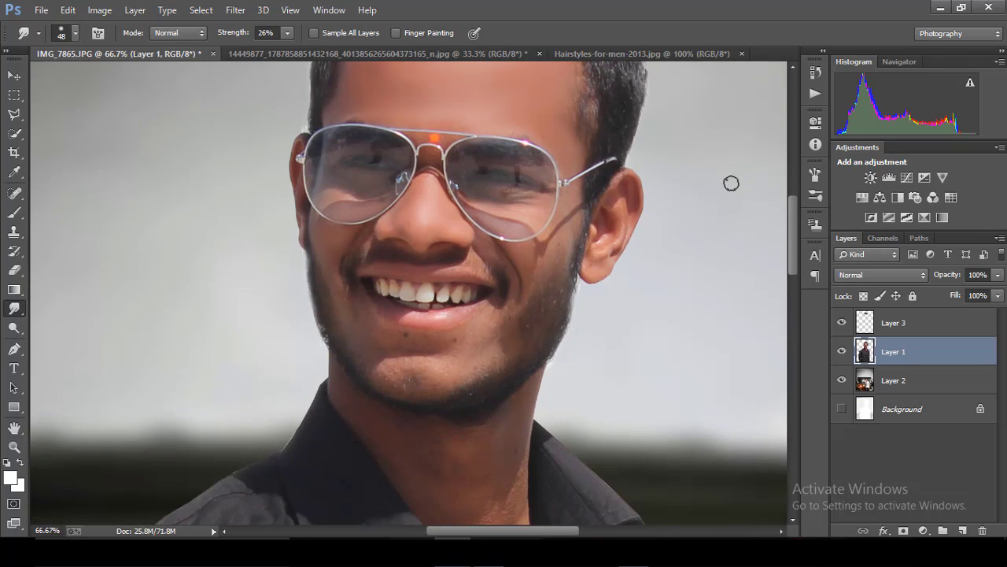
key("ctrl+plus")
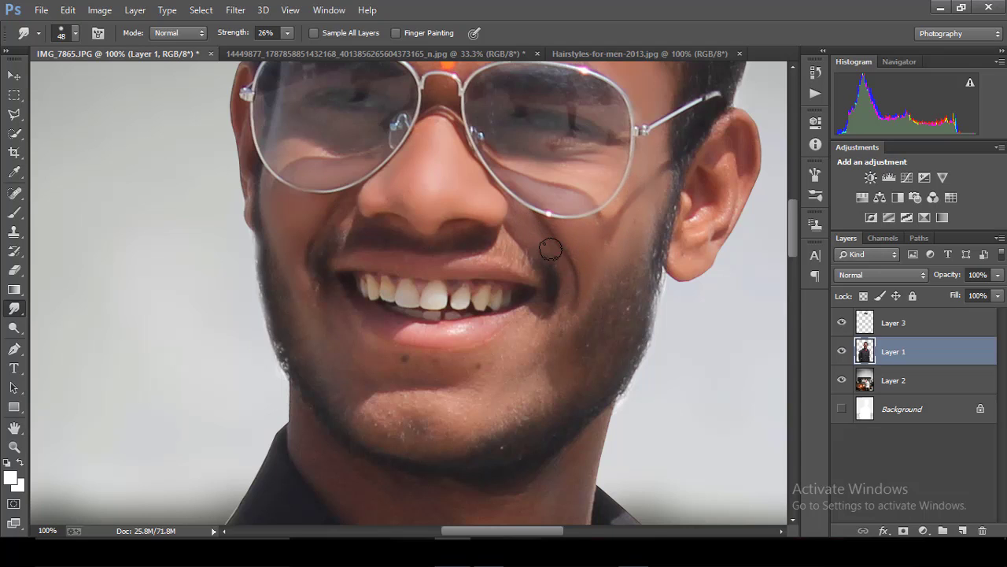
left_click_drag(385, 325, 451, 340)
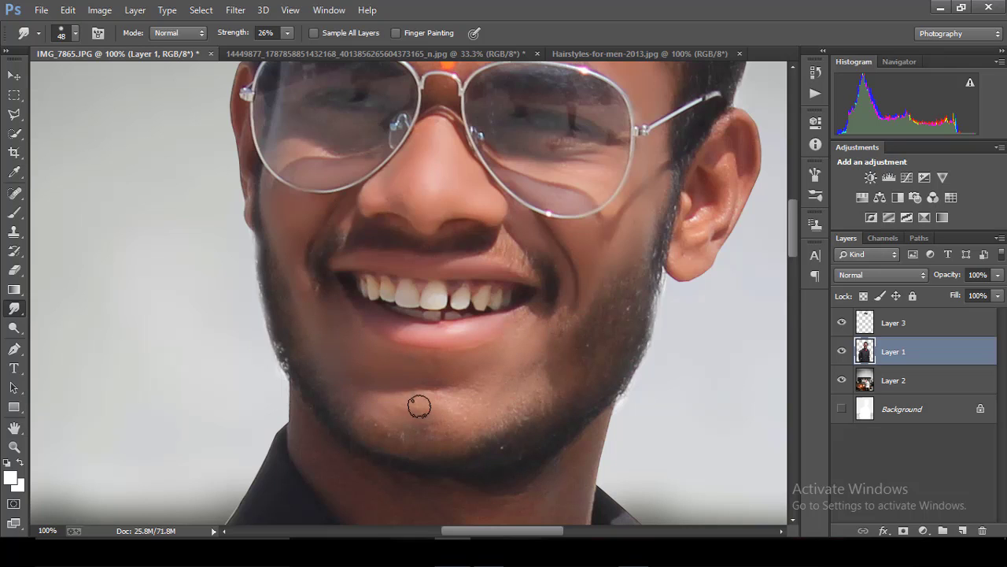
left_click_drag(419, 406, 418, 374)
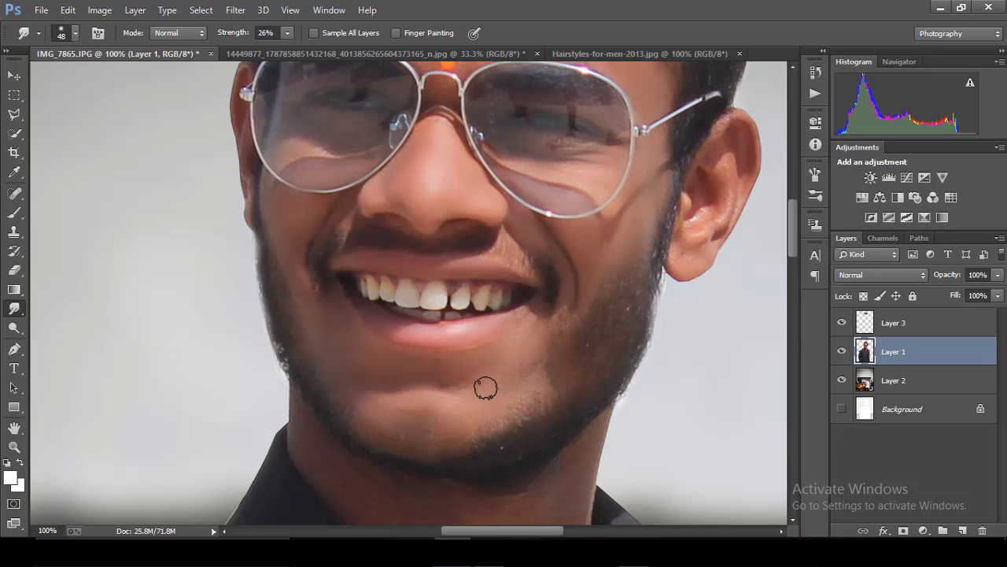
Enlarge the smudge brush to 83 px for blending the neck area.
key("ctrl+minus")
key("ctrl+minus")
key("ctrl+minus")
key("ctrl+minus")
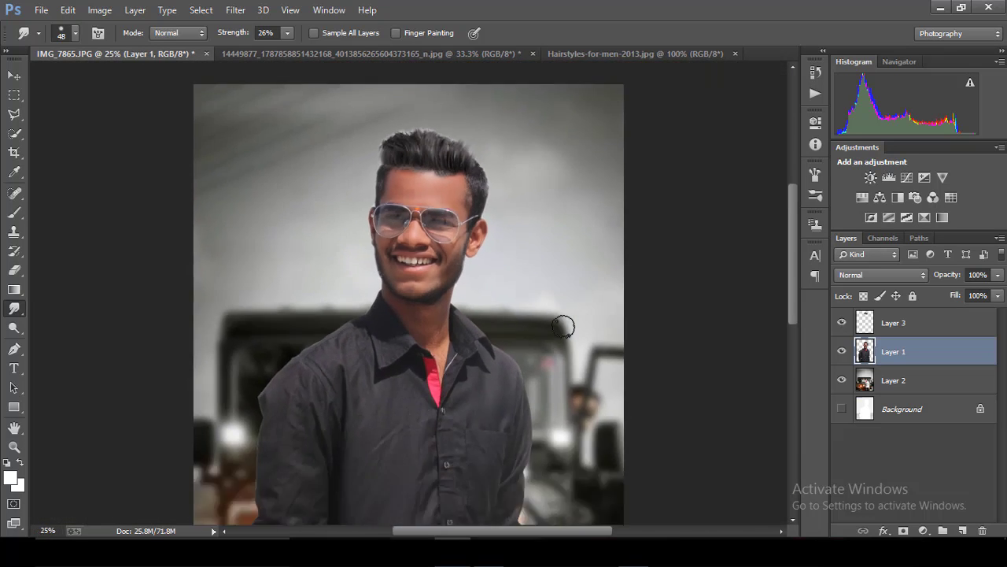
key("ctrl+minus")
key("ctrl+minus")
key("ctrl+minus")
key("ctrl+minus")
key("ctrl+plus")
key("ctrl+plus")
key("ctrl+plus")
key("ctrl+plus")
key("ctrl+plus")
key("ctrl+plus")
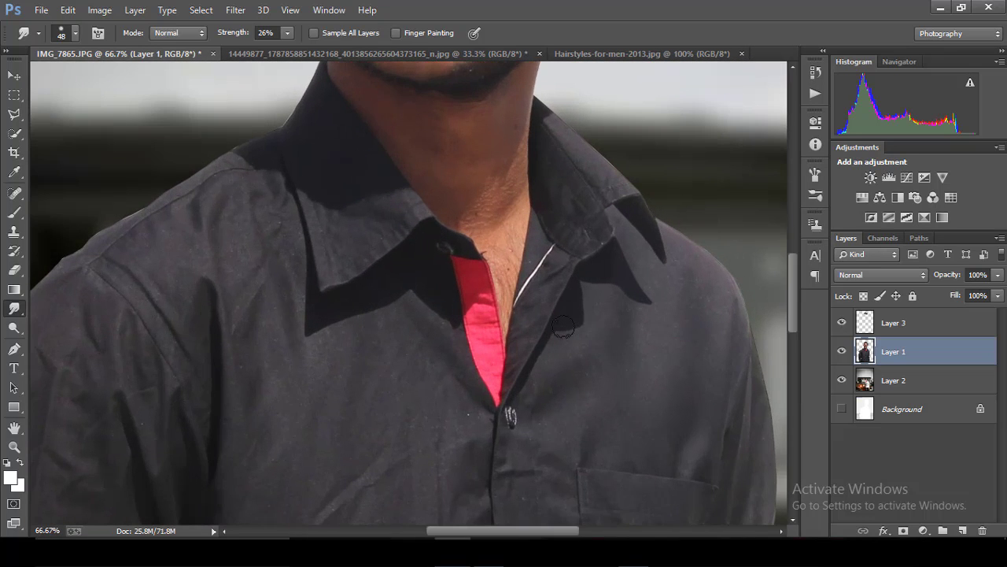
left_click(63, 33)
key("Return")
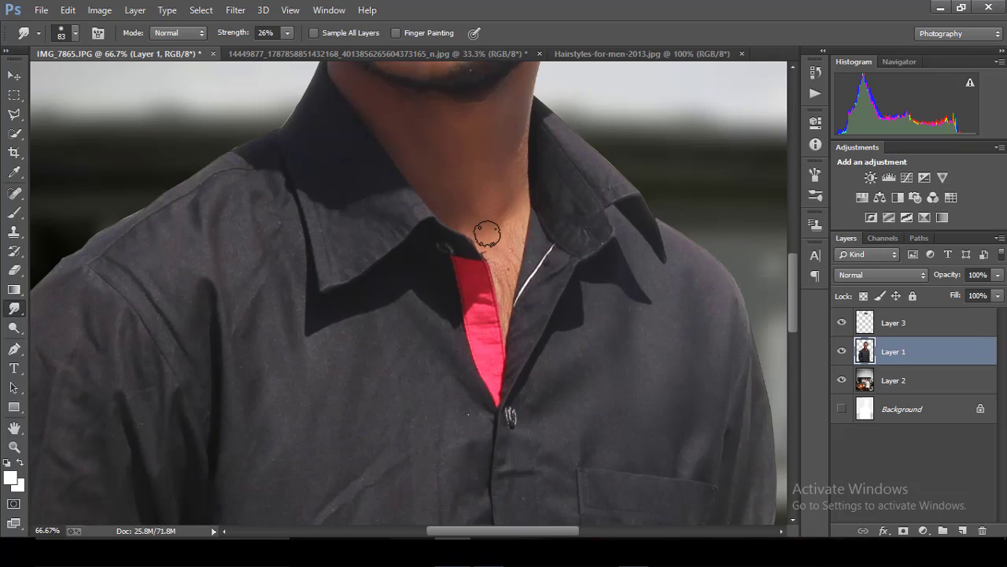
key("ctrl+minus")
key("ctrl+minus")
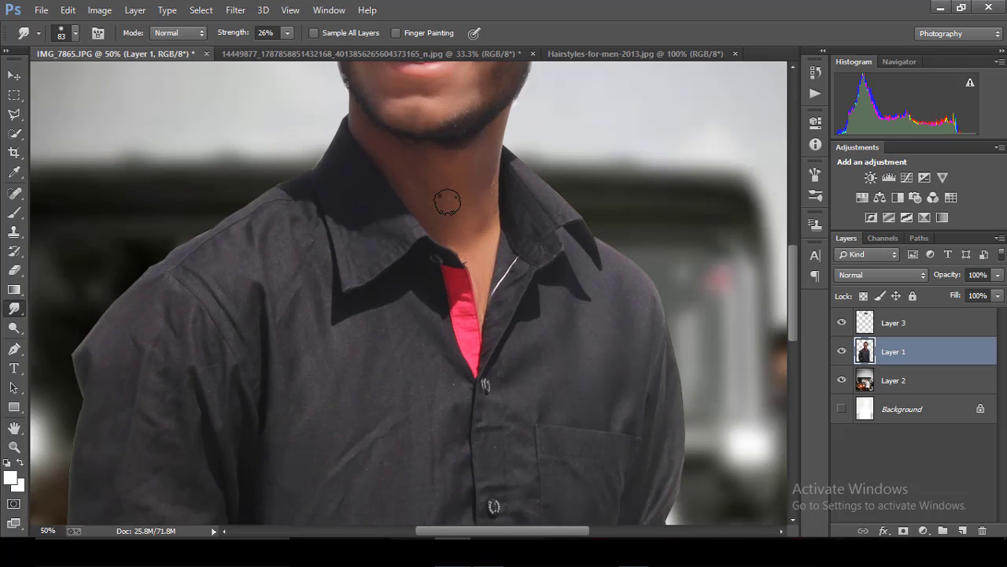
key("ctrl+minus")
key("ctrl+minus")
key("ctrl+minus")
key("ctrl+minus")
key("ctrl+minus")
key("ctrl+minus")
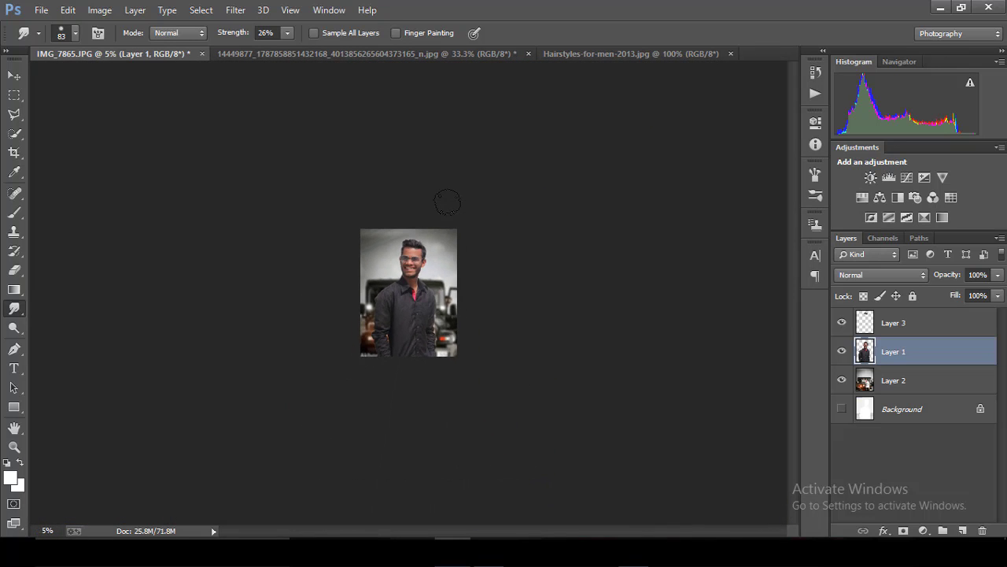
key("ctrl+plus")
key("ctrl+plus")
key("ctrl+plus")
key("ctrl+plus")
key("ctrl+minus")
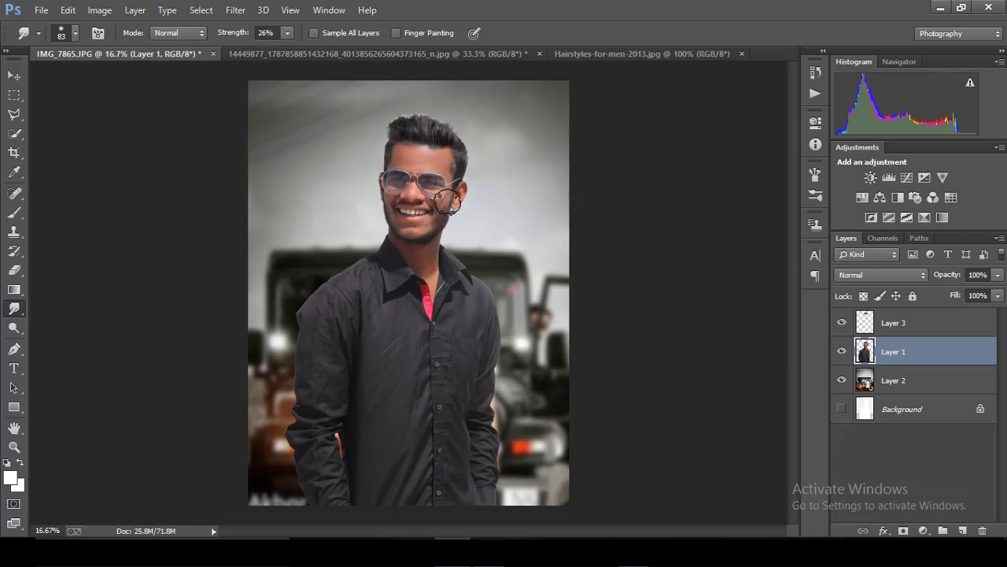
key("ctrl+minus")
key("ctrl+minus")
key("ctrl+minus")
key("ctrl+plus")
key("ctrl+plus")
Merge Layer 1 and Layer 3 into a single layer.
left_click(235, 11)
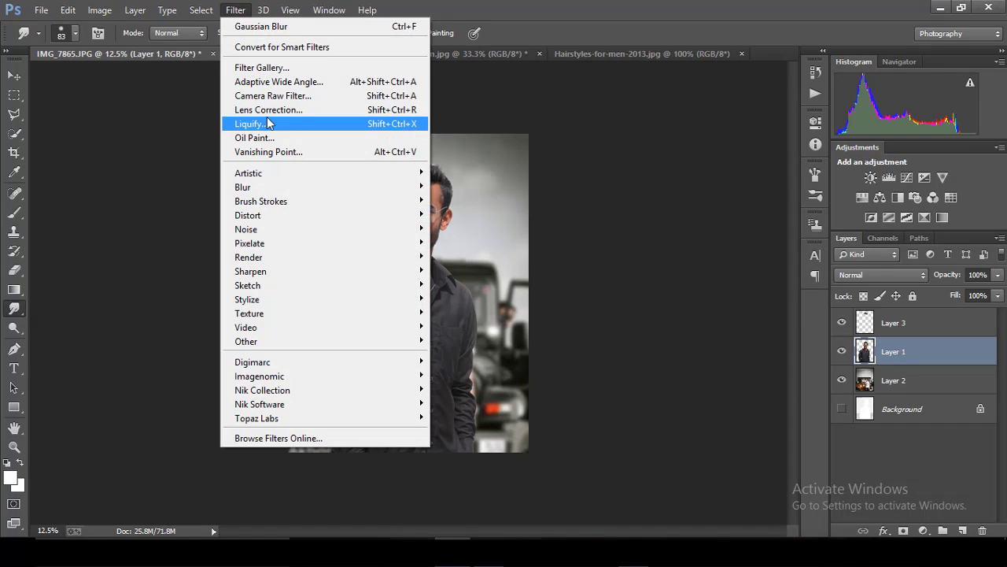
left_click(271, 98)
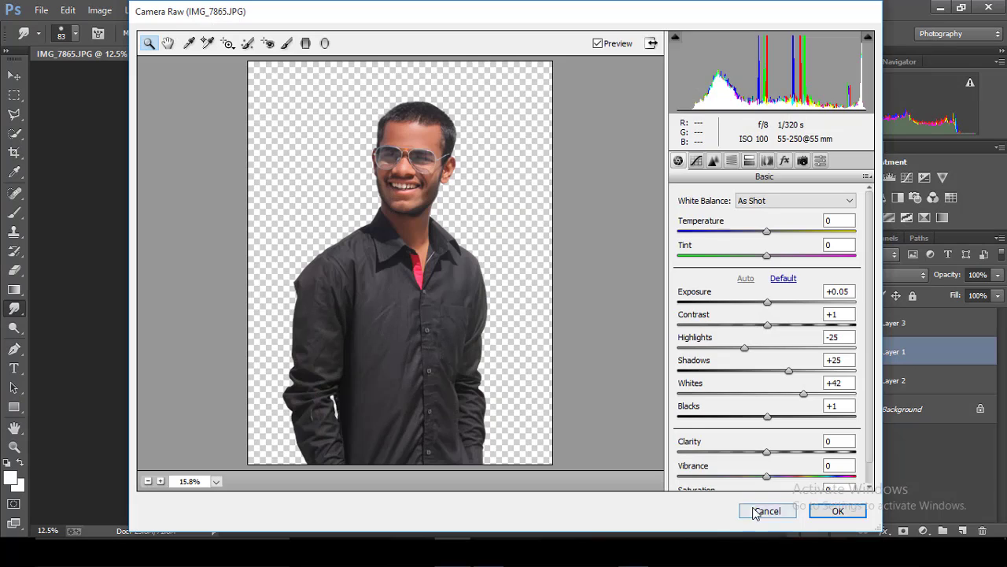
left_click(768, 511)
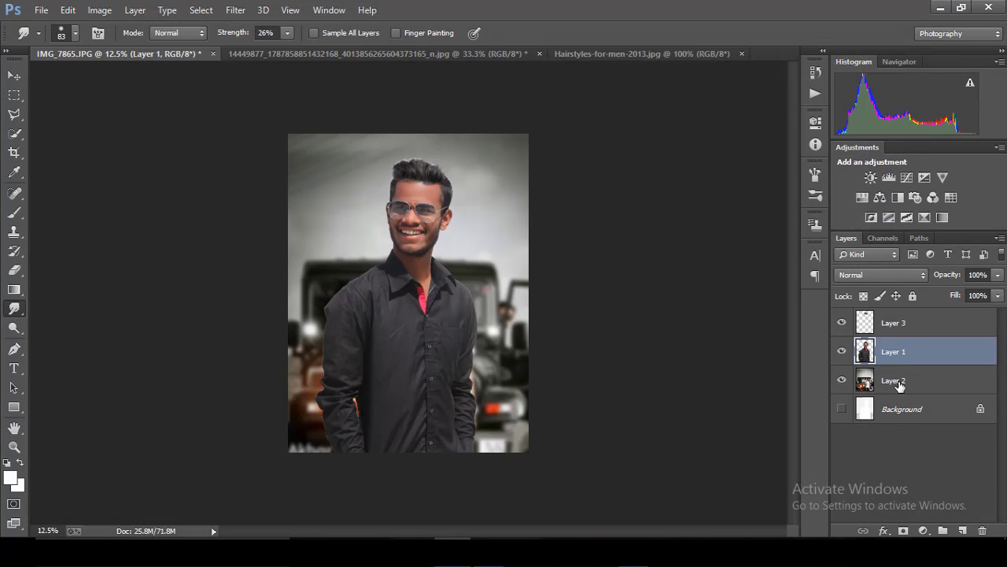
left_click(893, 323, "ctrl")
right_click(894, 324)
left_click(636, 419)
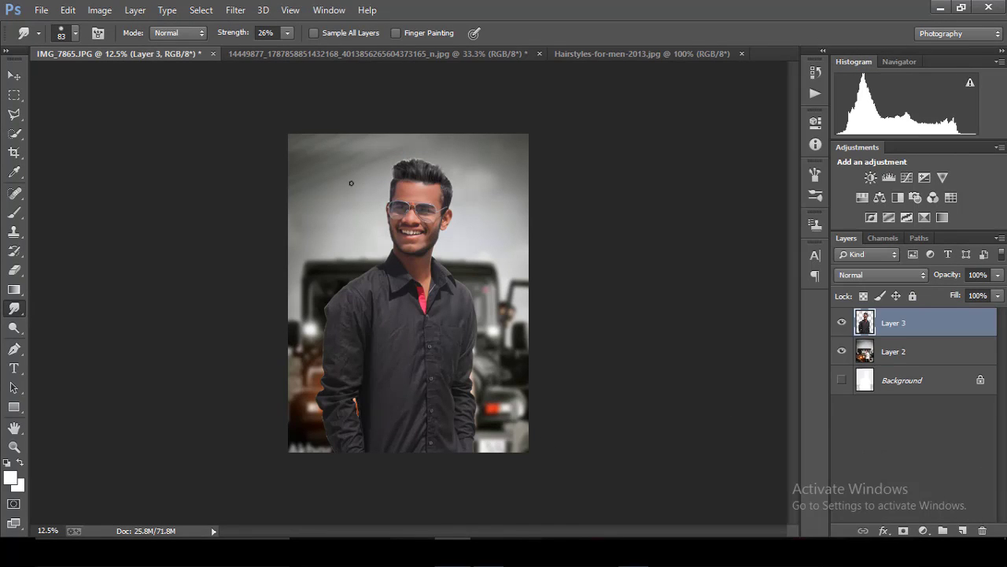
Reset the Camera Raw Filter on the merged layer and raise Clarity to +58.
left_click(230, 8)
left_click(252, 96)
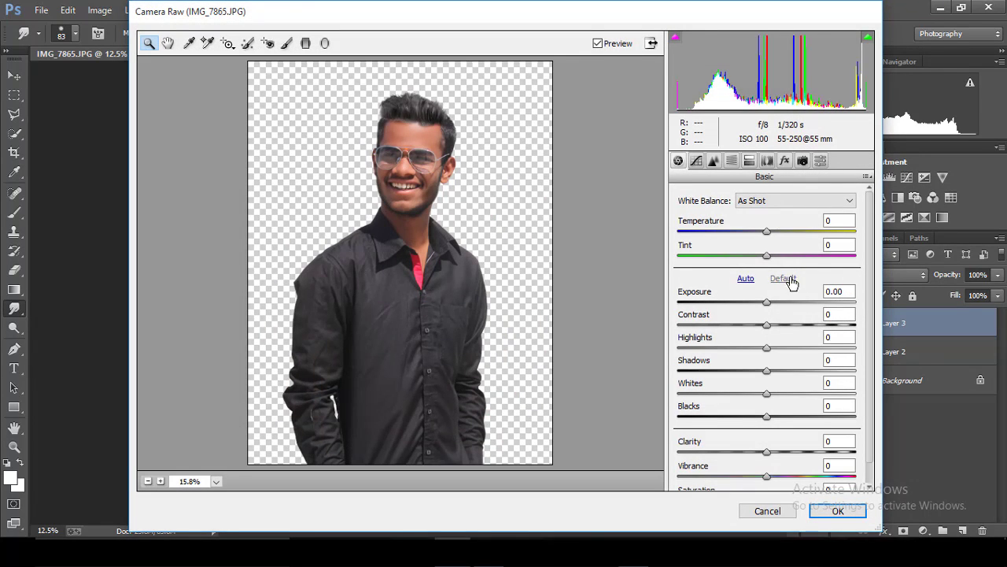
left_click(783, 278)
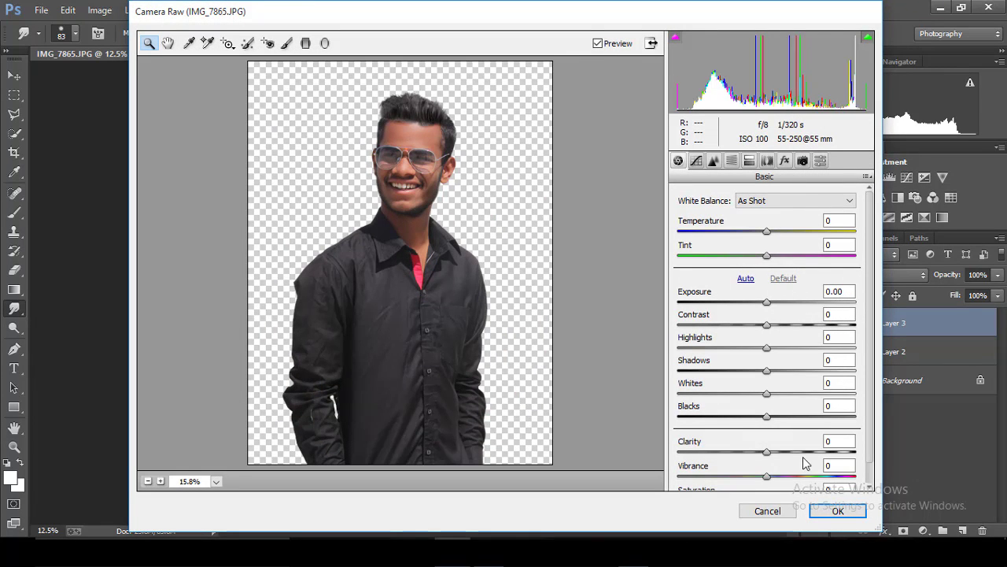
left_click(804, 452)
left_click(635, 315, "alt")
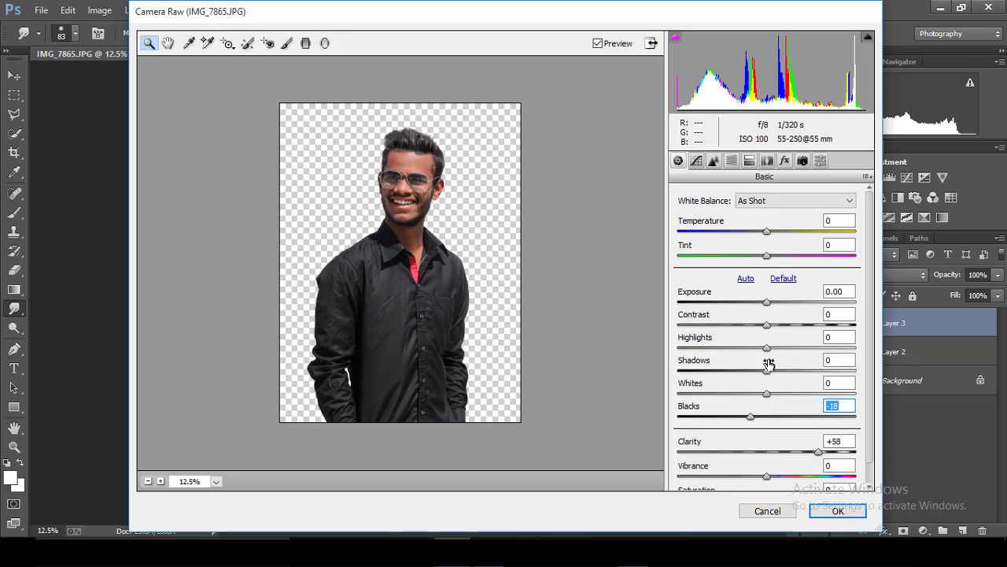
Set Shadows +82, Highlights -98 and Exposure +0.35, then apply the Camera Raw Filter.
left_click_drag(791, 377, 823, 370)
left_click(557, 241, "alt")
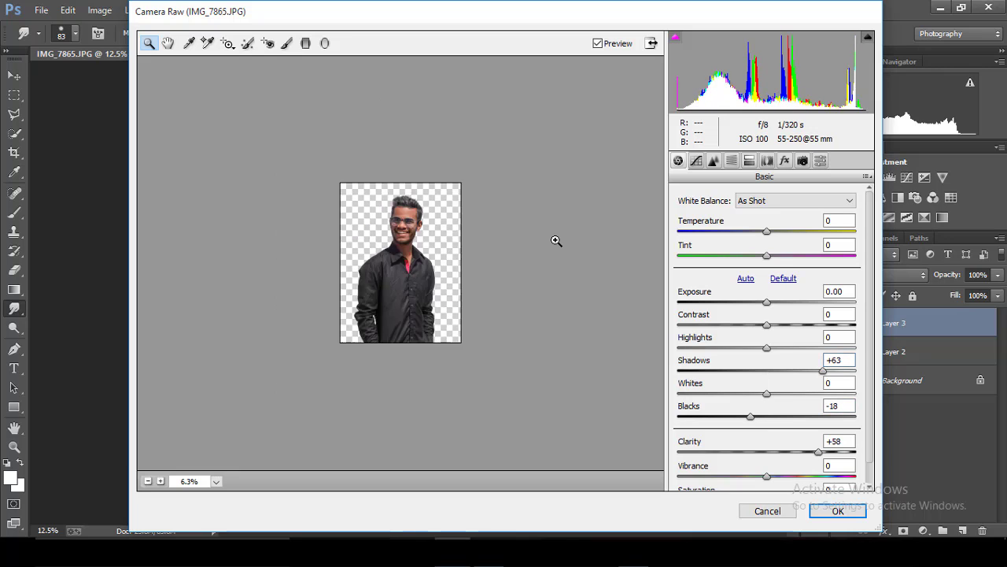
left_click(556, 240)
left_click_drag(768, 349, 682, 351)
left_click_drag(823, 371, 835, 369)
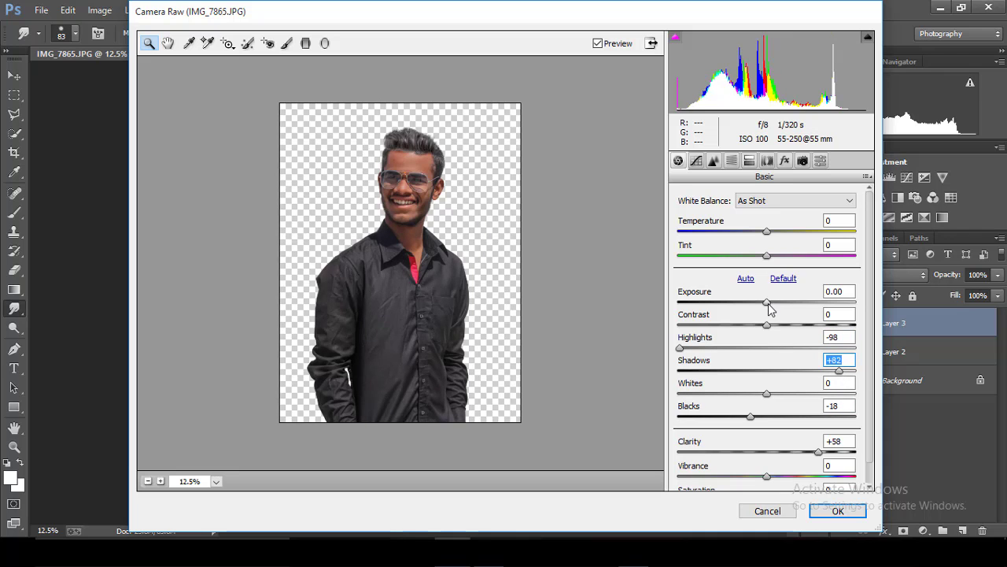
left_click_drag(767, 303, 773, 303)
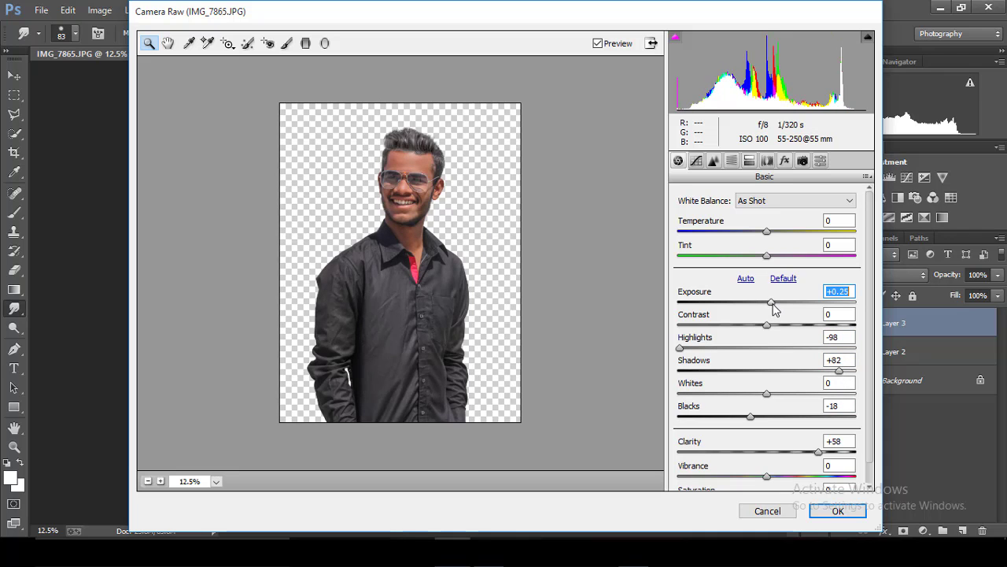
left_click(594, 249, "alt")
left_click(839, 511)
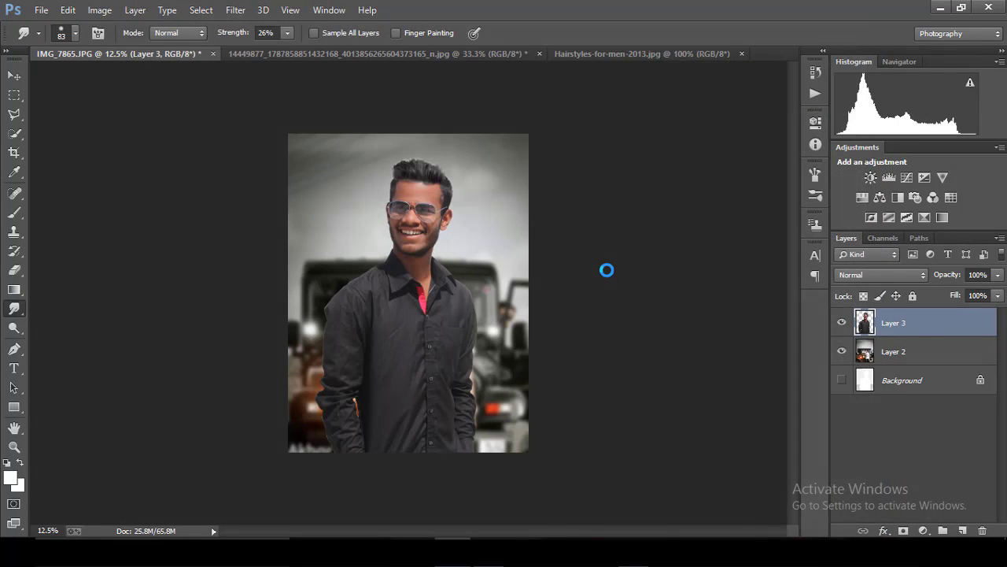
Quick-select the dark shirt from the collar down, zooming in to check its edges.
key("ctrl+minus")
key("ctrl+minus")
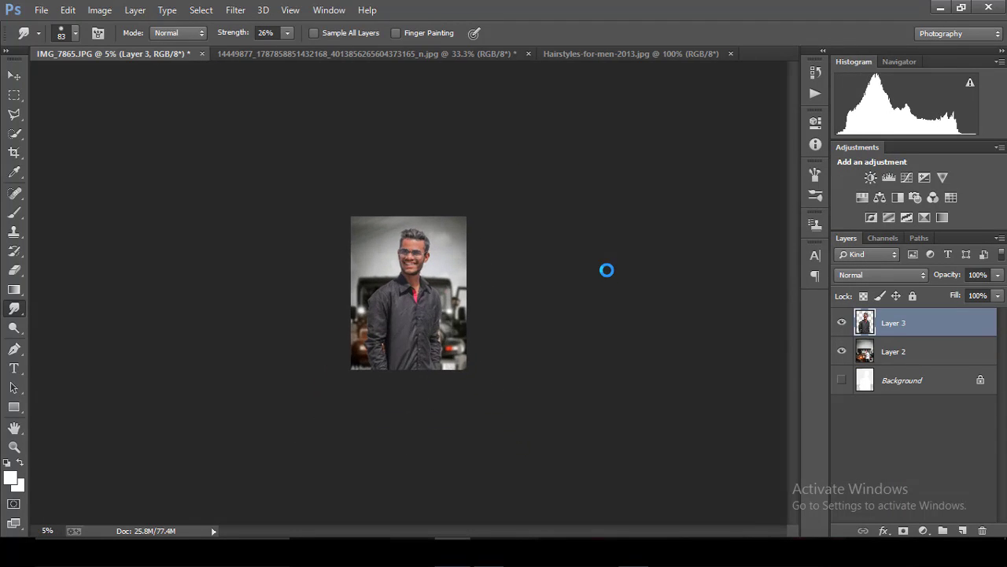
key("ctrl+plus")
key("ctrl+plus")
key("ctrl+plus")
key("ctrl+minus")
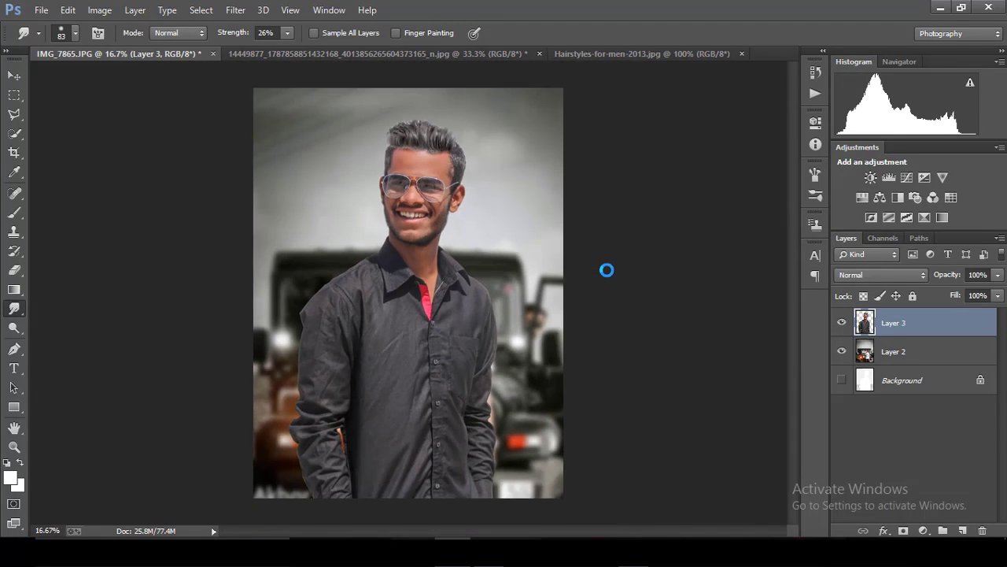
key("ctrl+minus")
key("ctrl+minus")
key("ctrl+minus")
key("ctrl+plus")
key("ctrl+plus")
key("ctrl+plus")
key("ctrl+plus")
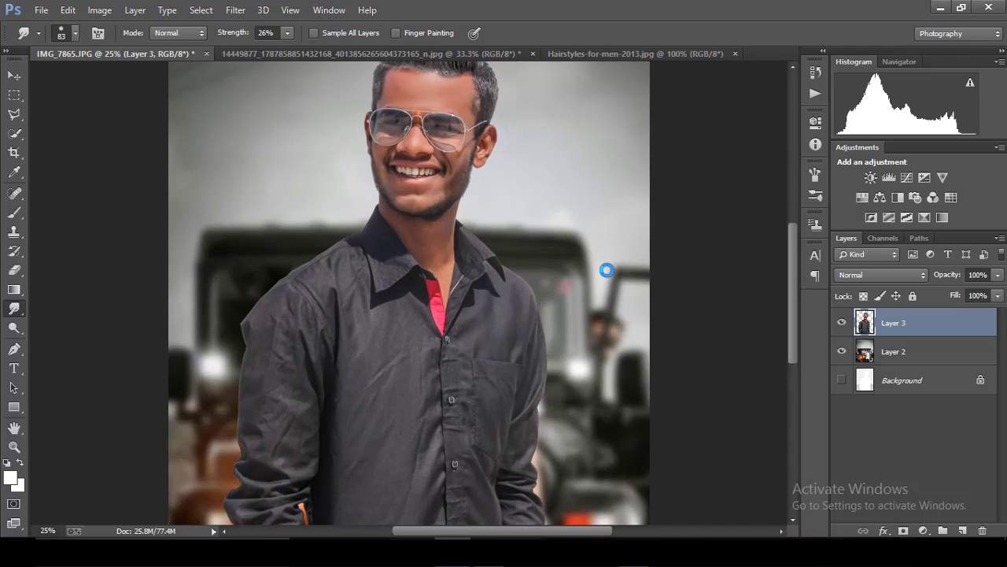
key("ctrl+minus")
left_click(14, 132)
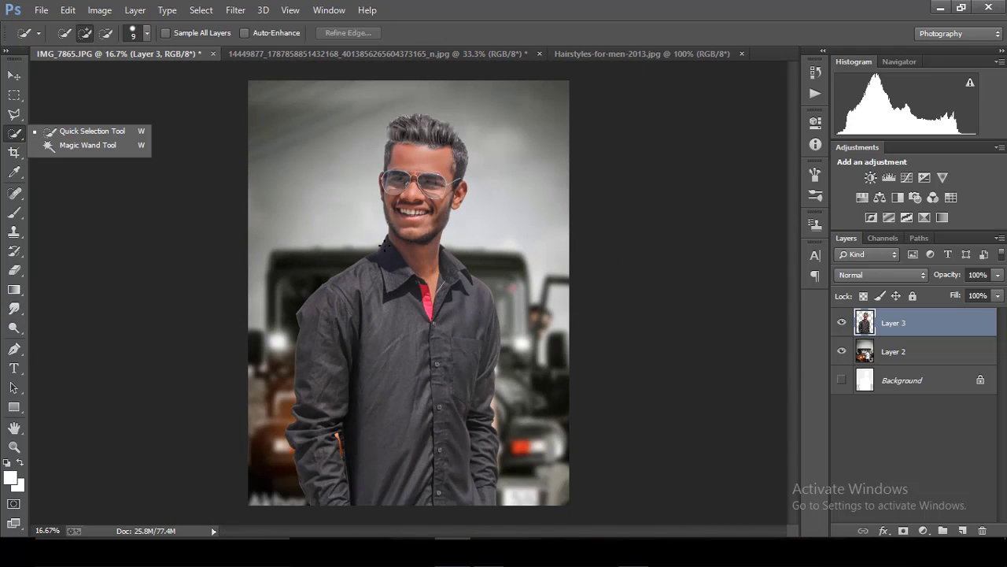
key("ctrl+minus")
left_click_drag(358, 321, 478, 475)
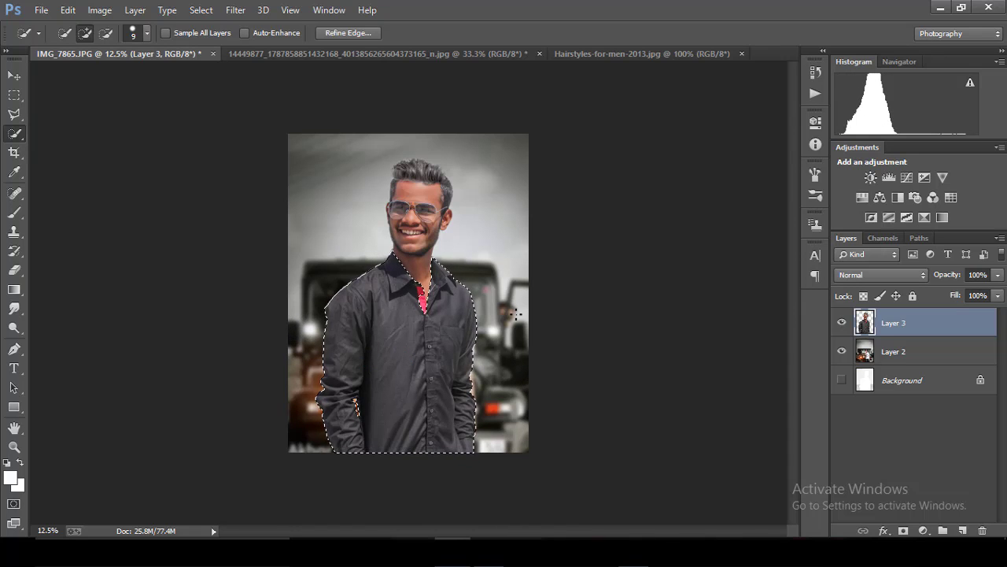
key("ctrl+plus")
key("ctrl+plus")
key("ctrl+plus")
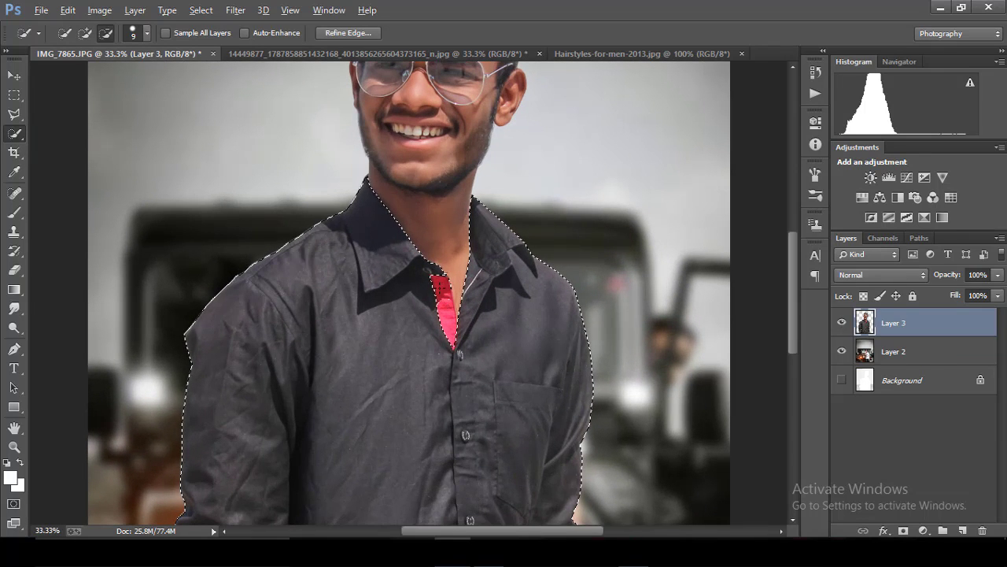
key("ctrl+minus")
key("ctrl+minus")
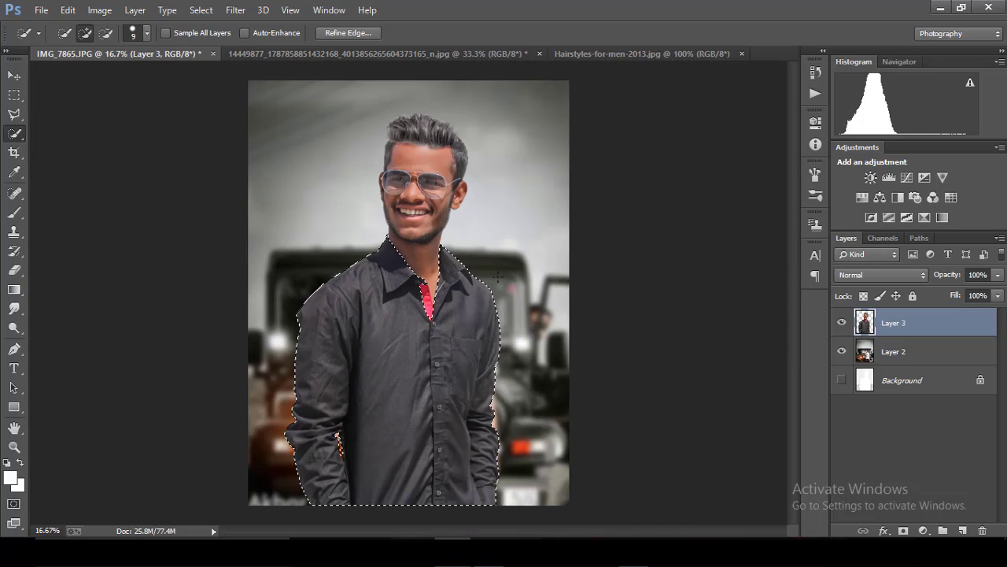
Colorize the selected shirt in Hue/Saturation at Hue 311, Saturation 36.
left_click(98, 9)
mouse_move(121, 47)
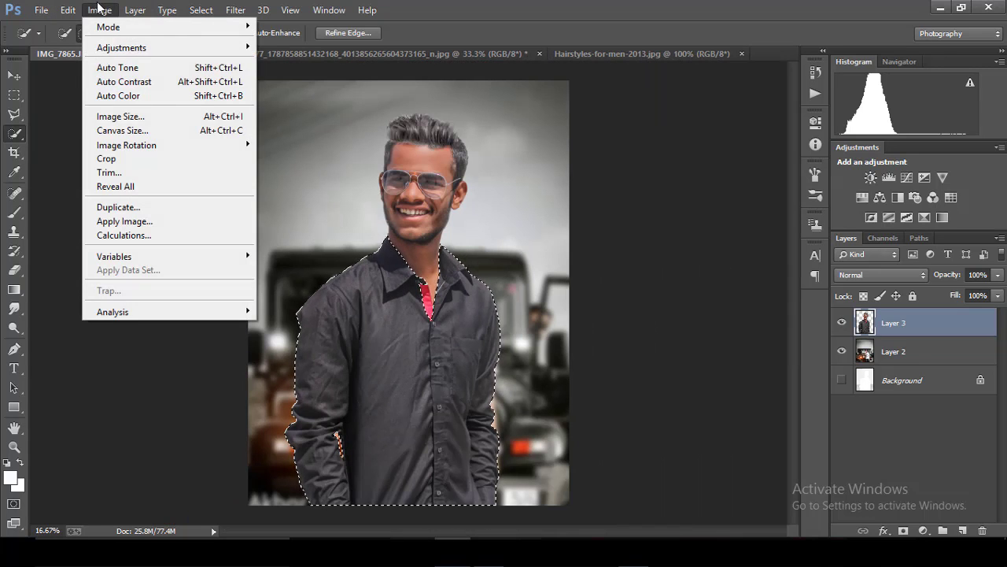
left_click(307, 123)
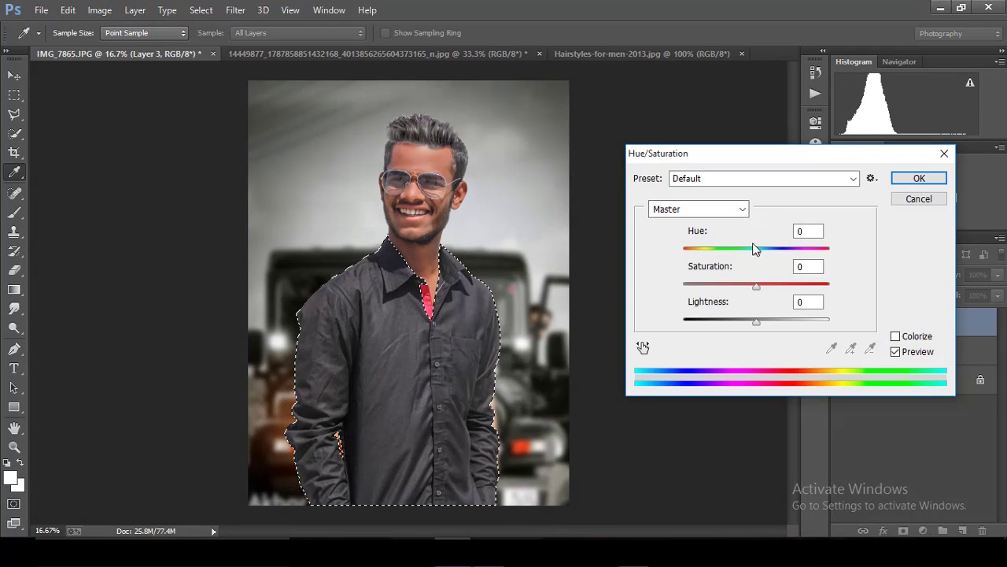
left_click_drag(756, 251, 670, 254)
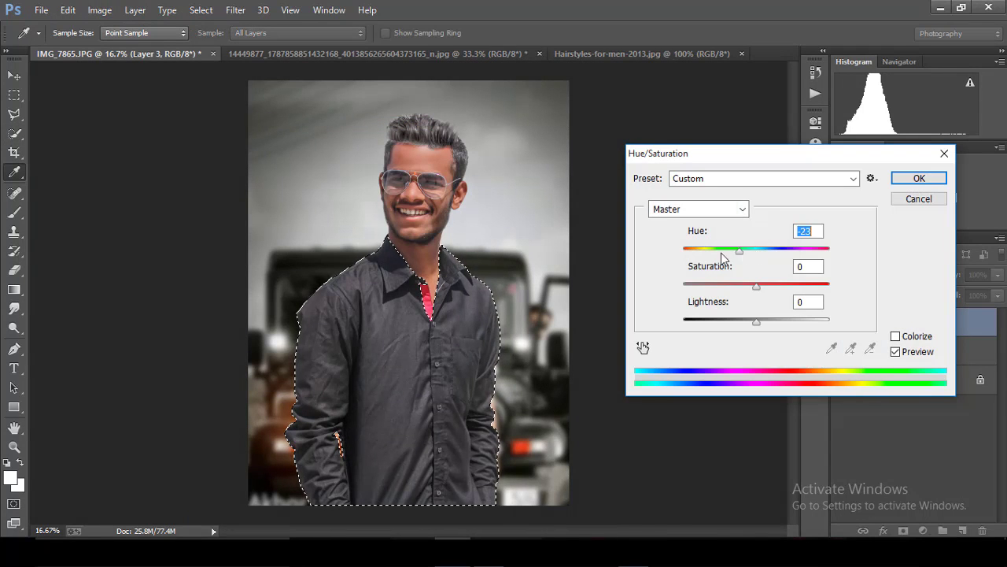
left_click(895, 336)
left_click(780, 288)
key("ctrl+minus")
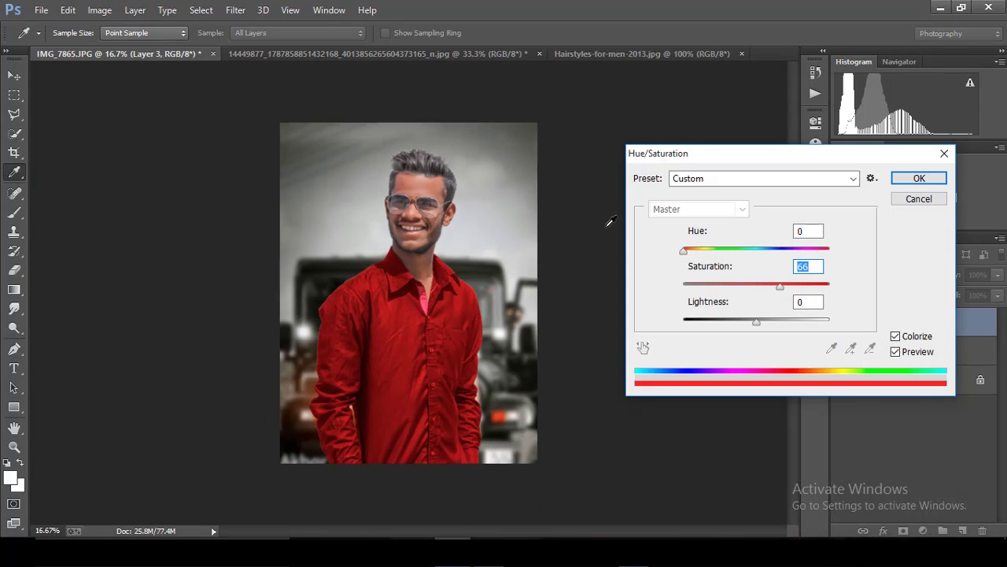
mouse_move(683, 250)
left_mouse_down()
mouse_move(813, 251)
mouse_move(803, 251)
left_mouse_up()
left_click_drag(780, 286, 741, 298)
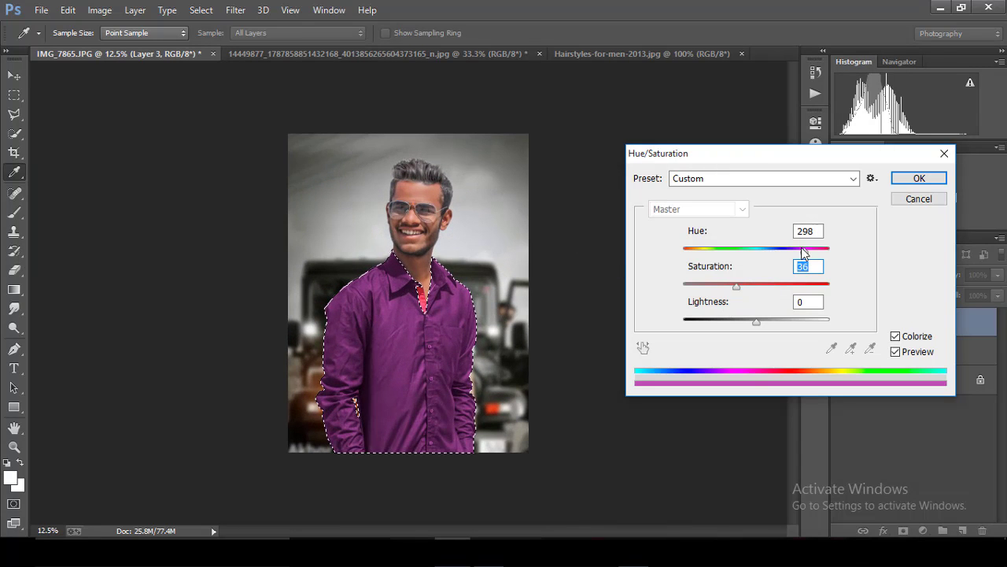
mouse_move(803, 252)
left_mouse_down()
mouse_move(771, 256)
mouse_move(846, 257)
mouse_move(761, 272)
mouse_move(808, 259)
left_mouse_up()
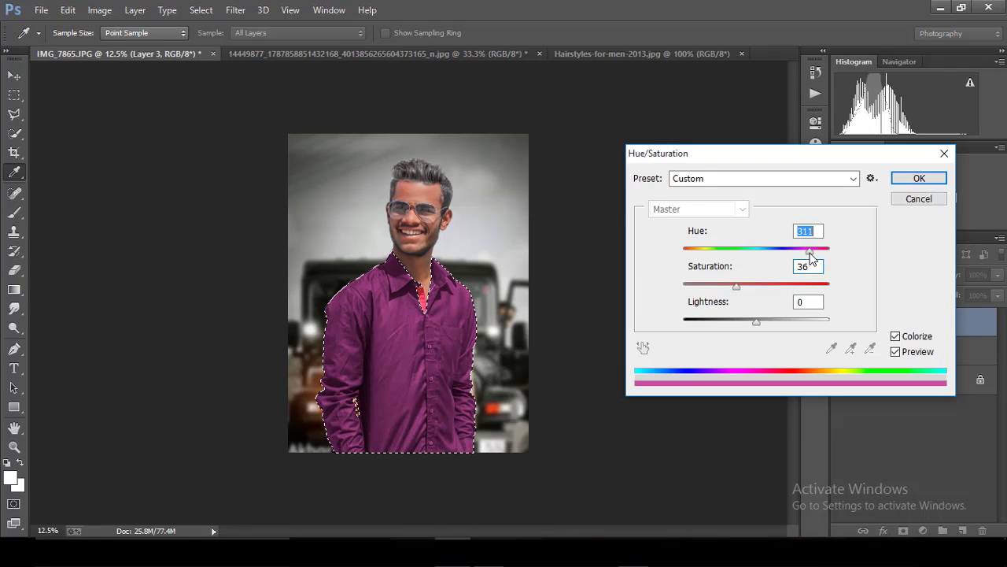
left_click(919, 178)
Deselect the shirt and zoom around to inspect the purple result.
key("ctrl+d")
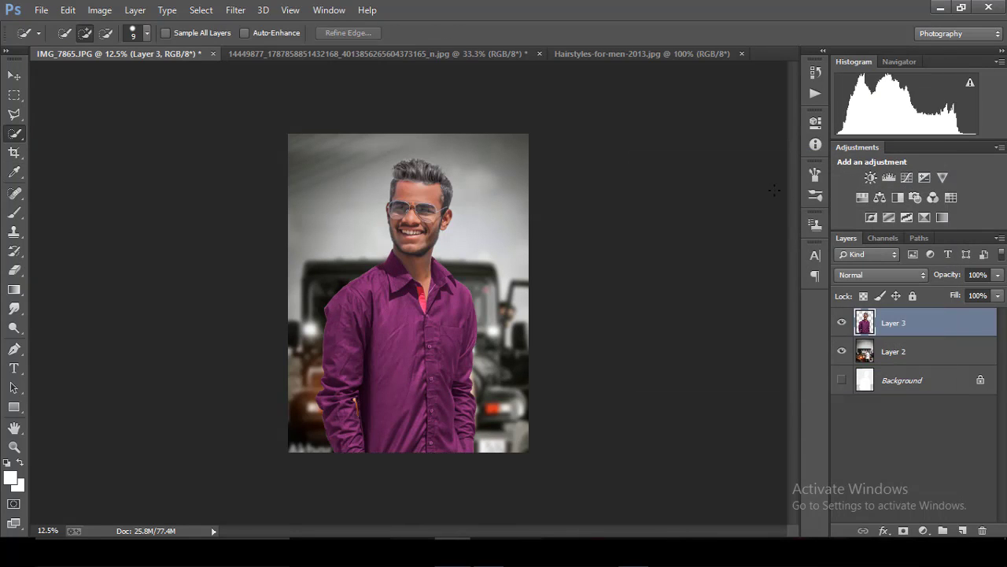
key("ctrl+minus")
key("ctrl+minus")
key("ctrl+minus")
key("ctrl+plus")
key("ctrl+plus")
key("ctrl+plus")
key("ctrl+plus")
key("ctrl+plus")
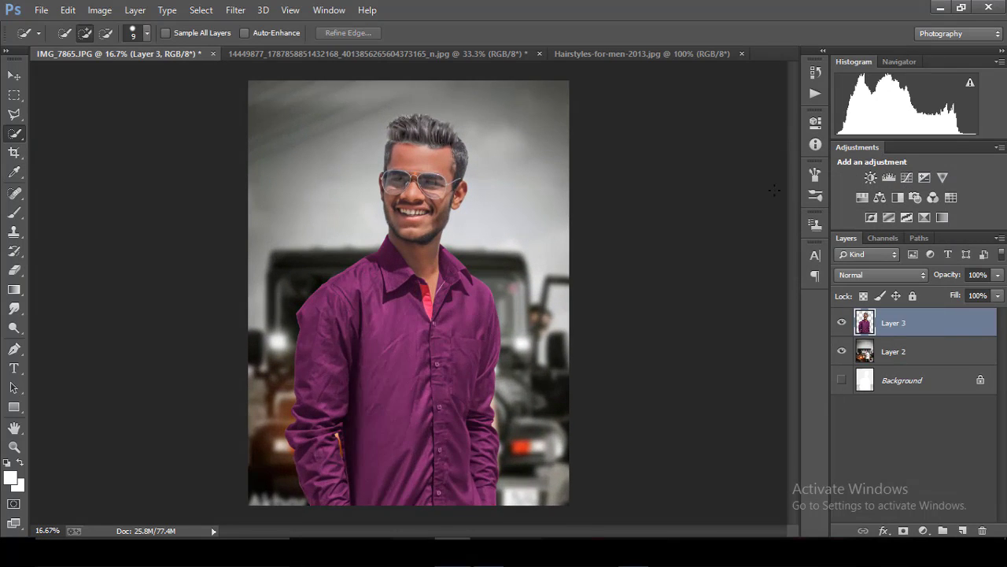
key("ctrl+plus")
key("ctrl+minus")
key("ctrl+minus")
key("ctrl+minus")
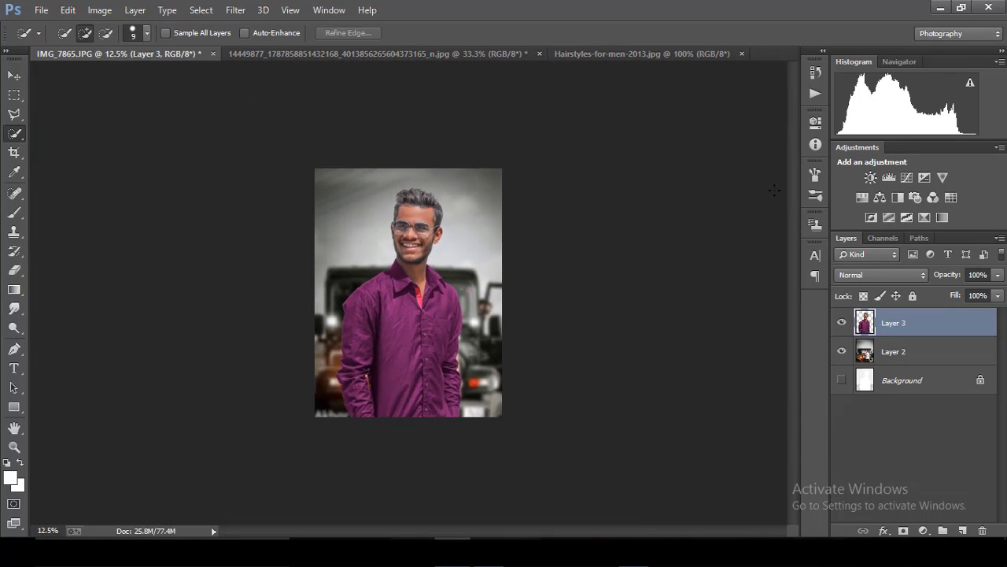
key("ctrl+minus")
key("ctrl+plus")
key("ctrl+plus")
key("ctrl+plus")
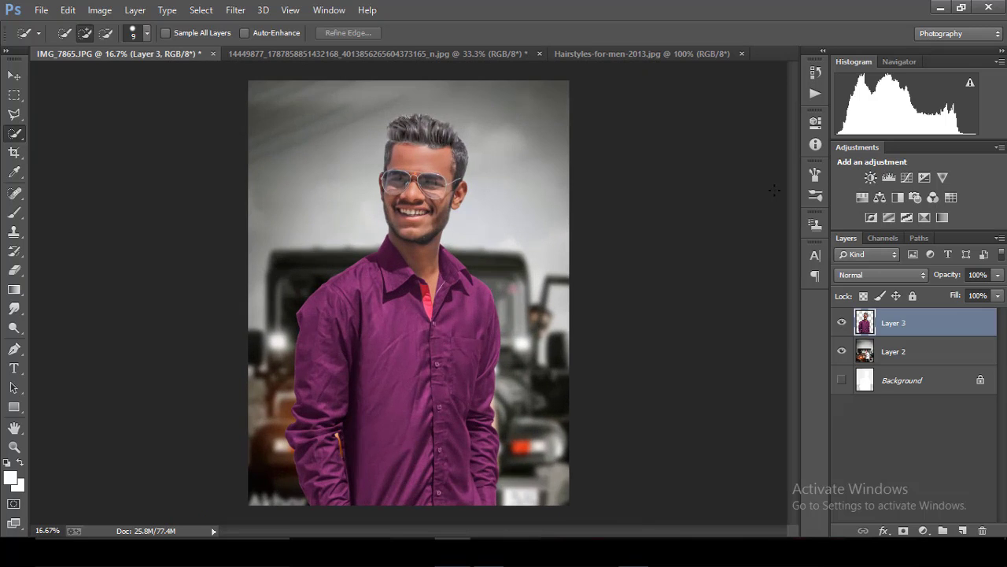
Reselect the shirt and colorize it in Hue/Saturation, trying teal and purple tints.
key("ctrl+shift+d")
left_click(99, 9)
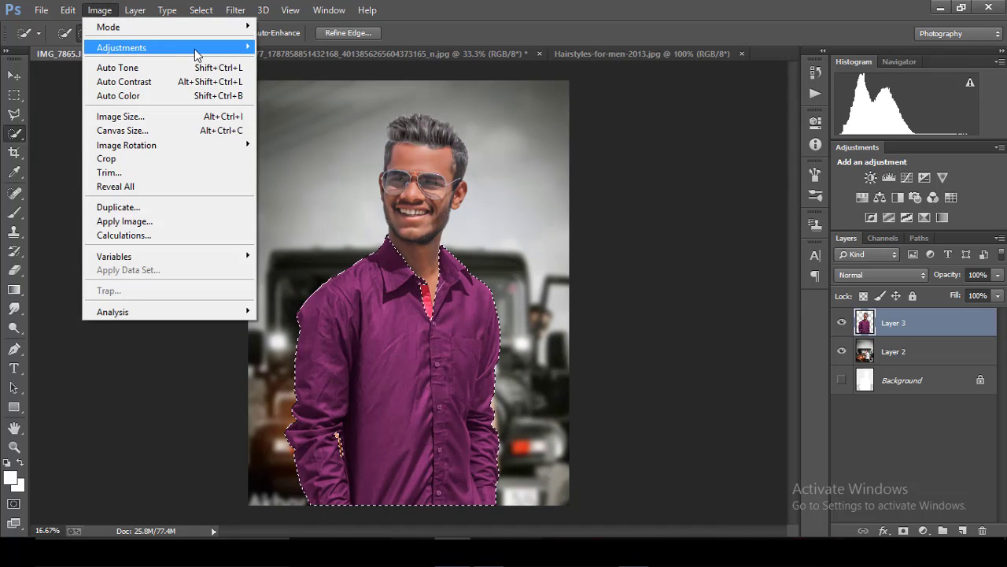
left_click(326, 126)
left_click(895, 336)
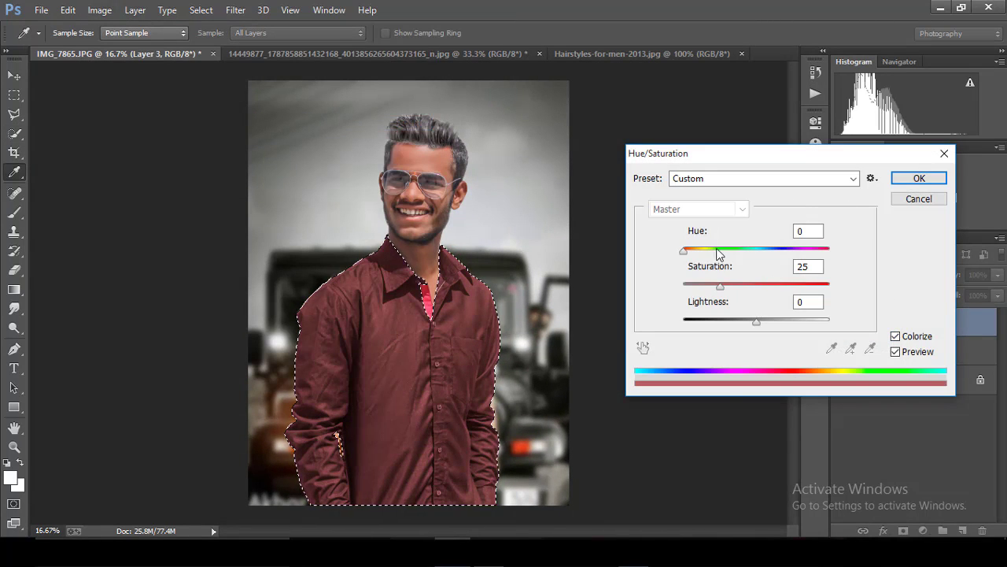
left_click_drag(685, 250, 759, 251)
left_click_drag(720, 286, 744, 288)
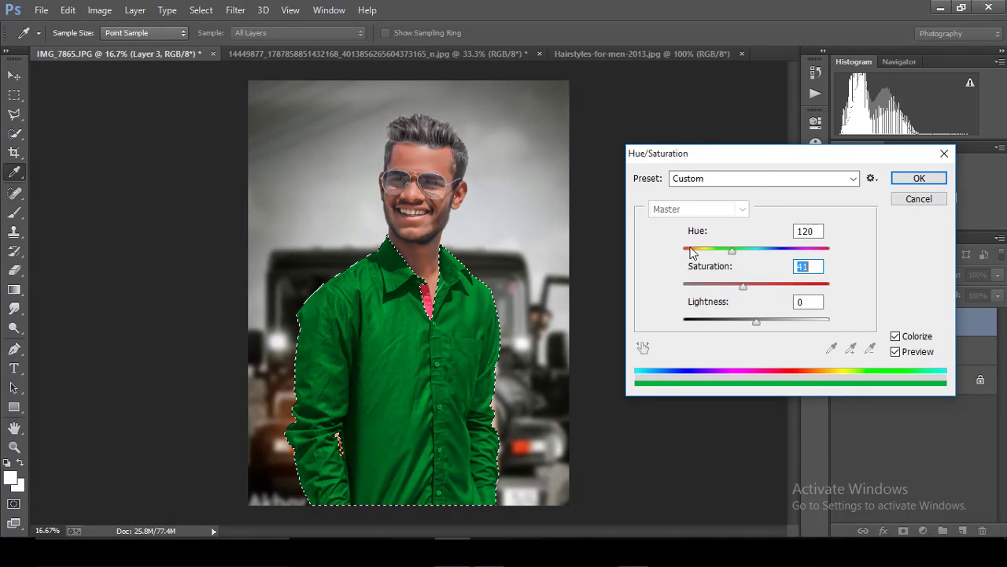
mouse_move(731, 251)
left_mouse_down()
mouse_move(825, 254)
mouse_move(661, 263)
mouse_move(728, 249)
left_mouse_up()
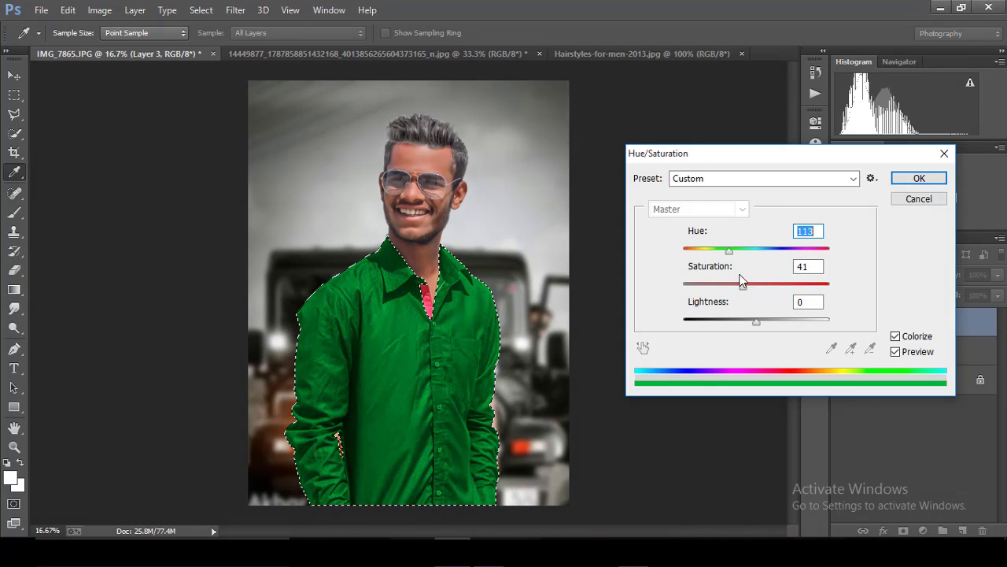
mouse_move(743, 286)
left_mouse_down()
mouse_move(713, 288)
mouse_move(724, 286)
left_mouse_up()
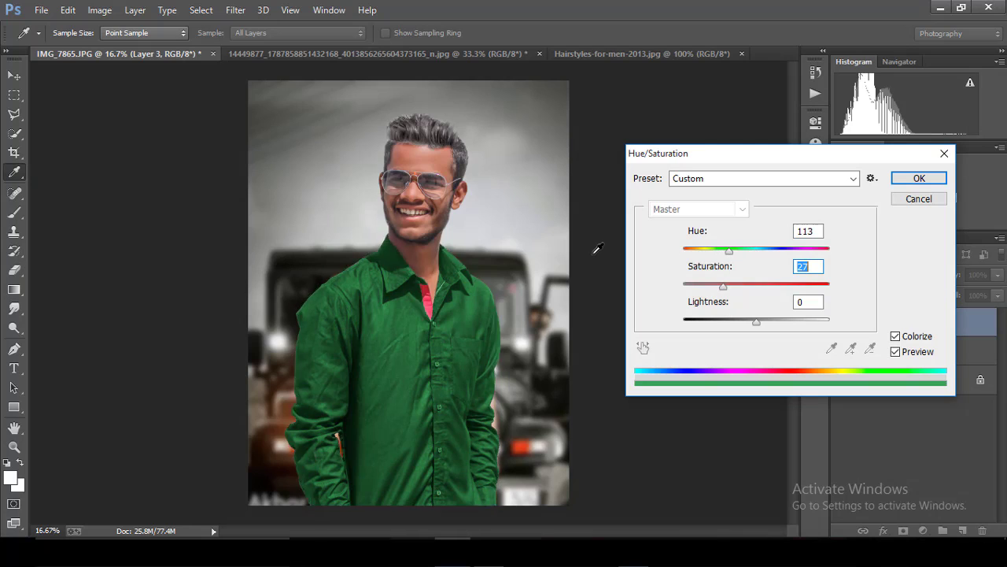
key("ctrl+minus")
key("ctrl+minus")
key("ctrl+minus")
key("ctrl+plus")
key("ctrl+plus")
key("ctrl+plus")
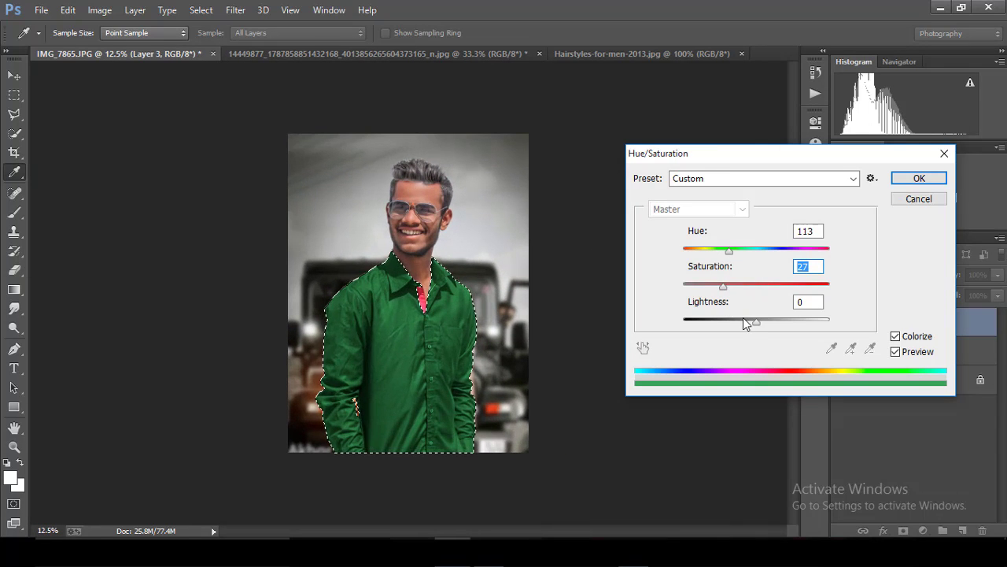
Settle on Hue 167, Saturation 42, Lightness -11 for the shirt, apply, and deselect.
left_click(743, 318)
mouse_move(729, 249)
left_mouse_down()
mouse_move(697, 249)
mouse_move(771, 248)
mouse_move(683, 250)
left_mouse_up()
left_click_drag(724, 285, 740, 288)
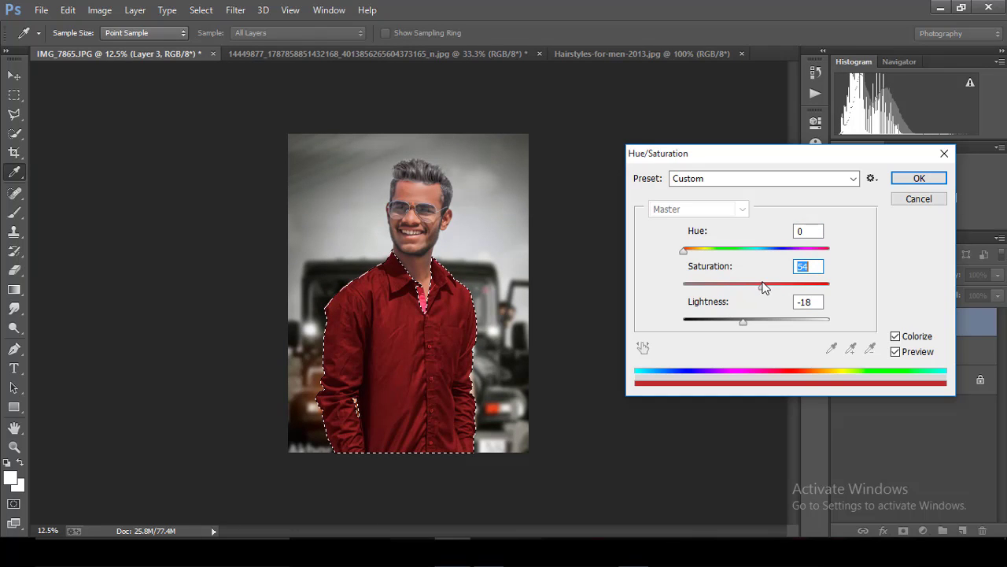
left_click_drag(685, 250, 751, 251)
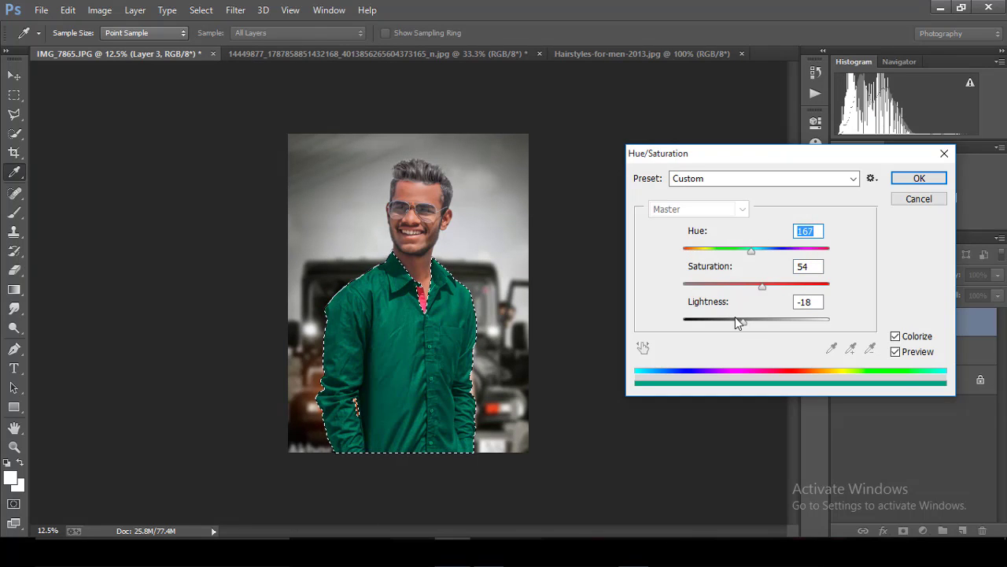
left_click_drag(736, 316, 726, 319)
left_click_drag(762, 285, 745, 285)
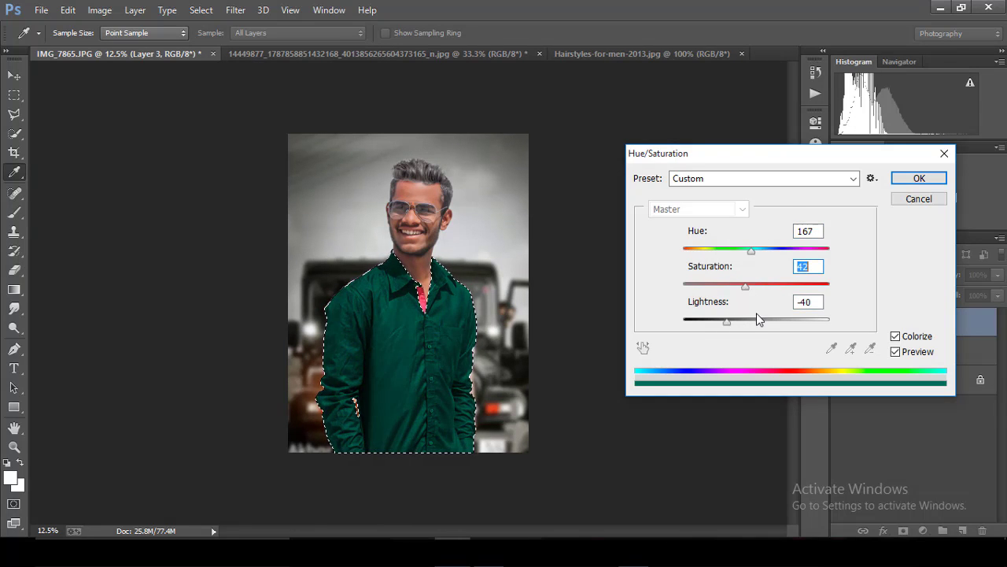
left_click_drag(726, 320, 750, 324)
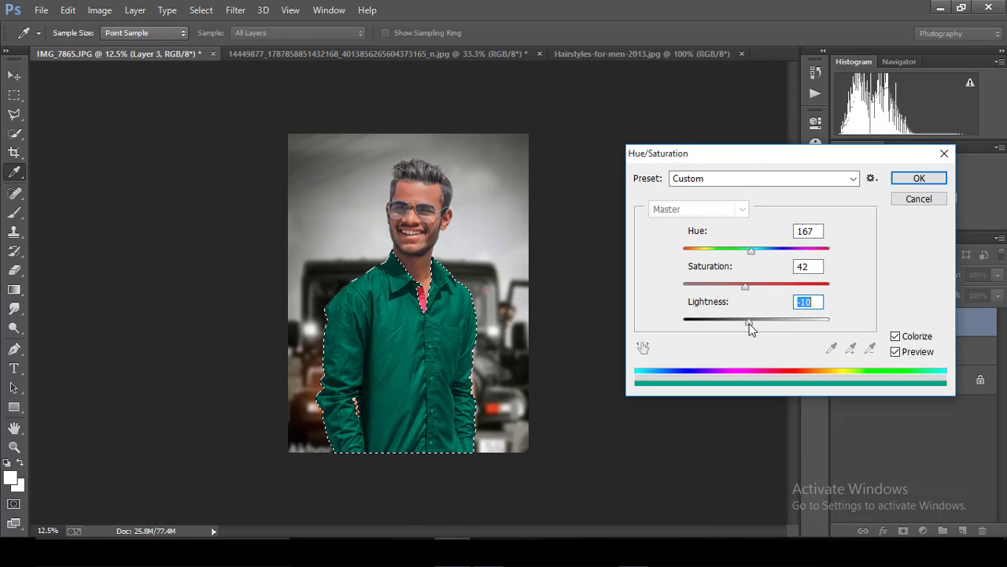
left_click(919, 178)
key("w")
key("ctrl+d")
key("ctrl+minus")
key("ctrl+minus")
key("ctrl+minus")
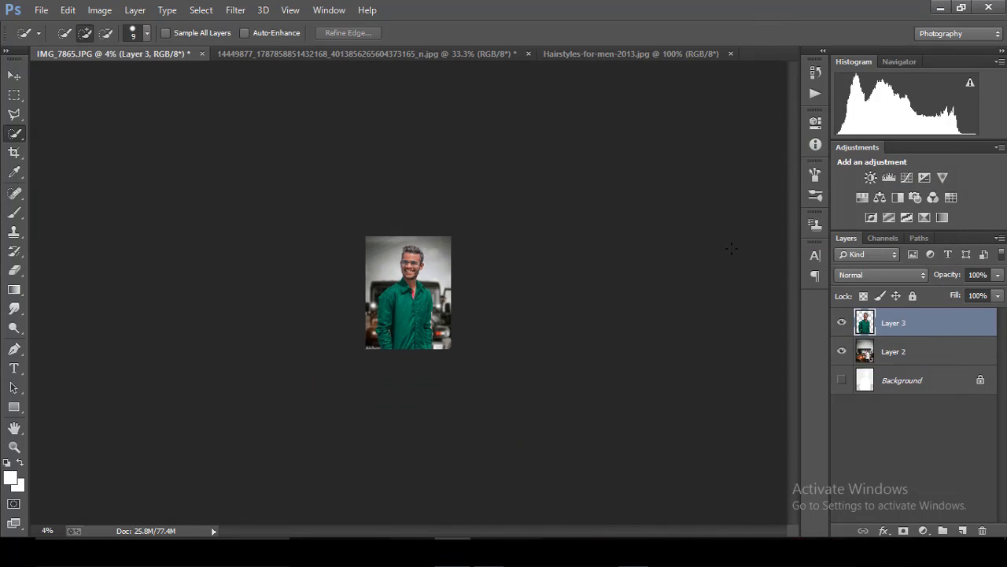
Add a new empty layer above Layer 2, the background layer.
key("ctrl+plus")
key("ctrl+plus")
key("ctrl+plus")
key("ctrl+plus")
key("ctrl+plus")
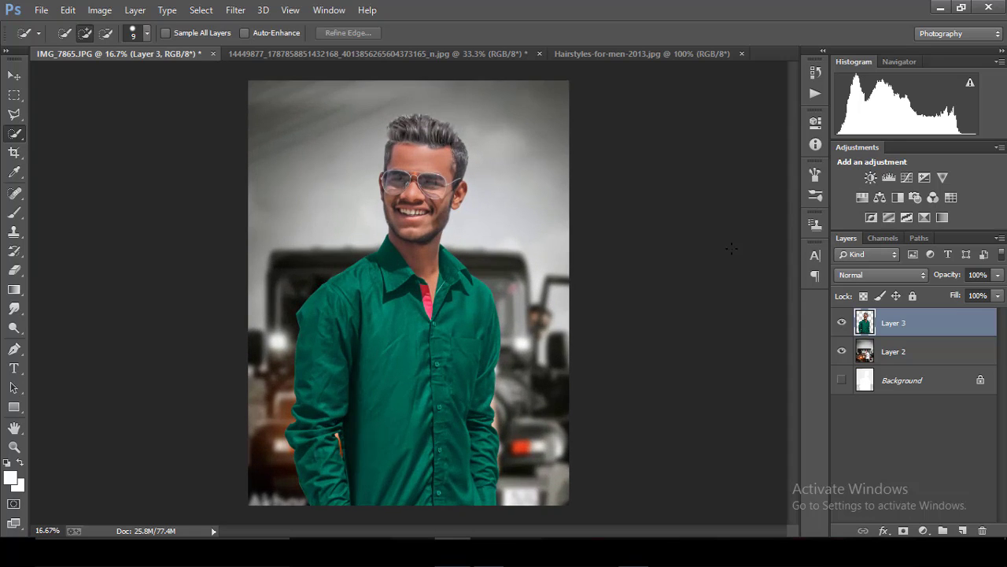
key("ctrl+plus")
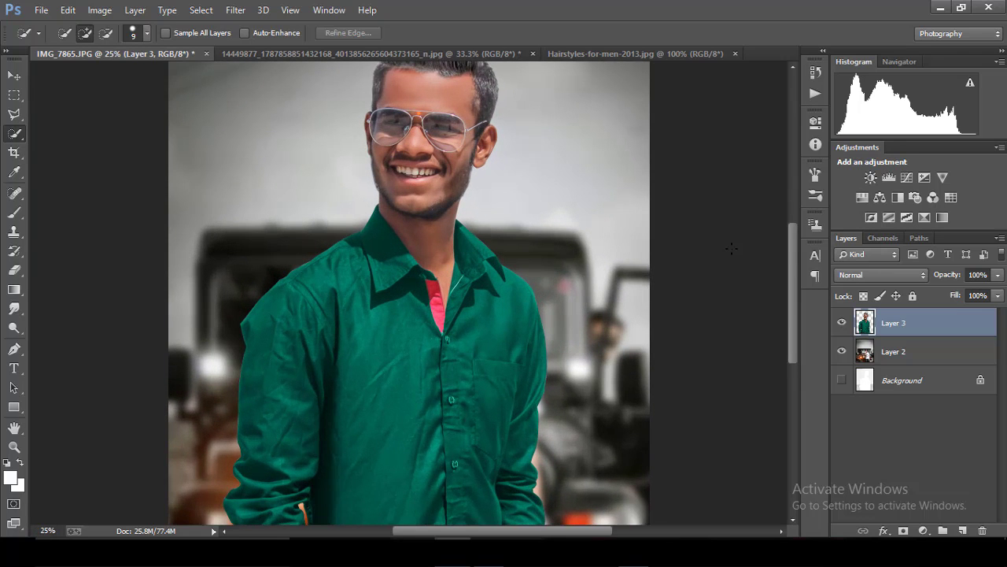
key("ctrl+minus")
key("ctrl+minus")
key("ctrl+minus")
key("ctrl+minus")
key("ctrl+minus")
key("ctrl+plus")
key("ctrl+plus")
key("ctrl+plus")
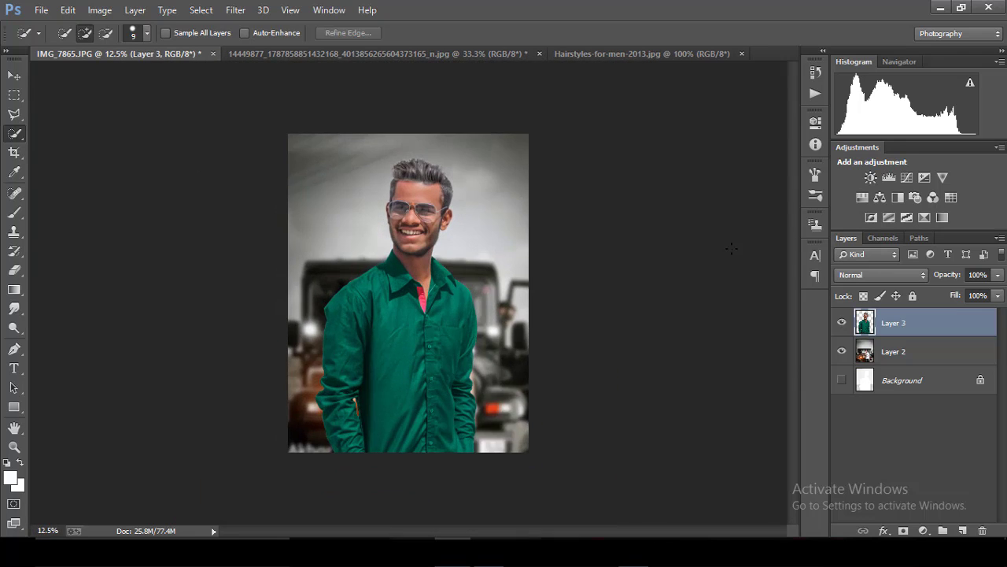
left_click(916, 355)
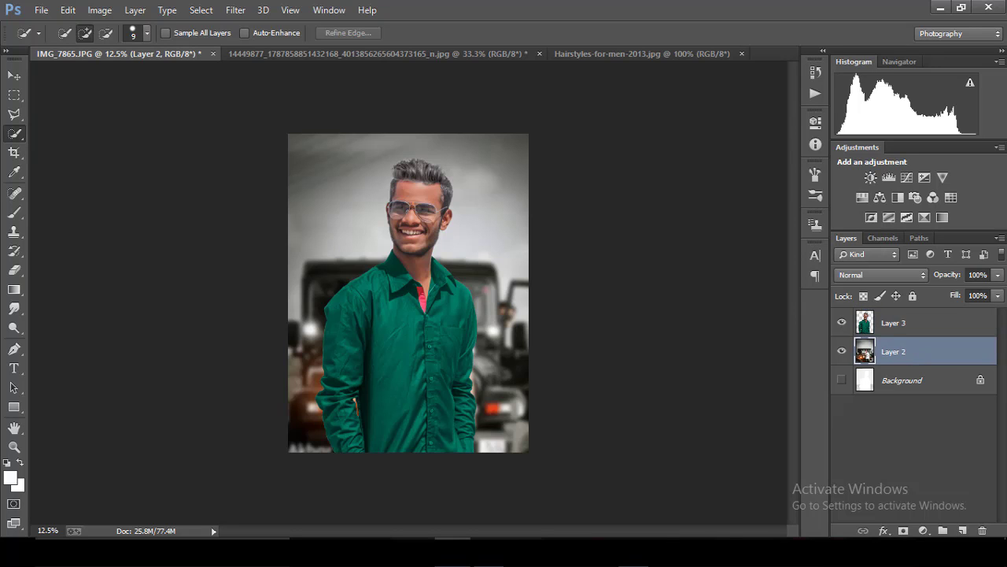
key("b")
left_click(961, 531)
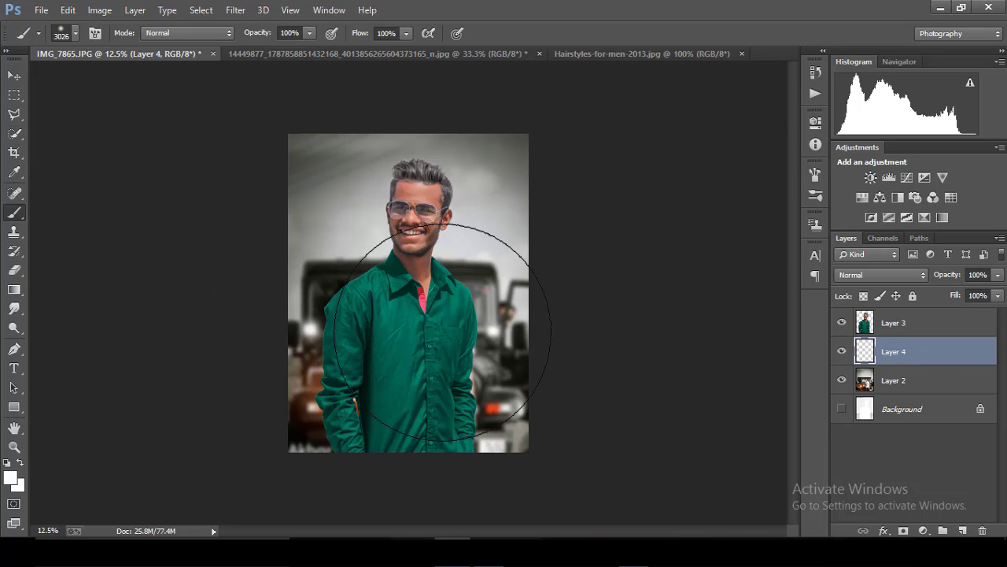
Set the foreground colour to yellow fcff00 and paint a glow behind the person.
left_click(10, 477)
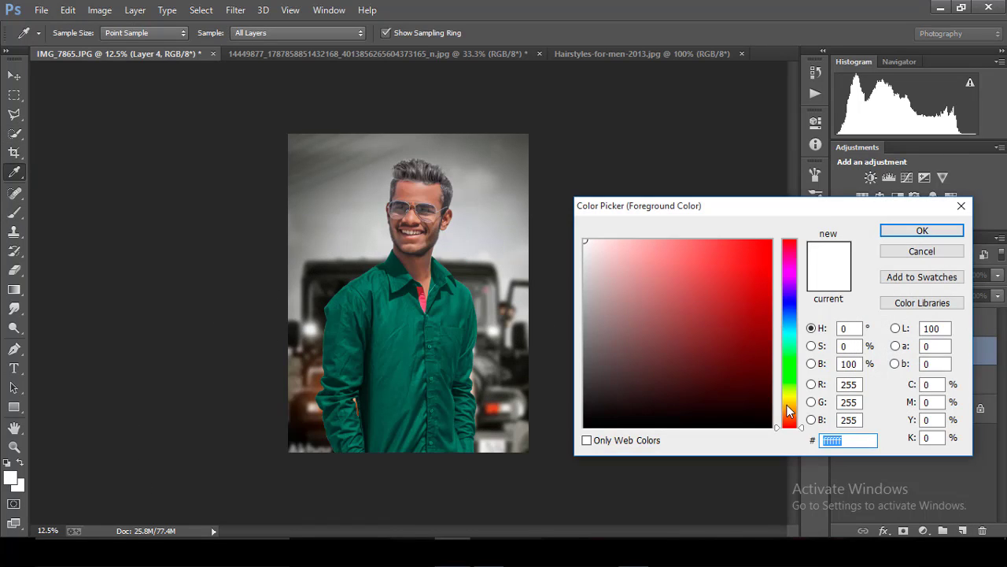
left_click(787, 396)
left_click(770, 241)
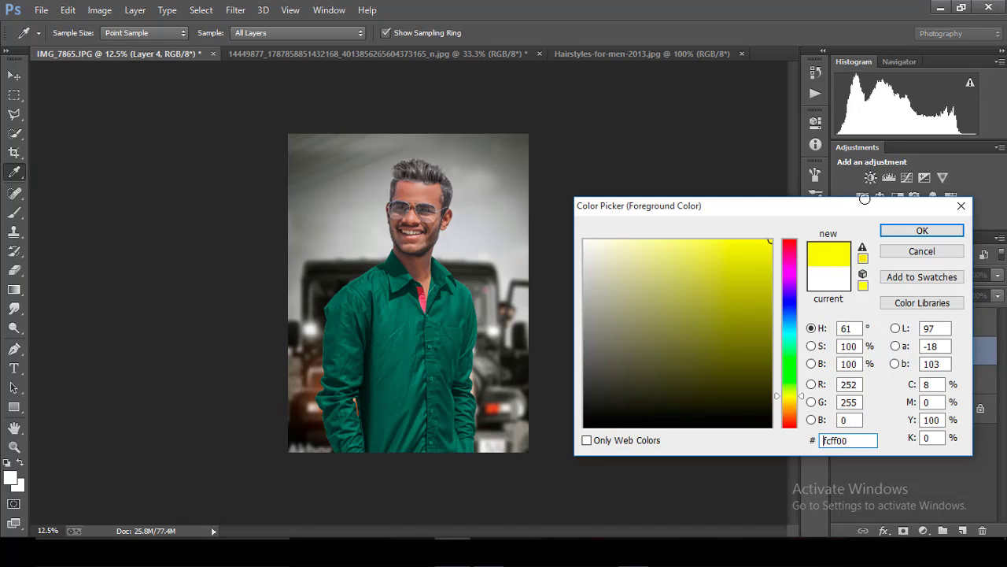
left_click(922, 231)
left_click(399, 303)
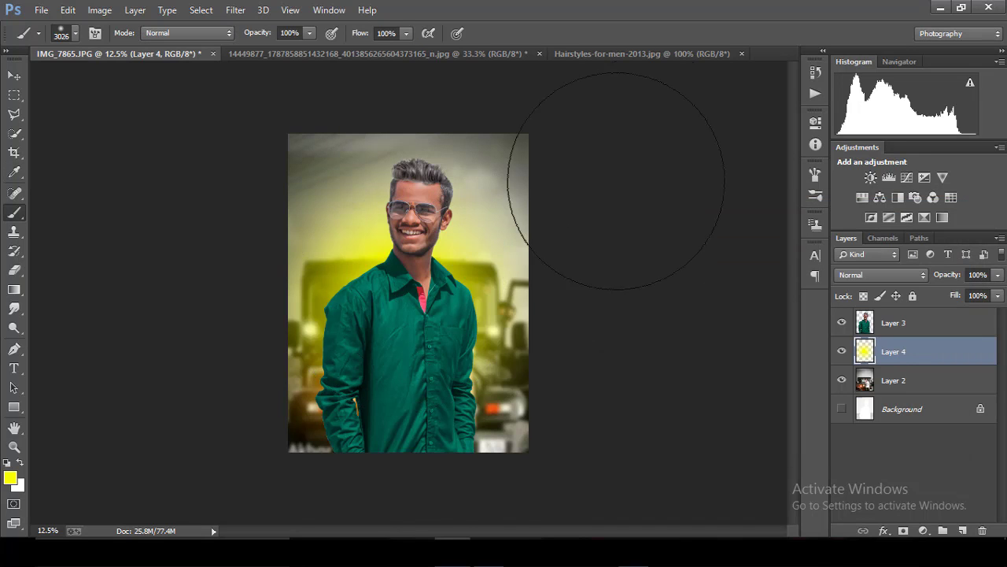
Try stretching the yellow glow layer with Free Transform, then cancel the transform.
key("ctrl+minus")
key("ctrl+minus")
key("ctrl+minus")
key("ctrl+plus")
key("ctrl+plus")
key("ctrl+t")
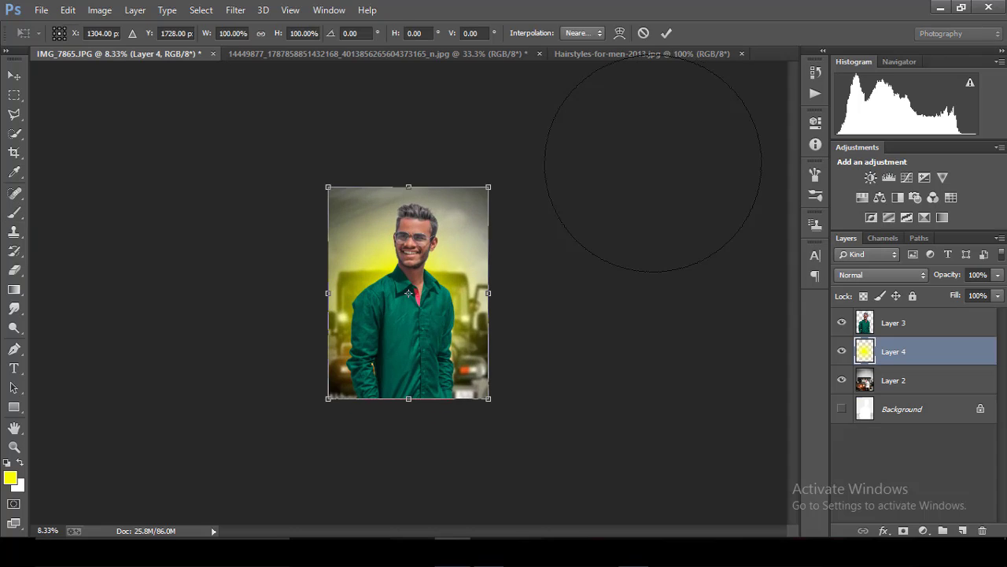
mouse_move(329, 399)
left_mouse_down()
mouse_move(386, 345)
mouse_move(320, 456)
left_mouse_up()
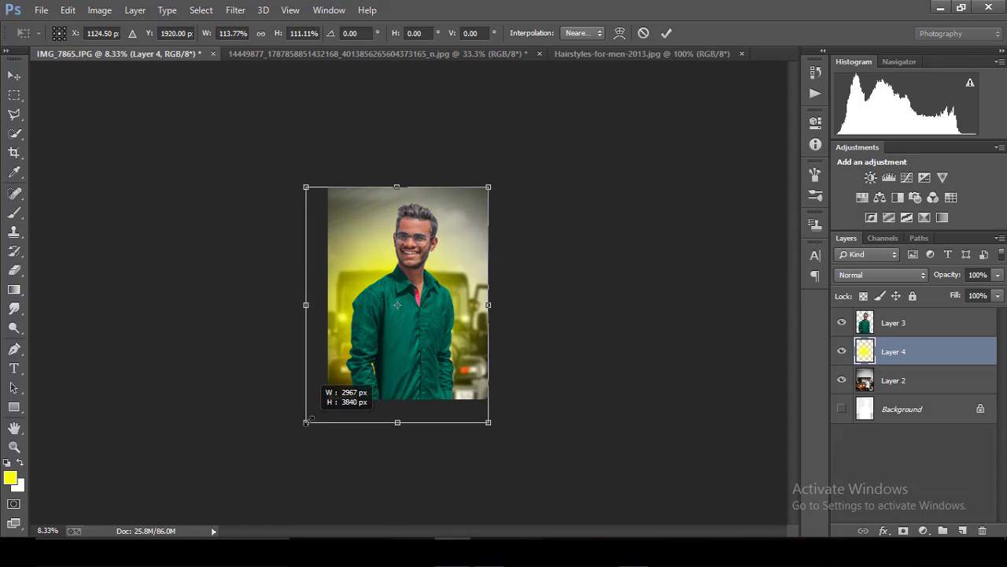
left_click(643, 34)
left_click(984, 532)
Delete the yellow glow layer and make Layer 3, the cut-out subject, active.
key("ctrl+plus")
key("ctrl+plus")
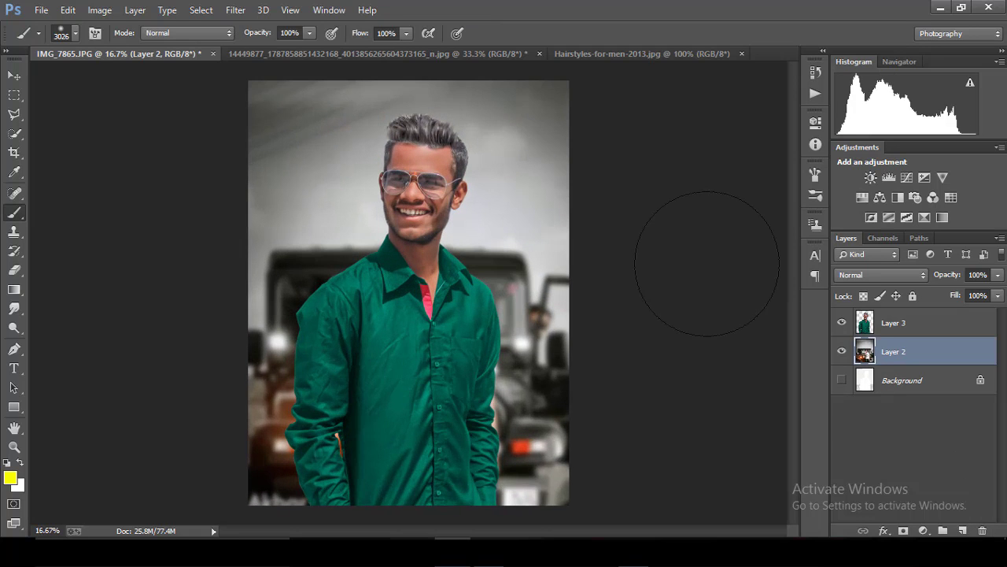
key("ctrl+plus")
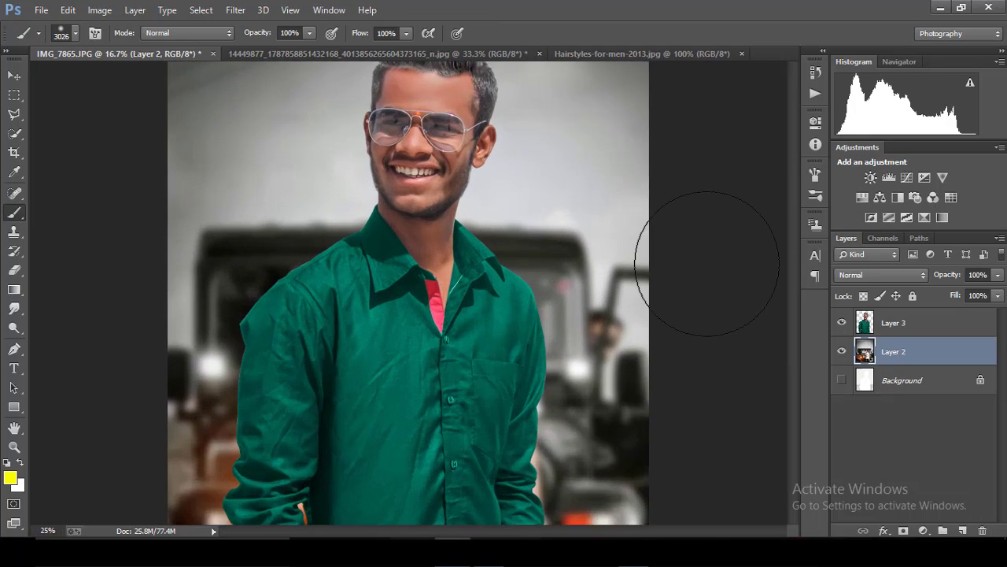
key("ctrl+plus")
left_click_drag(793, 283, 793, 186)
left_click(924, 314)
key("ctrl+plus")
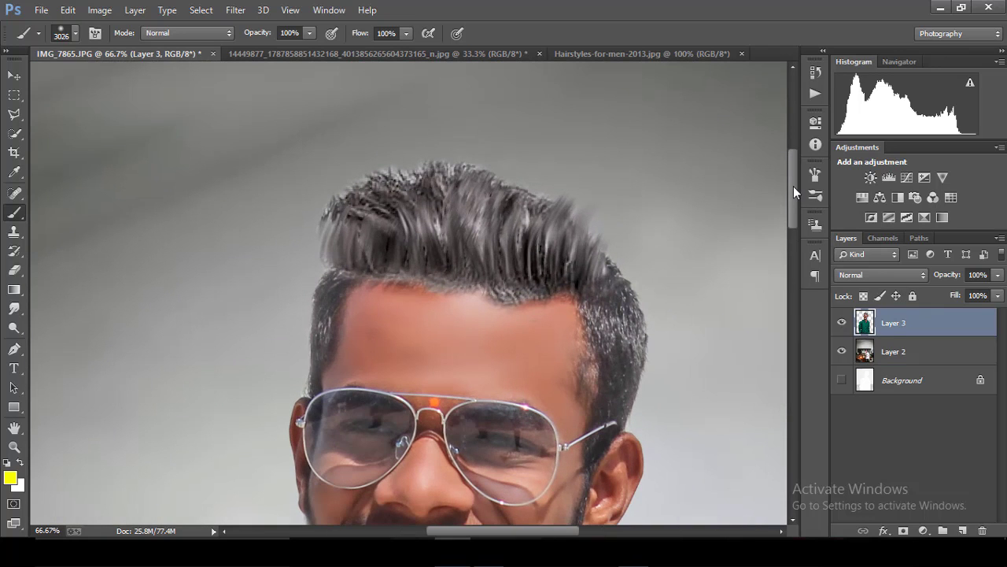
Set up the Smudge tool at 100% strength with a 12 px brush.
left_click(14, 310)
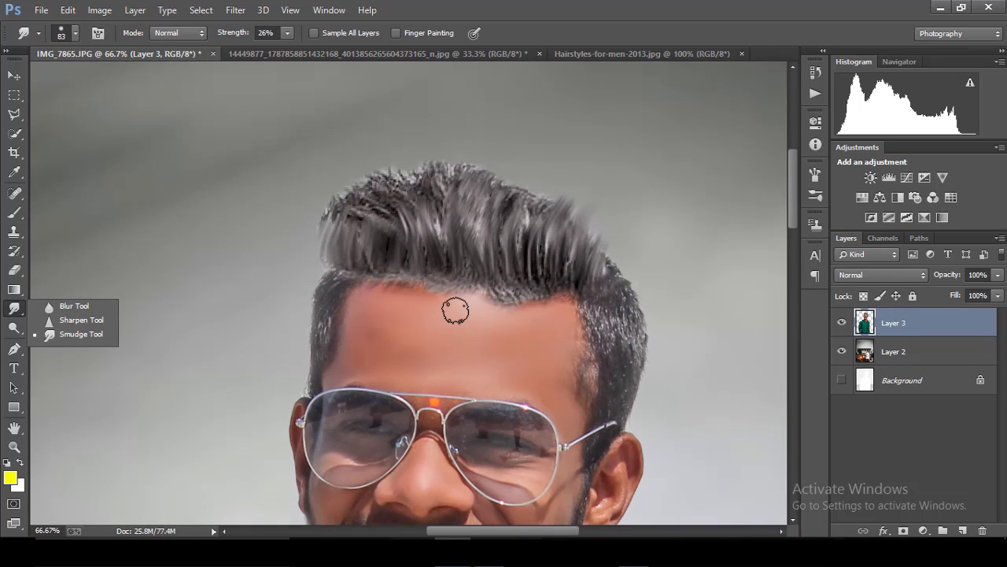
left_click(74, 33)
left_click_drag(85, 77, 96, 83)
key("Return")
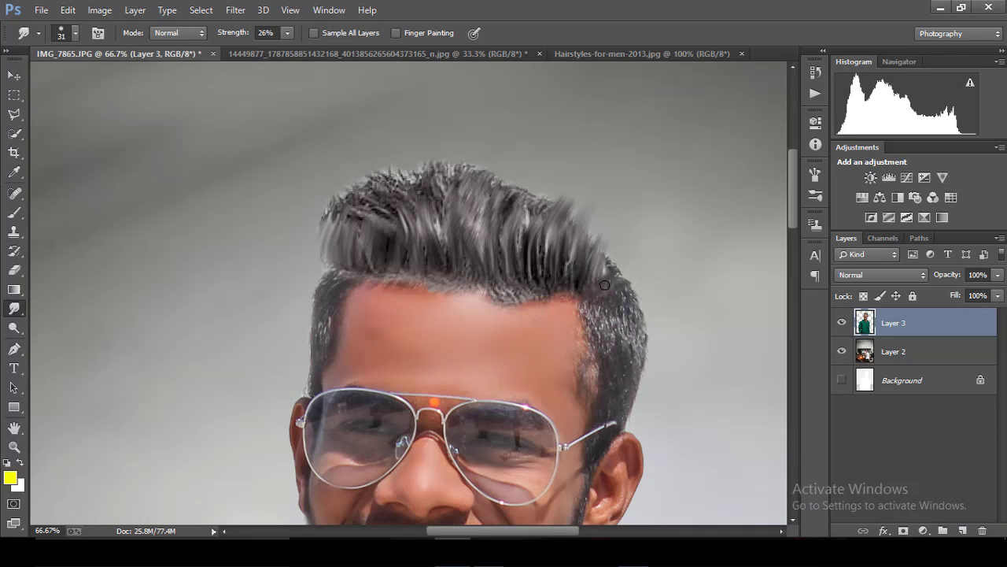
left_click_drag(234, 37, 602, 298)
left_click(75, 33)
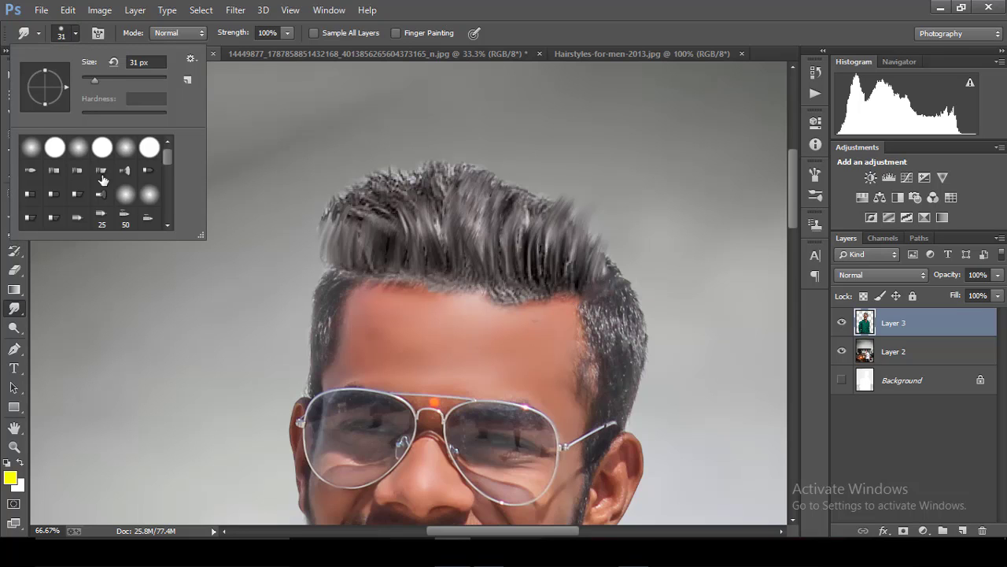
key("Return")
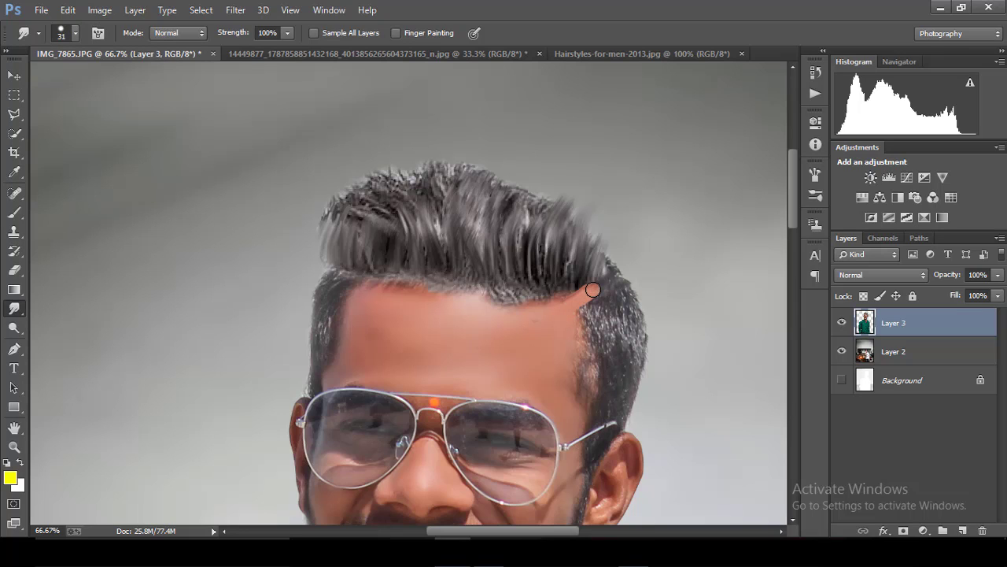
left_click(76, 33)
left_click_drag(91, 79, 87, 79)
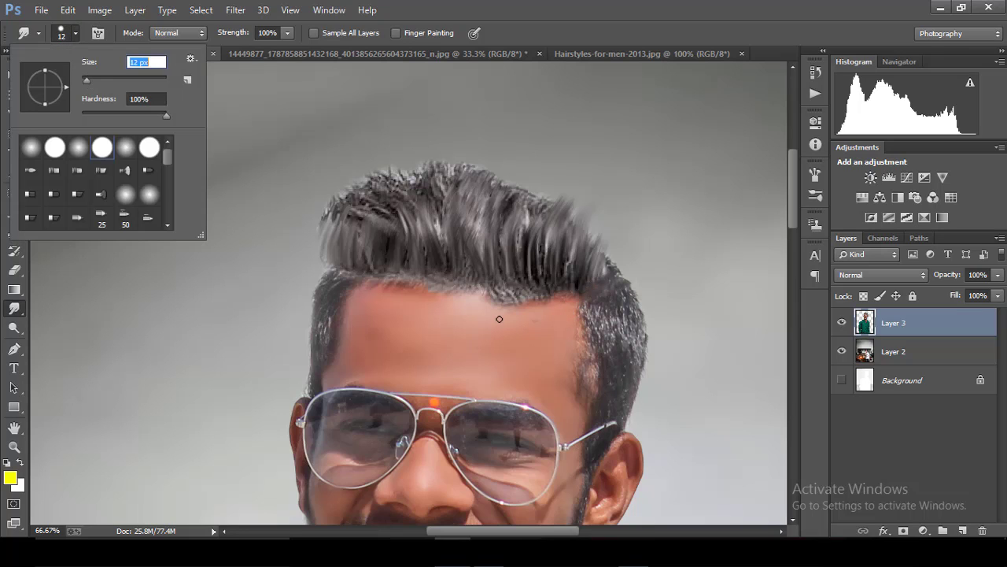
key("Return")
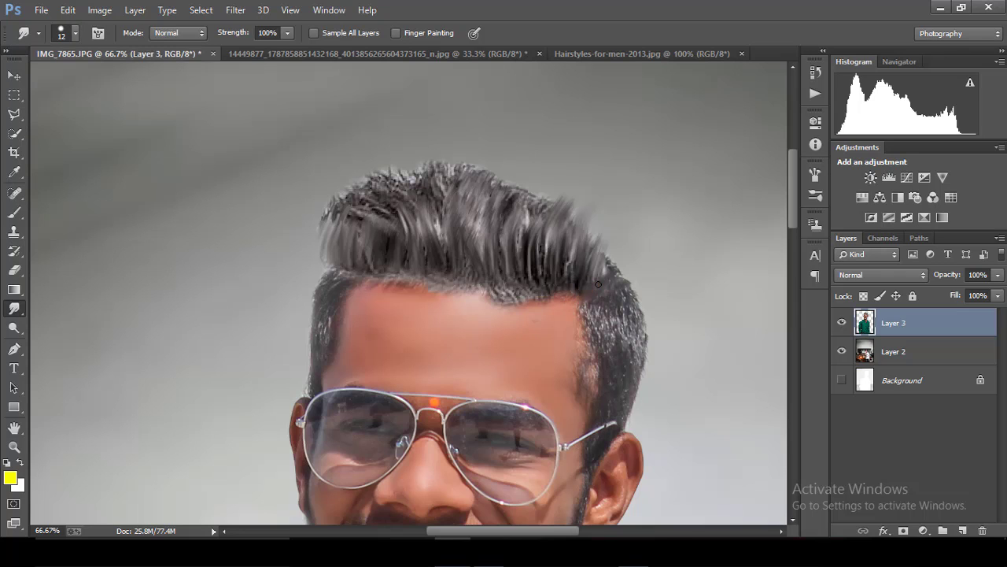
Inspect the right-temple hairline at 100%, then zoom out to 12.5%.
key("ctrl+plus")
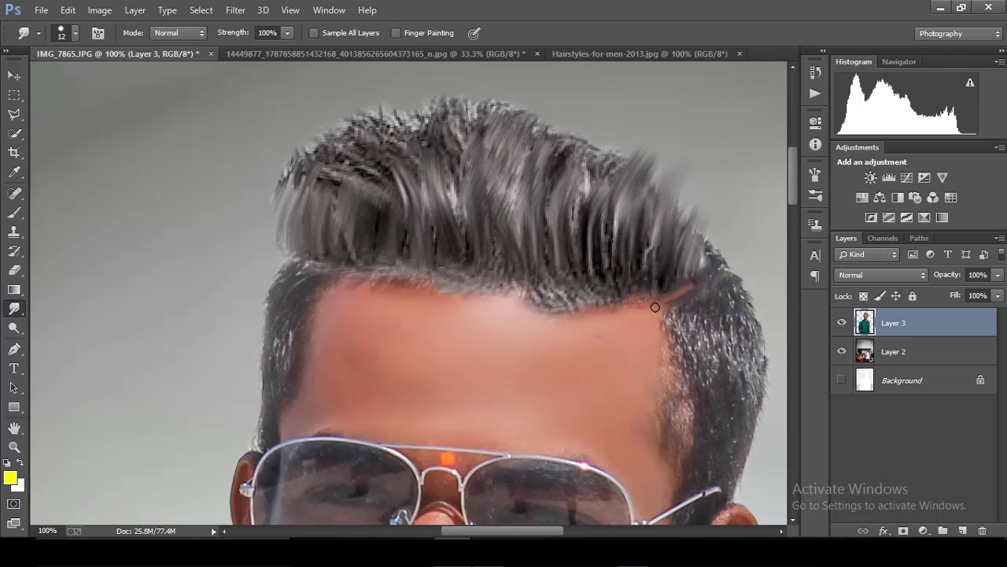
key("ctrl+minus")
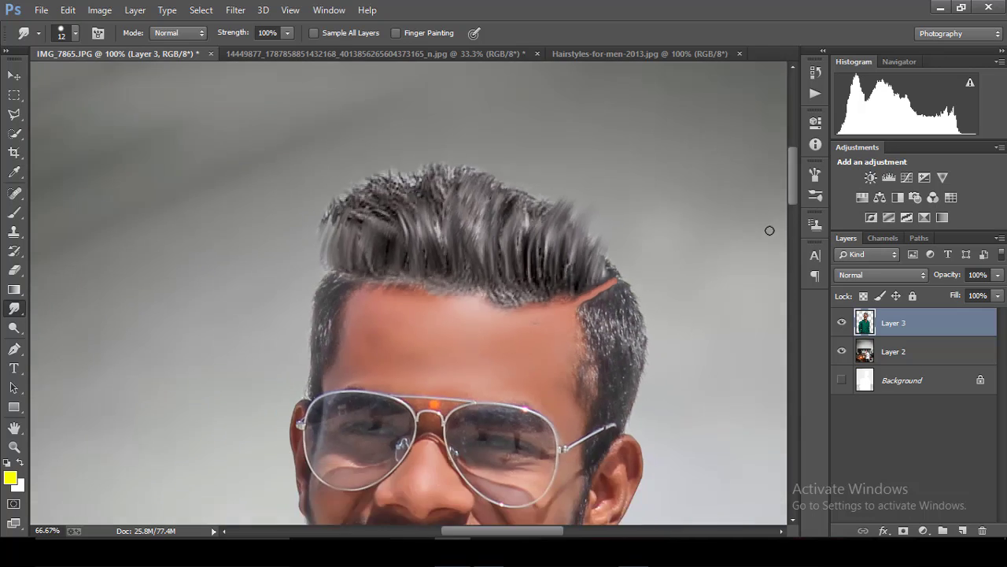
key("ctrl+minus")
key("ctrl+minus")
key("ctrl+minus")
key("ctrl+minus")
key("ctrl+minus")
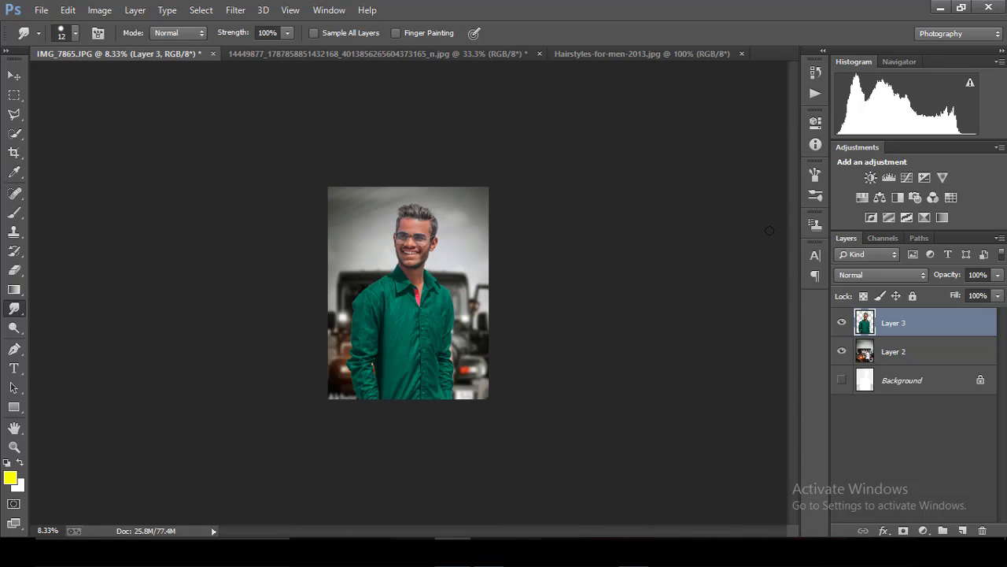
key("ctrl+plus")
key("ctrl+plus")
key("ctrl+minus")
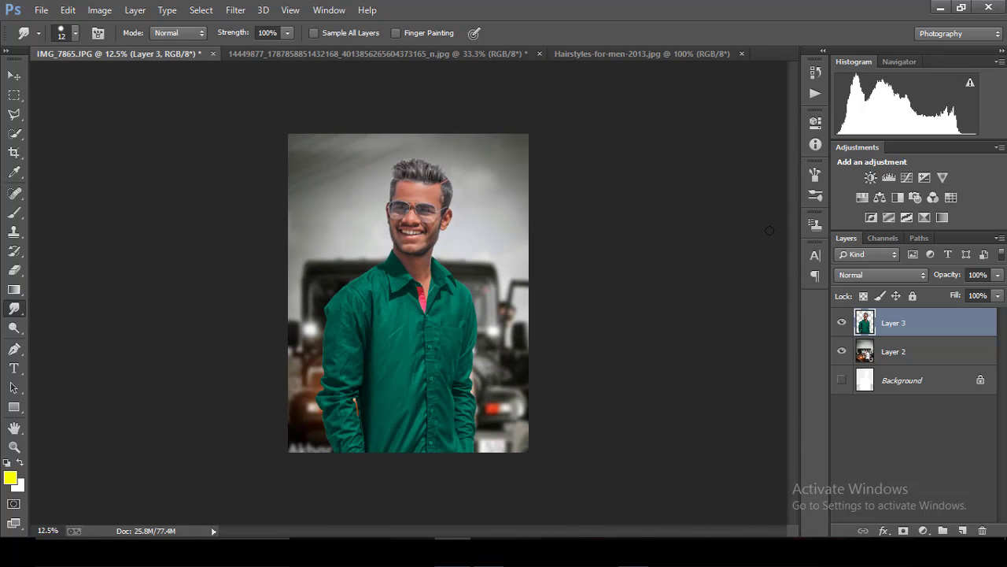
Merge Layer 2 down into Layer 3.
key("ctrl+minus")
key("ctrl+plus")
key("ctrl+plus")
key("ctrl+minus")
left_click(940, 348, "ctrl")
right_click(941, 350)
left_click(711, 420)
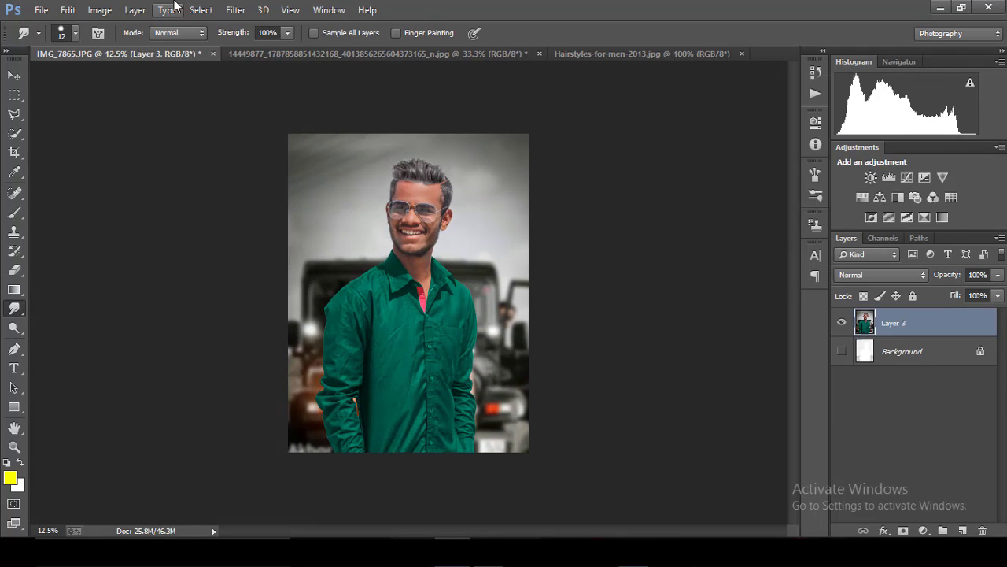
In the Camera Raw Filter, raise Clarity to +49 and lower Blacks to -34.
left_click(235, 9)
left_click(298, 96)
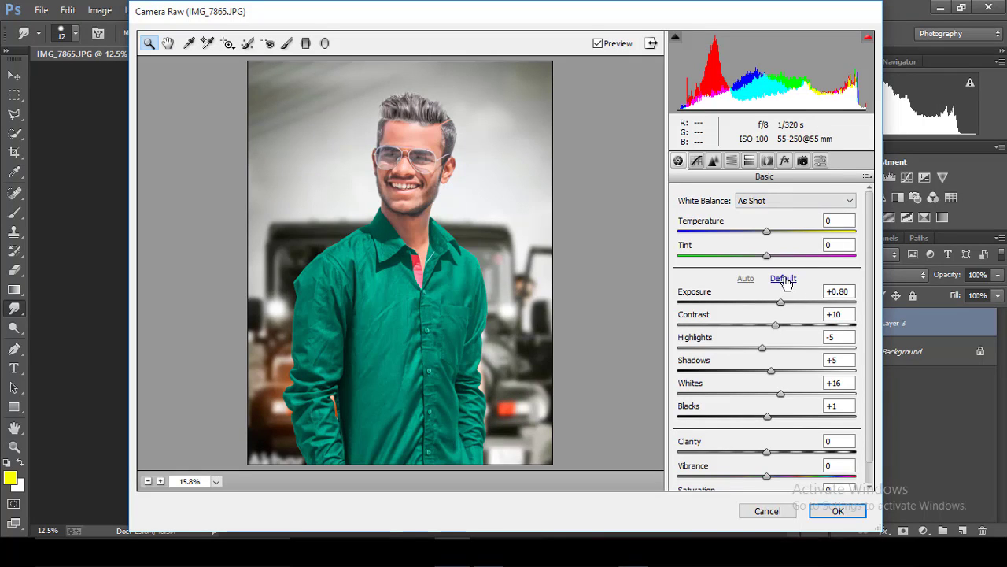
left_click_drag(766, 452, 812, 453)
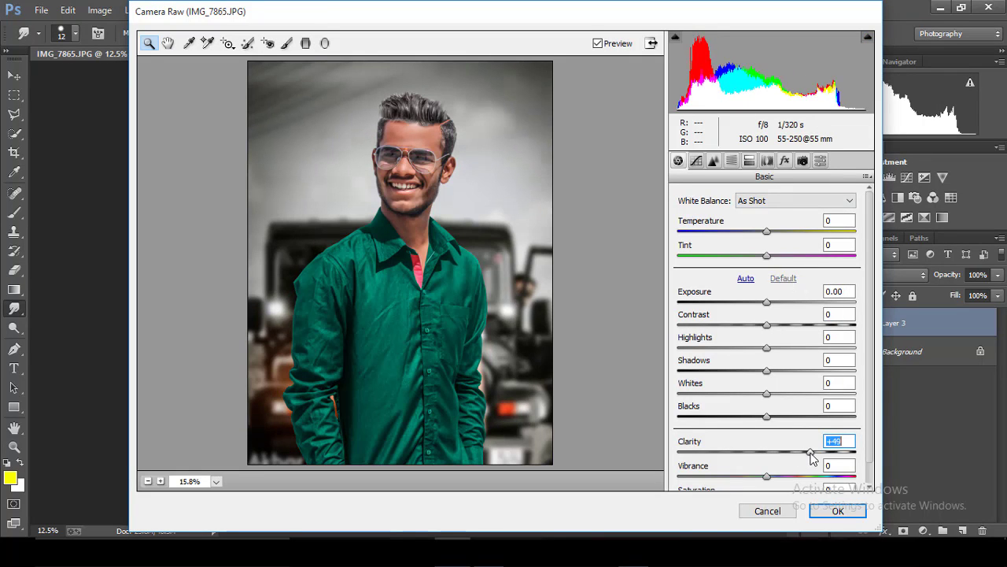
left_click(737, 416)
scroll(556, 292, "down", 1)
scroll(558, 293, "down", 2)
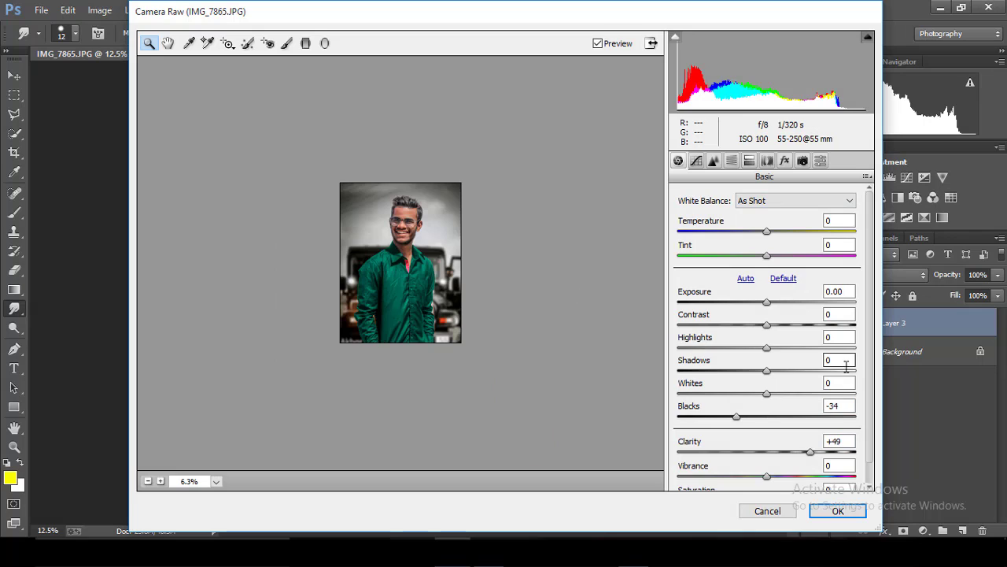
Set Shadows to +66, Highlights to -65 and Vibrance to +10.
mouse_move(800, 370)
left_mouse_down()
mouse_move(791, 370)
mouse_move(817, 370)
left_mouse_up()
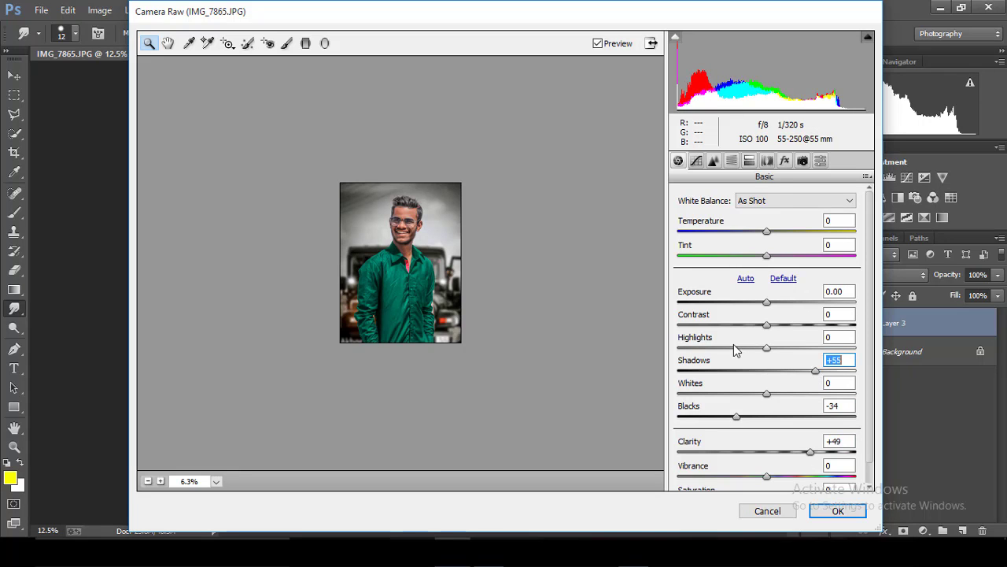
left_click_drag(733, 347, 710, 347)
left_click(826, 370)
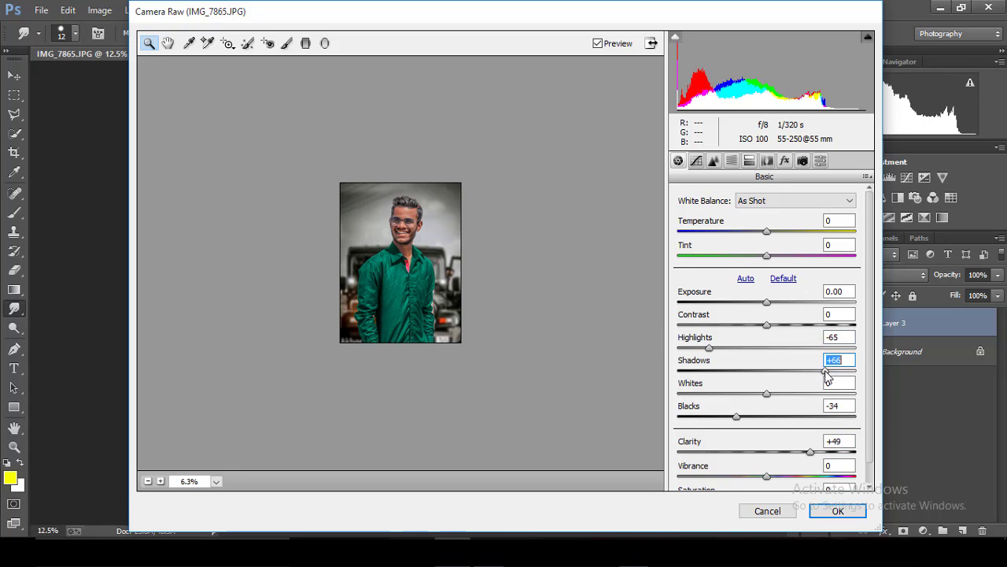
scroll(654, 323, "up", 2)
left_click(776, 482)
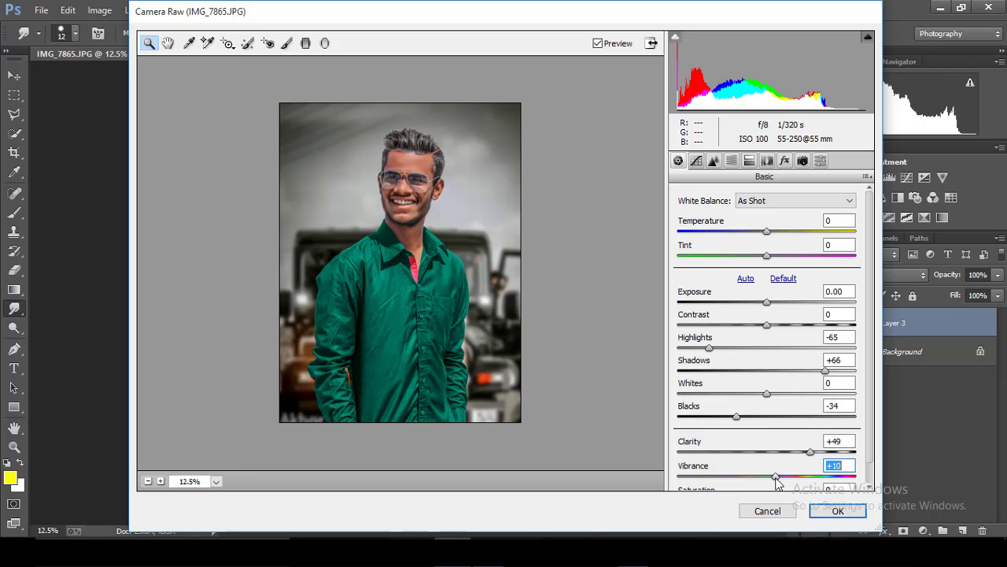
left_click(731, 160)
In HSL Luminance, brighten Oranges to +42.
left_click(766, 217)
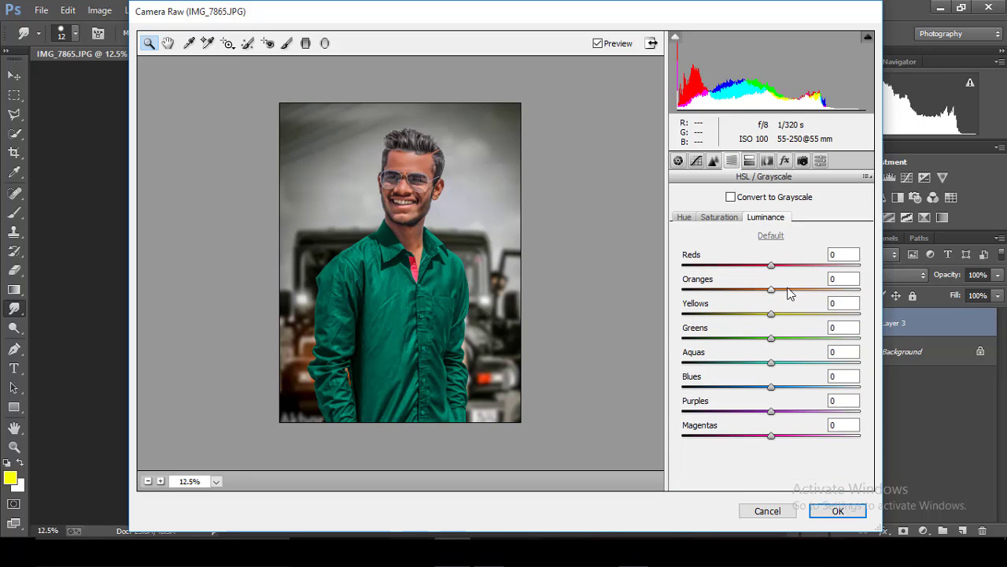
left_click_drag(771, 289, 809, 289)
scroll(596, 218, "down", 1)
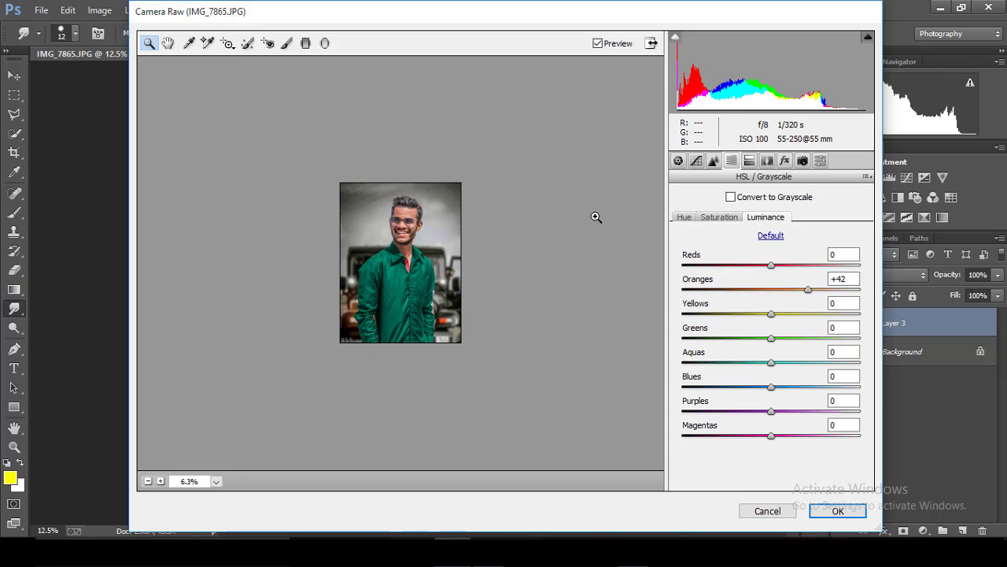
scroll(595, 217, "up", 1)
scroll(596, 217, "up", 1)
scroll(596, 217, "down", 2)
scroll(596, 217, "up", 1)
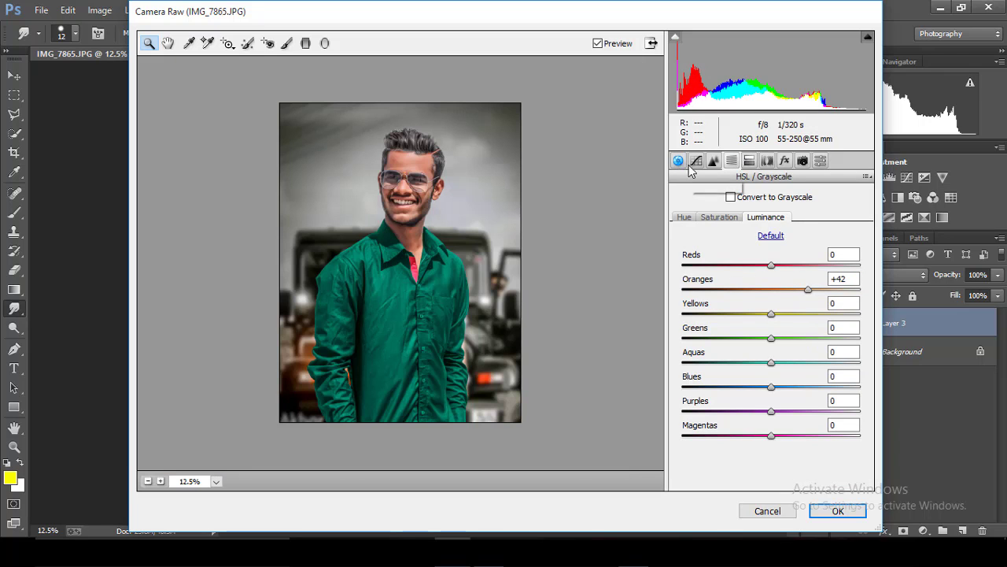
In HSL Hue, keep Purples at 0 and shift Aquas to +20.
left_click(720, 217)
left_click(684, 218)
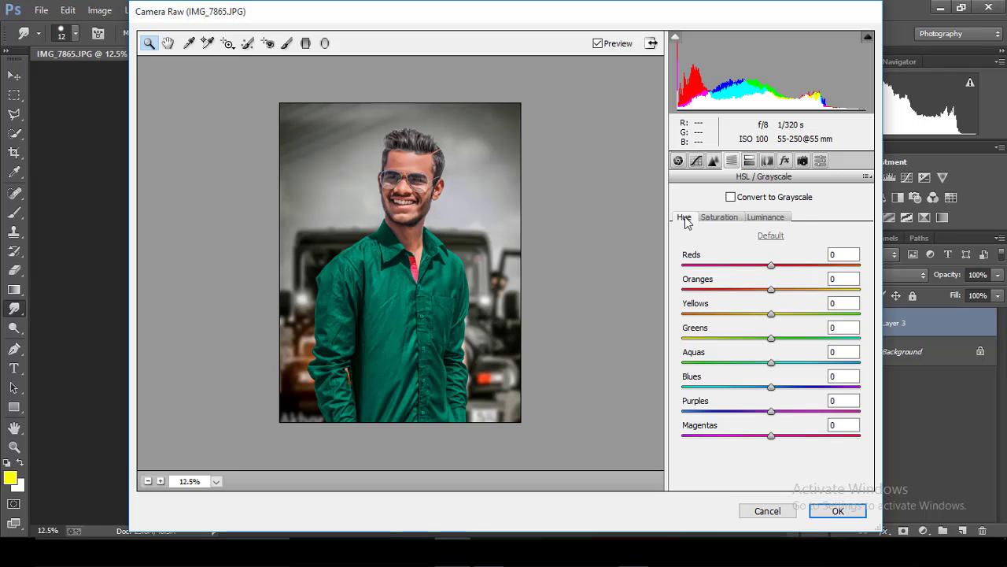
left_click_drag(772, 410, 713, 411)
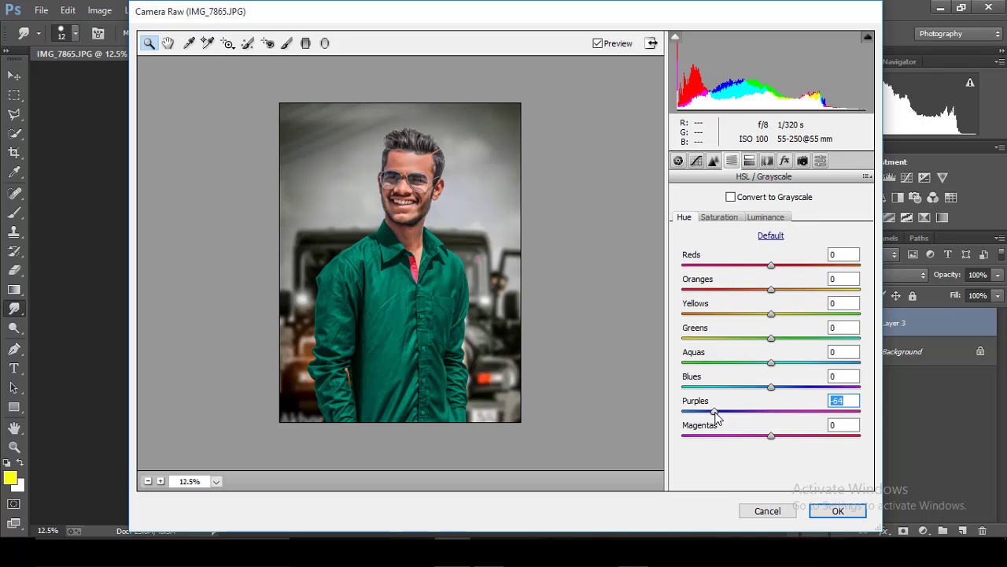
double_click(714, 411)
left_click_drag(772, 362, 705, 362)
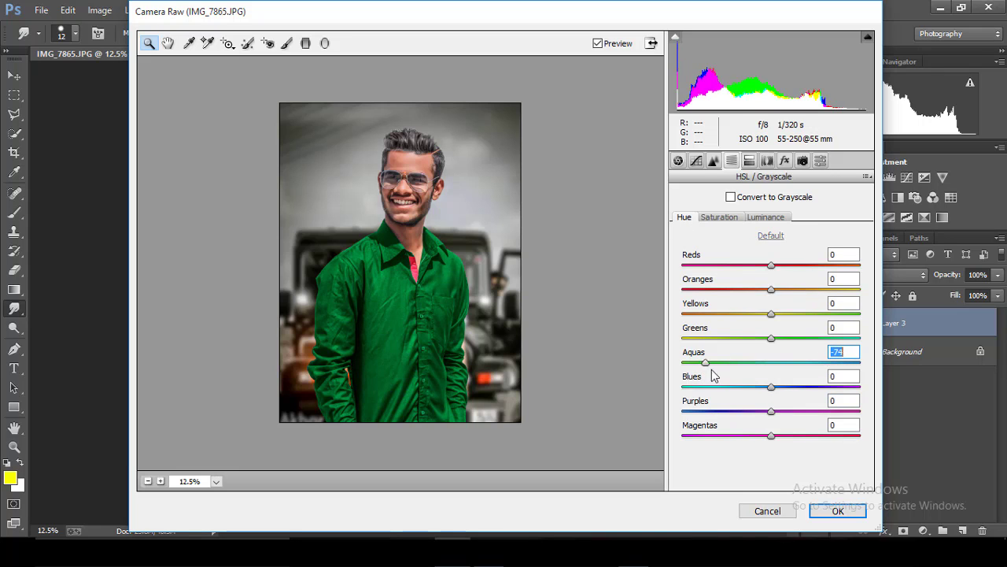
type("0")
mouse_move(771, 365)
left_mouse_down()
mouse_move(738, 362)
mouse_move(790, 367)
left_mouse_up()
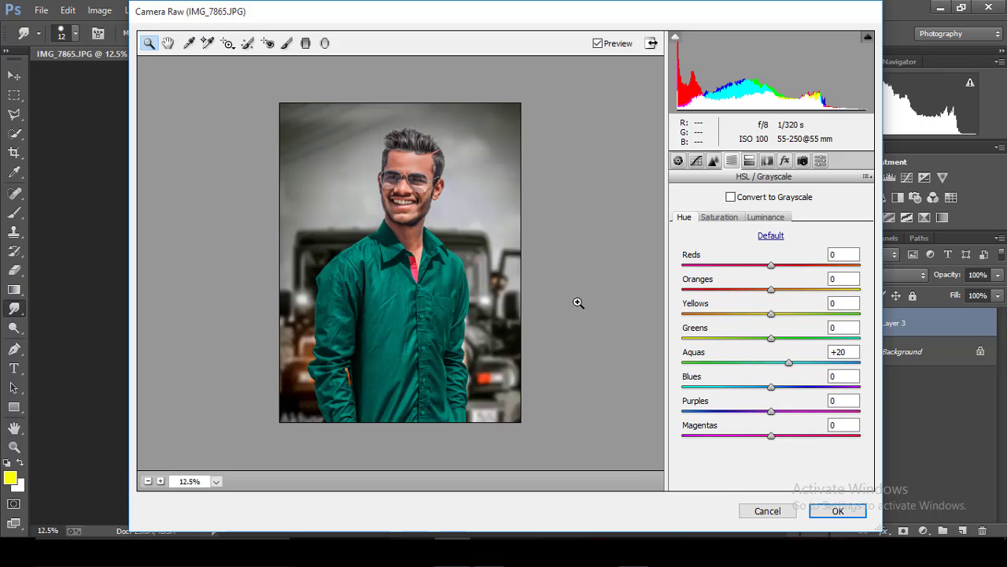
Check the preview at different zooms, then apply the Camera Raw edits with OK.
left_click(579, 302)
left_click(579, 302, "alt")
left_click(604, 195, "alt")
left_click(604, 194)
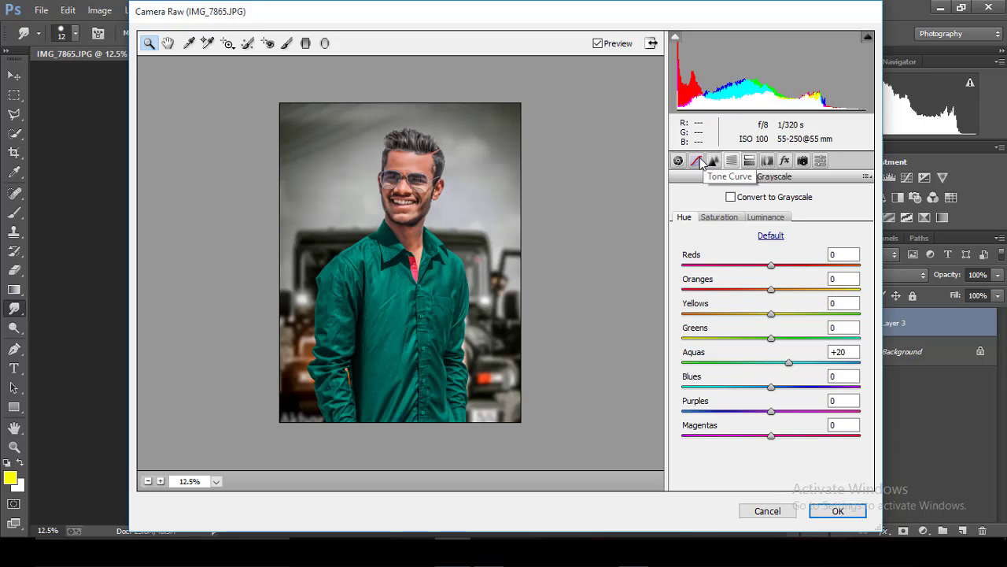
left_click(837, 511)
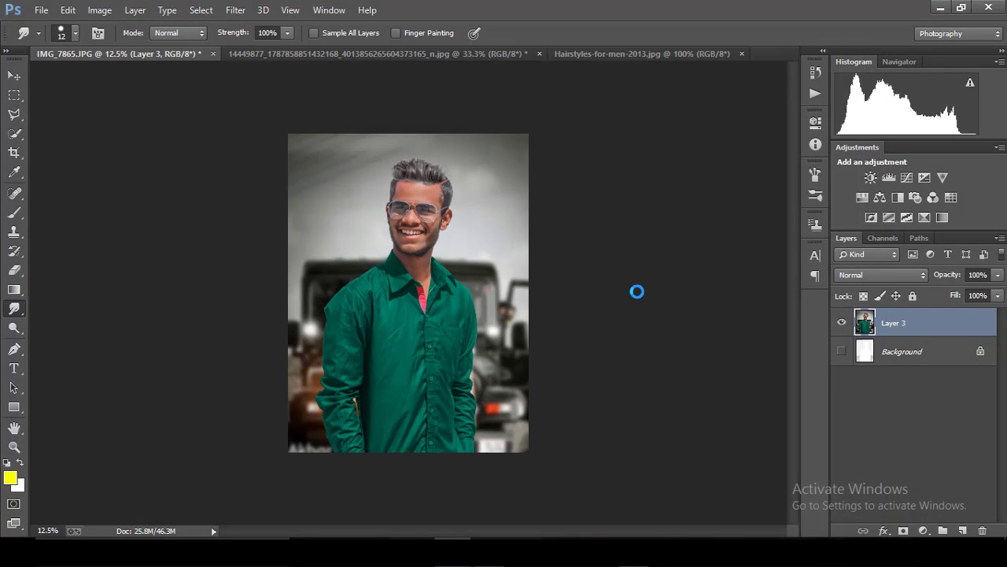
Zoom in on the face and select the left lens with Quick Selection.
key("ctrl+minus")
key("ctrl+minus")
key("ctrl+minus")
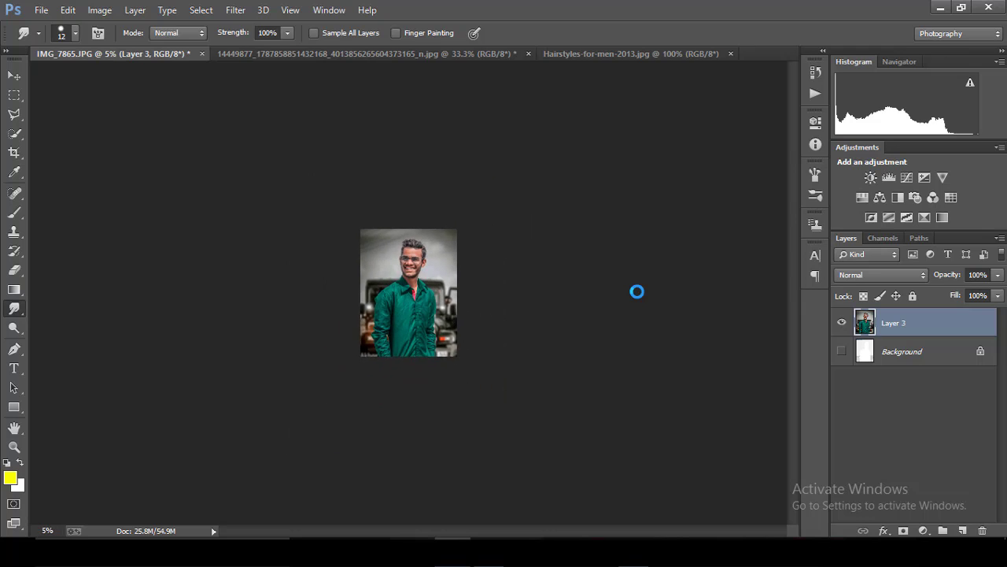
key("ctrl+plus")
key("ctrl+plus")
key("ctrl+plus")
key("ctrl+plus")
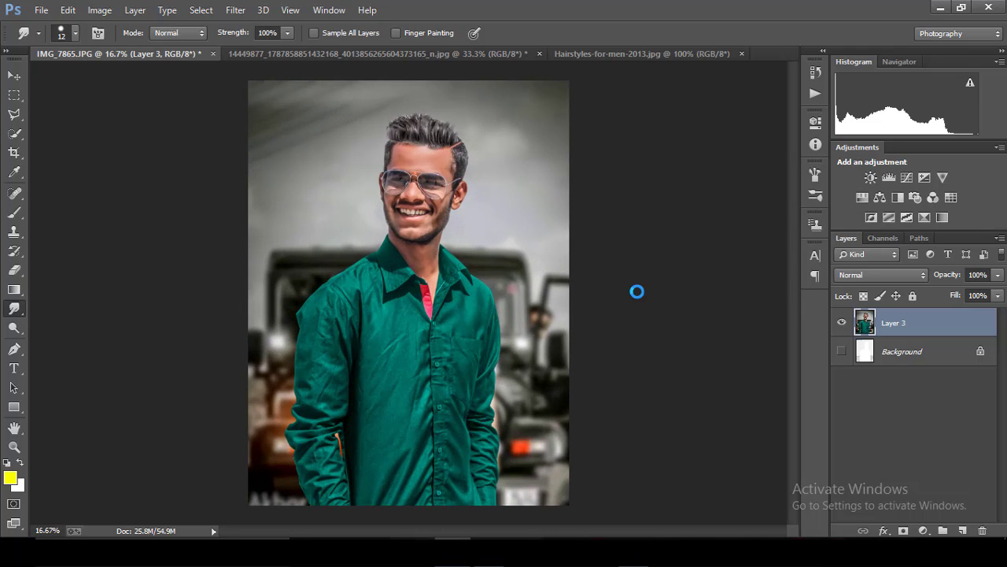
key("ctrl+plus")
key("ctrl+plus")
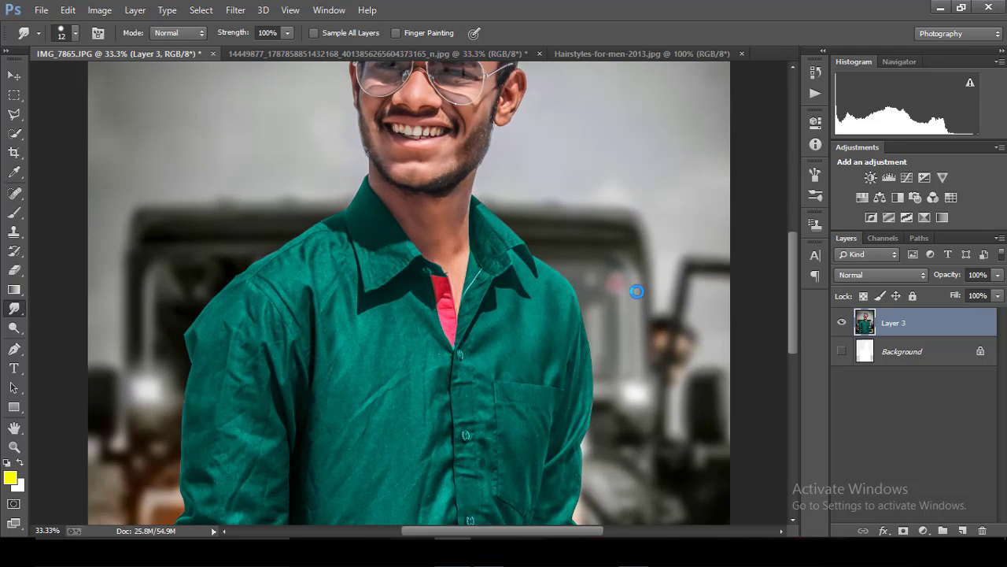
left_click_drag(794, 290, 806, 243)
key("ctrl+plus")
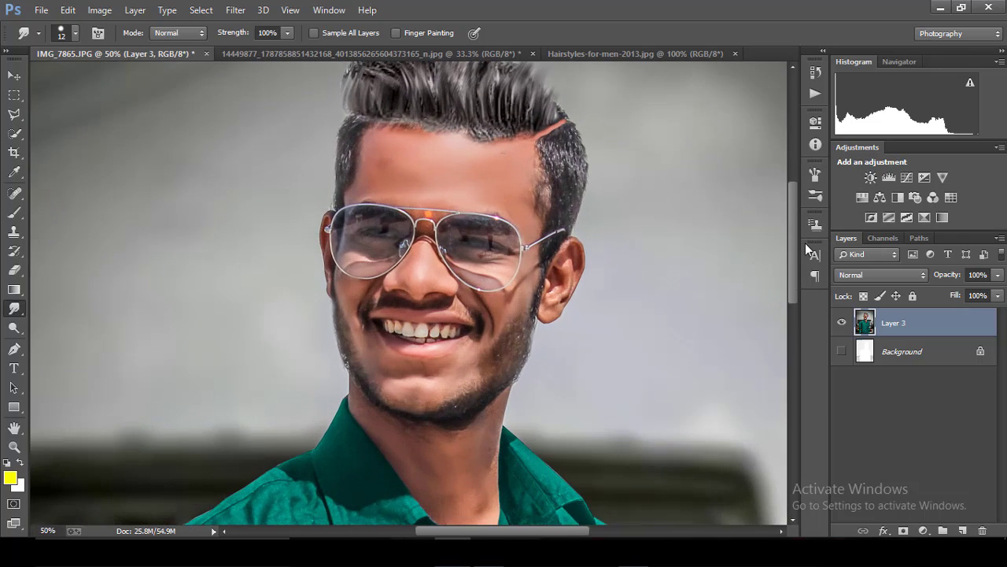
key("ctrl+plus")
left_click(12, 135)
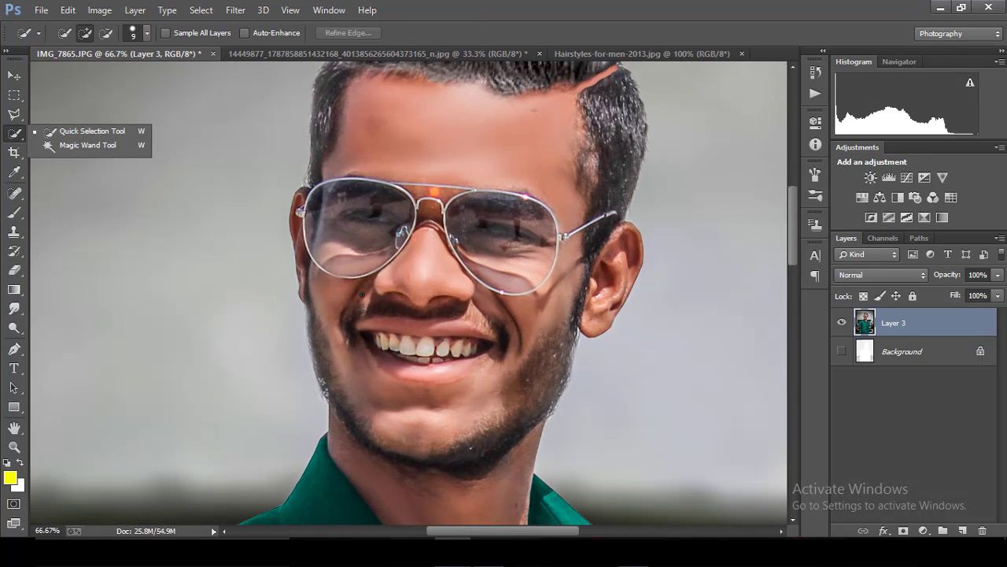
left_click_drag(323, 206, 362, 233)
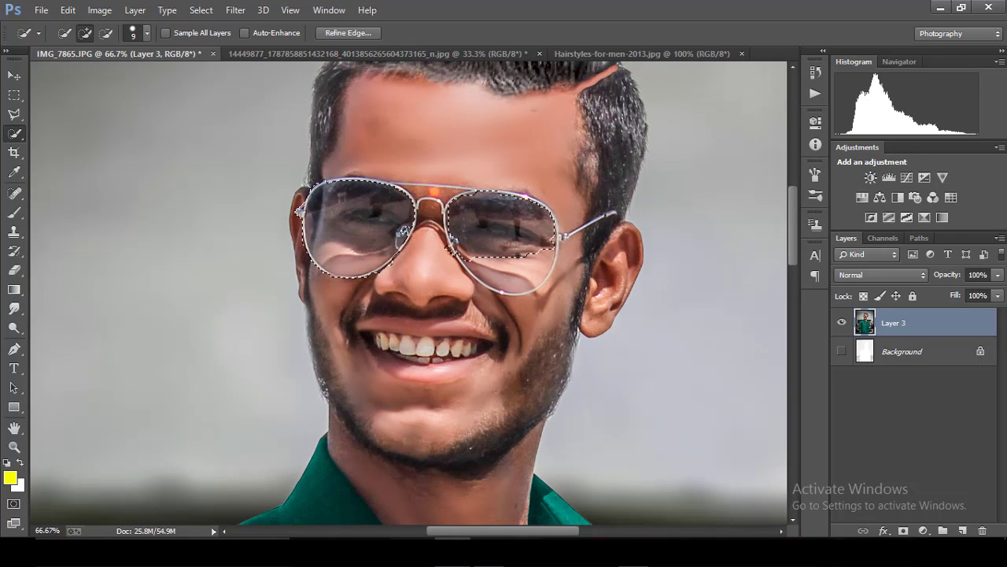
Add the right lens to the selection and trim the excess along the rims.
left_click_drag(520, 254, 543, 290)
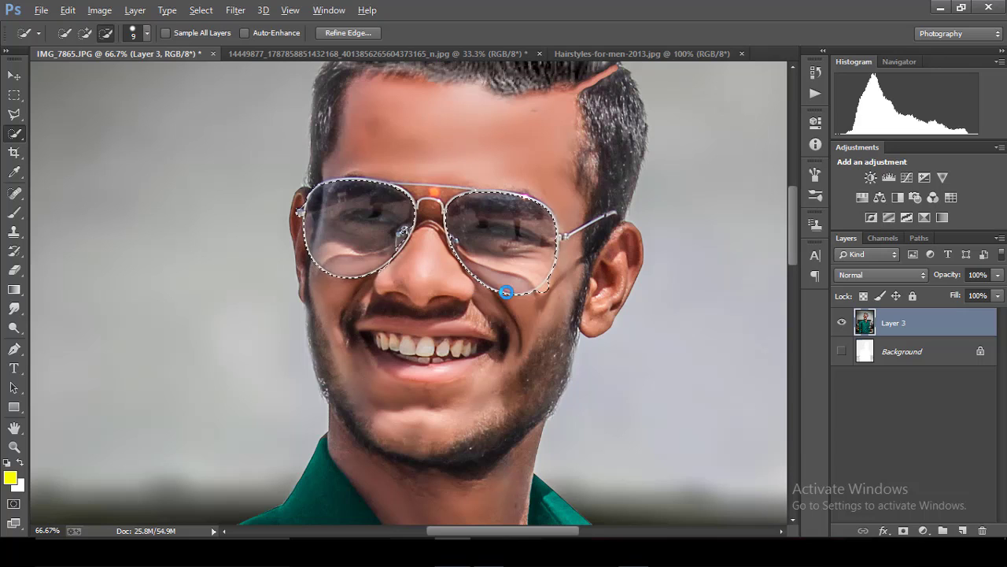
left_click_drag(506, 288, 548, 285)
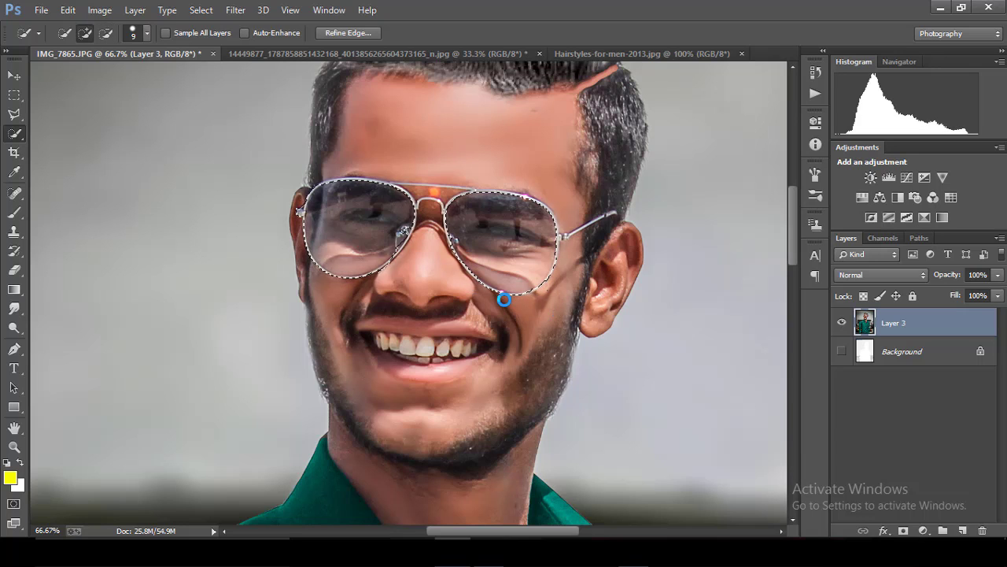
key("alt")
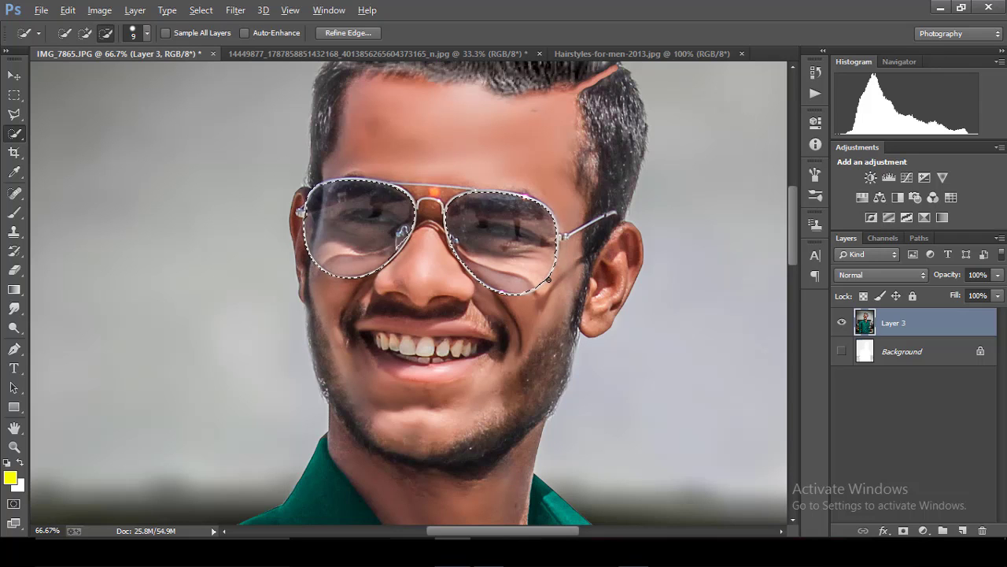
left_click(457, 253, "alt")
key("ctrl+minus")
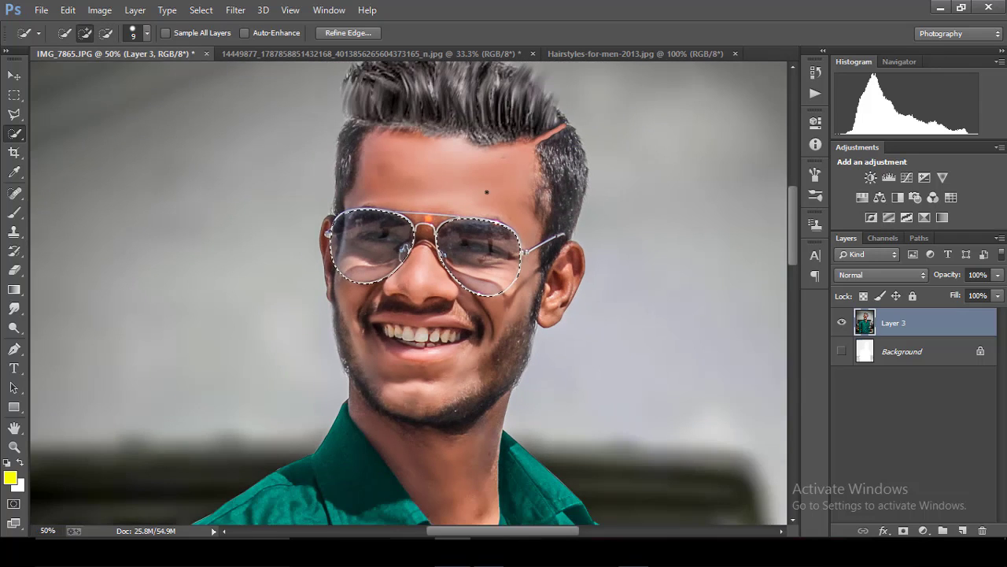
Add a new empty layer and set a soft Brush of 279 px with 0% hardness.
left_click(962, 531)
left_click(14, 212)
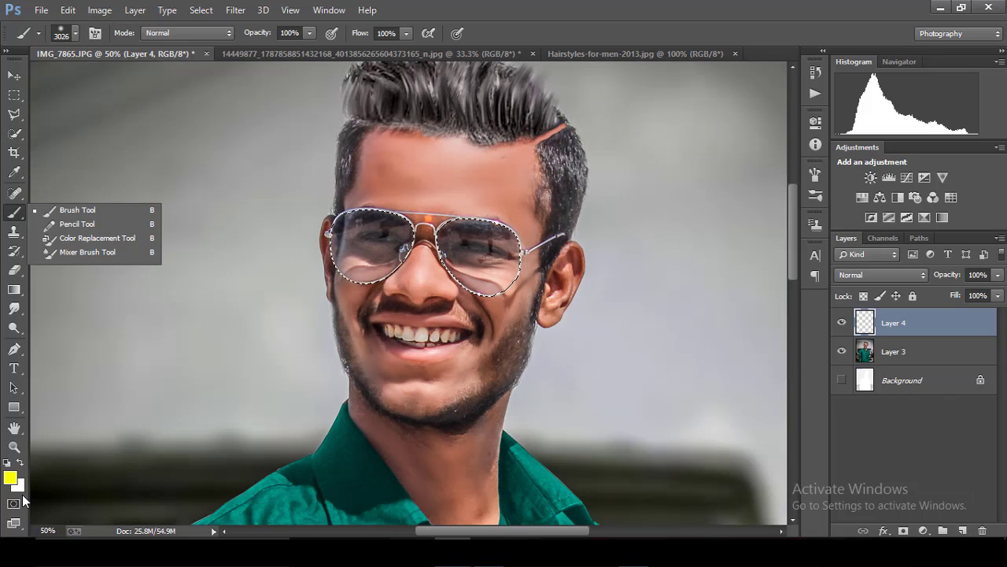
left_click(76, 33)
mouse_move(157, 80)
left_mouse_down()
mouse_move(117, 79)
mouse_move(152, 80)
left_mouse_up()
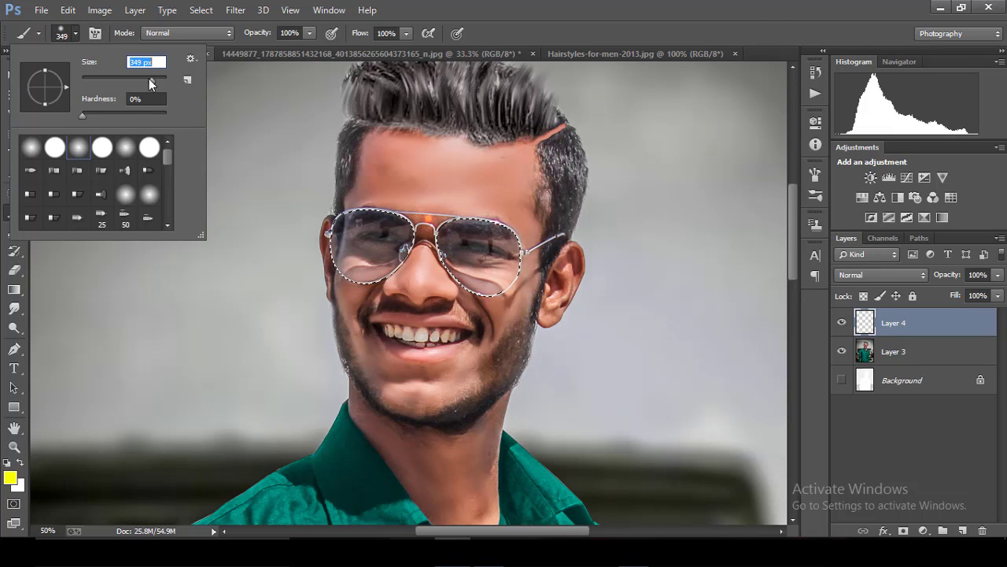
left_click_drag(151, 79, 149, 79)
Paint both lenses yellow inside the selection.
left_click(370, 244)
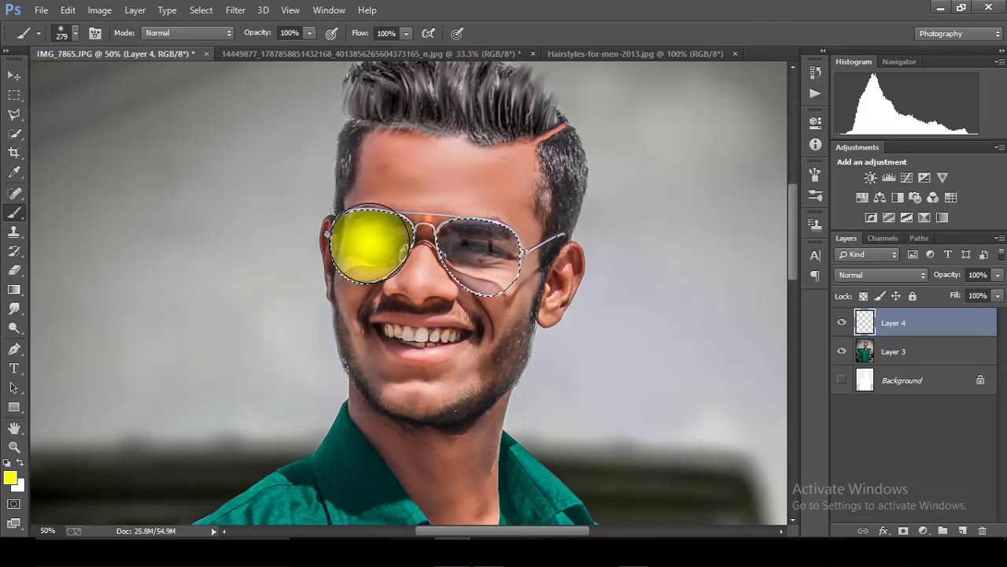
left_click(479, 253)
key("ctrl+minus")
key("ctrl+minus")
key("ctrl+minus")
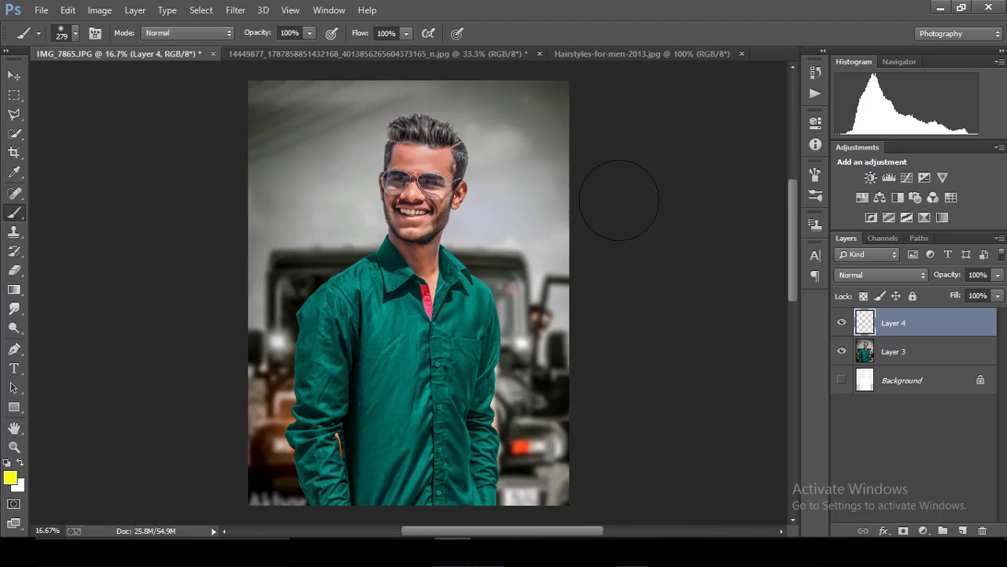
key("ctrl+minus")
Set Layer 4 to Screen blending at 74% fill and deselect the lenses.
left_click(842, 277)
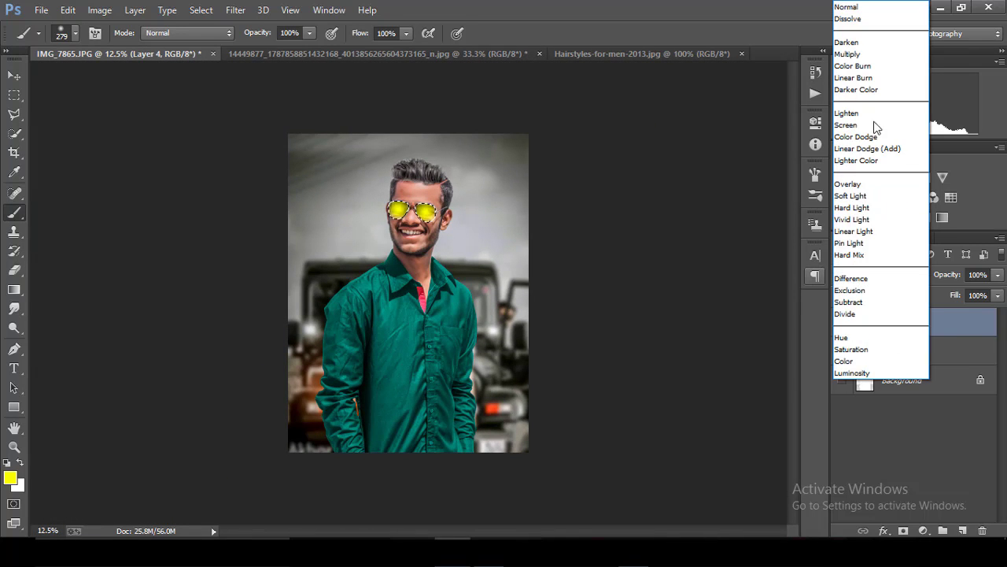
left_click(872, 131)
left_click_drag(954, 303, 933, 308)
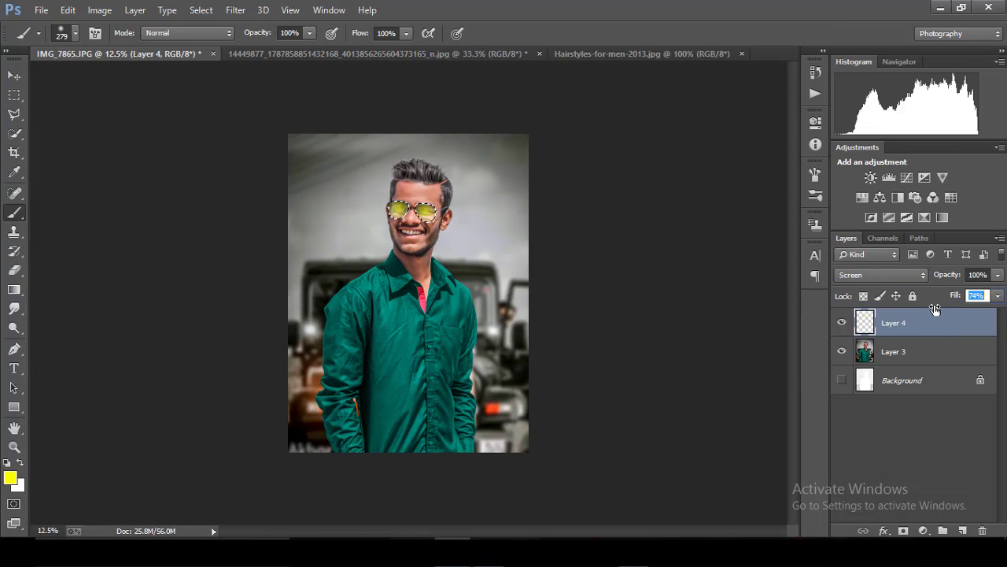
key("ctrl+d")
Zoom in and out to review the yellow lens tint, then switch to the Move tool.
key("ctrl+minus")
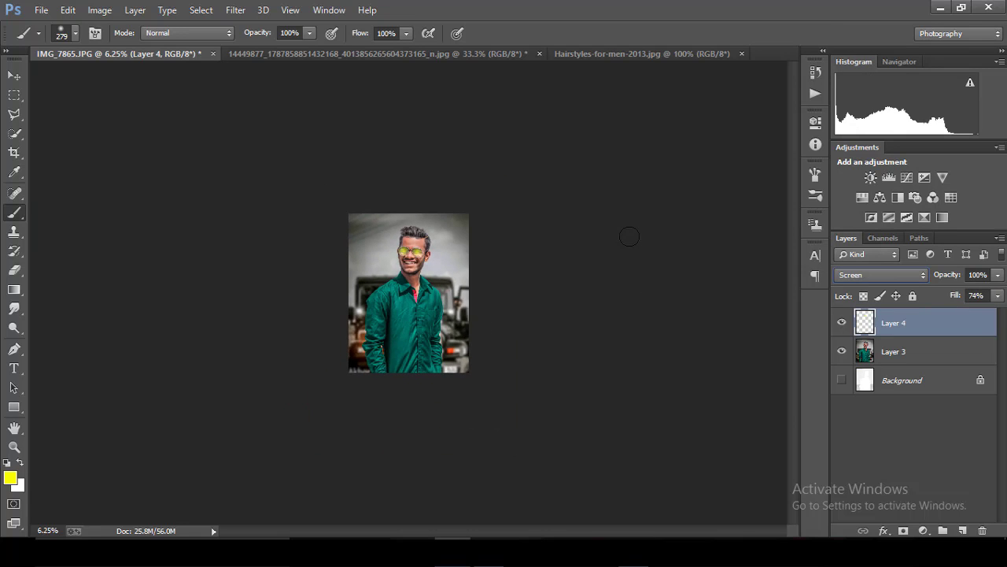
key("ctrl+plus")
key("ctrl+plus")
key("ctrl+plus")
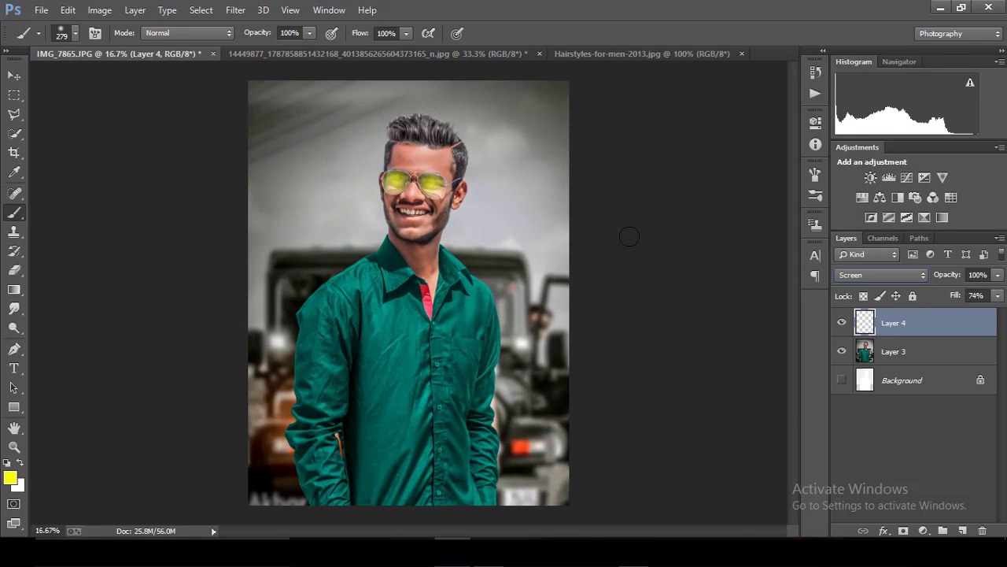
key("ctrl+minus")
key("ctrl+minus")
key("ctrl+minus")
key("ctrl+minus")
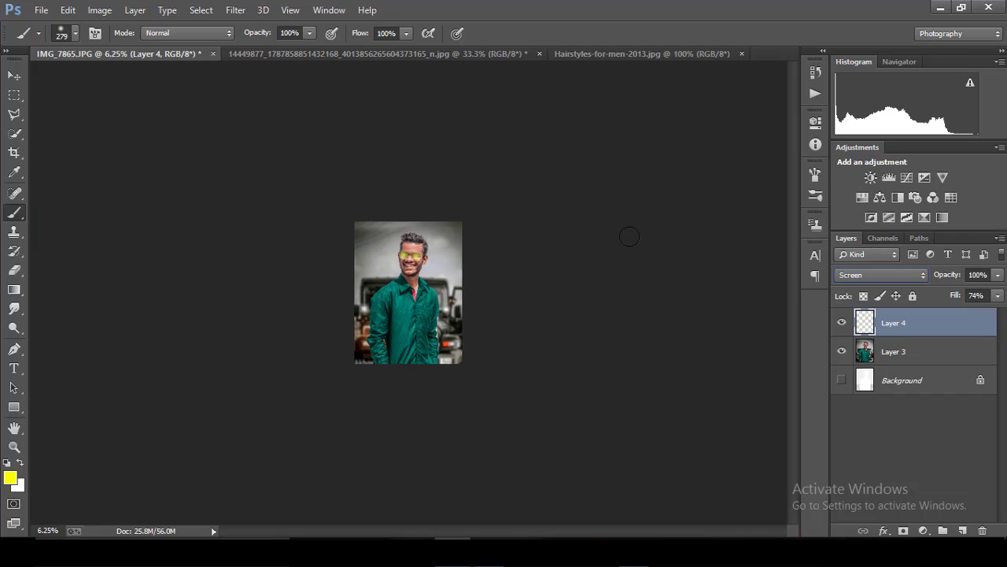
key("ctrl+minus")
key("ctrl+plus")
key("ctrl+plus")
key("ctrl+plus")
key("ctrl+plus")
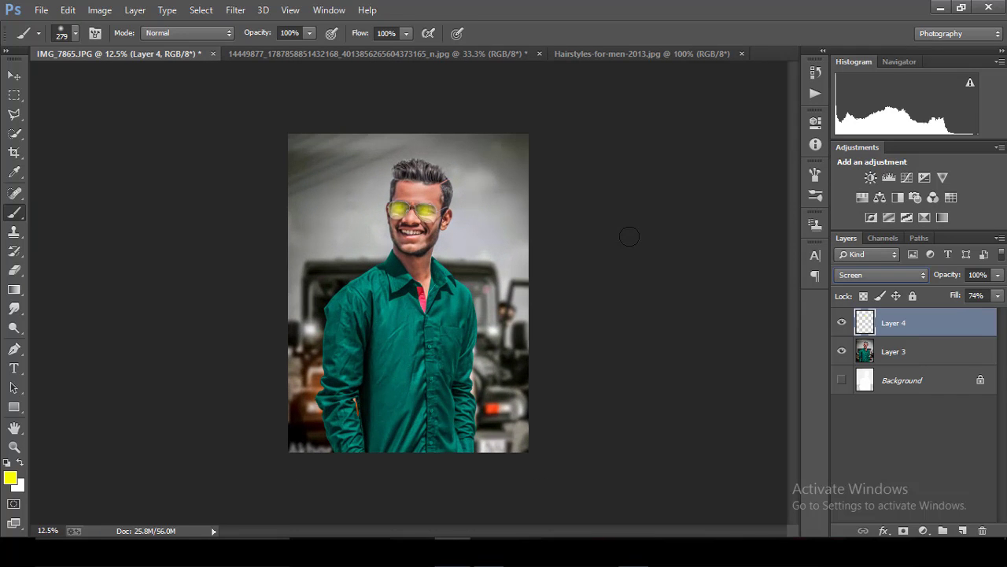
key("ctrl+plus")
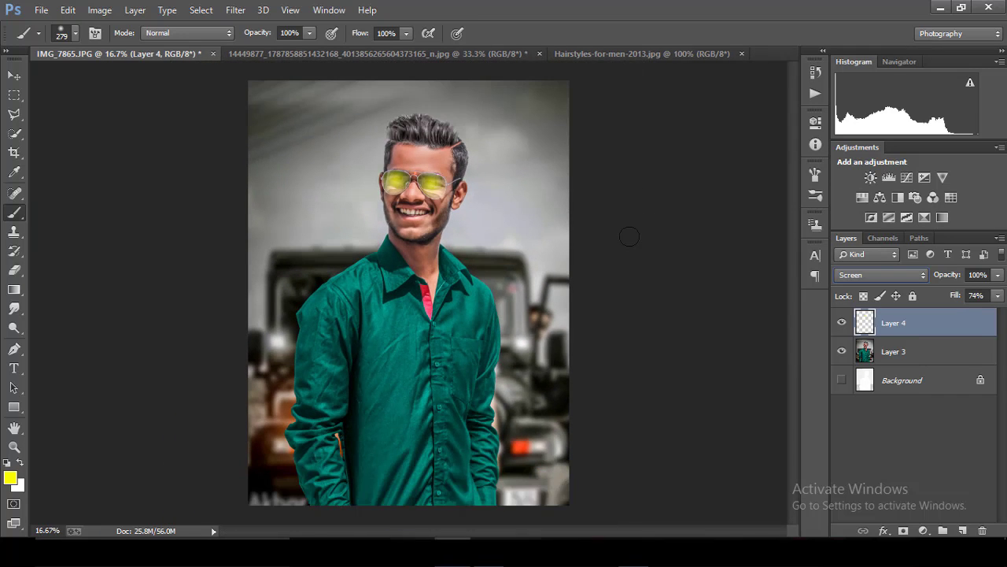
key("ctrl+minus")
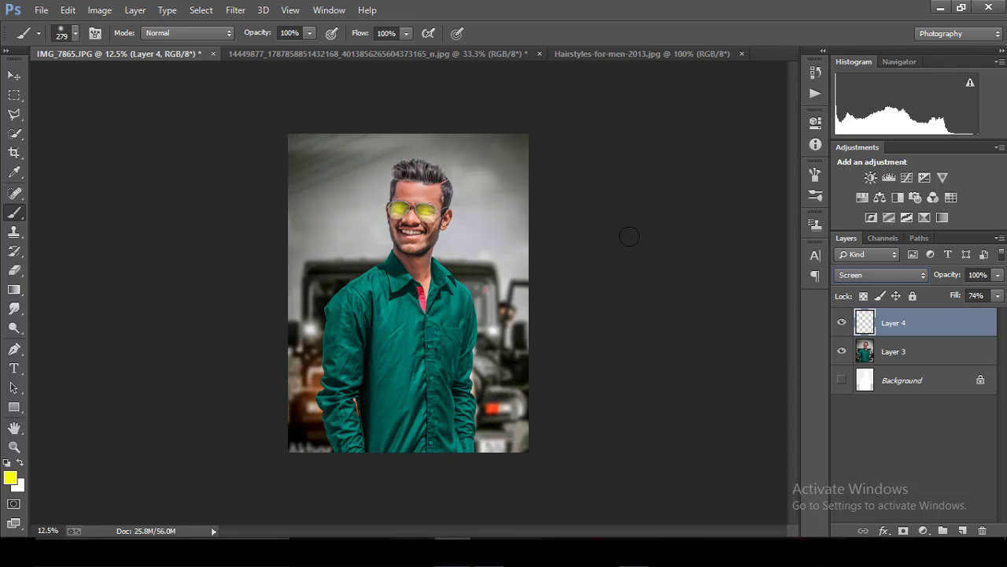
key("ctrl+minus")
key("ctrl+minus")
key("ctrl+minus")
key("ctrl+plus")
key("ctrl+plus")
key("ctrl+plus")
key("v")
key("ctrl+minus")
Merge the yellow tint layer into the photo and reset Camera Raw's basic adjustments.
left_click(892, 352, "shift")
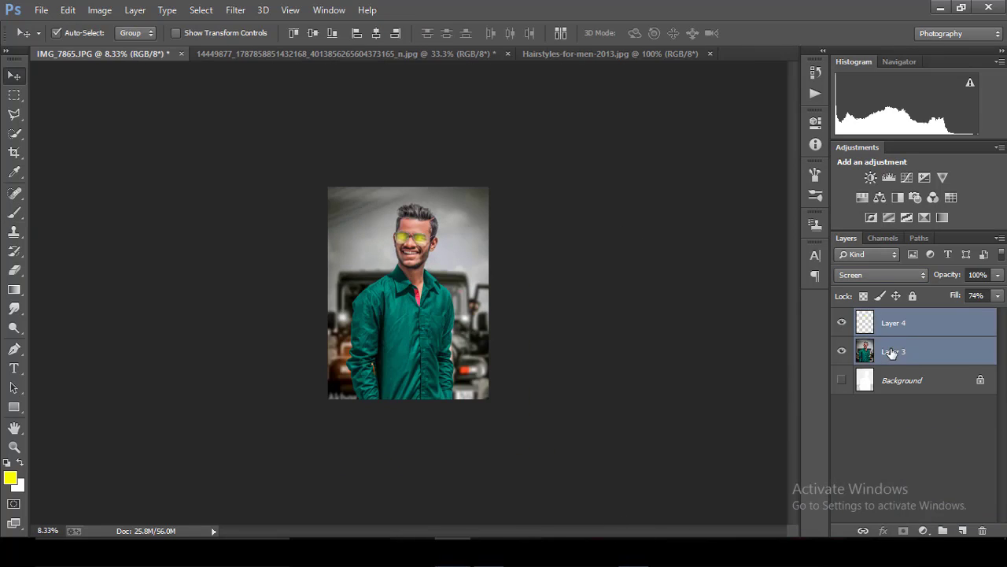
right_click(891, 352)
left_click(630, 421)
left_click(236, 9)
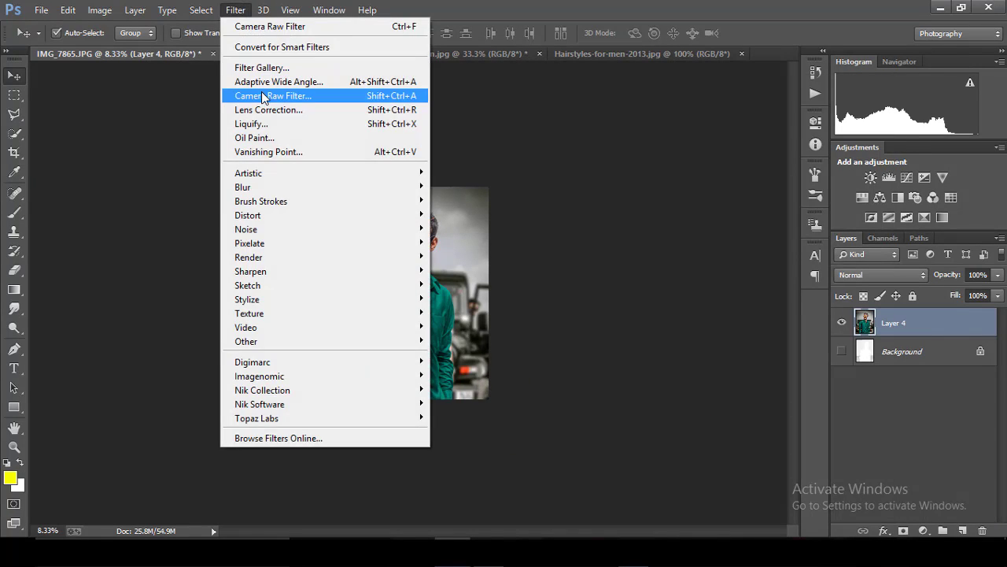
left_click(262, 96)
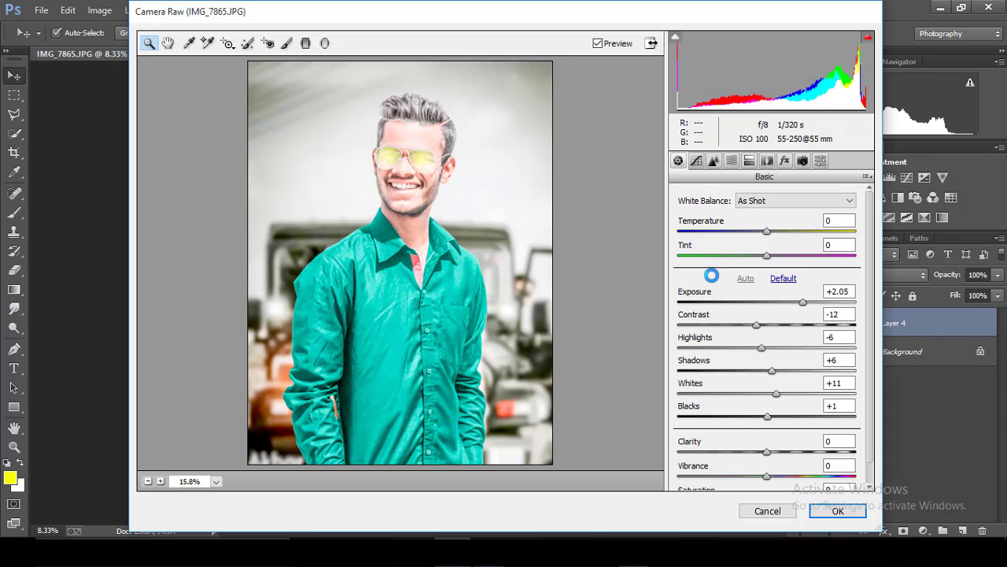
left_click(784, 278)
In HSL Luminance, try raising Oranges from +43 to +82.
left_click(731, 160)
left_click(767, 218)
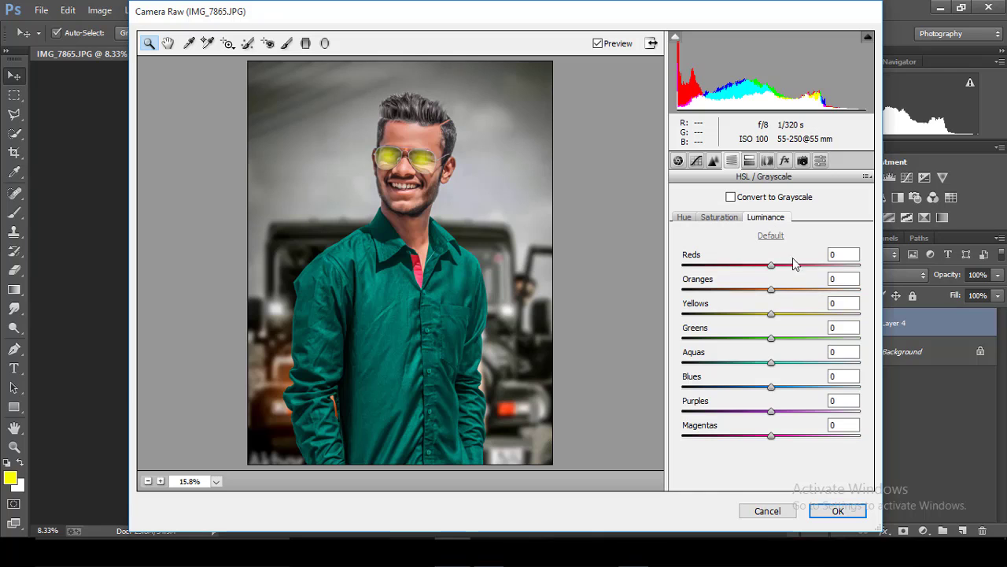
left_click(810, 290)
left_click(603, 239, "alt")
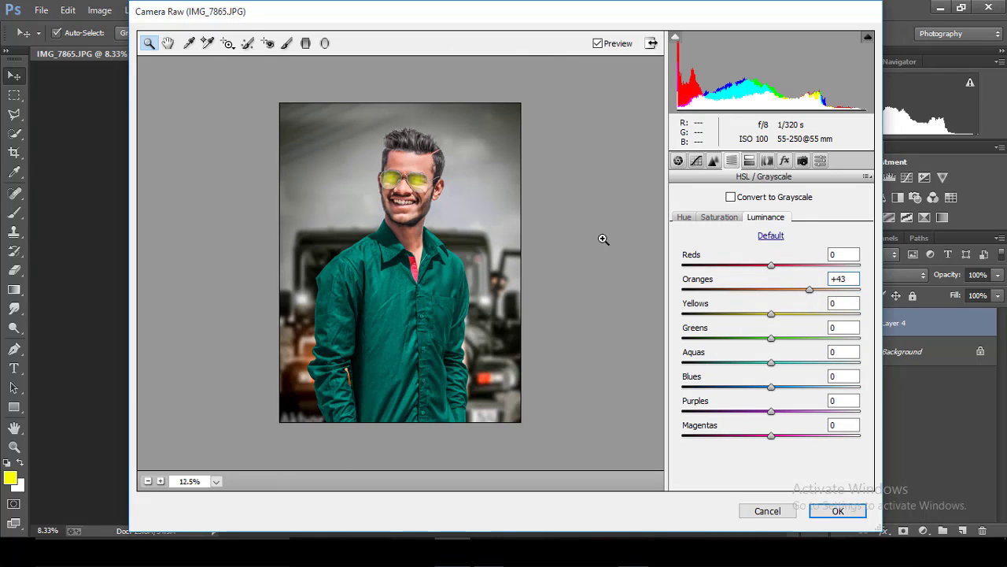
left_click_drag(836, 293, 845, 293)
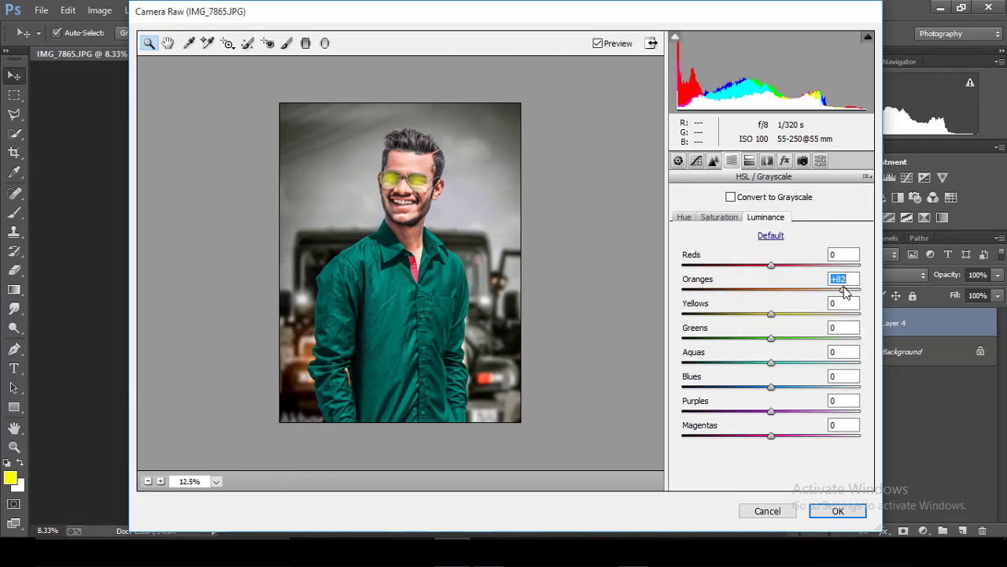
Set HSL Saturation Oranges to +3 while checking the zoomed preview.
left_click(730, 223)
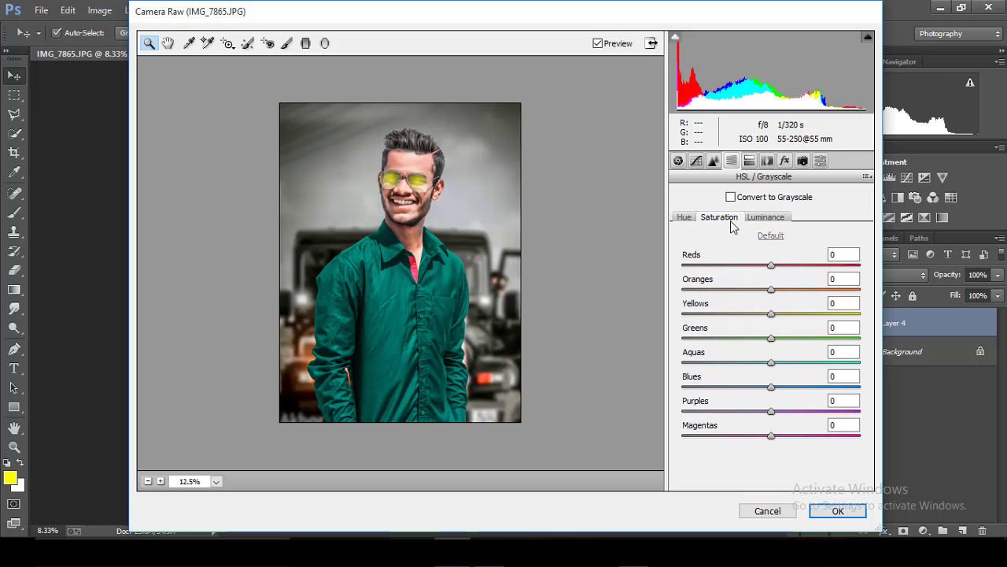
left_click(786, 289)
left_click(470, 287)
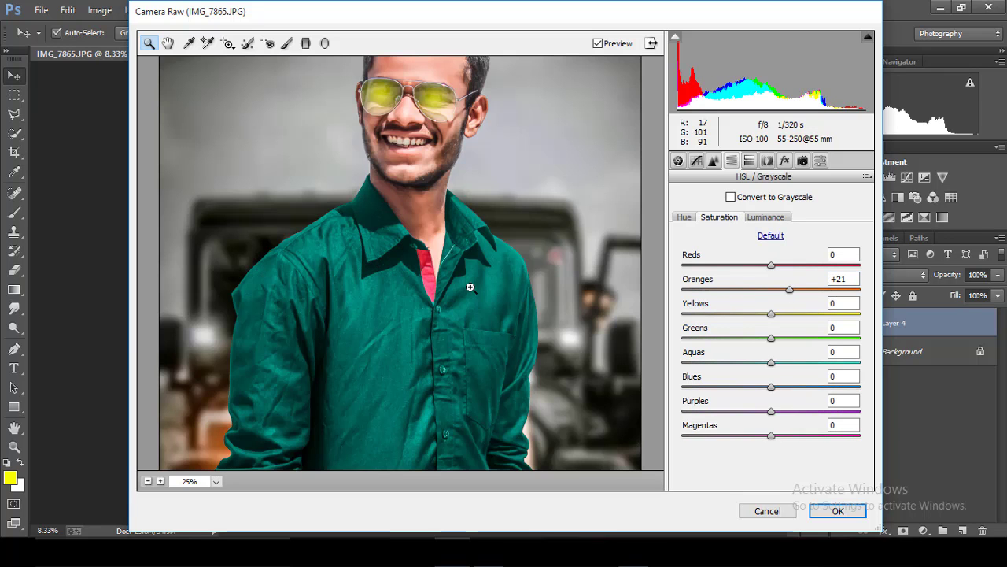
left_click(470, 287)
left_click(470, 287)
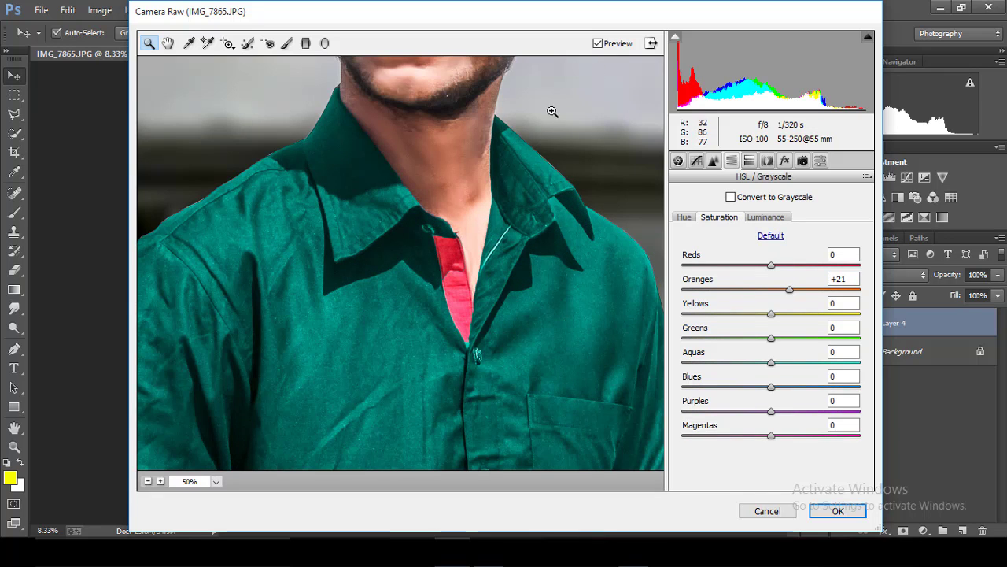
key("ctrl+minus")
key("ctrl+minus")
key("ctrl+minus")
key("ctrl+minus")
key("ctrl+minus")
key("ctrl+minus")
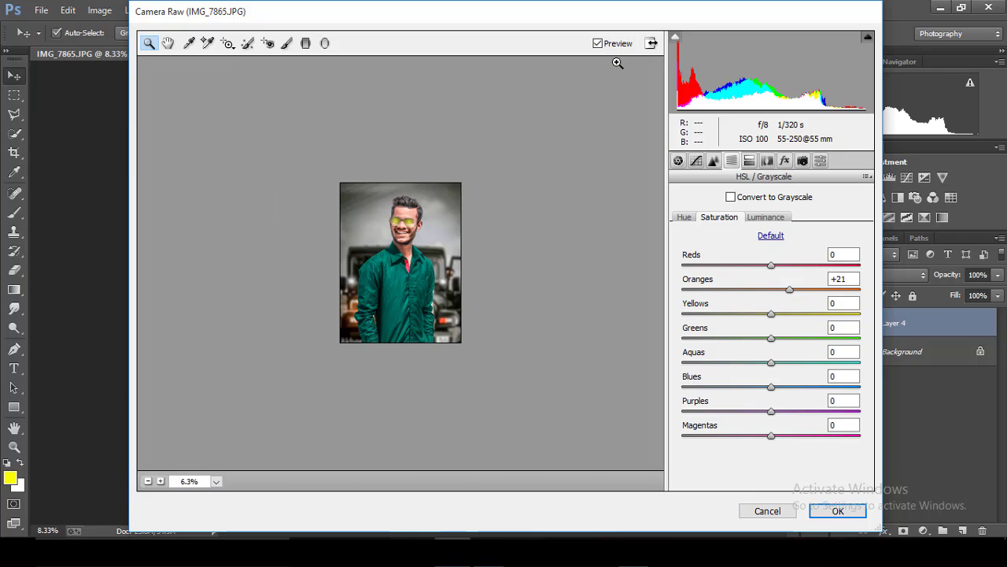
key("ctrl+plus")
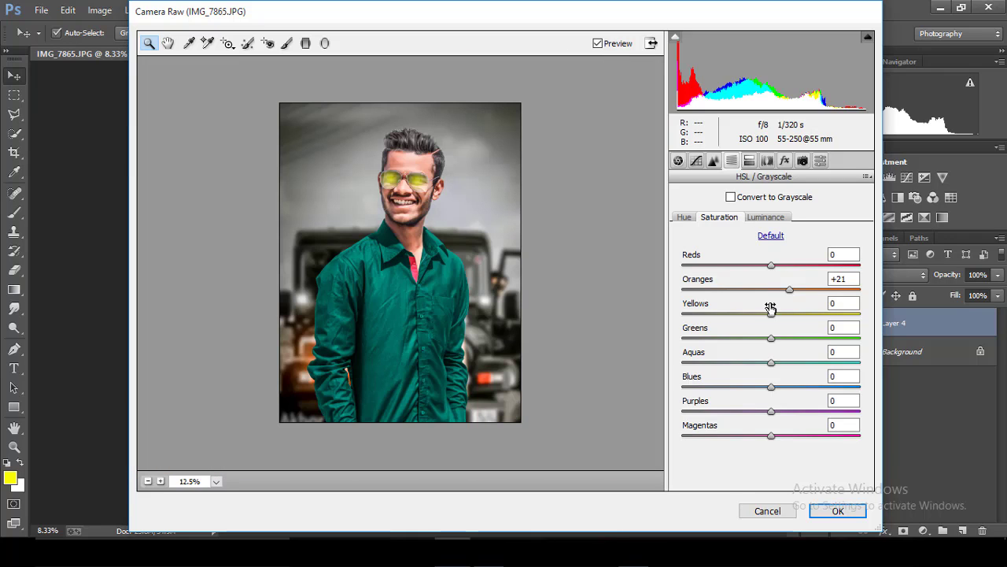
left_click_drag(789, 290, 774, 292)
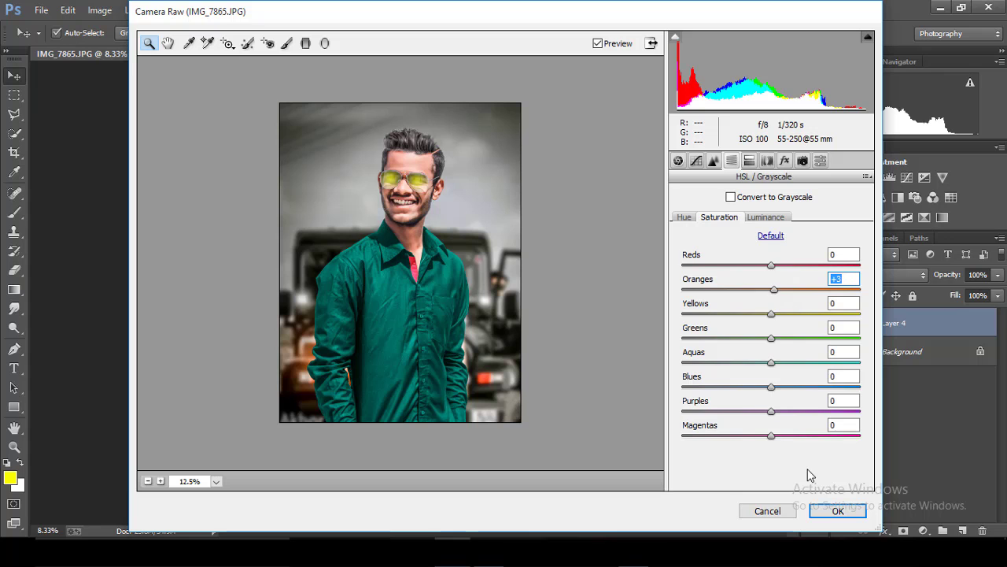
Set Luminance Oranges to +59, apply Camera Raw and inspect the result.
left_click(765, 217)
left_click(842, 279)
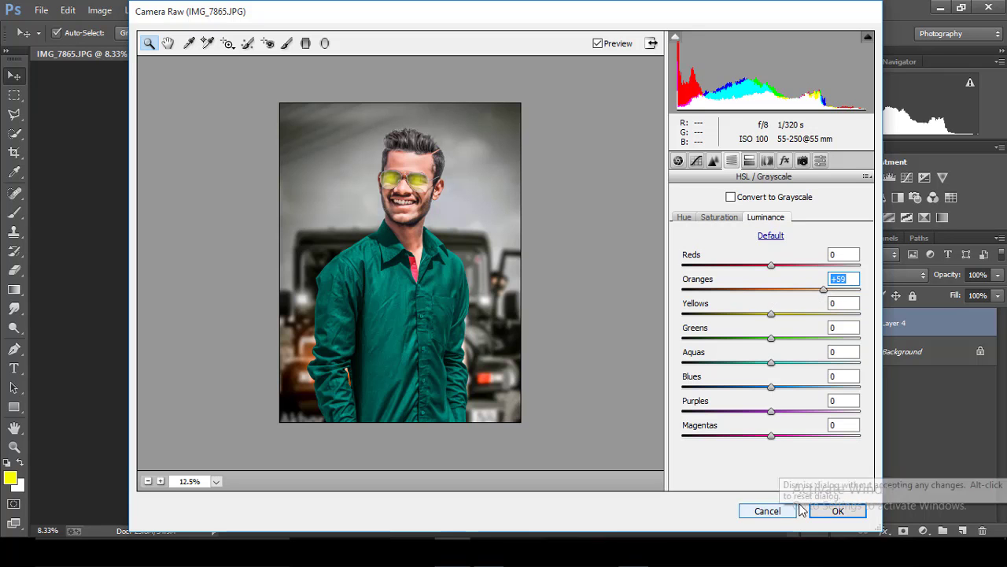
key("Return")
key("ctrl+plus")
key("ctrl+plus")
key("ctrl+plus")
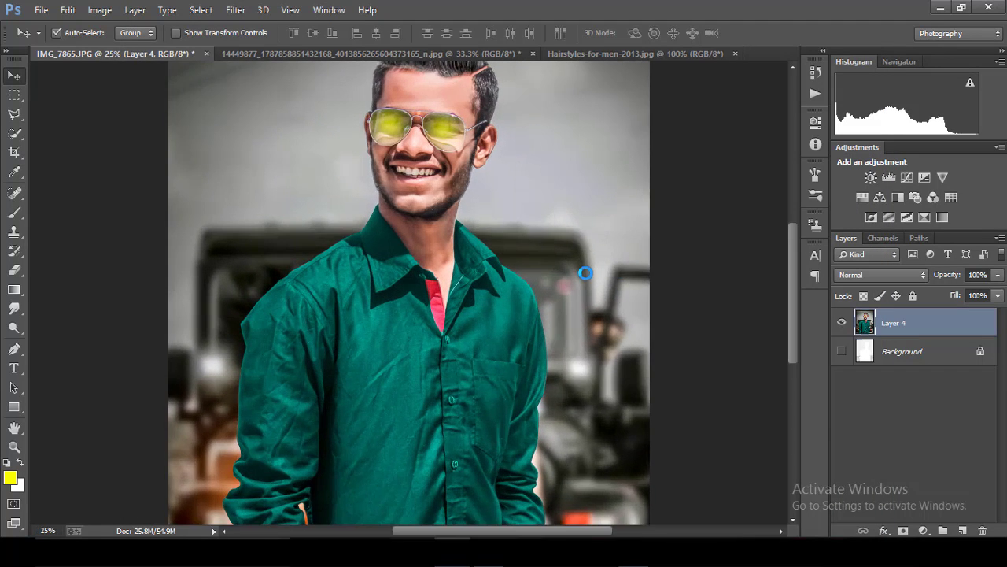
key("ctrl+plus")
key("ctrl+plus")
key("ctrl+plus")
key("ctrl+minus")
key("ctrl+minus")
key("ctrl+minus")
key("ctrl+minus")
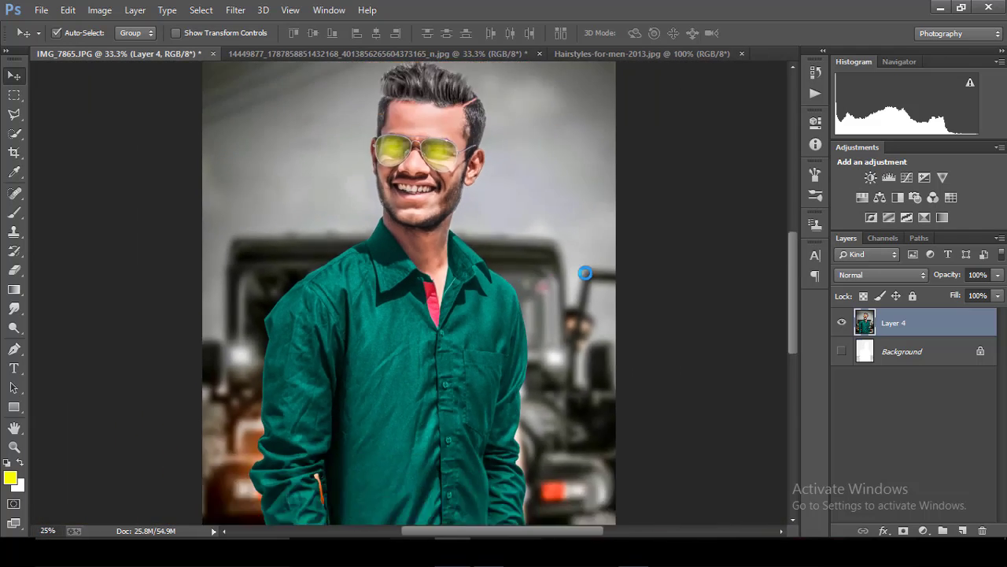
key("ctrl+minus")
key("ctrl+minus")
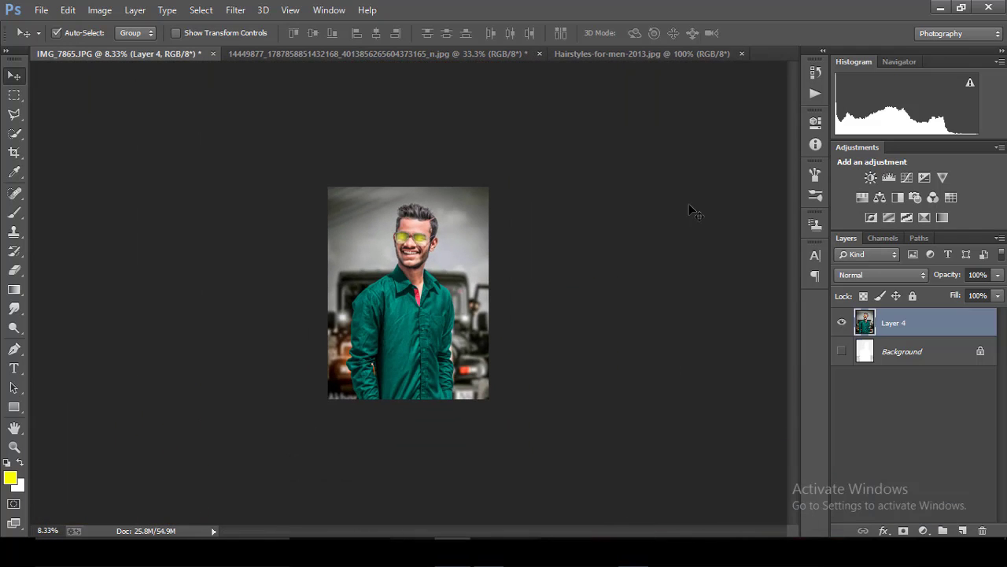
key("ctrl+plus")
Apply Oil Paint with Shine 0, Cleanliness 4.5 and Stylization about 3.47.
left_click(237, 9)
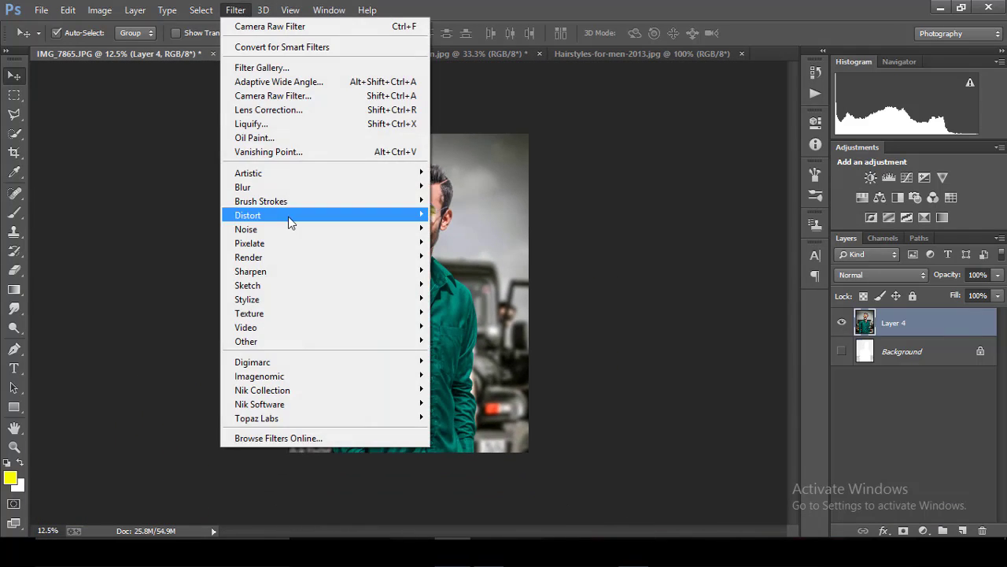
left_click(334, 137)
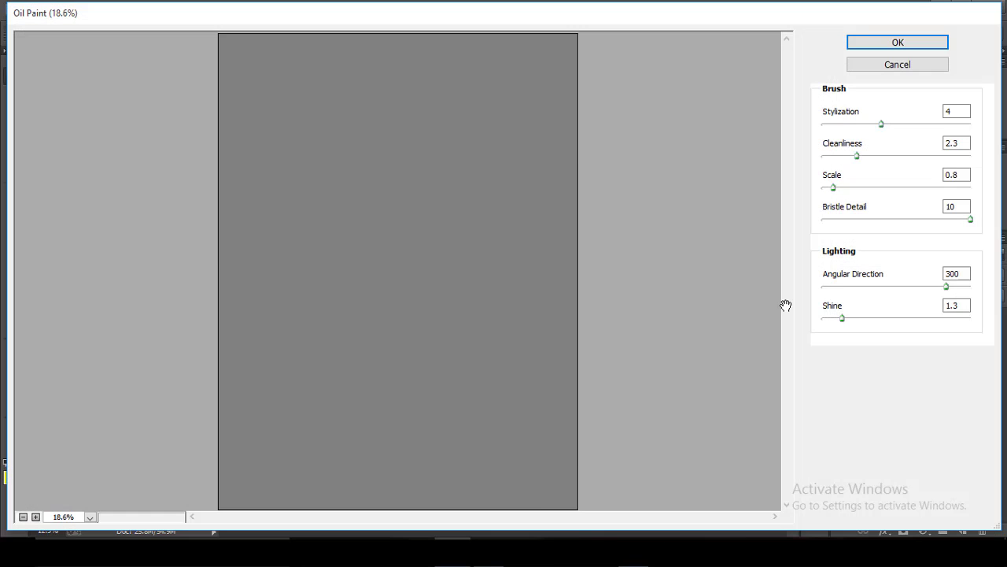
left_click_drag(842, 318, 818, 318)
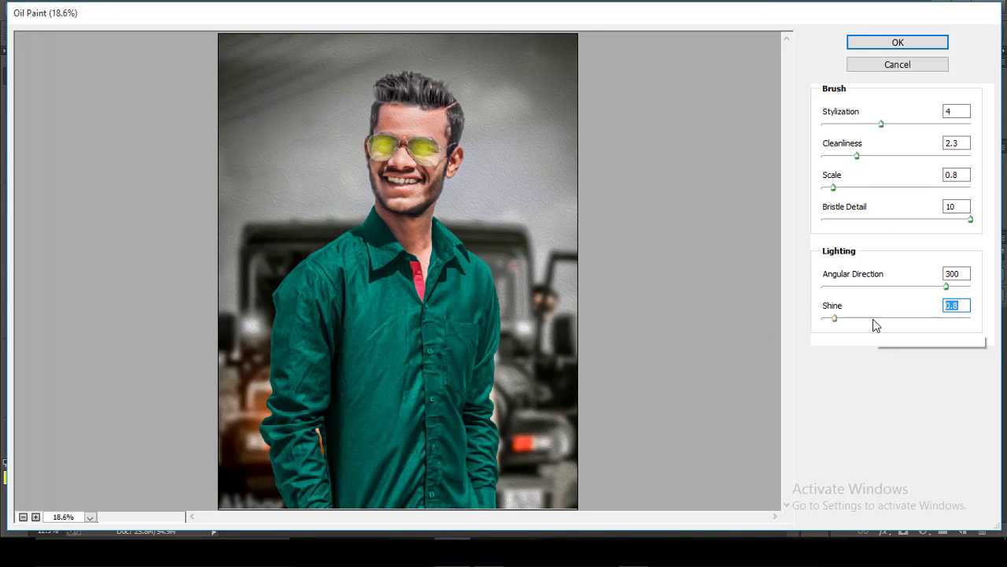
left_click(848, 124)
left_click(875, 155)
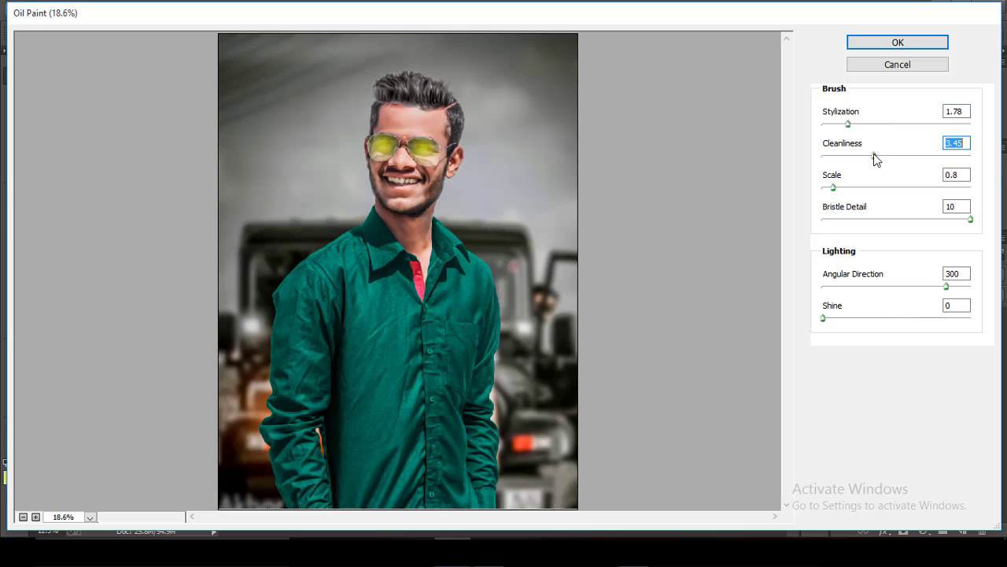
left_click(889, 156)
left_click(855, 125)
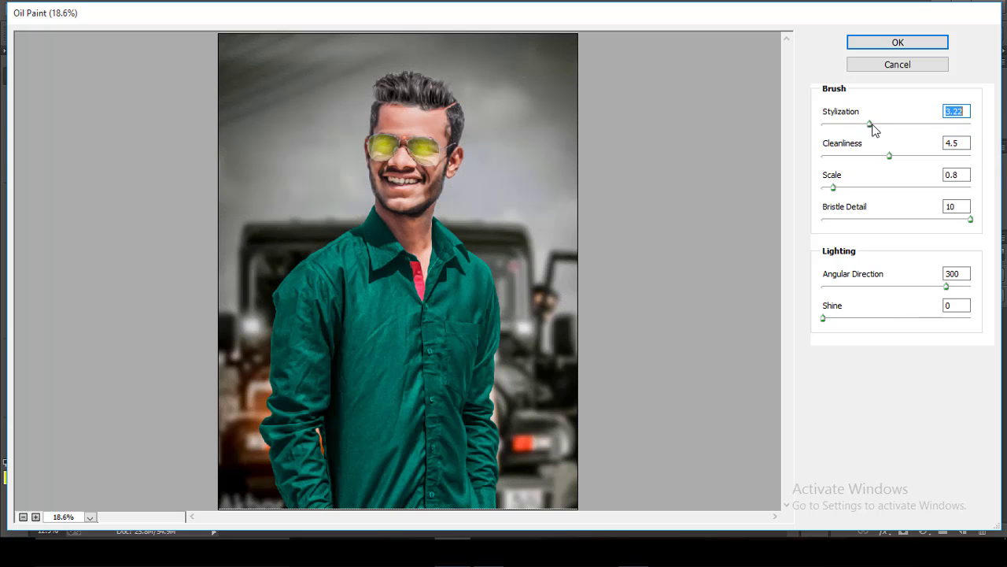
left_click(897, 46)
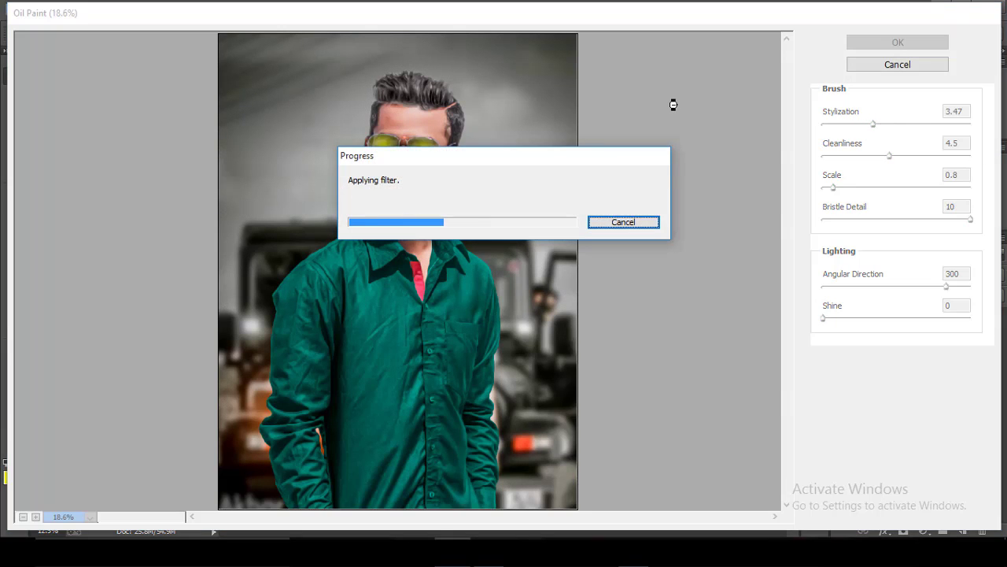
Zoom in and out to inspect the oil-paint texture on the shirt.
key("ctrl+plus")
key("ctrl+plus")
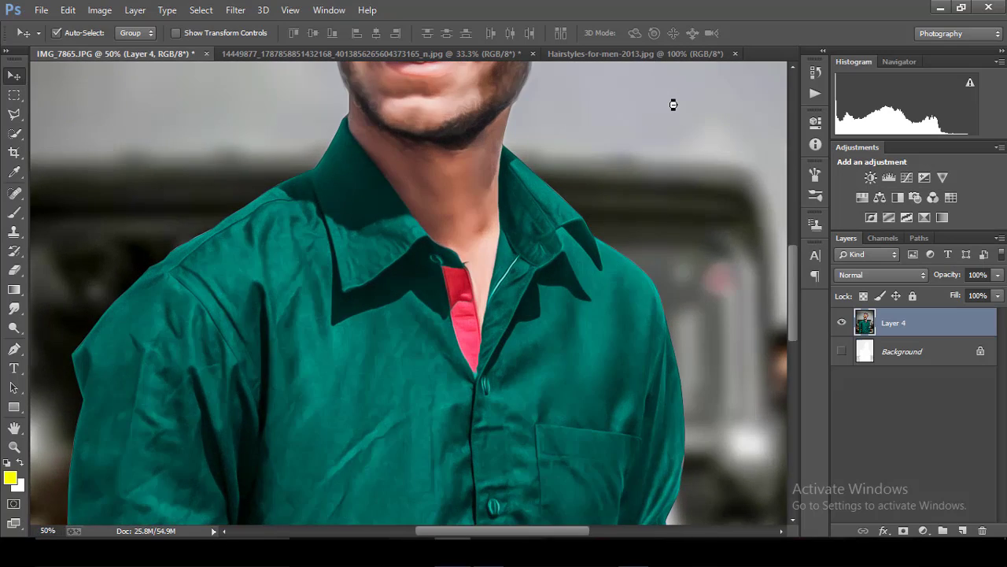
key("ctrl+minus")
key("ctrl+minus")
key("ctrl+plus")
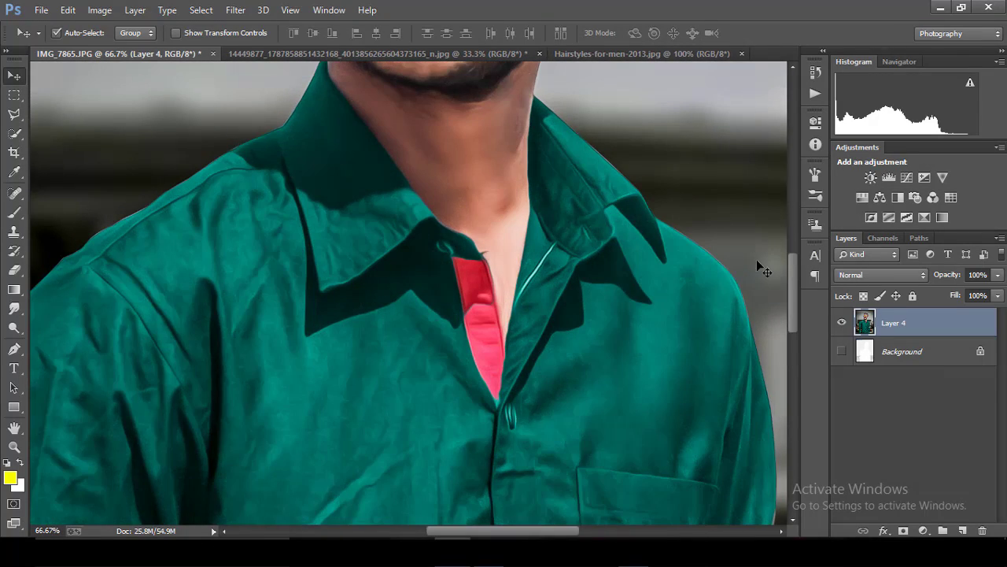
mouse_move(796, 271)
left_mouse_down()
mouse_move(799, 156)
mouse_move(799, 165)
left_mouse_up()
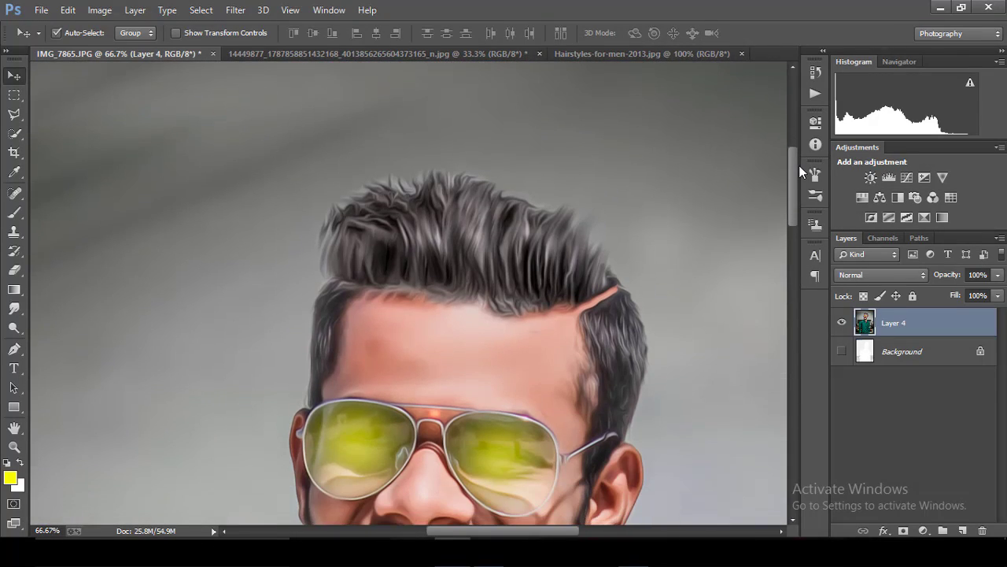
key("ctrl+minus")
key("ctrl+minus")
key("ctrl+minus")
key("ctrl+minus")
key("ctrl+minus")
key("ctrl+minus")
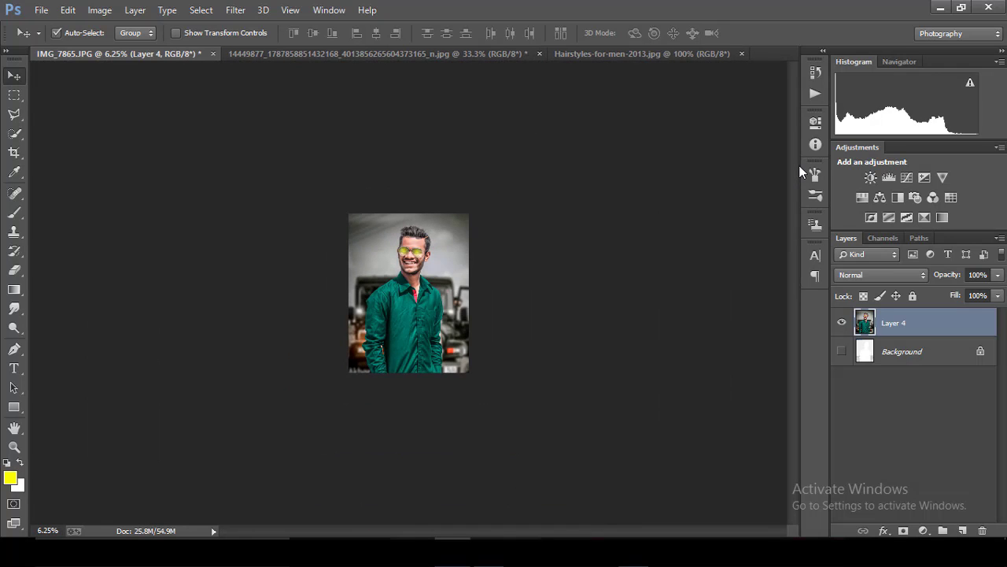
key("ctrl+plus")
key("ctrl+plus")
key("ctrl+plus")
key("ctrl+plus")
key("ctrl+plus")
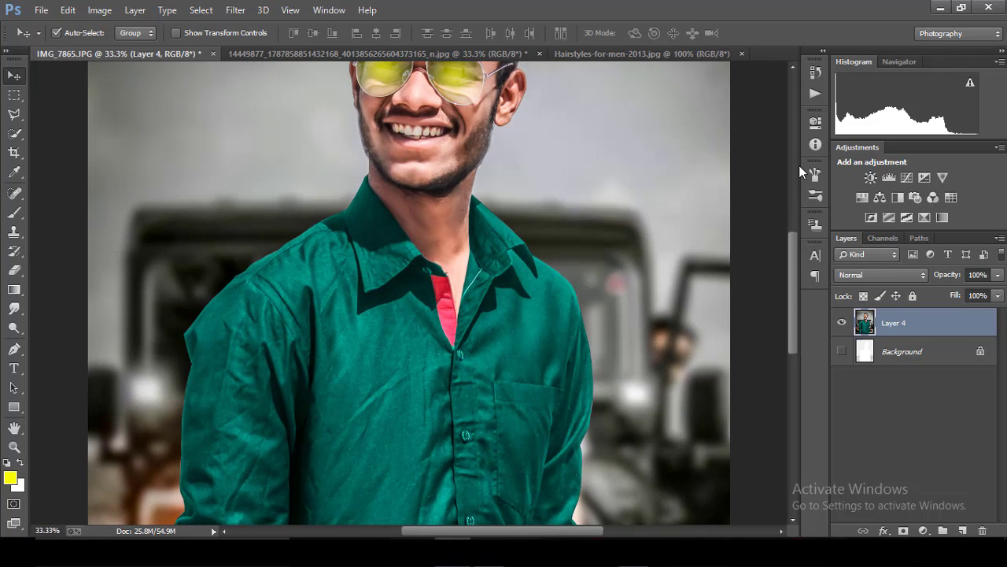
key("ctrl+minus")
key("ctrl+minus")
key("ctrl+minus")
key("ctrl+minus")
key("ctrl+minus")
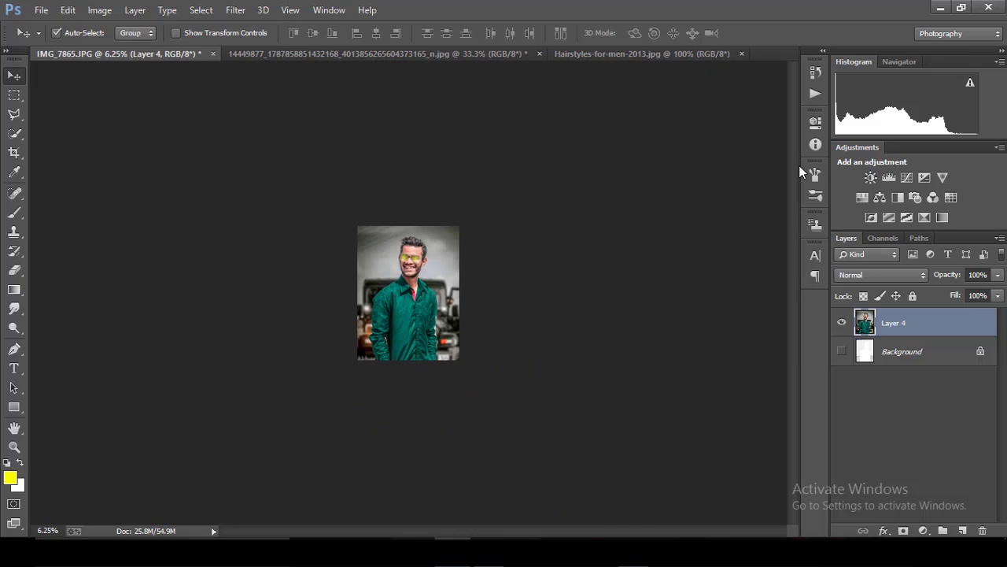
key("ctrl+plus")
key("ctrl+plus")
key("ctrl+plus")
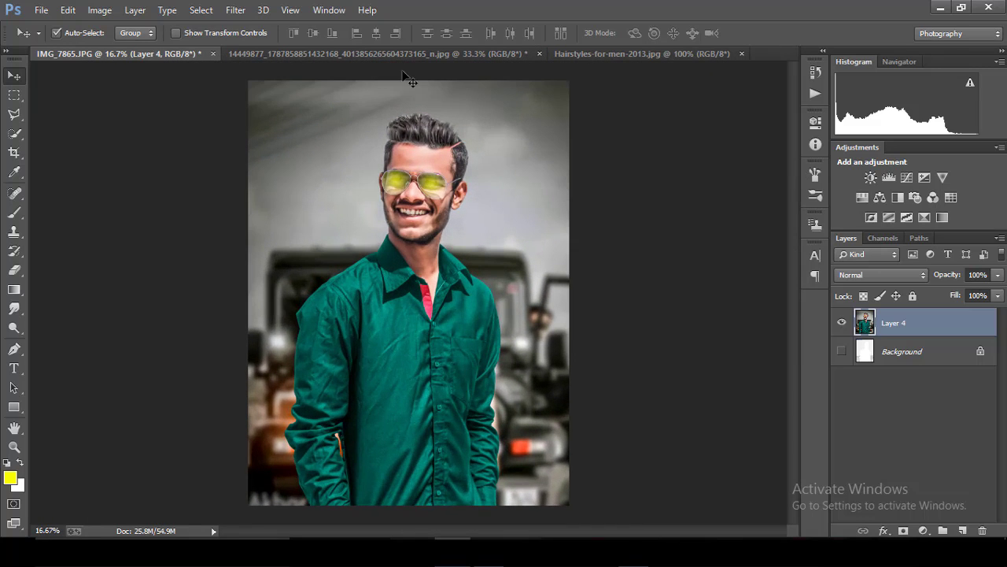
left_click(235, 10)
In Camera Raw, set Basic Clarity +22 and Shadows +18, then Effects vignette Amount -19.
left_click(370, 95)
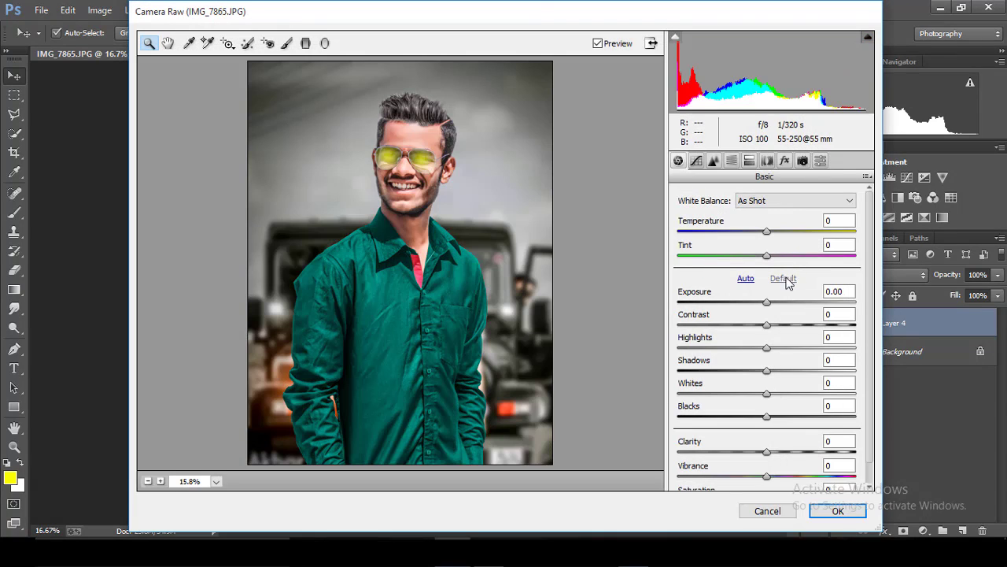
left_click_drag(780, 451, 788, 453)
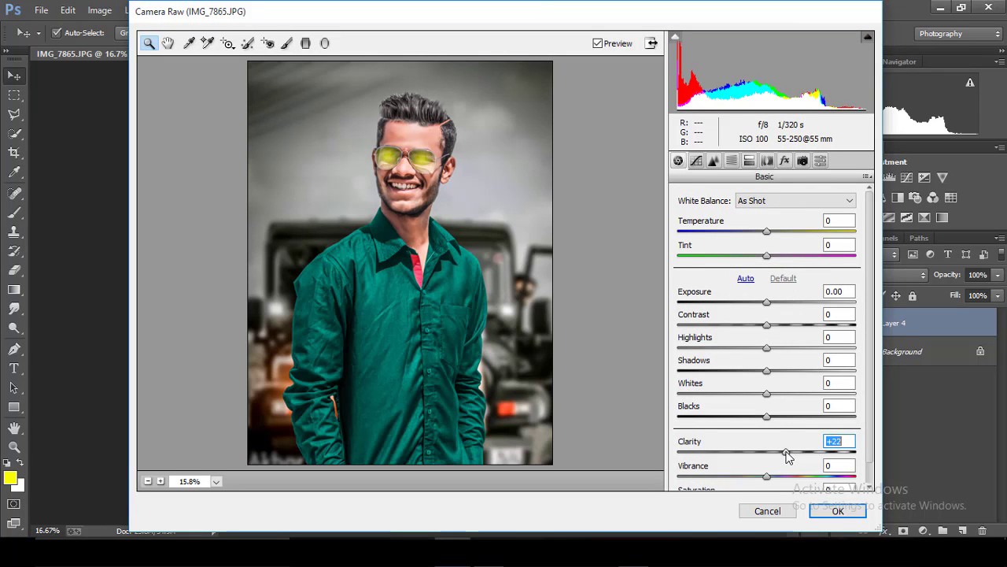
left_click(783, 370)
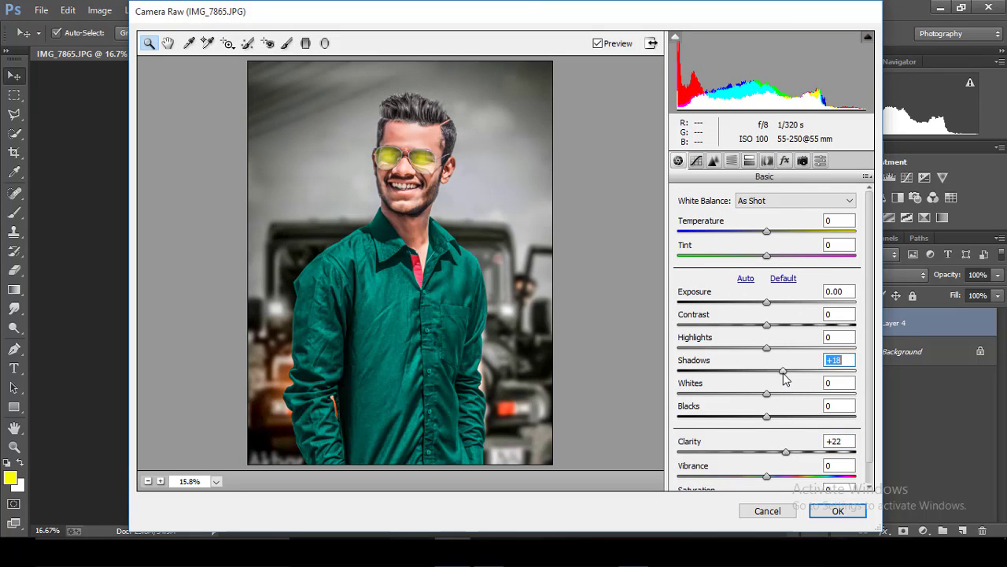
left_click(785, 161)
left_click_drag(771, 351, 756, 355)
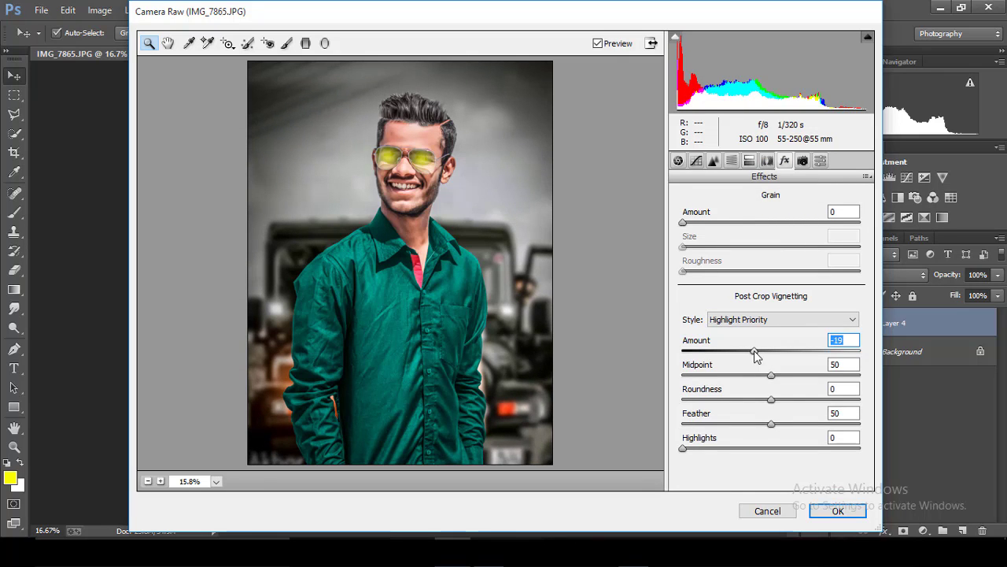
left_click(594, 298, "alt")
left_click(839, 511)
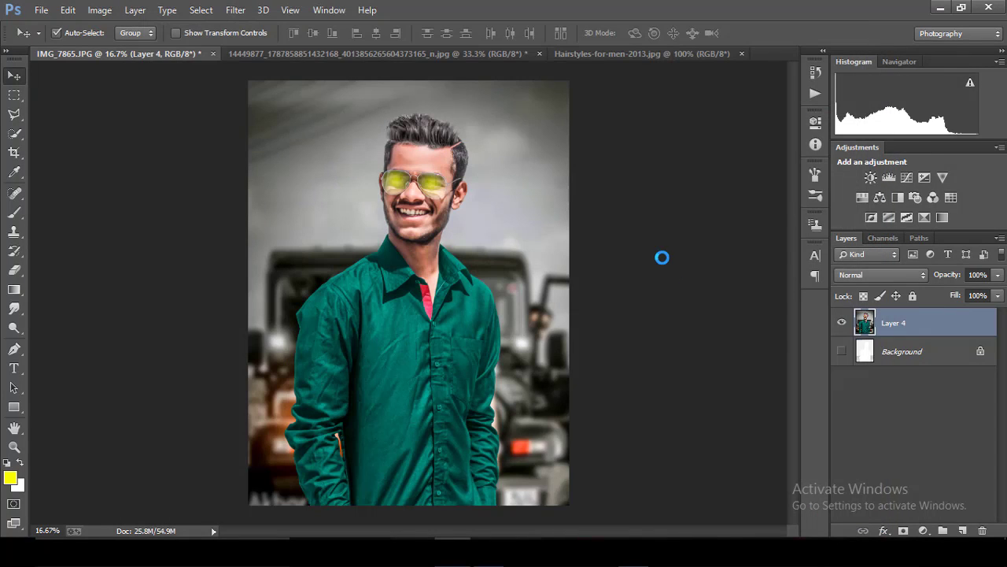
key("ctrl+minus")
key("ctrl+minus")
key("ctrl+minus")
key("ctrl+minus")
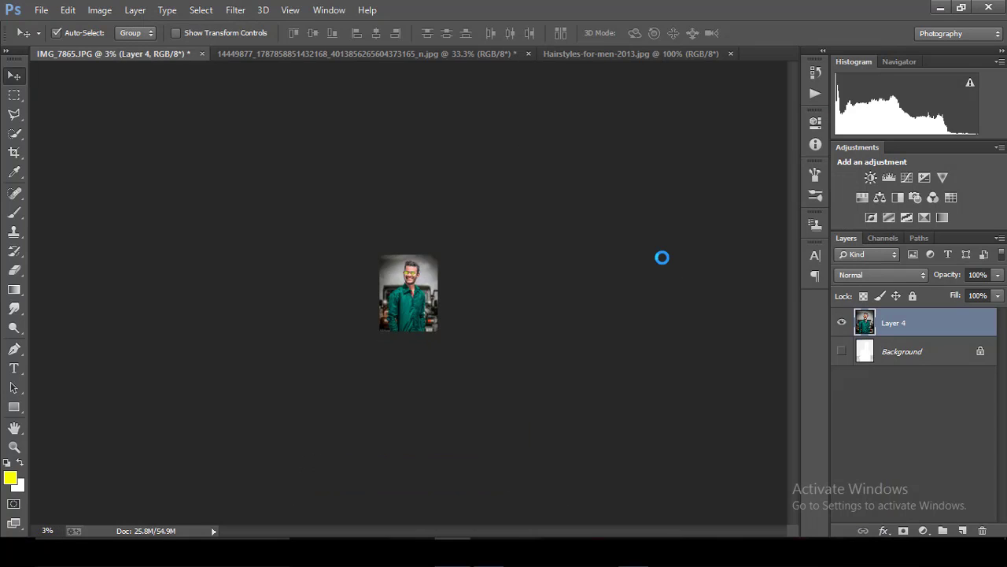
key("ctrl+minus")
key("ctrl+plus")
key("ctrl+plus")
key("ctrl+plus")
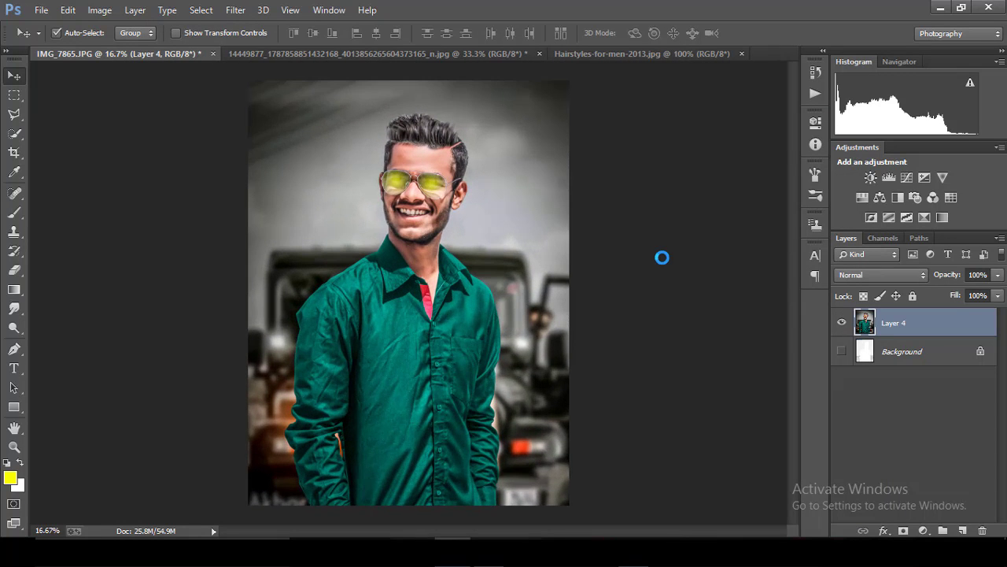
key("ctrl+minus")
key("ctrl+minus")
key("ctrl+minus")
key("ctrl+plus")
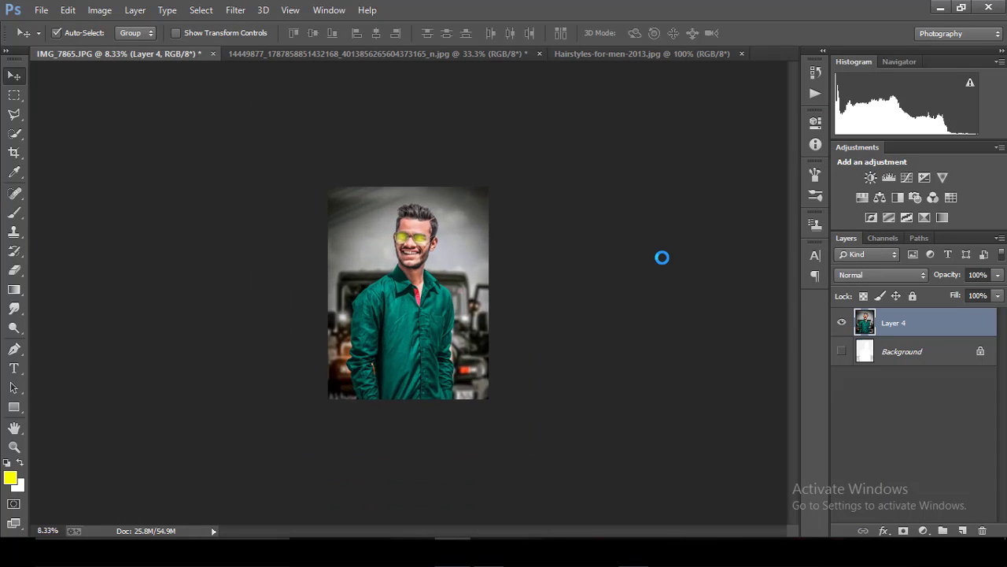
key("ctrl+plus")
key("ctrl+plus")
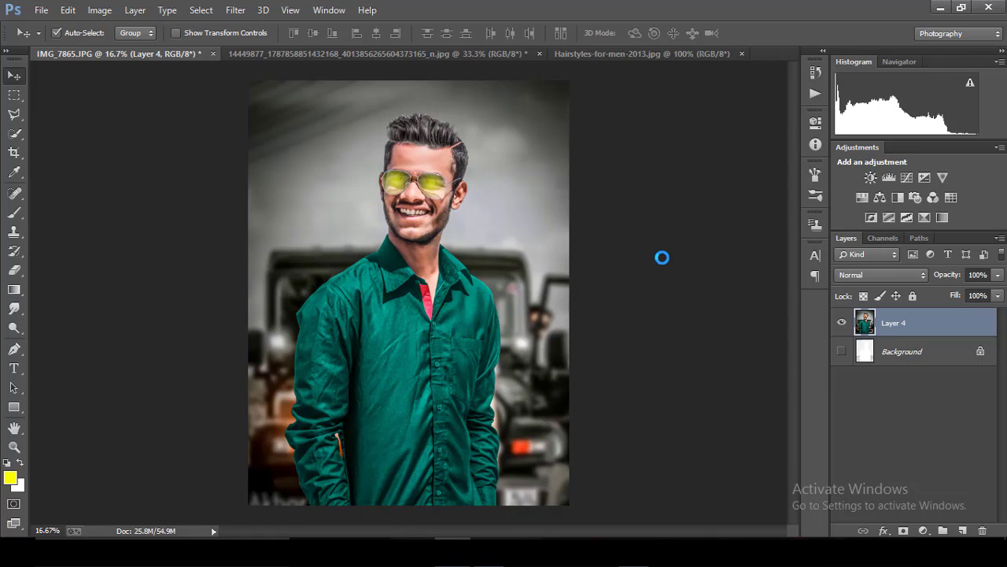